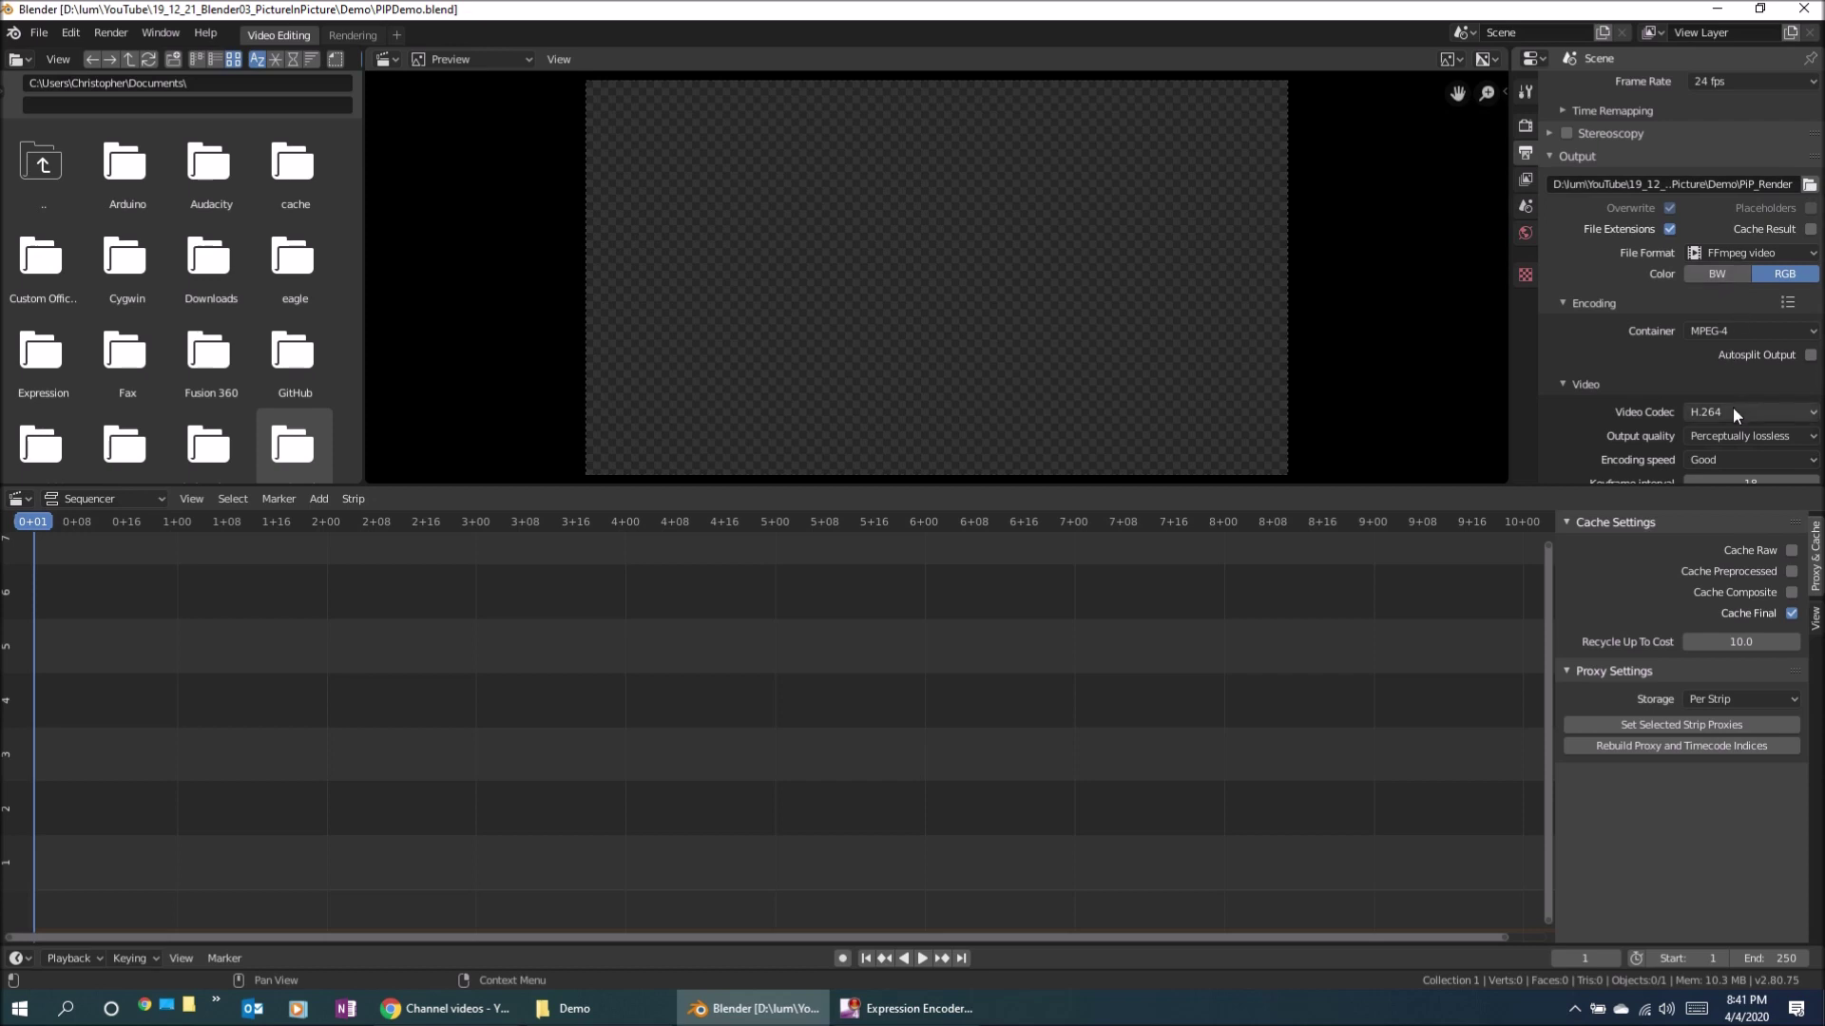
Review the scene's output, encoding, resolution and frame range settings.
scroll(1662, 369, "down", 4)
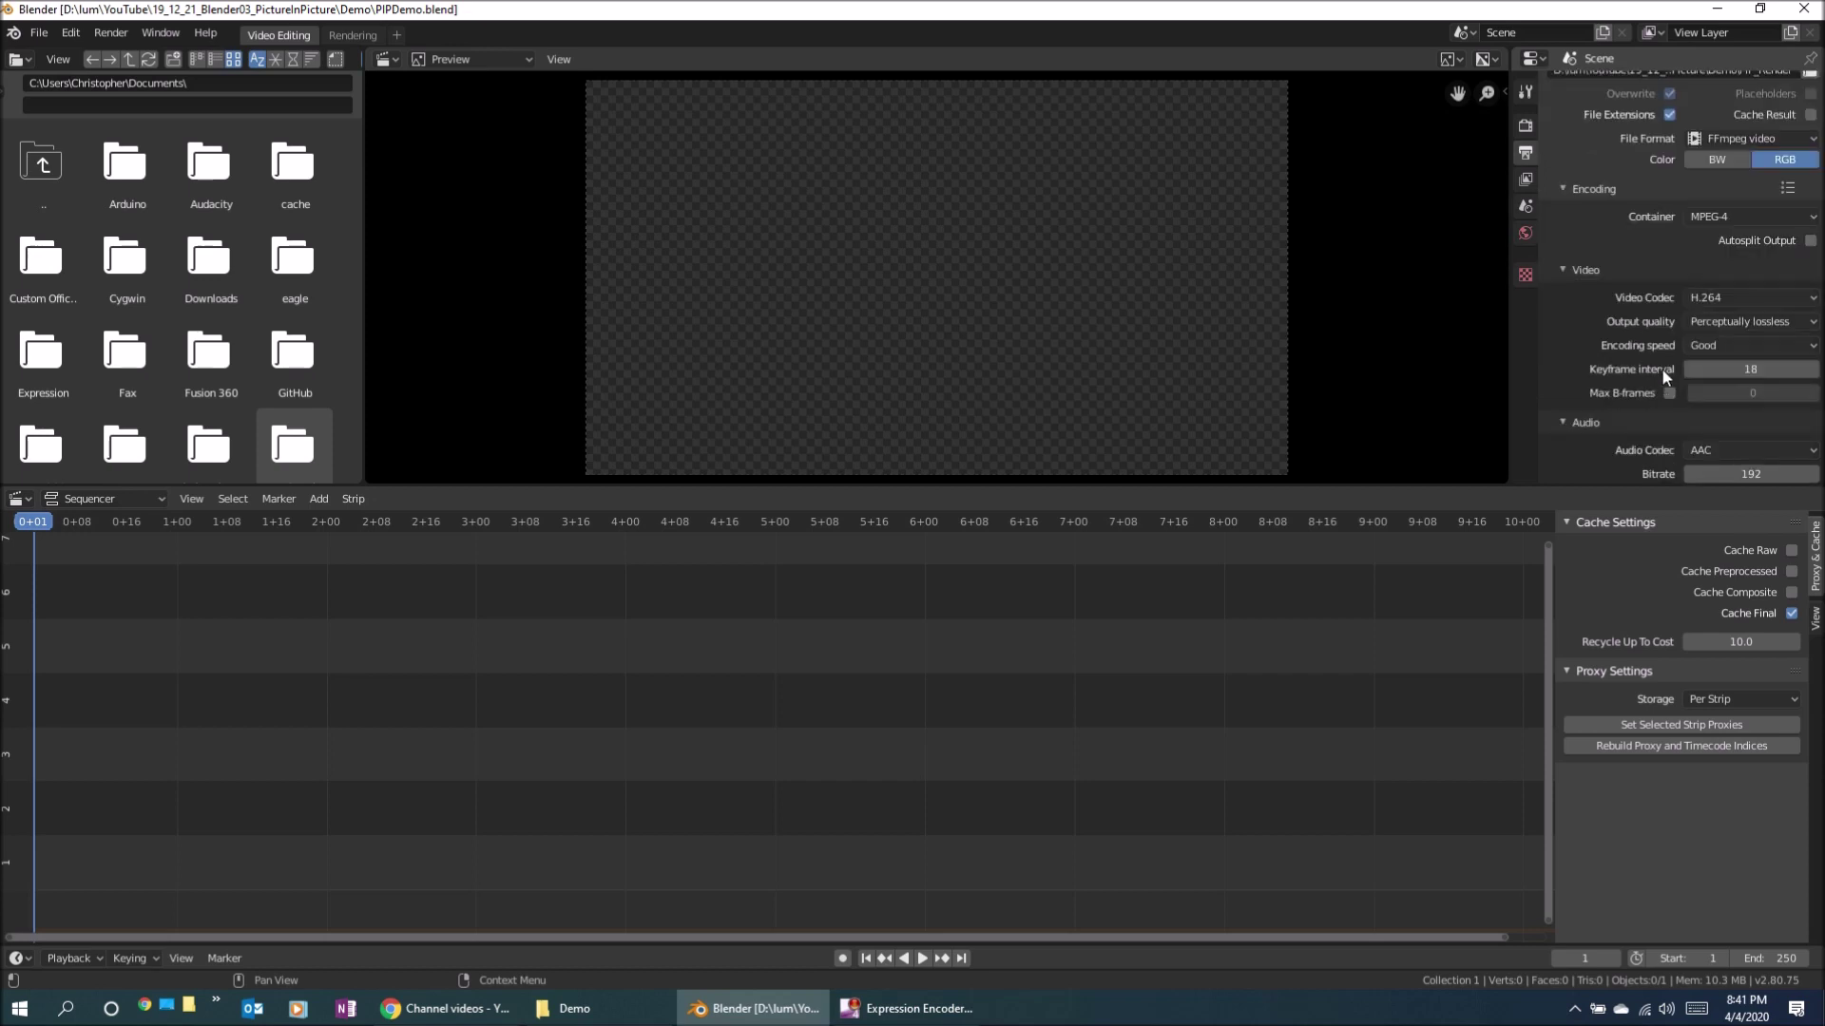
scroll(1651, 391, "up", 4)
scroll(1652, 391, "up", 2)
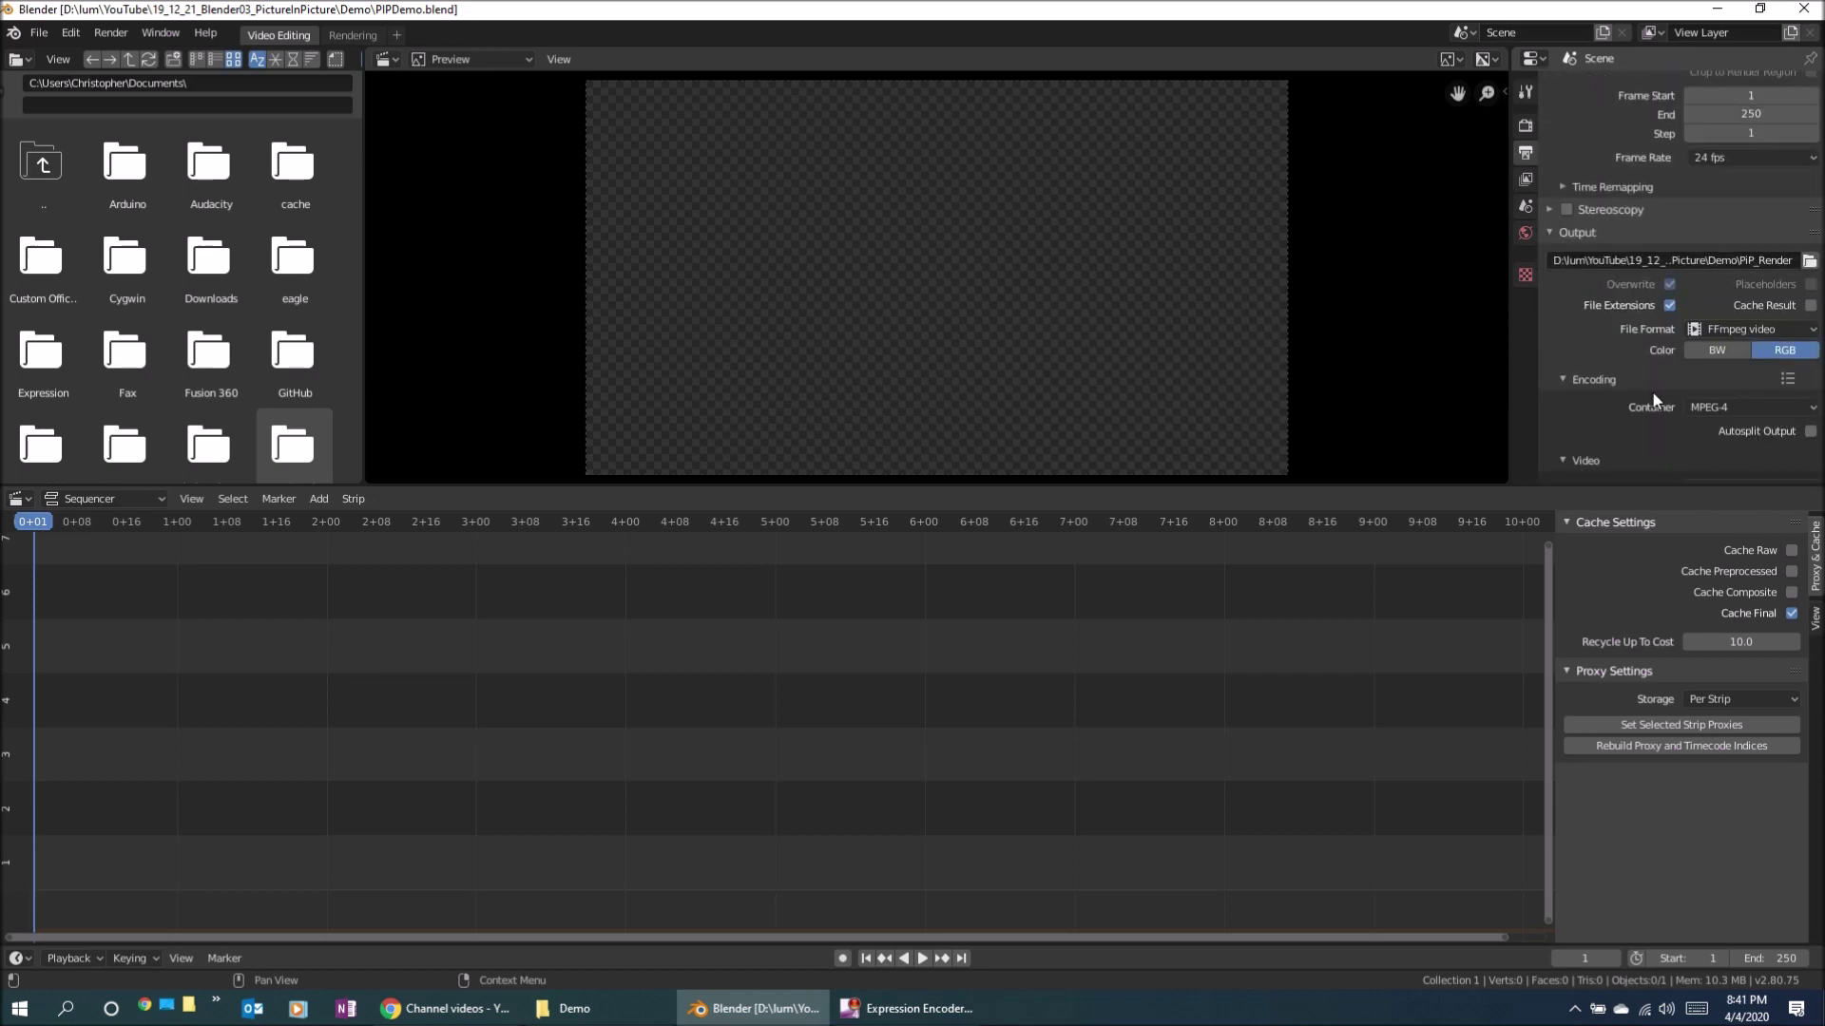
scroll(1652, 391, "up", 4)
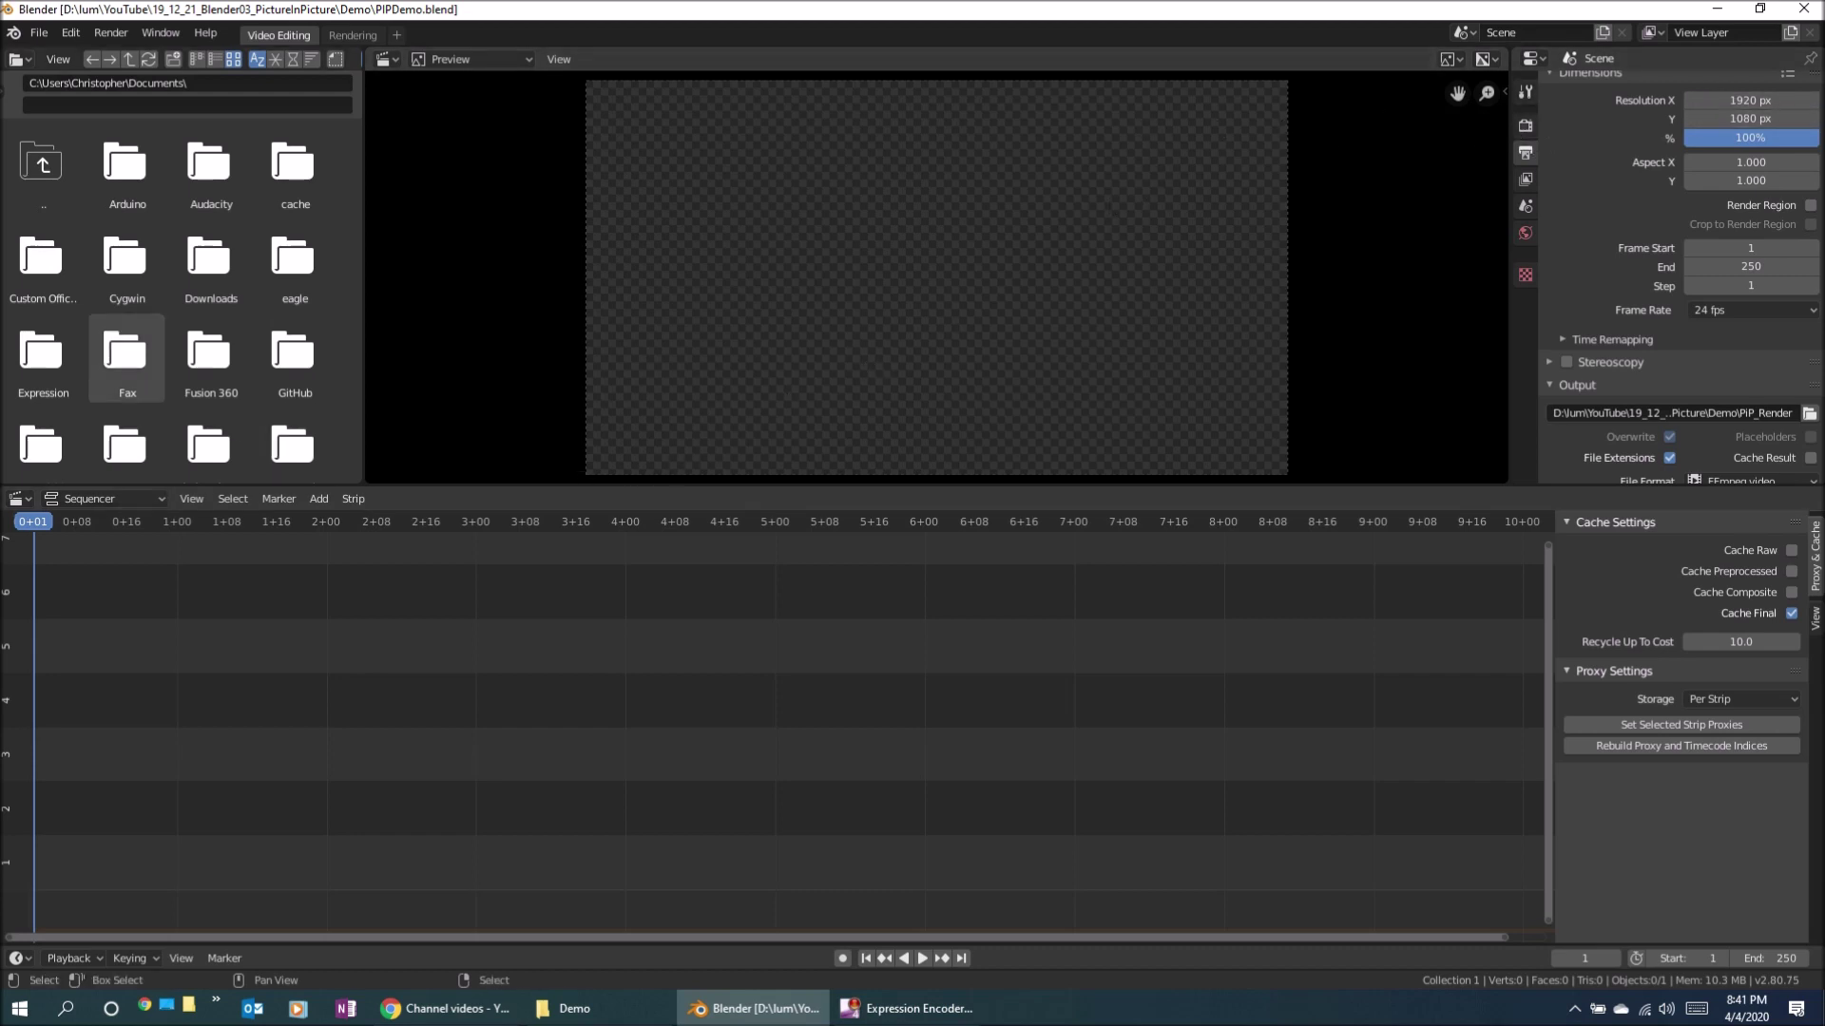
Switch to the Demo folder in File Explorer, inspect the Main_Video, PIP_1_SnowChains and PIP_2_Driving clips, and return to Blender.
left_click(570, 1008)
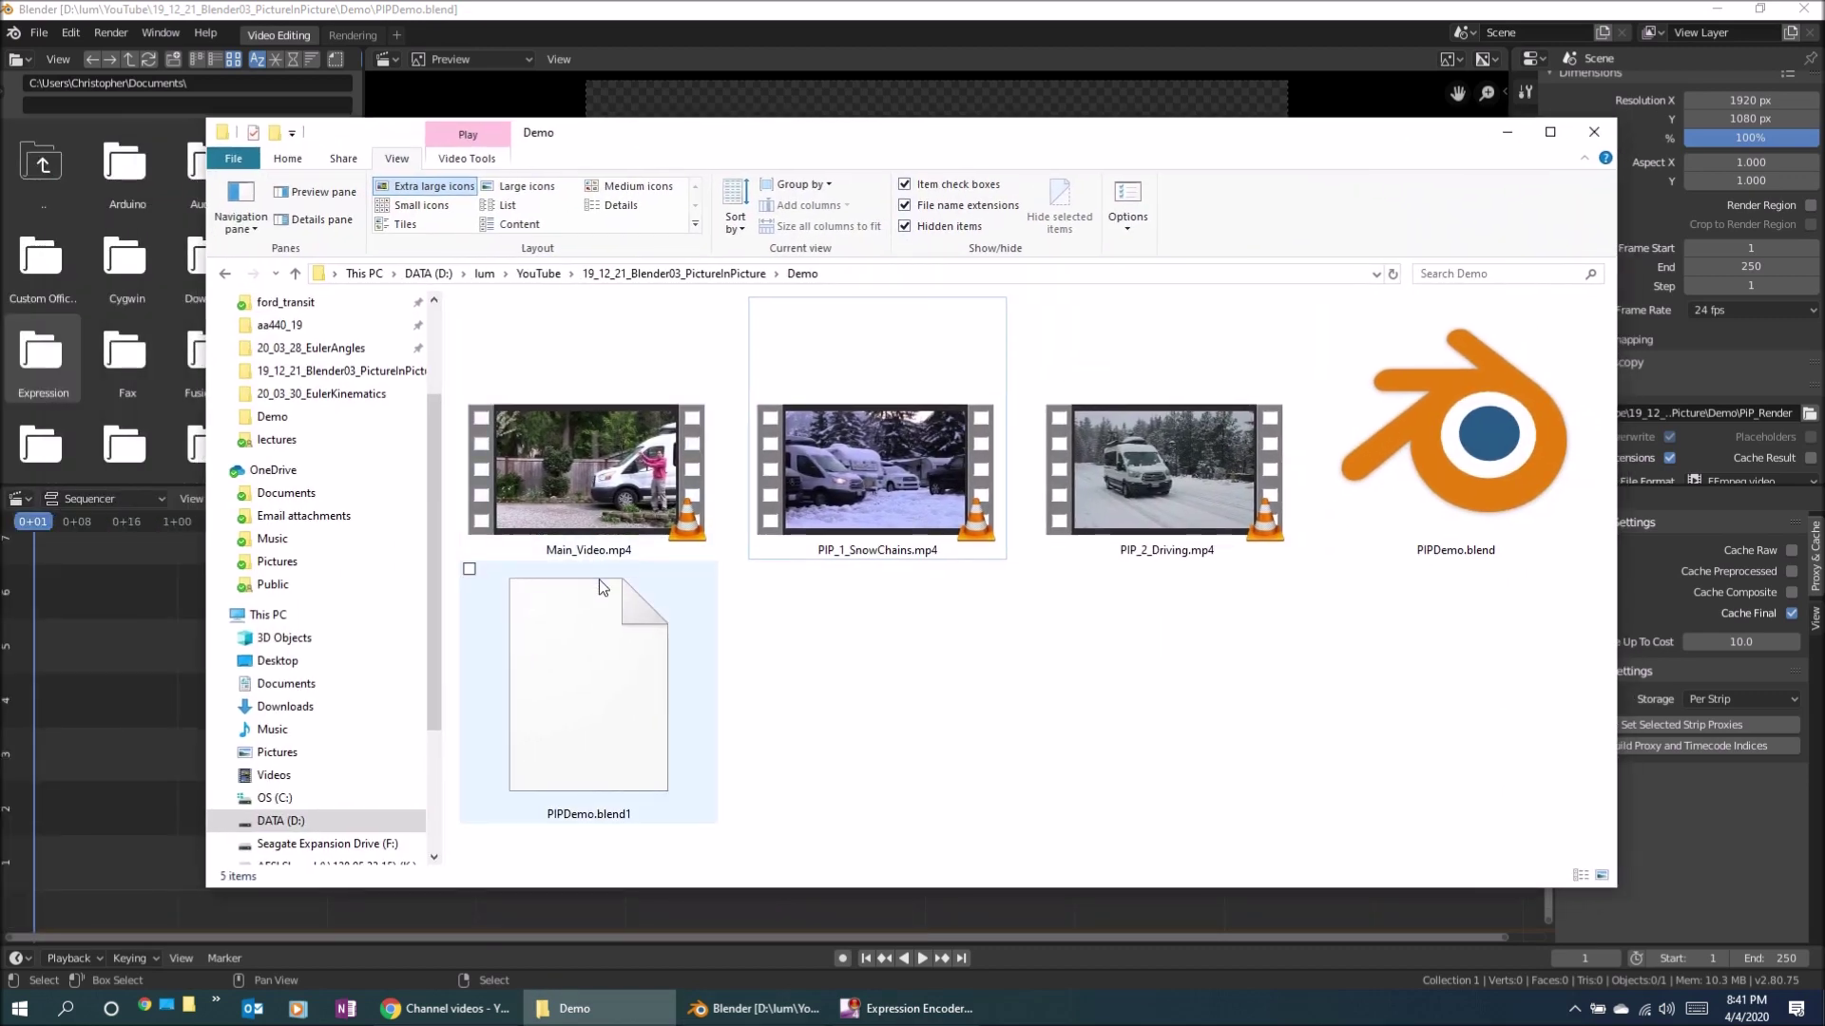
left_click(574, 457)
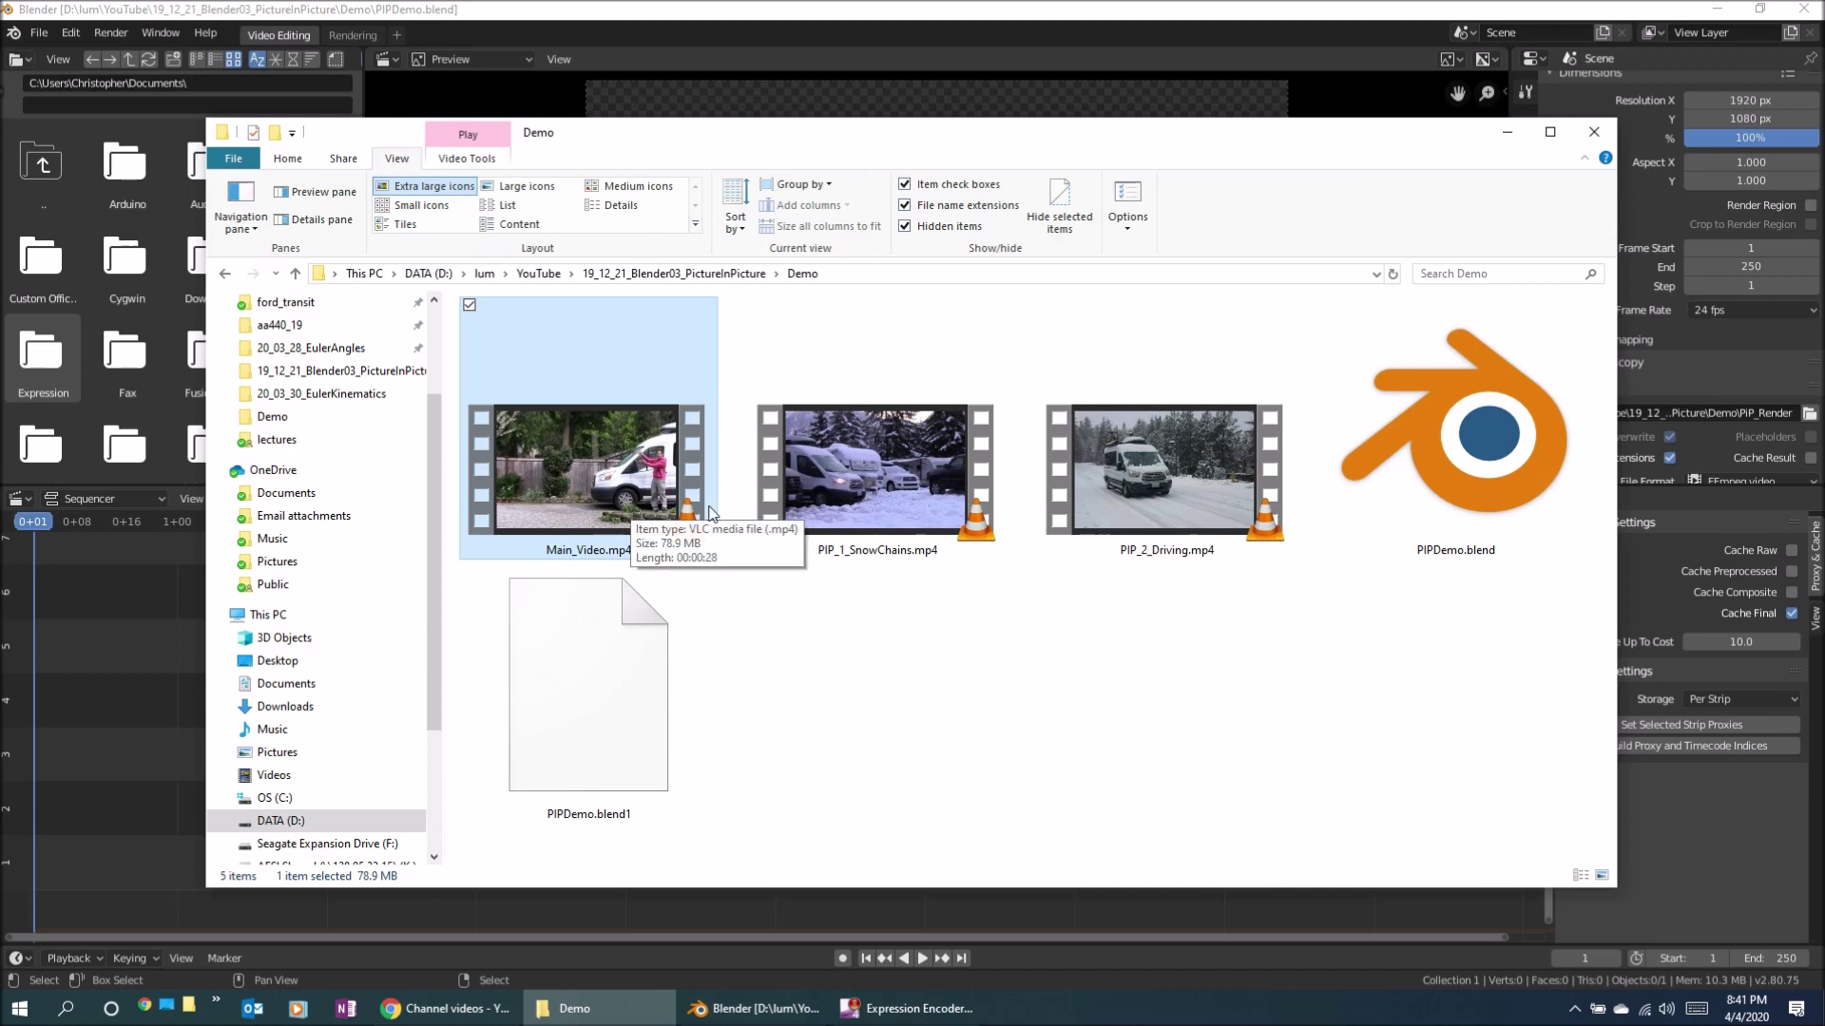
left_click(844, 480)
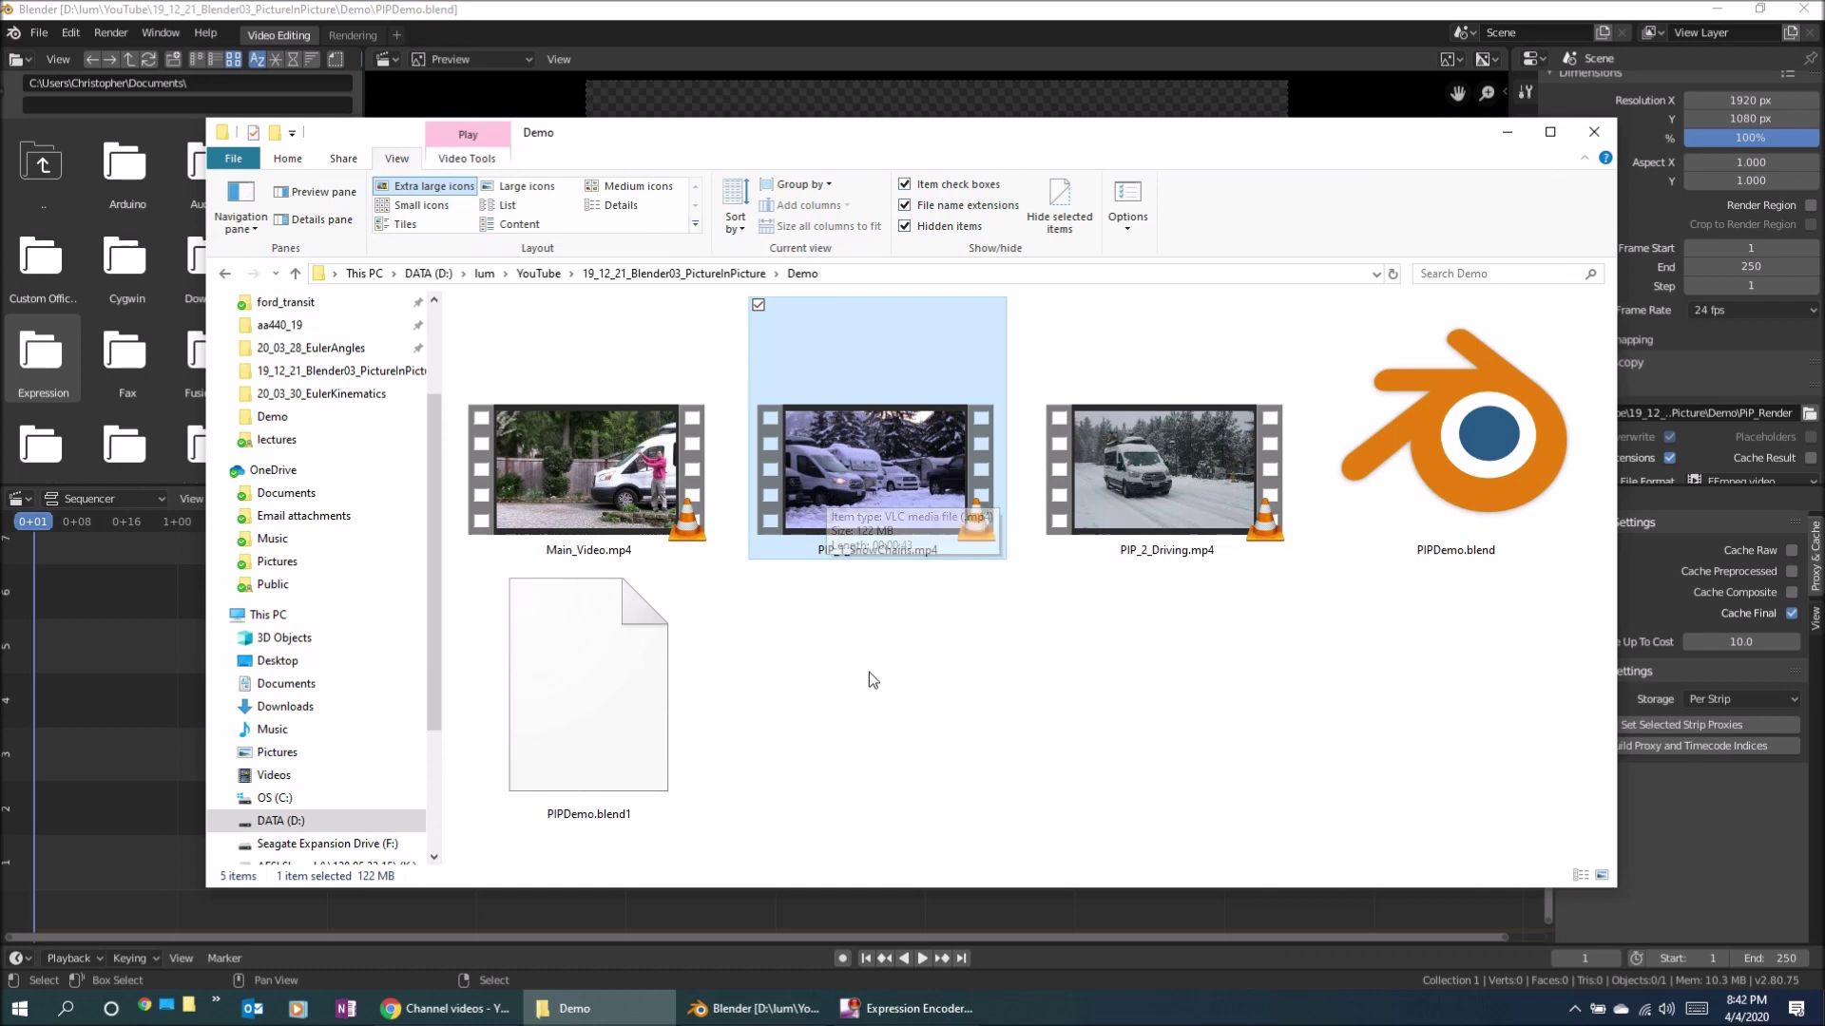
left_click(1145, 504)
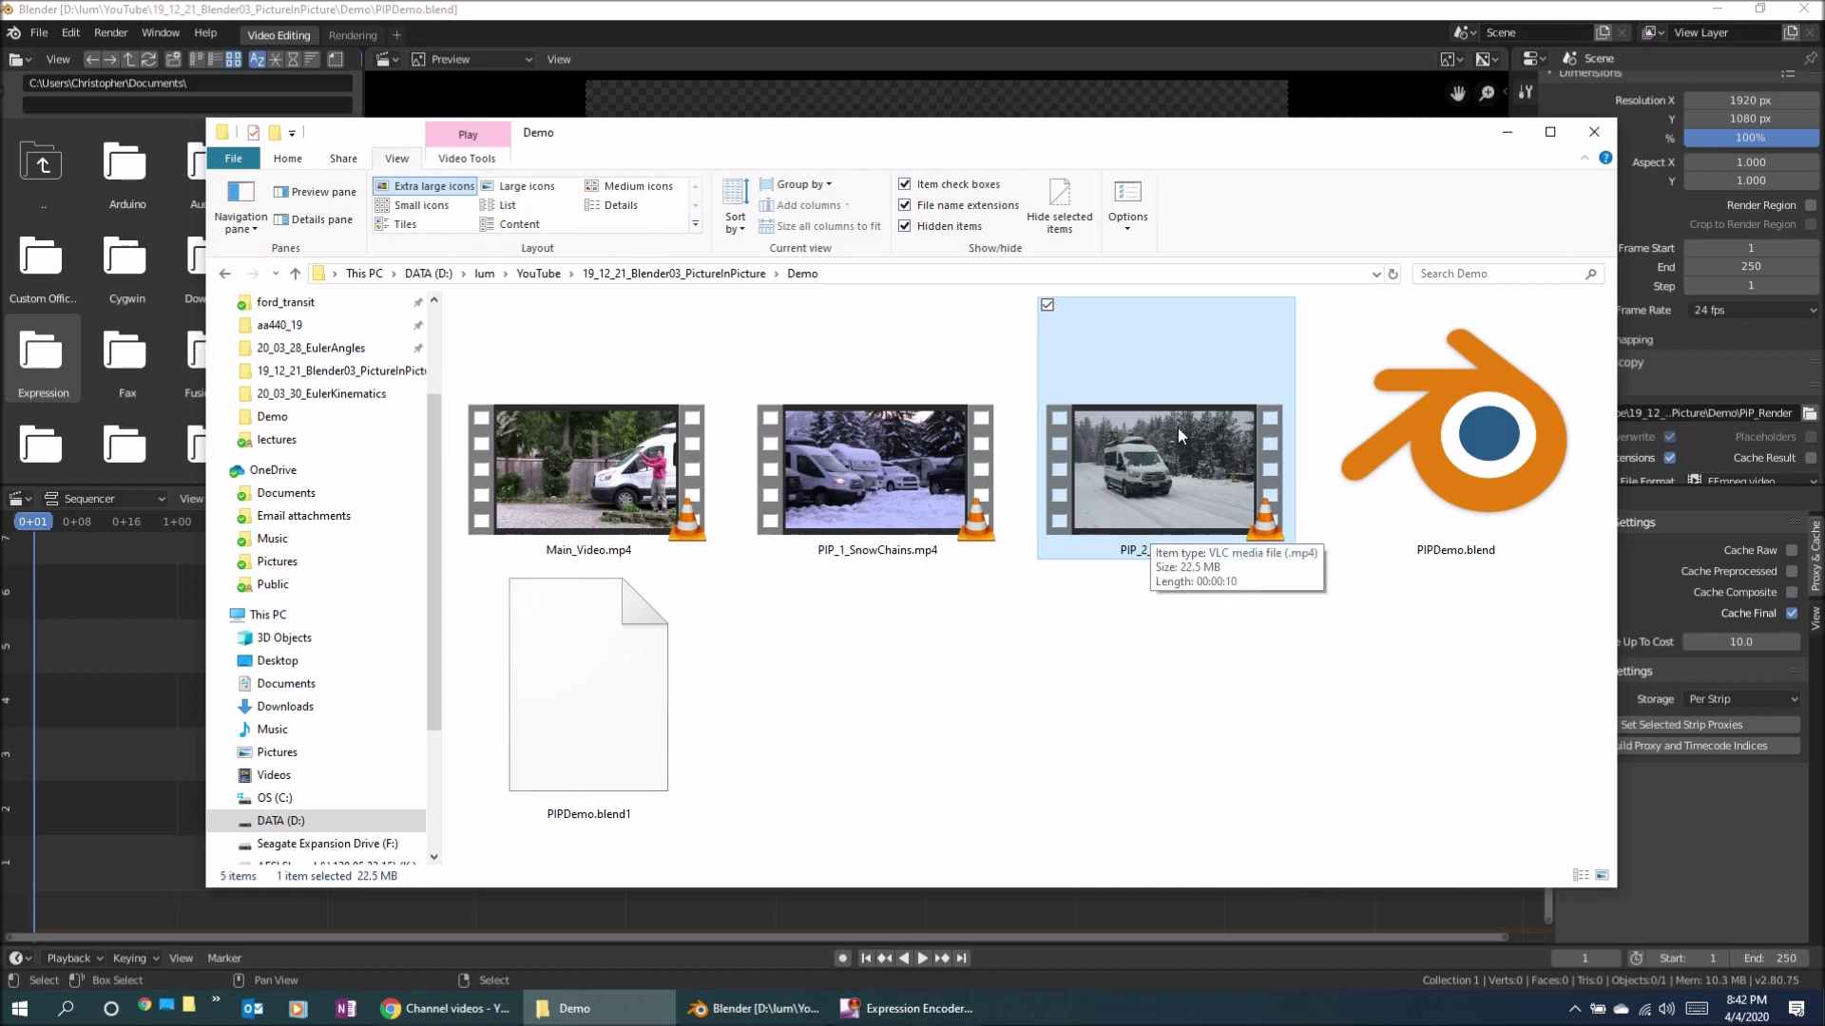
left_click_drag(1385, 148, 0, 145)
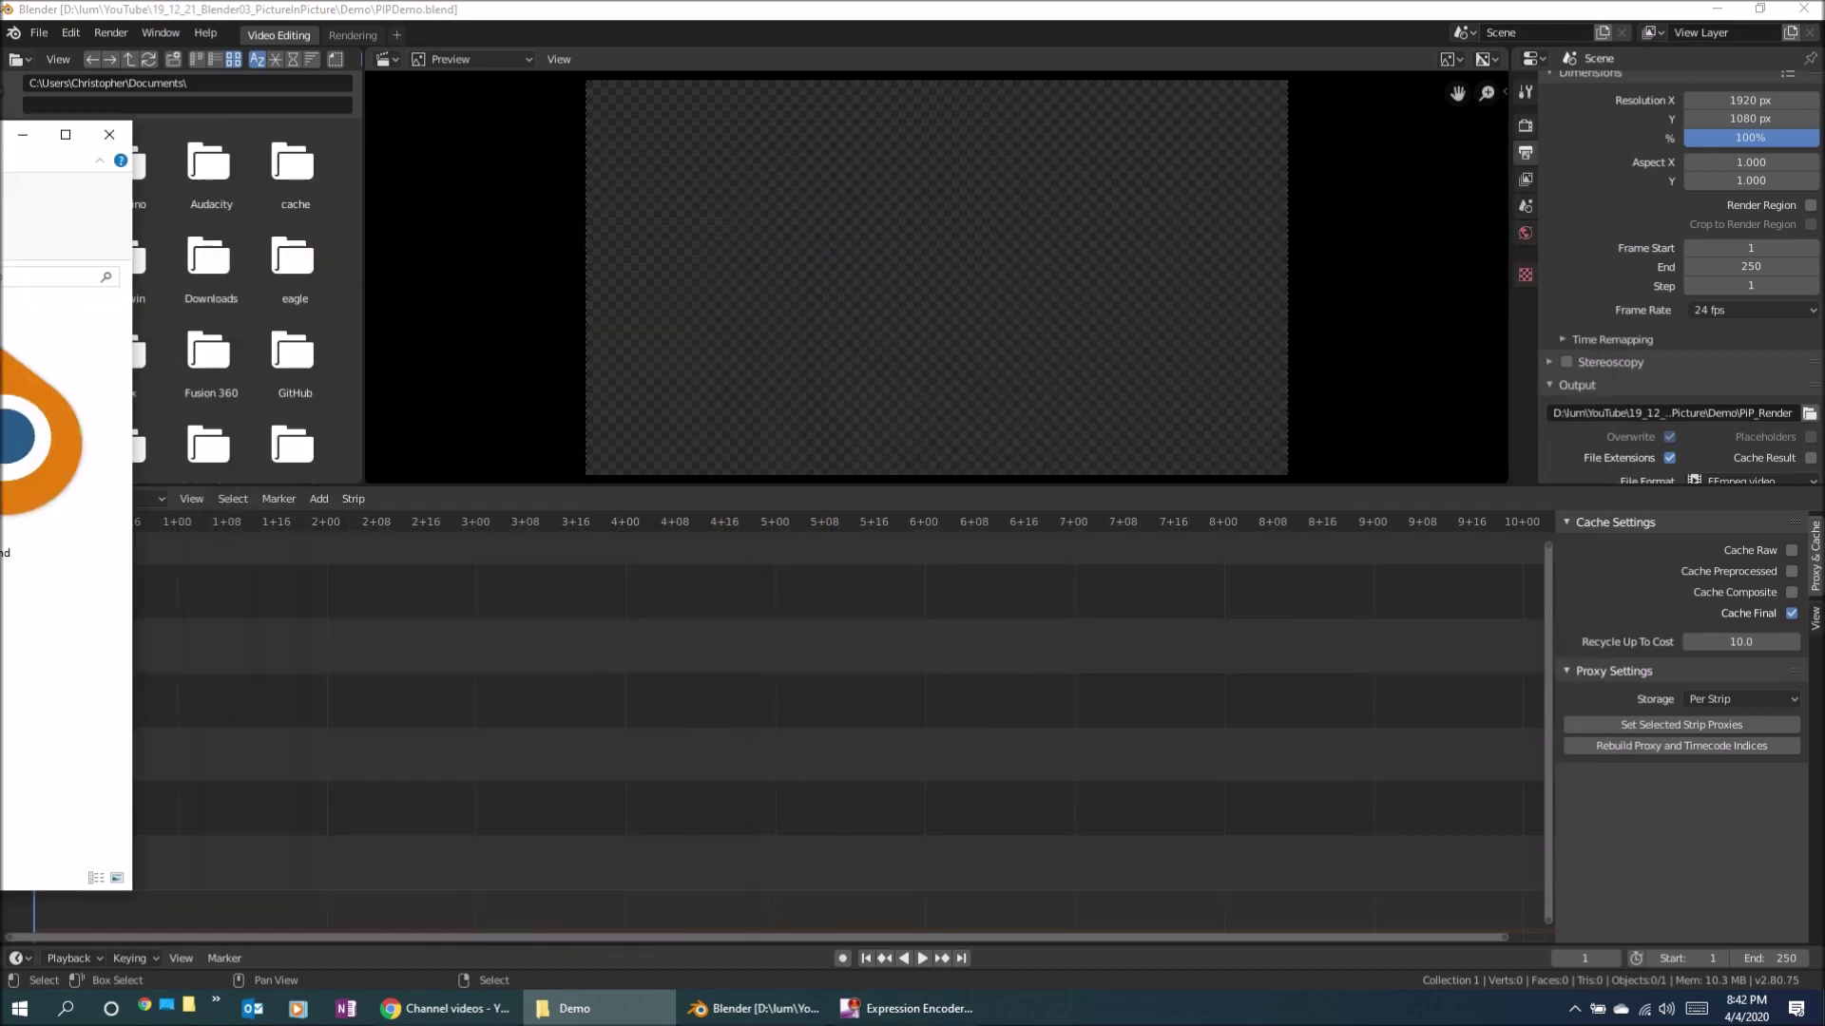
left_click(161, 285)
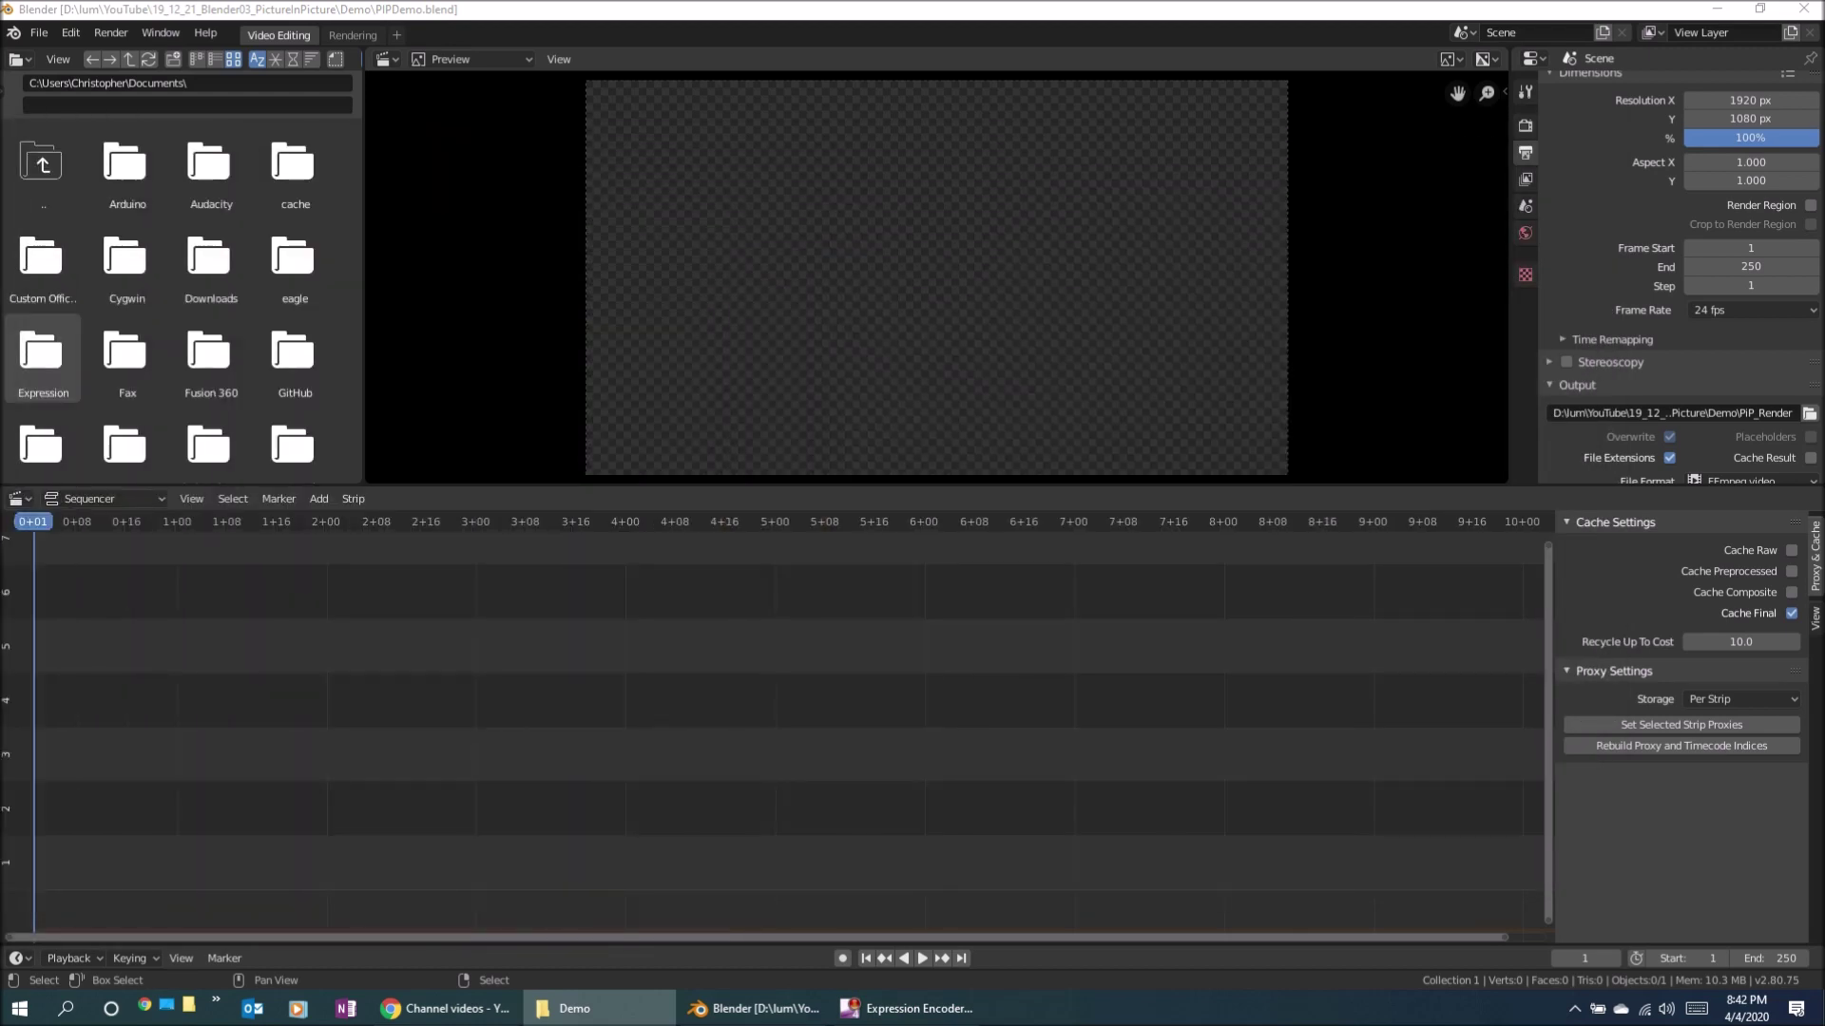
Add Main_Video.mp4 from the Demo folder to the sequencer as a movie strip starting at frame 1.
left_click(276, 500)
mouse_move(313, 500)
left_click(345, 589)
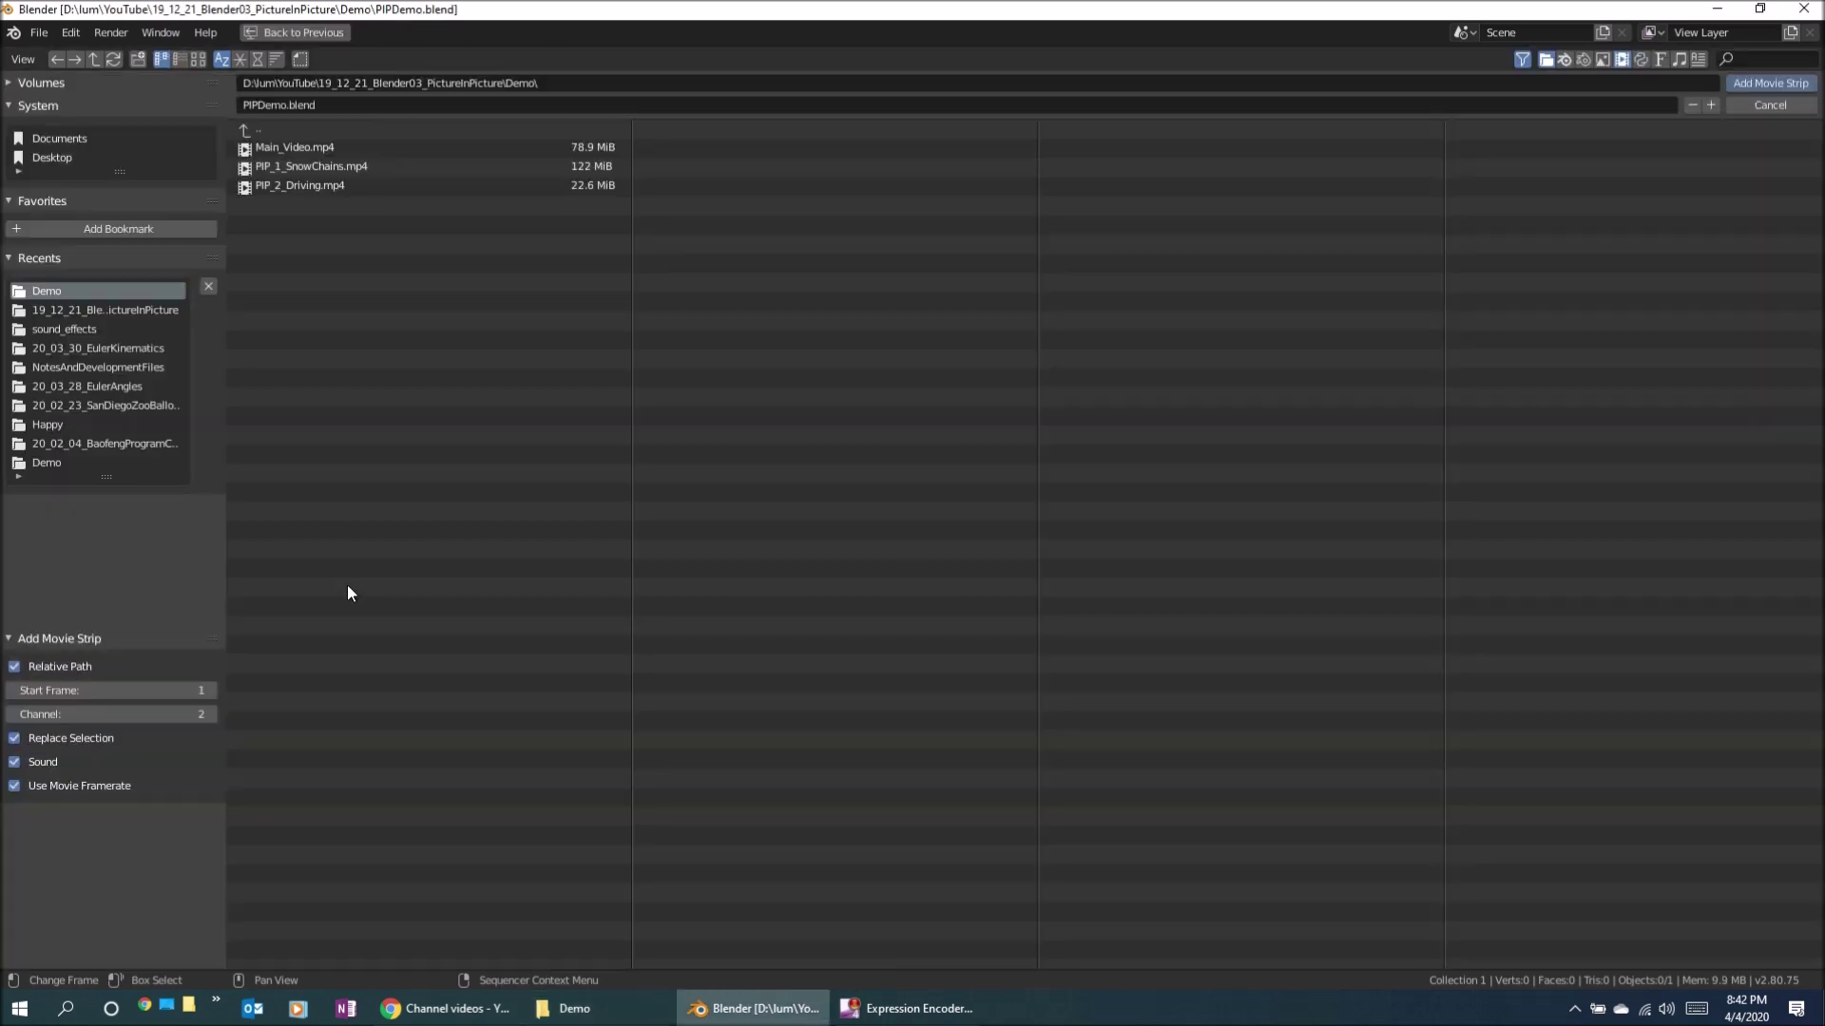
left_click(293, 154)
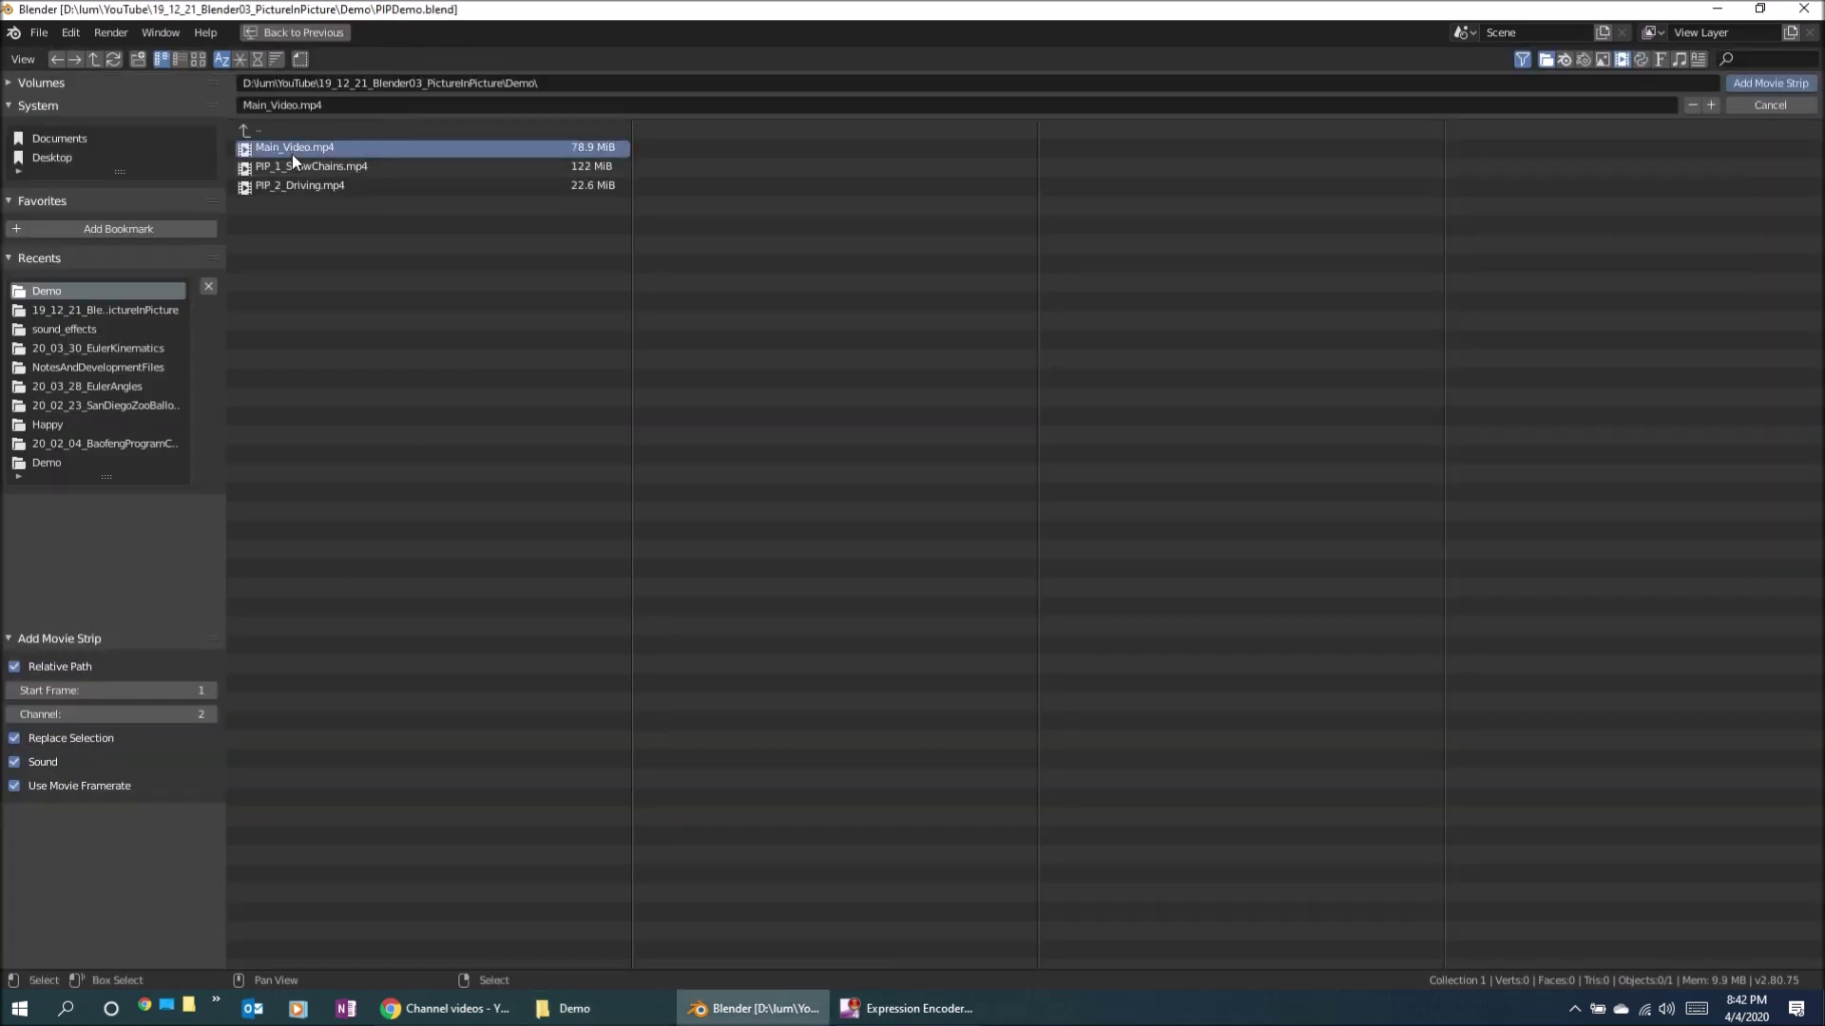
left_click(1770, 85)
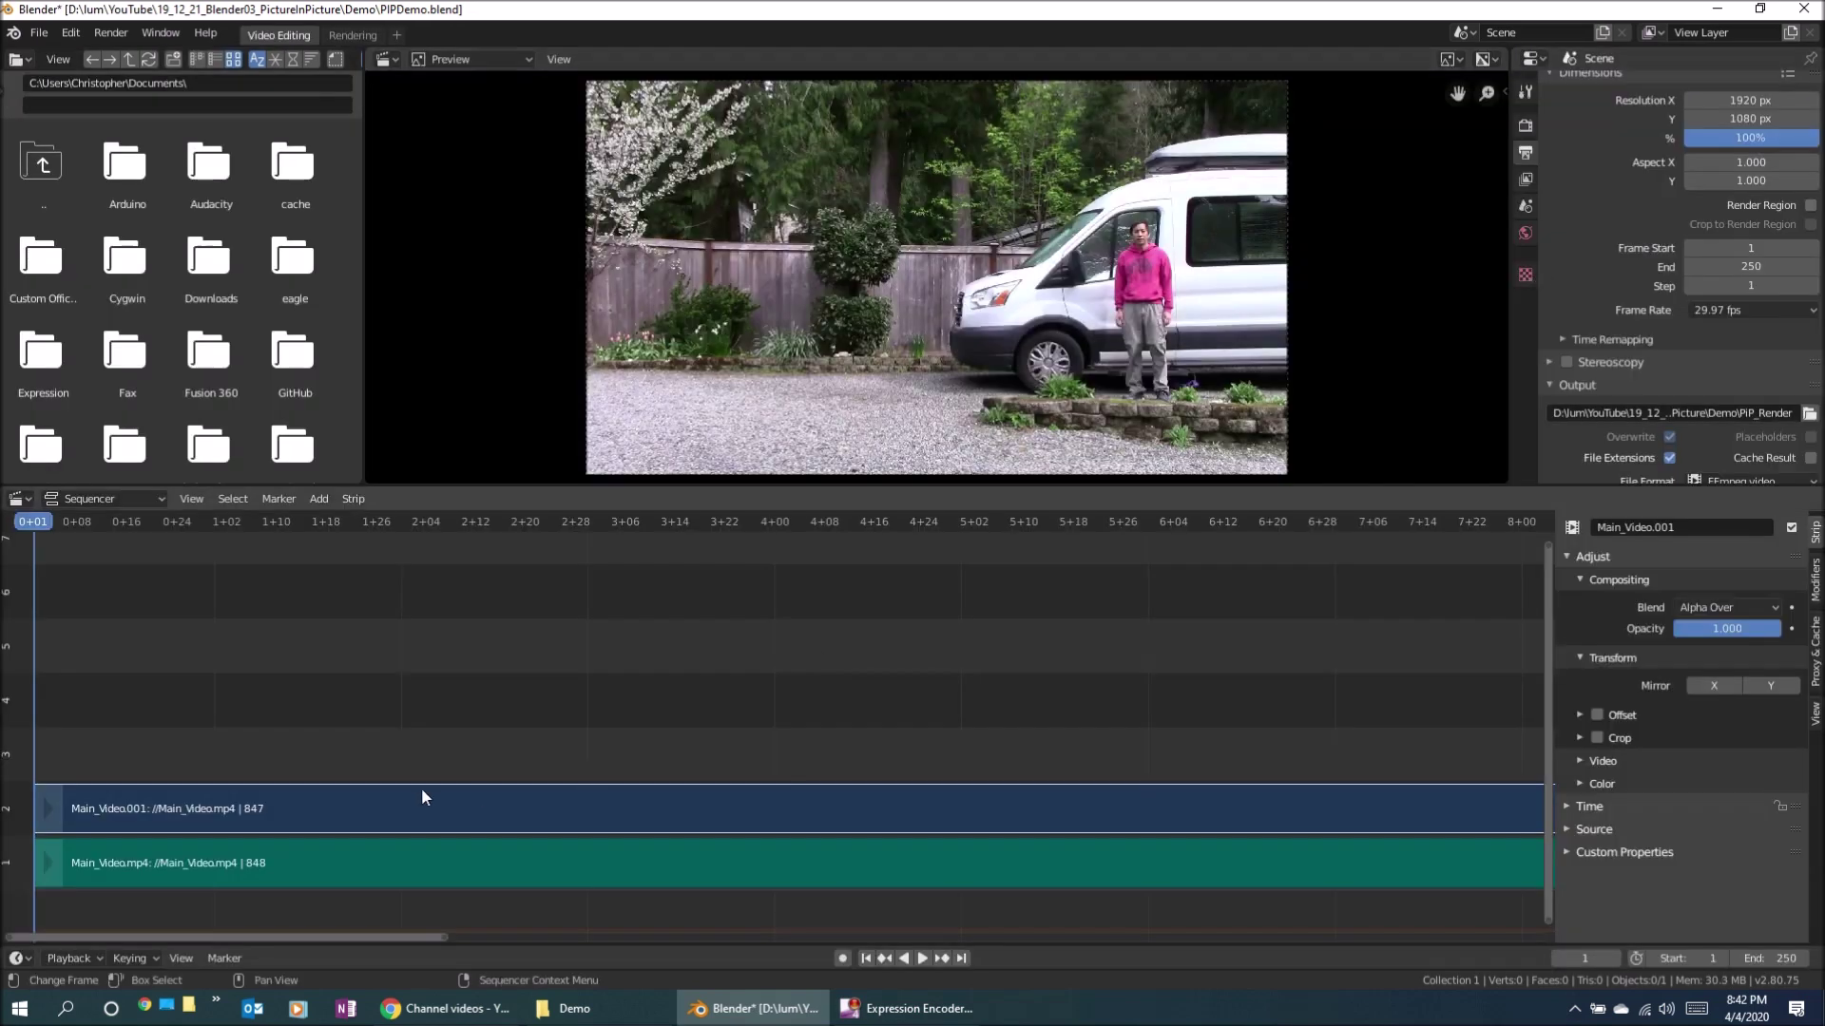
Enable Strip Proxy & Timecode at 25% for the main video strip and rebuild its proxy and timecode indices.
left_click(388, 865)
left_click(601, 828)
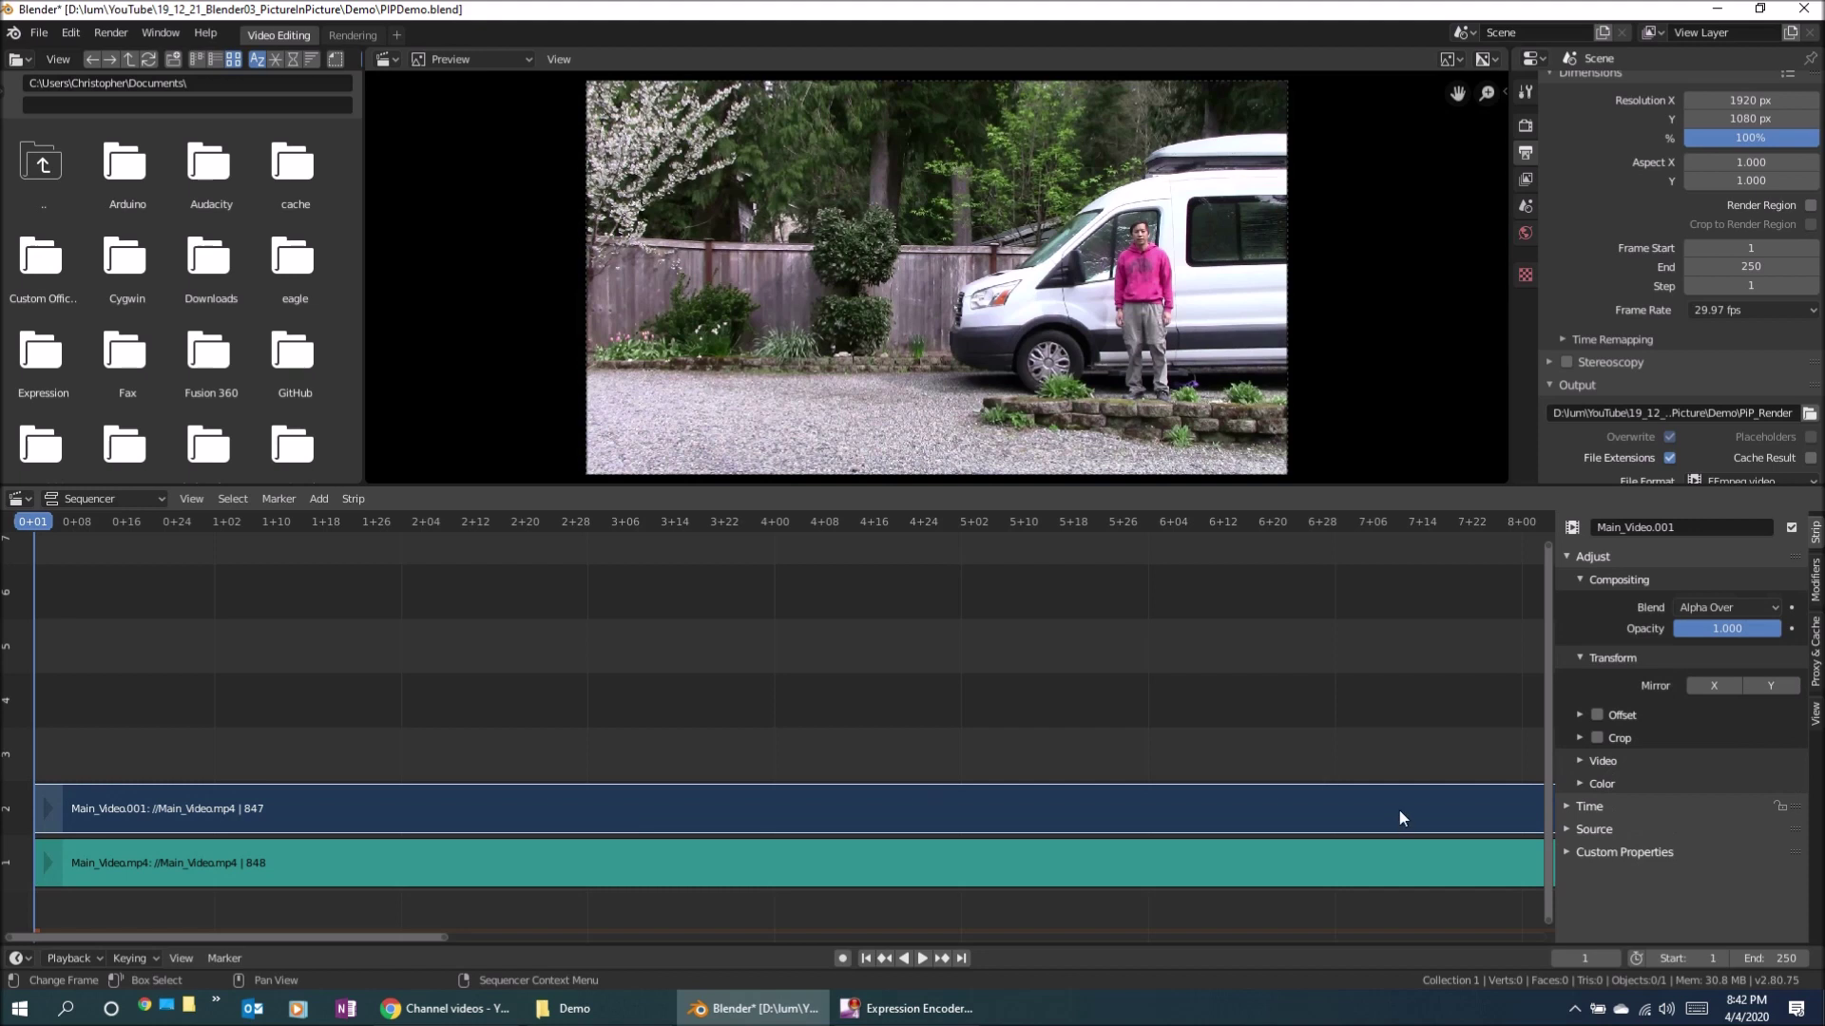
left_click(1815, 647)
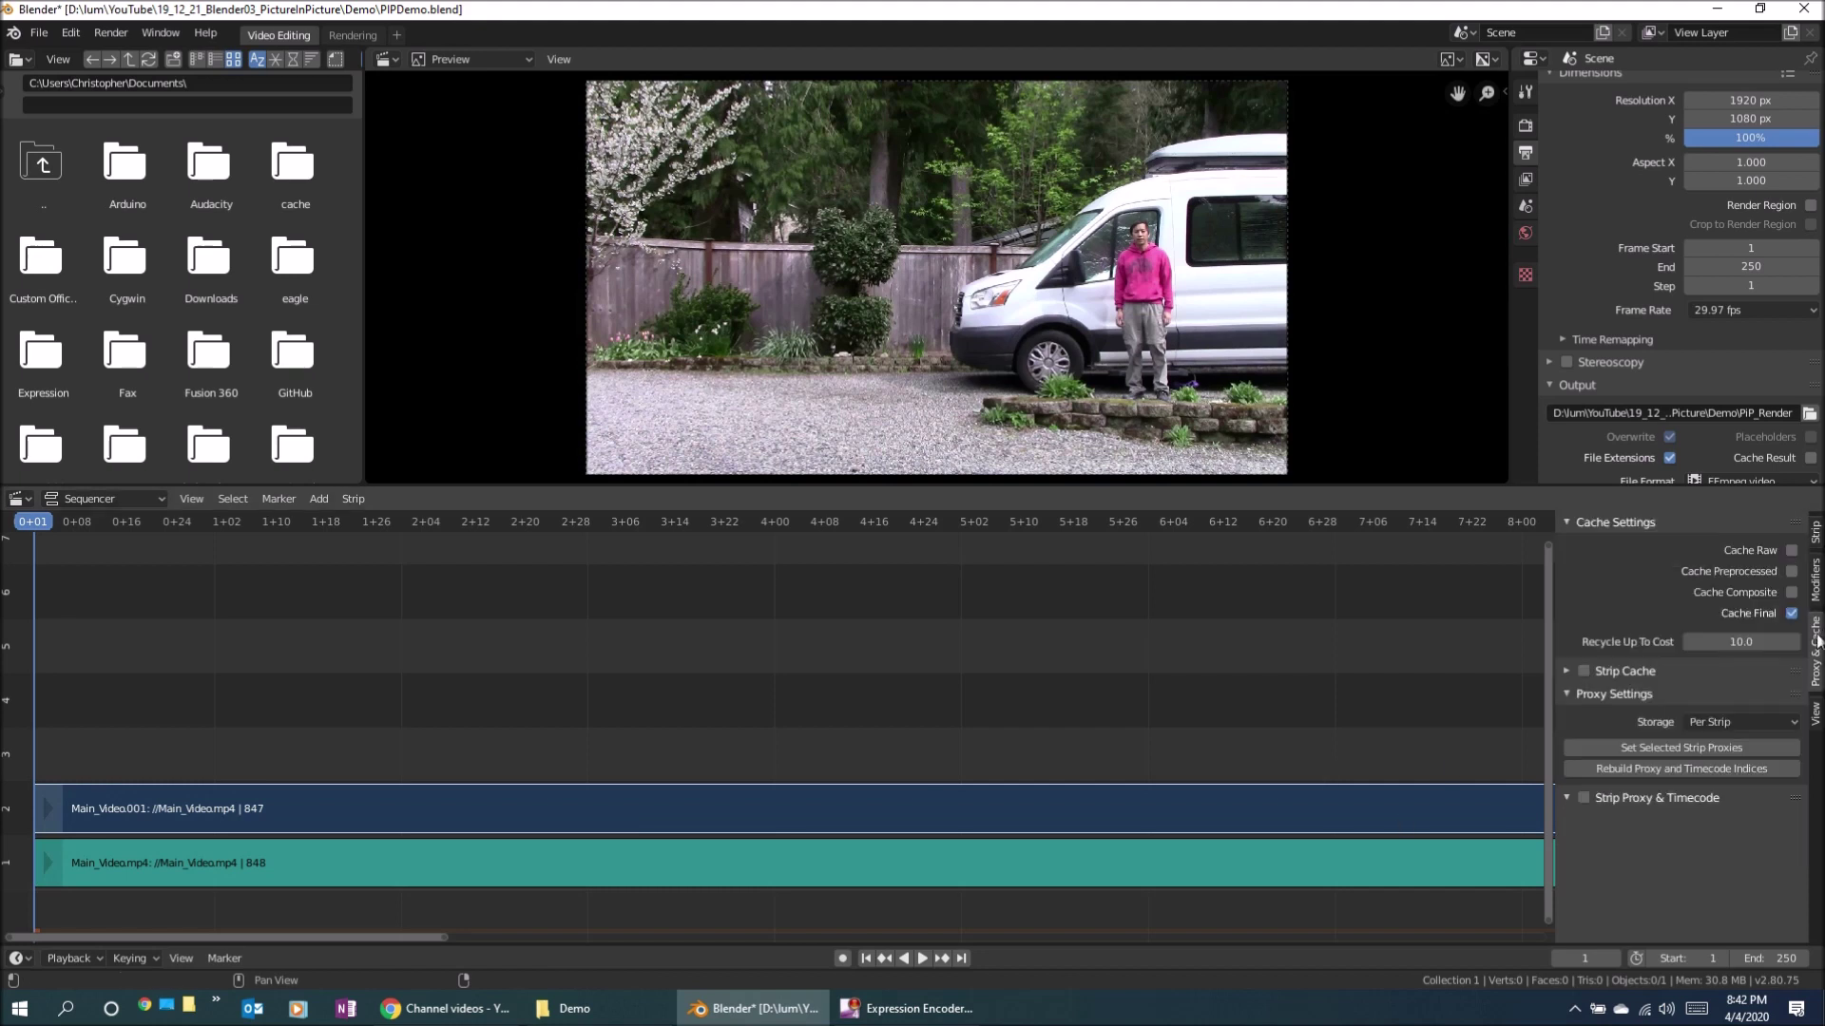
left_click(1582, 799)
scroll(1614, 790, "down", 1)
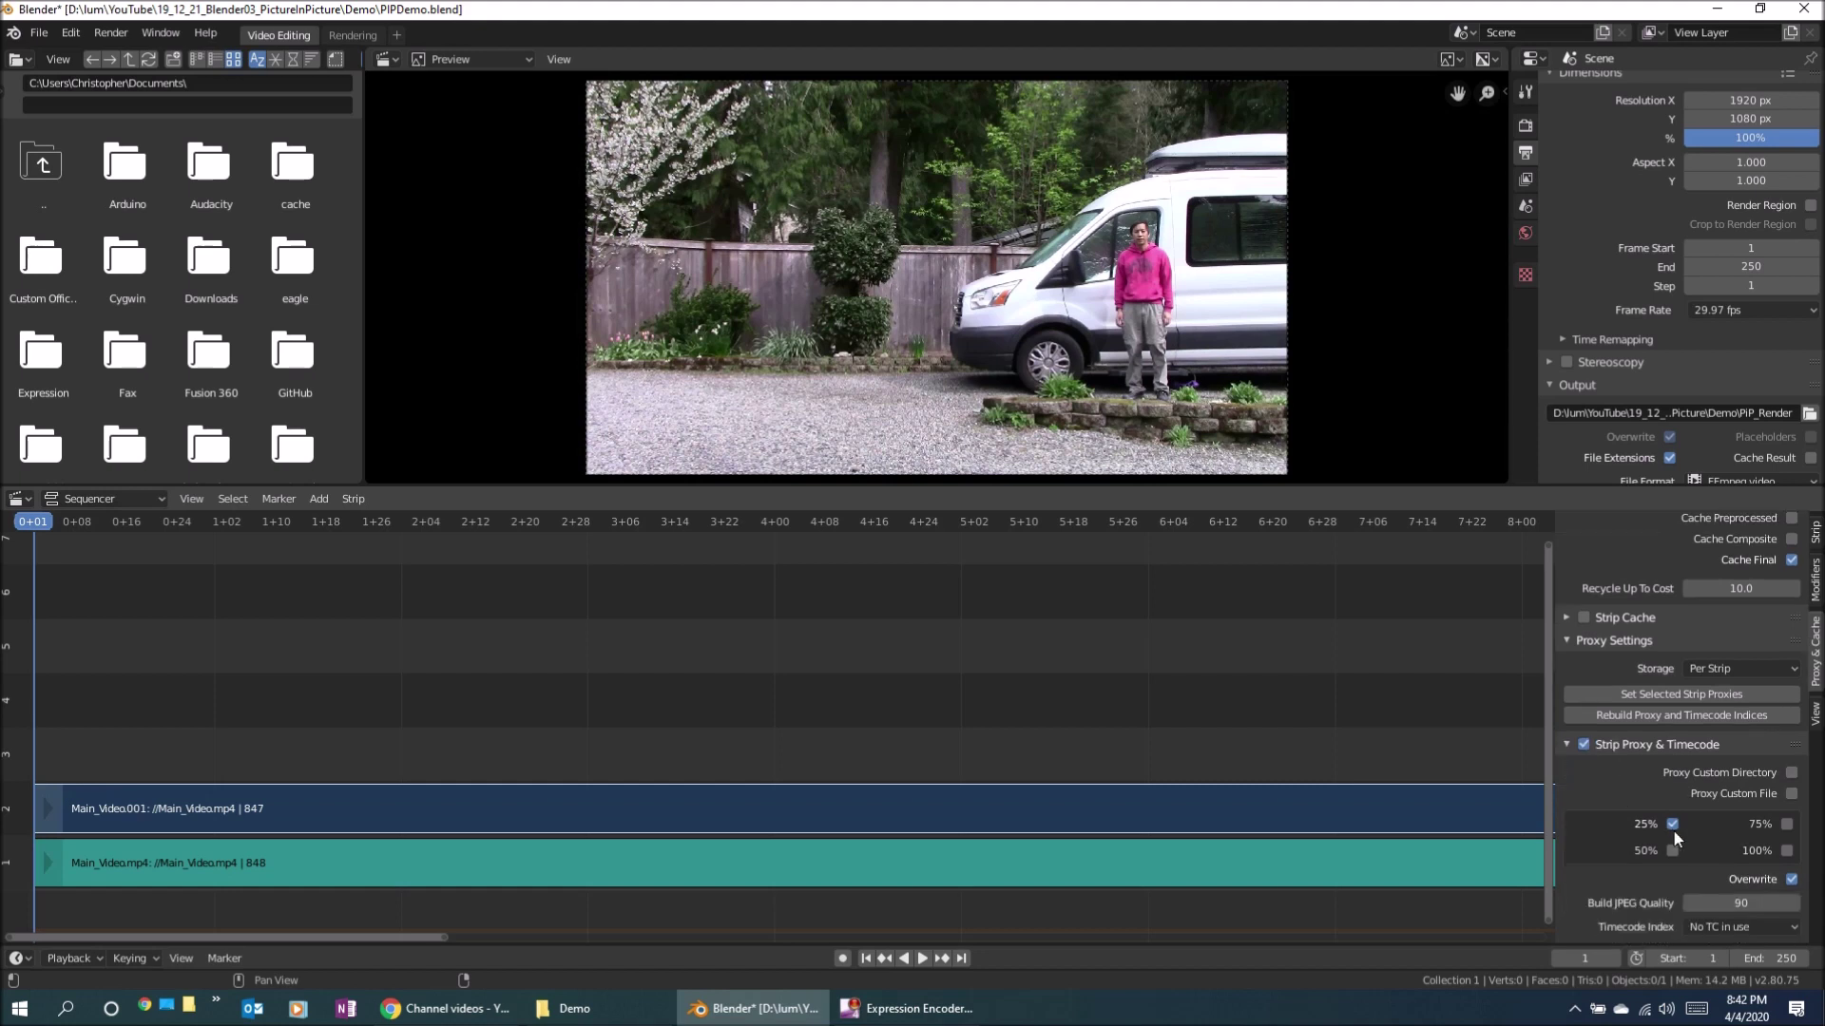
left_click(1639, 713)
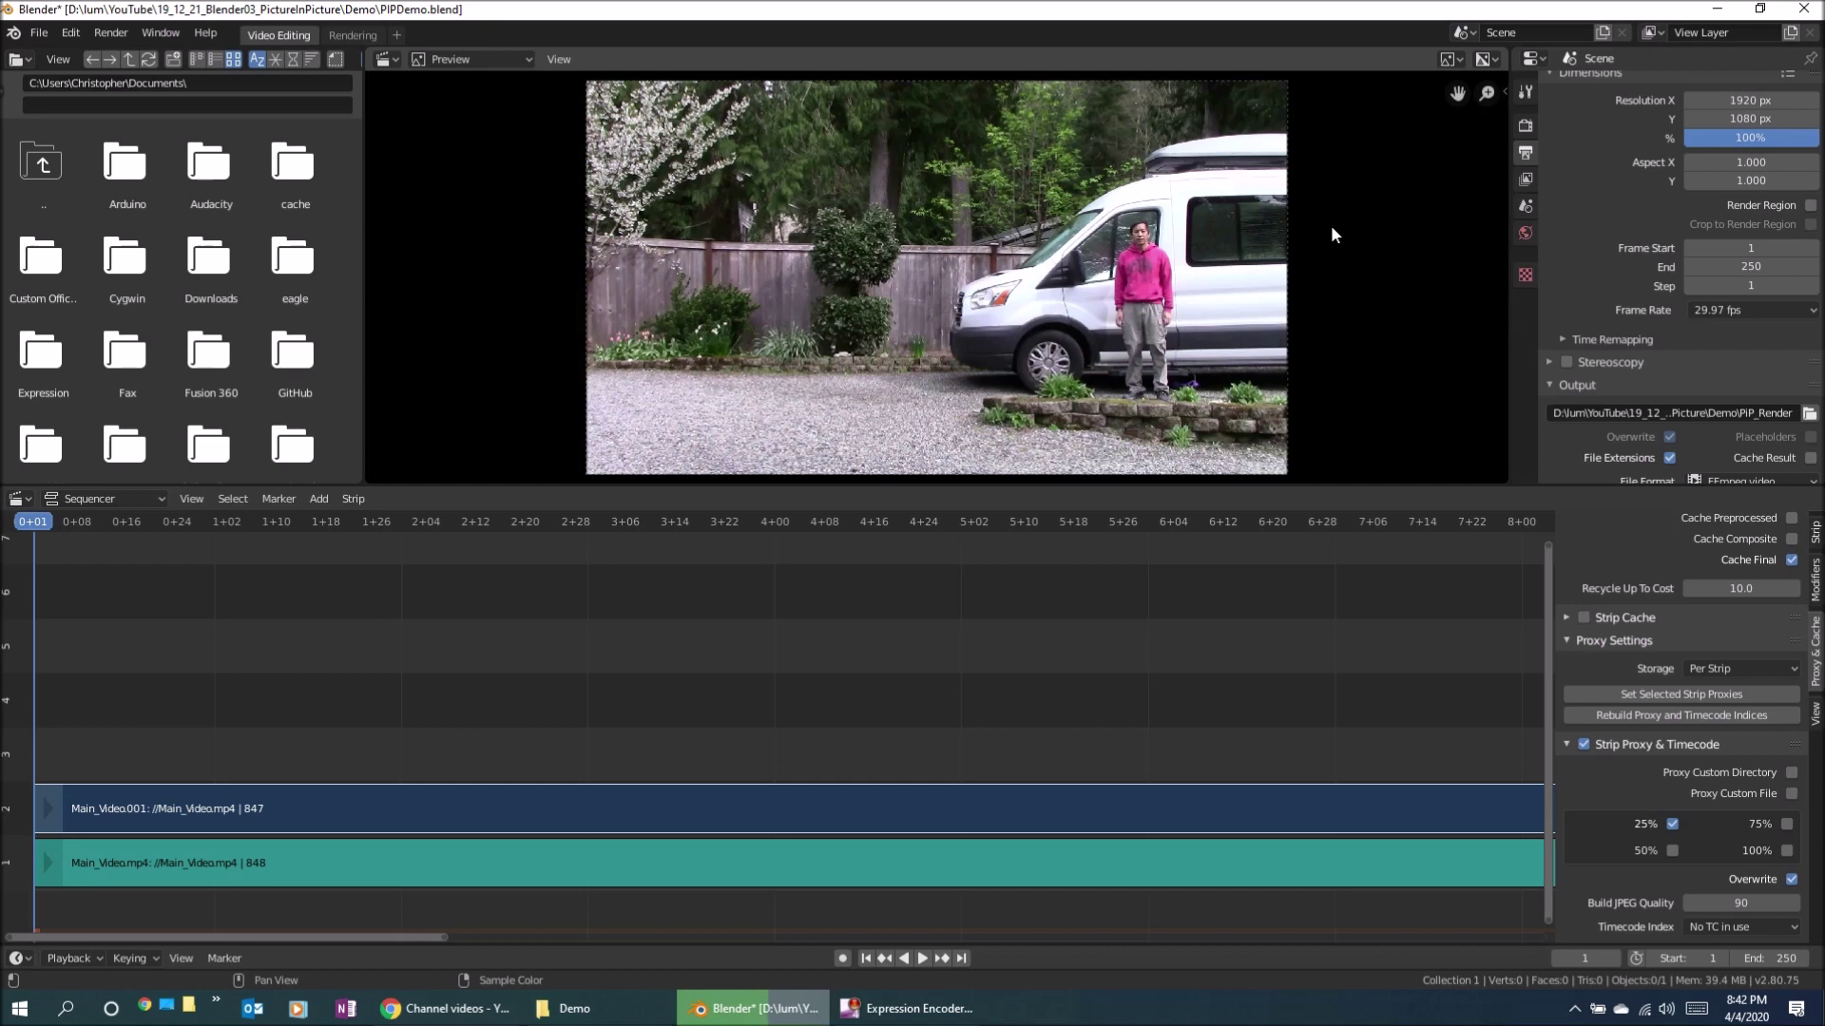
Set the preview's Proxy Render Size to Proxy size 25%.
key("n")
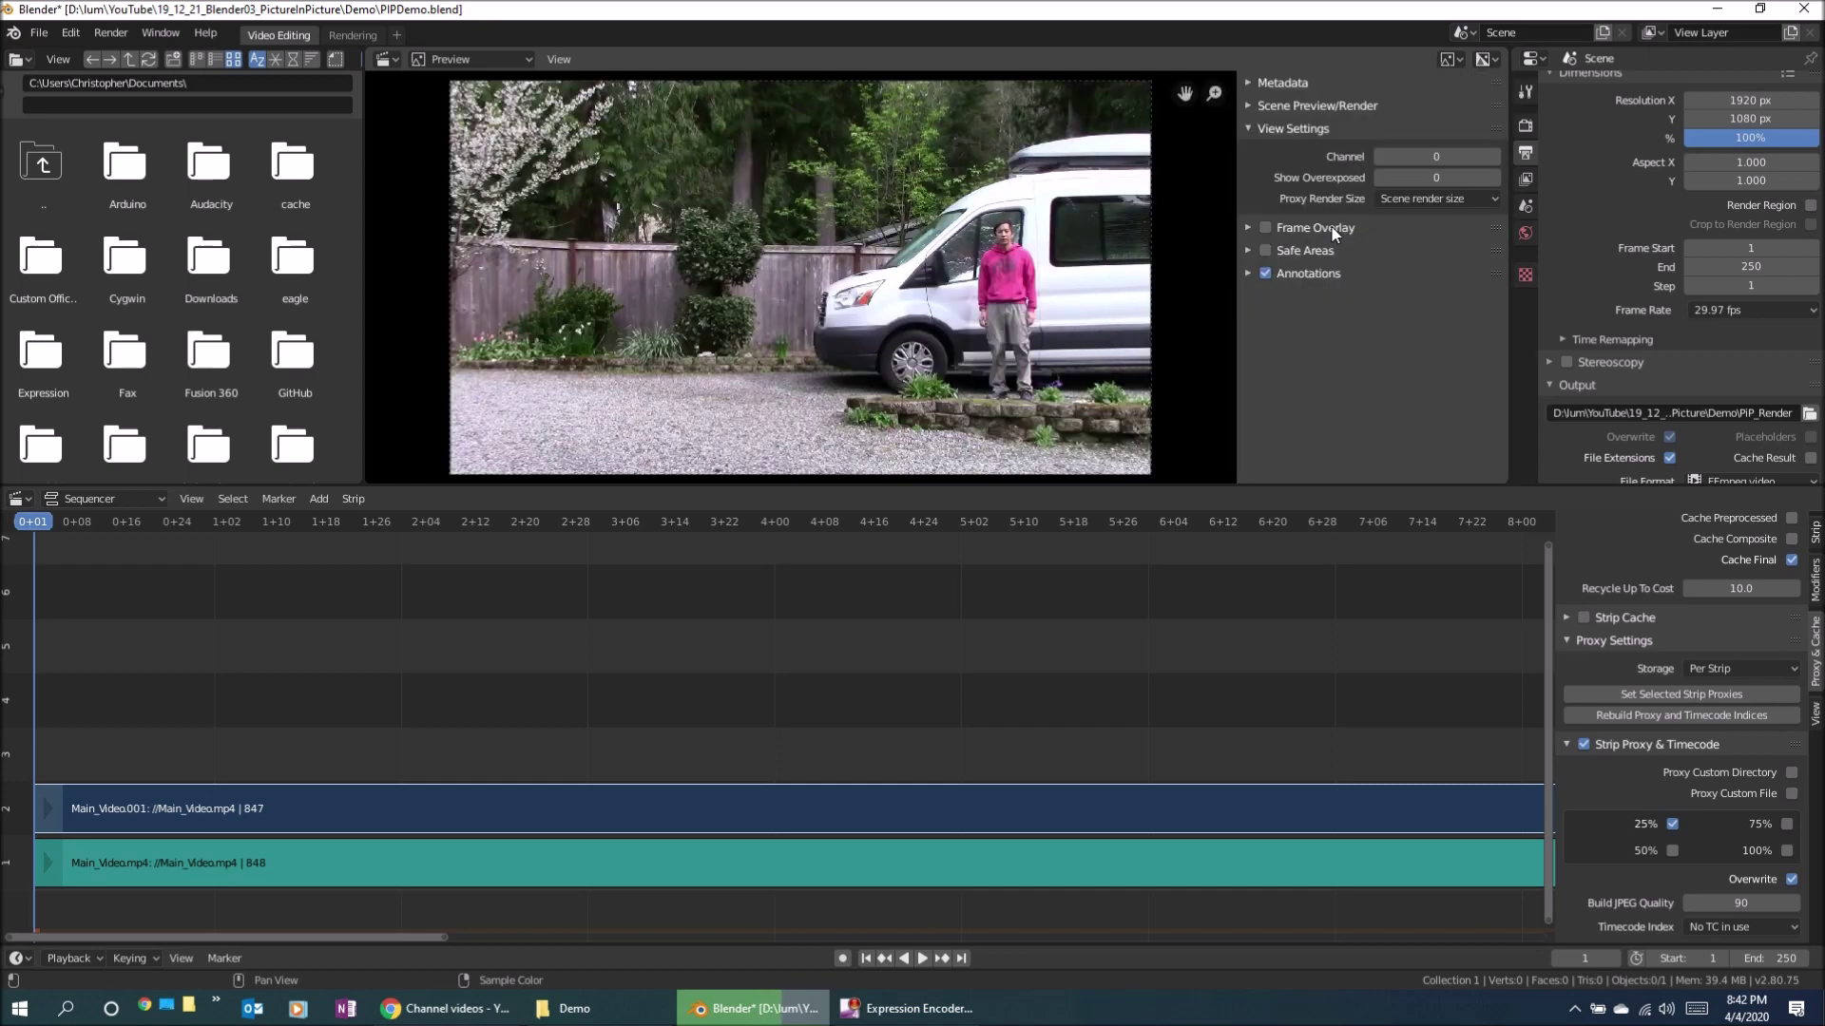
left_click(1438, 199)
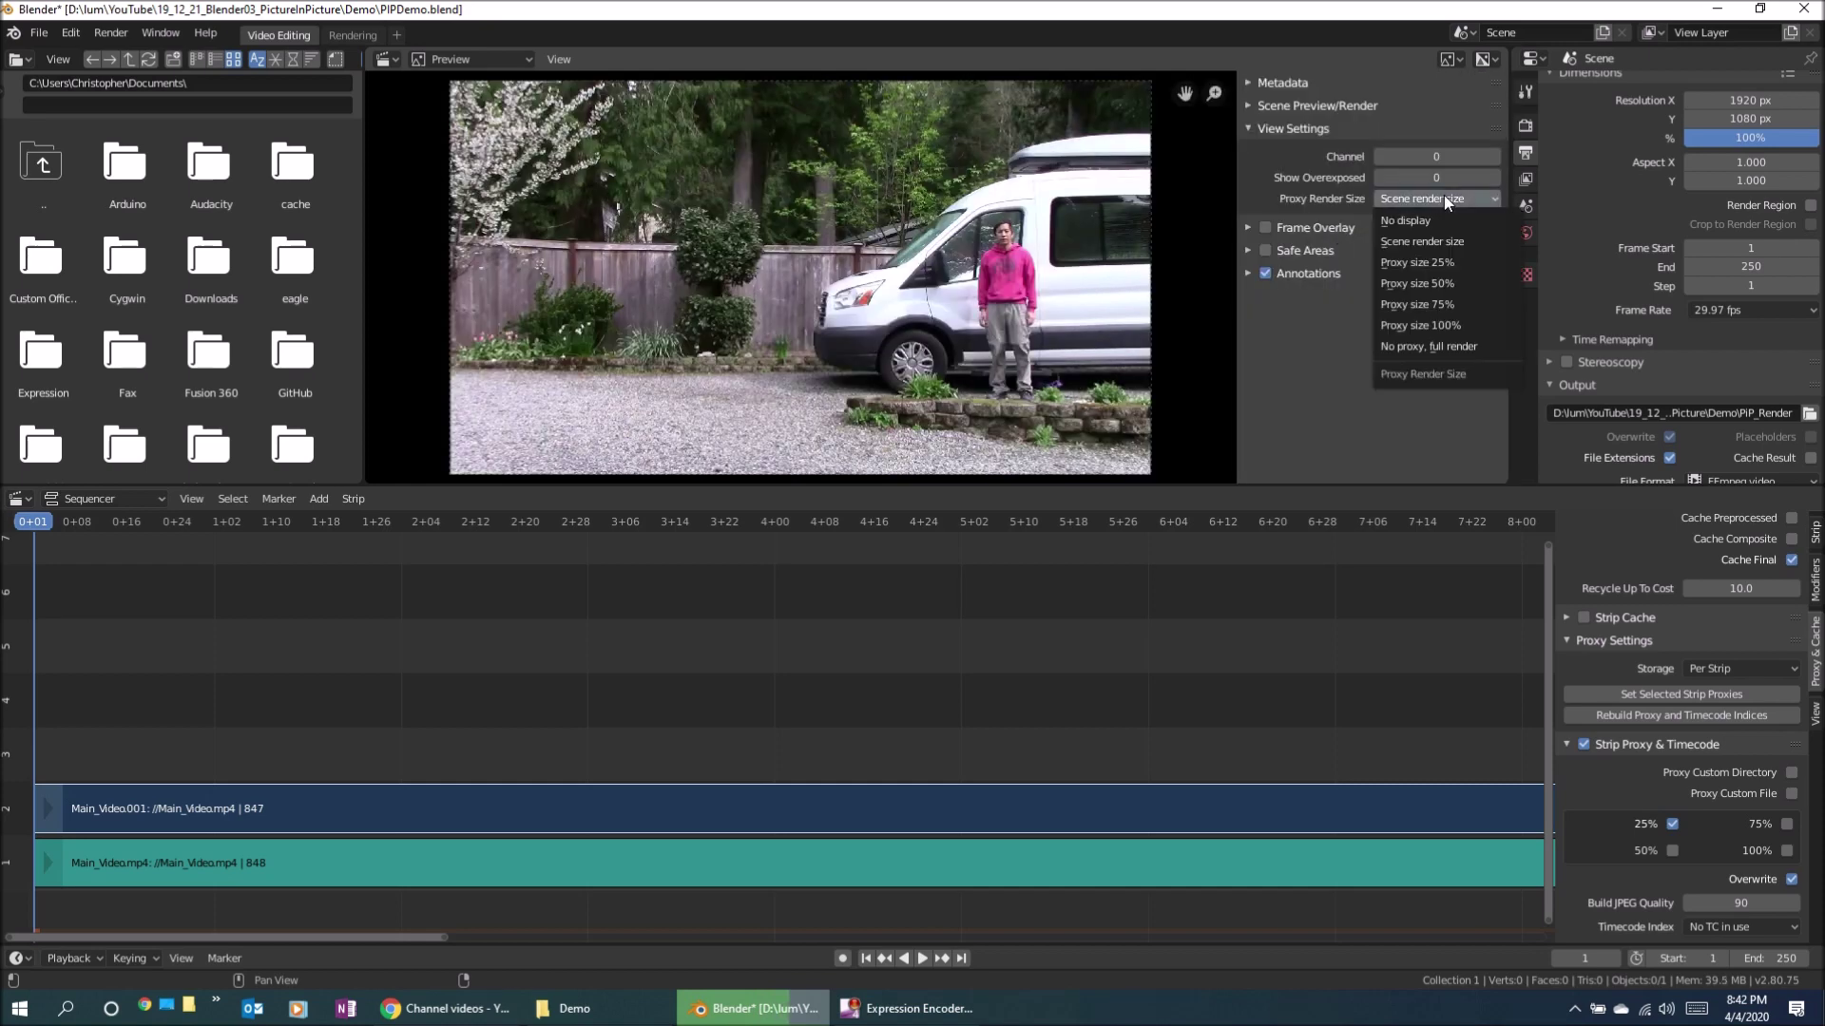
left_click(1419, 265)
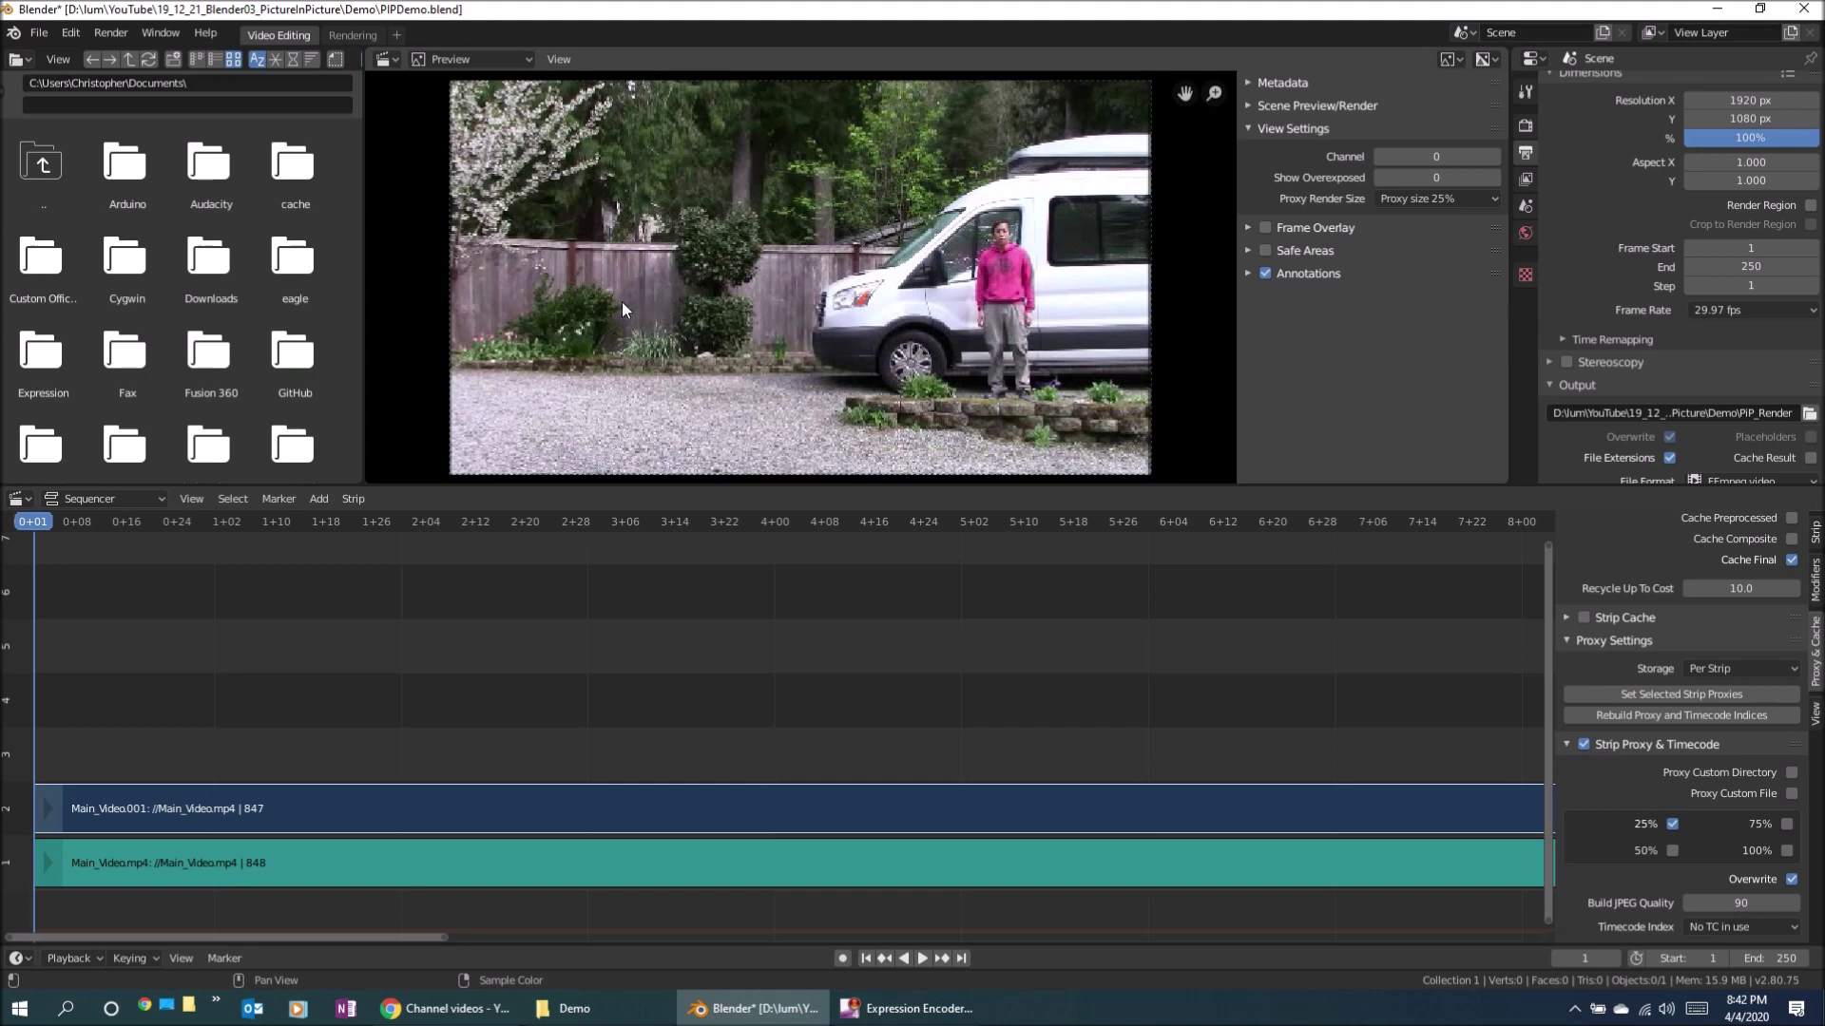
Try end frames of 600 and 800 for the scene's frame range.
scroll(297, 585, "down", 5)
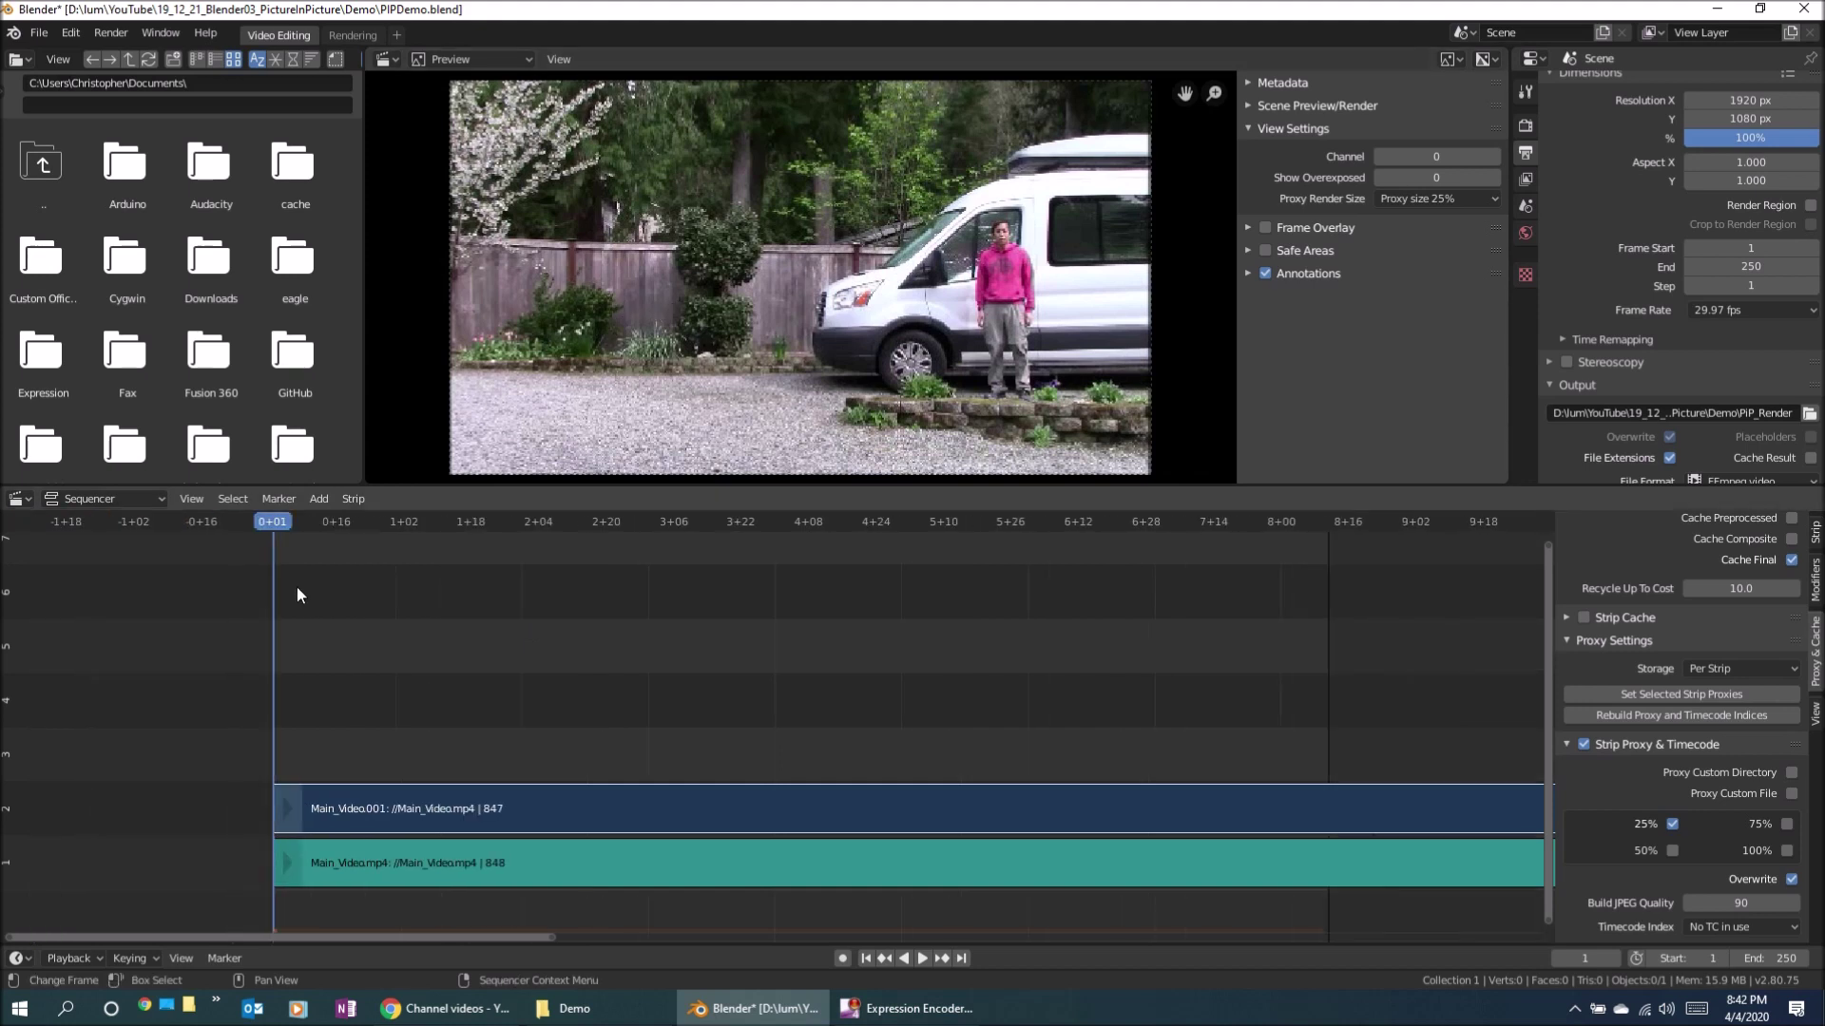
scroll(920, 680, "down", 6)
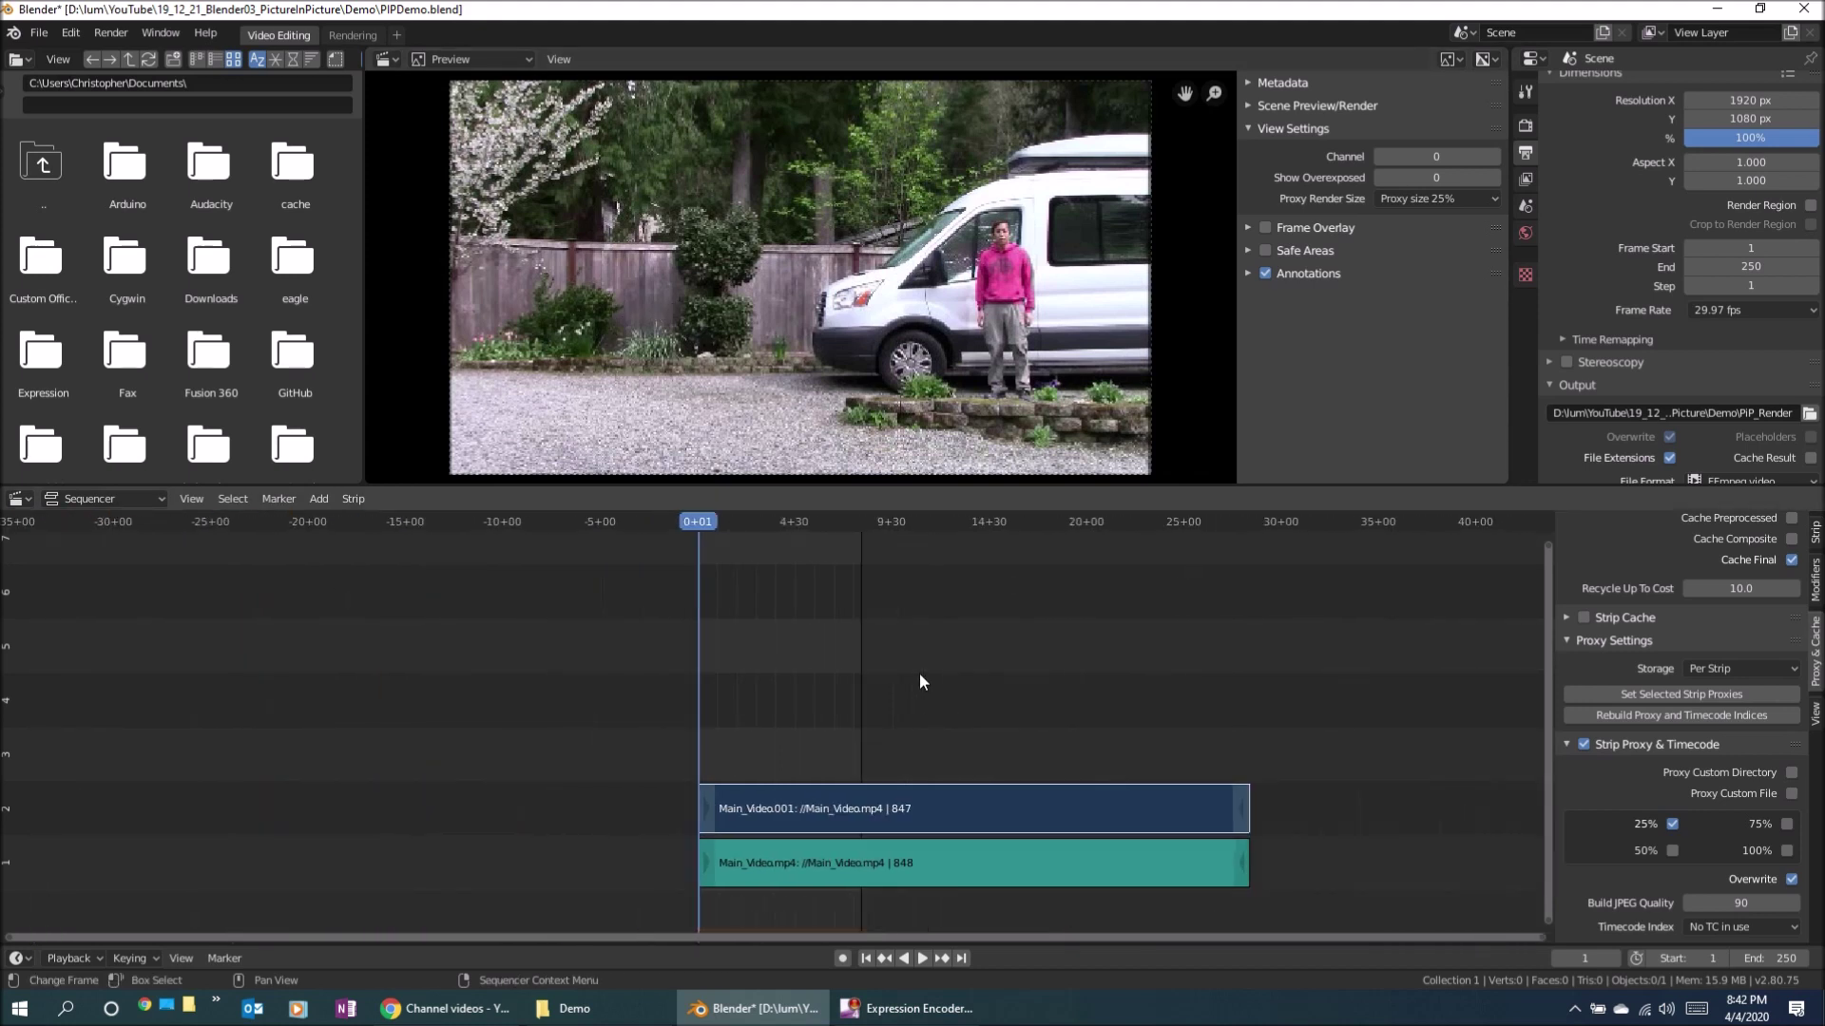
left_click(1751, 266)
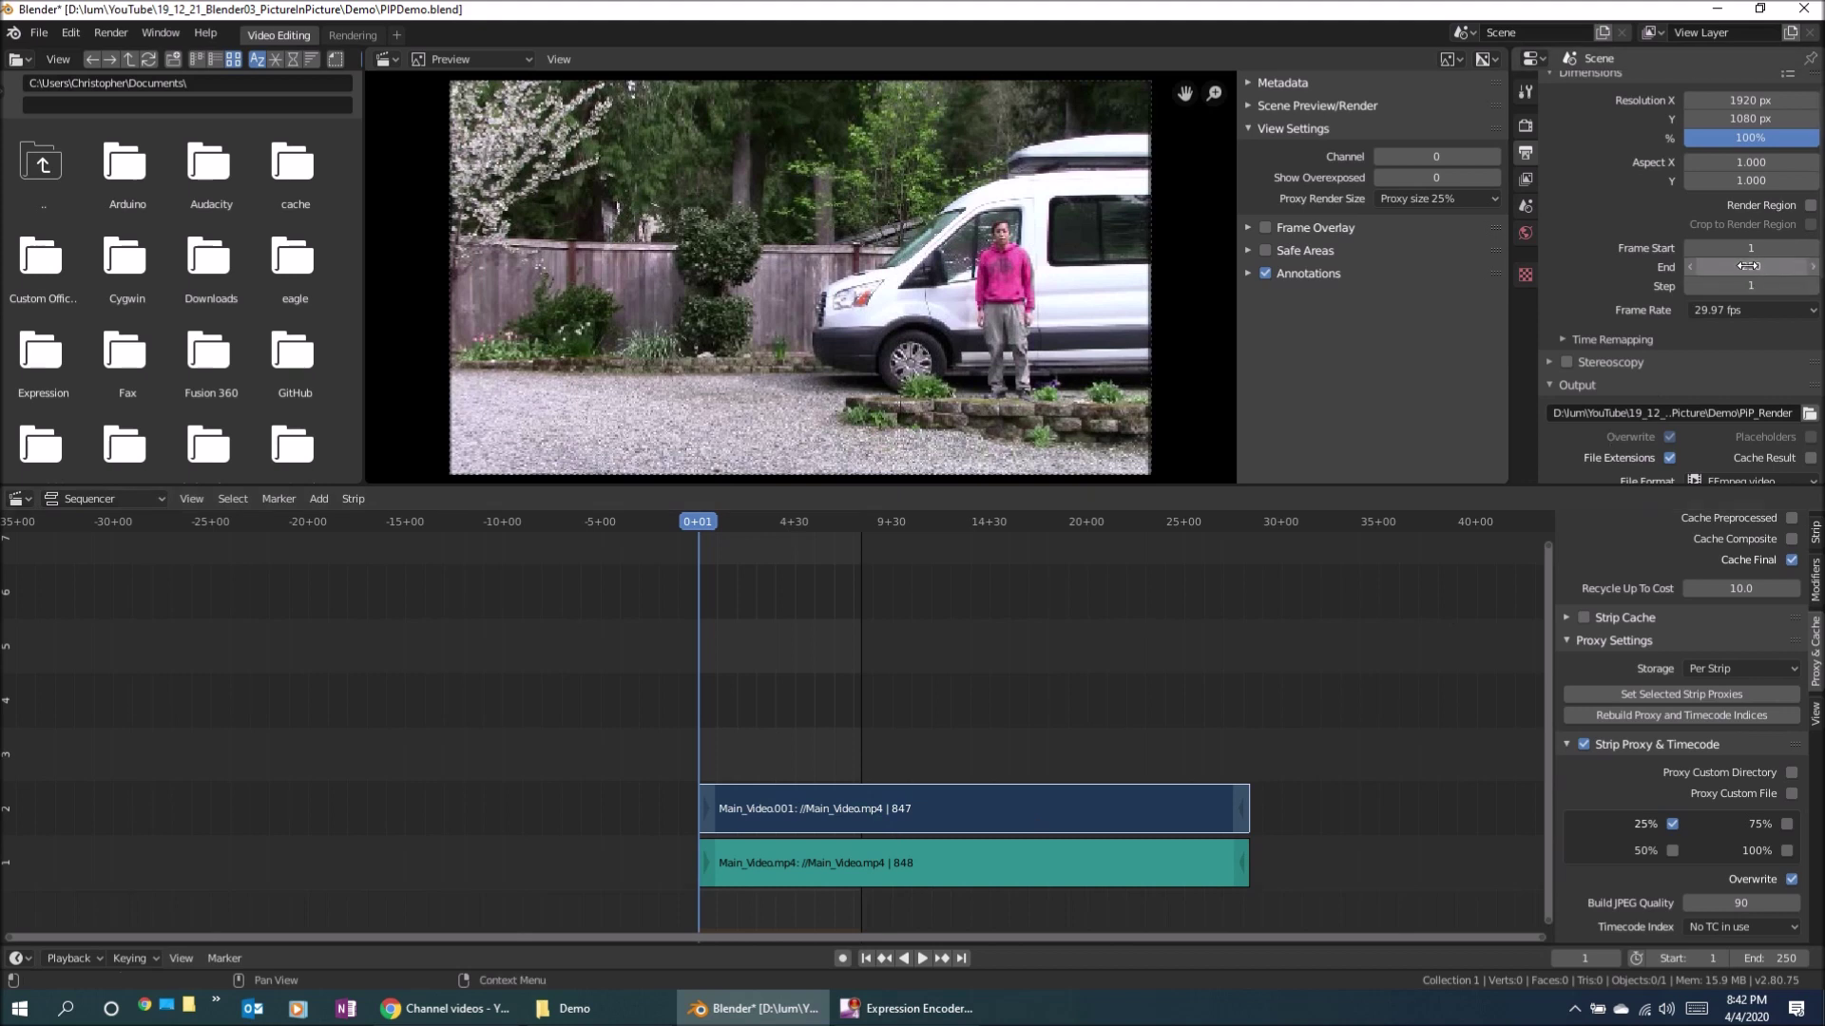
key("BackSpace")
key("BackSpace")
key("BackSpace")
type("600")
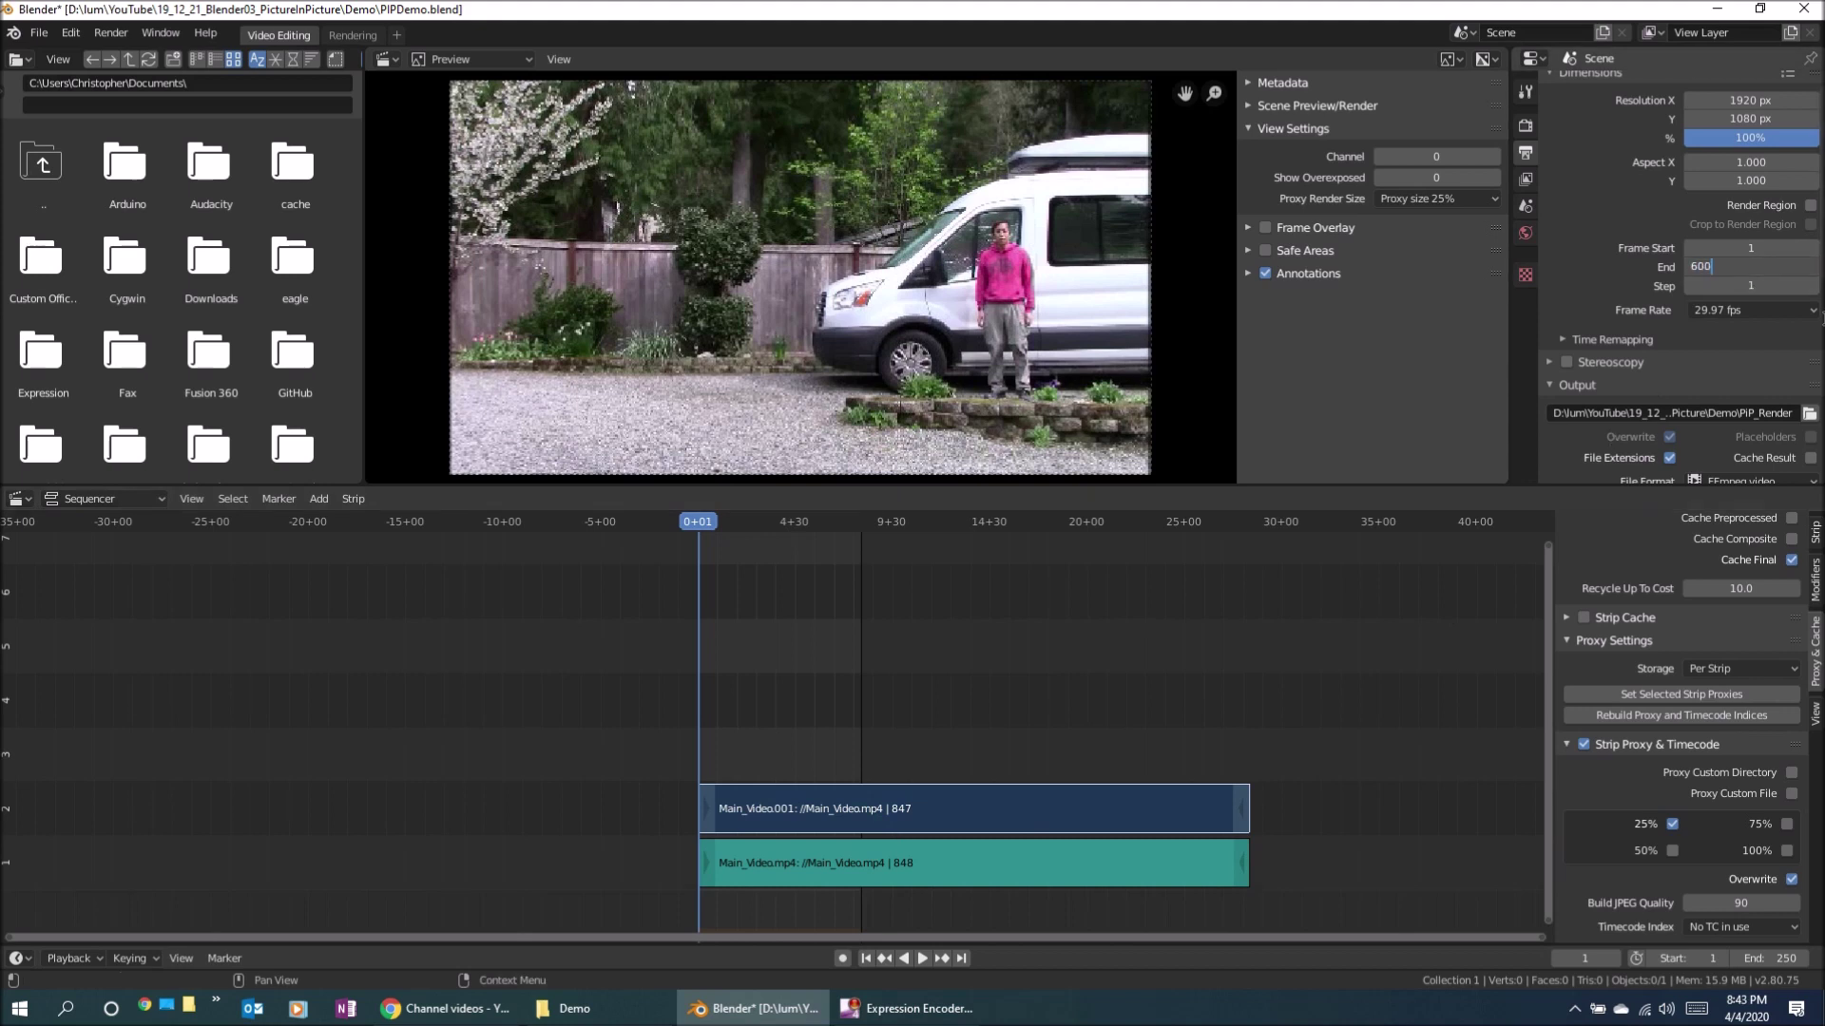
key("Return")
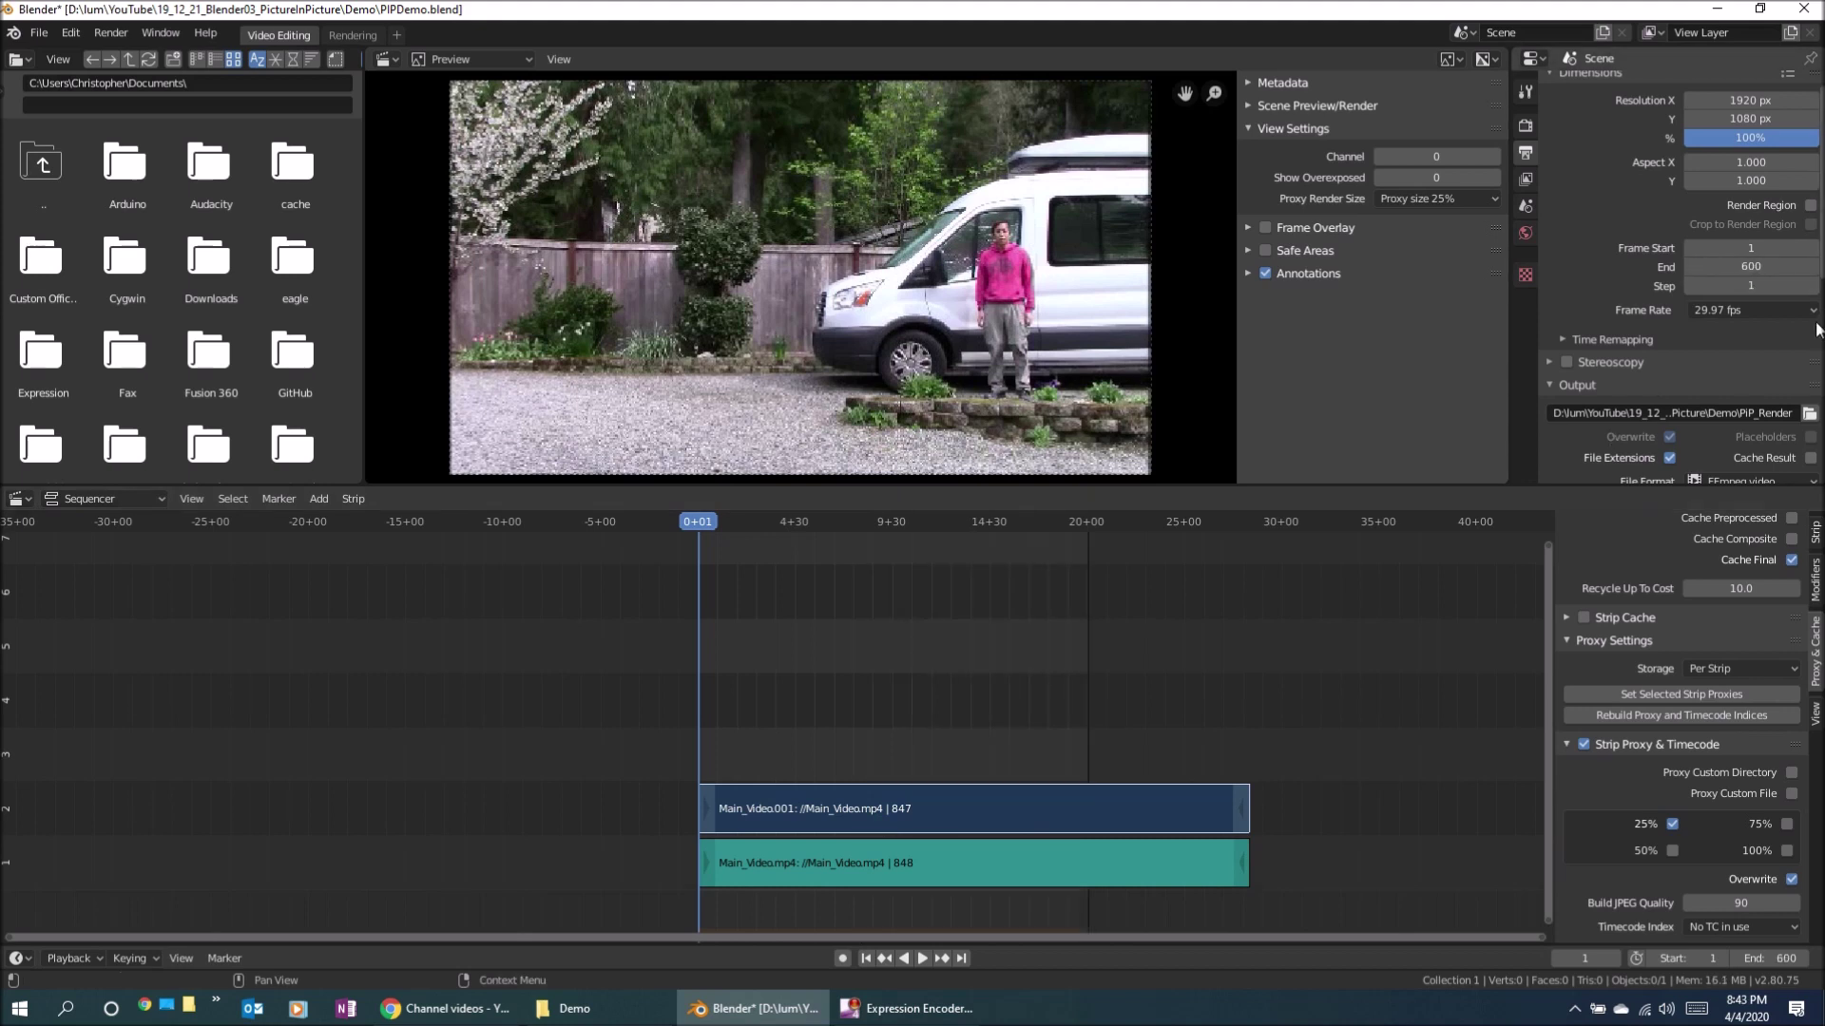
left_click(1759, 267)
type("800")
key("Return")
Set the scene's end frame to 900.
left_click(1761, 268)
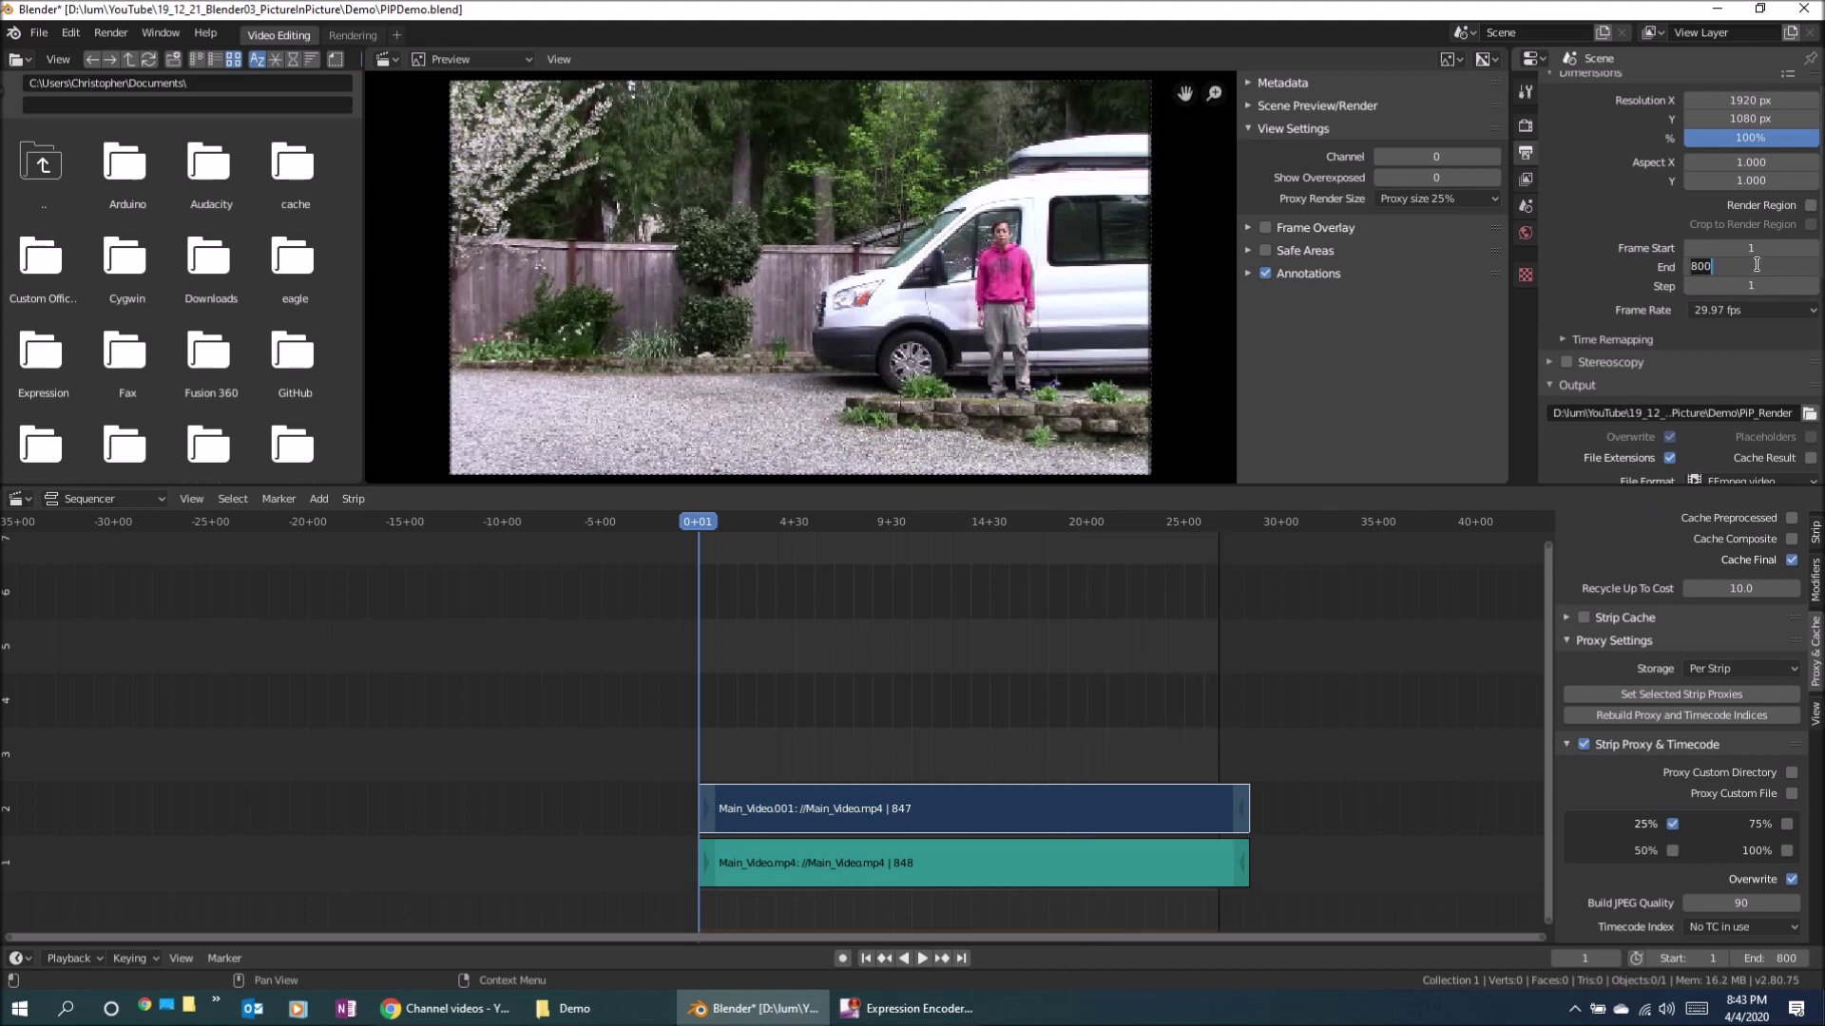
type("900")
key("Return")
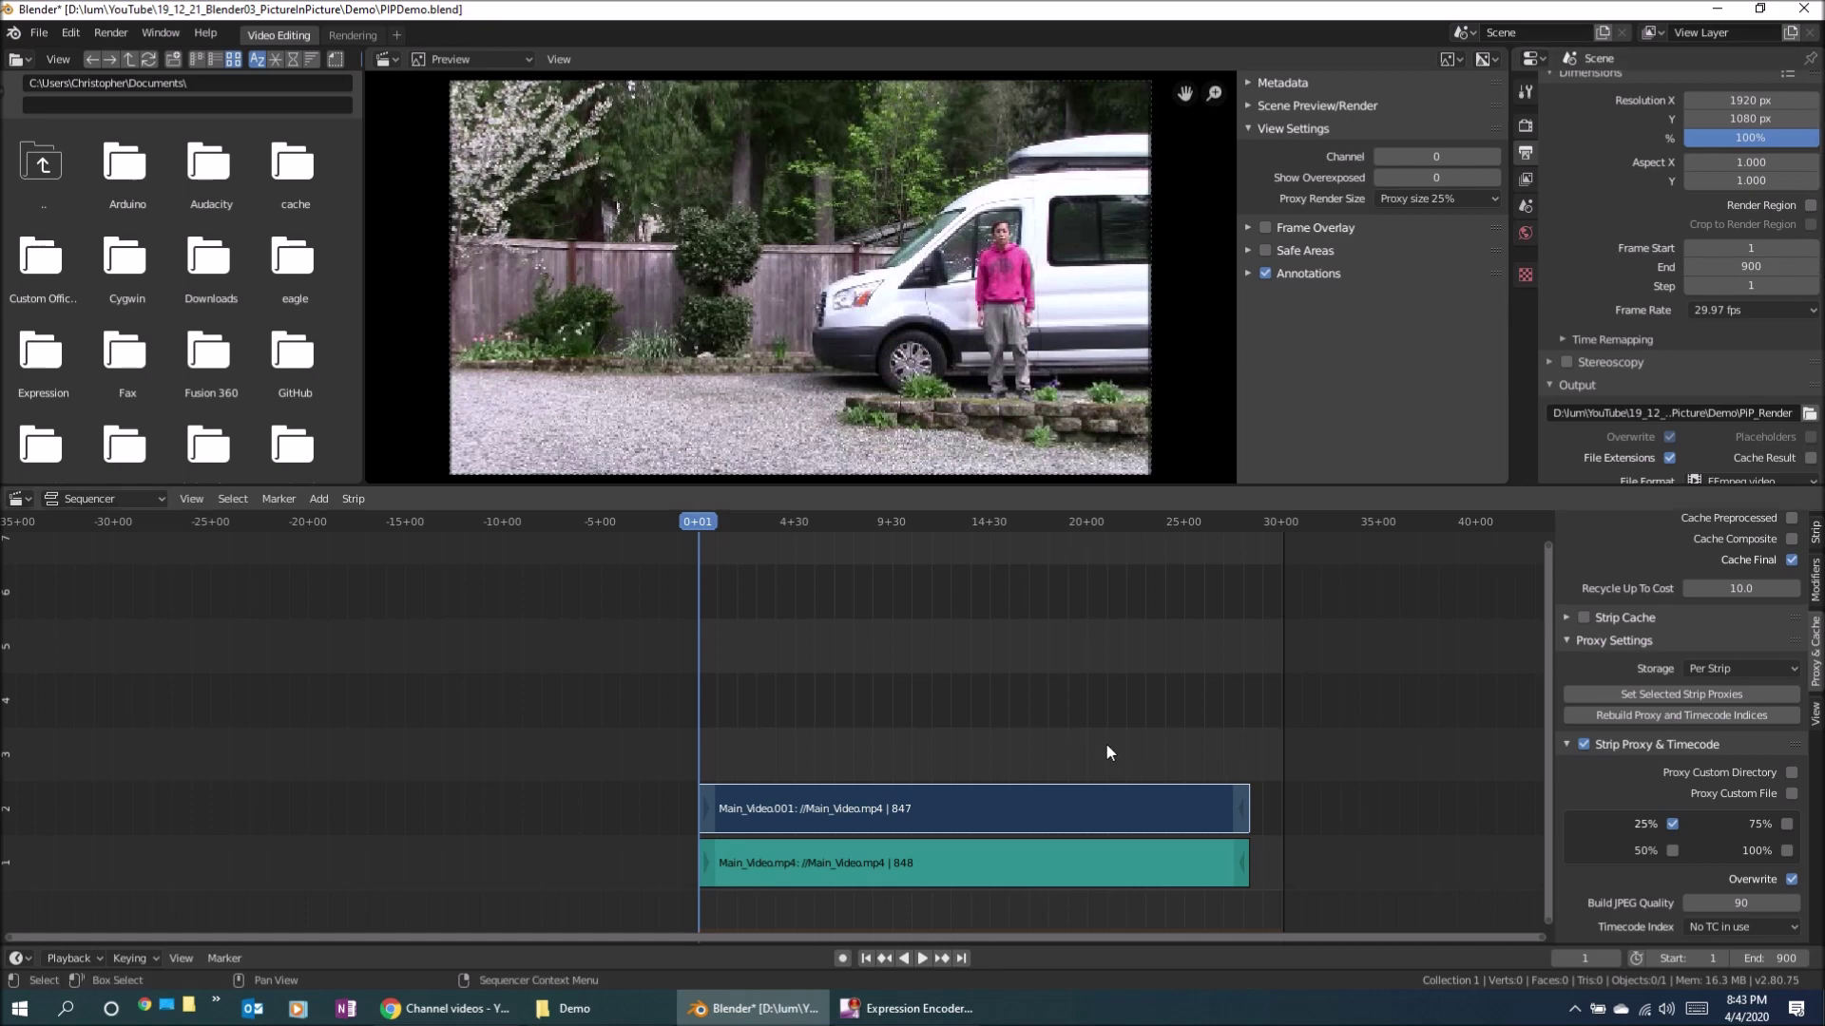
Play back the main video, move the playhead to frame 109 and add a timeline marker there.
key("space")
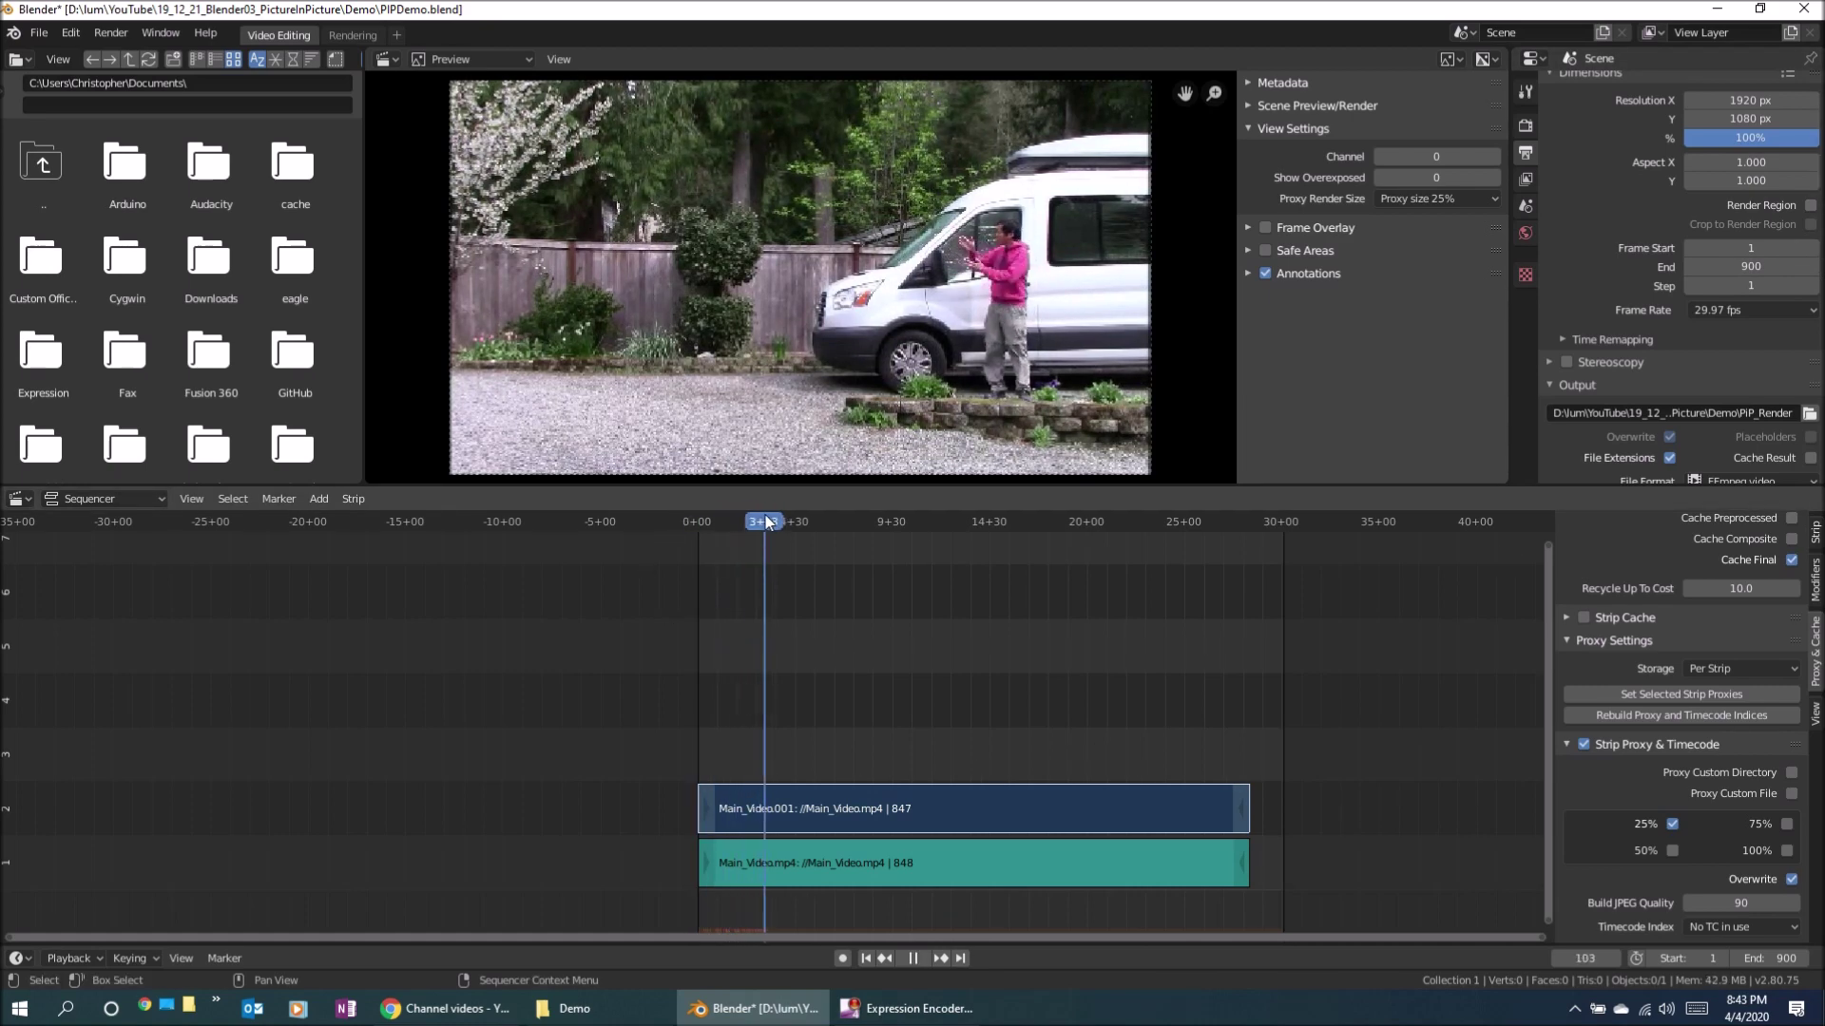
key("space")
scroll(775, 618, "down", 1)
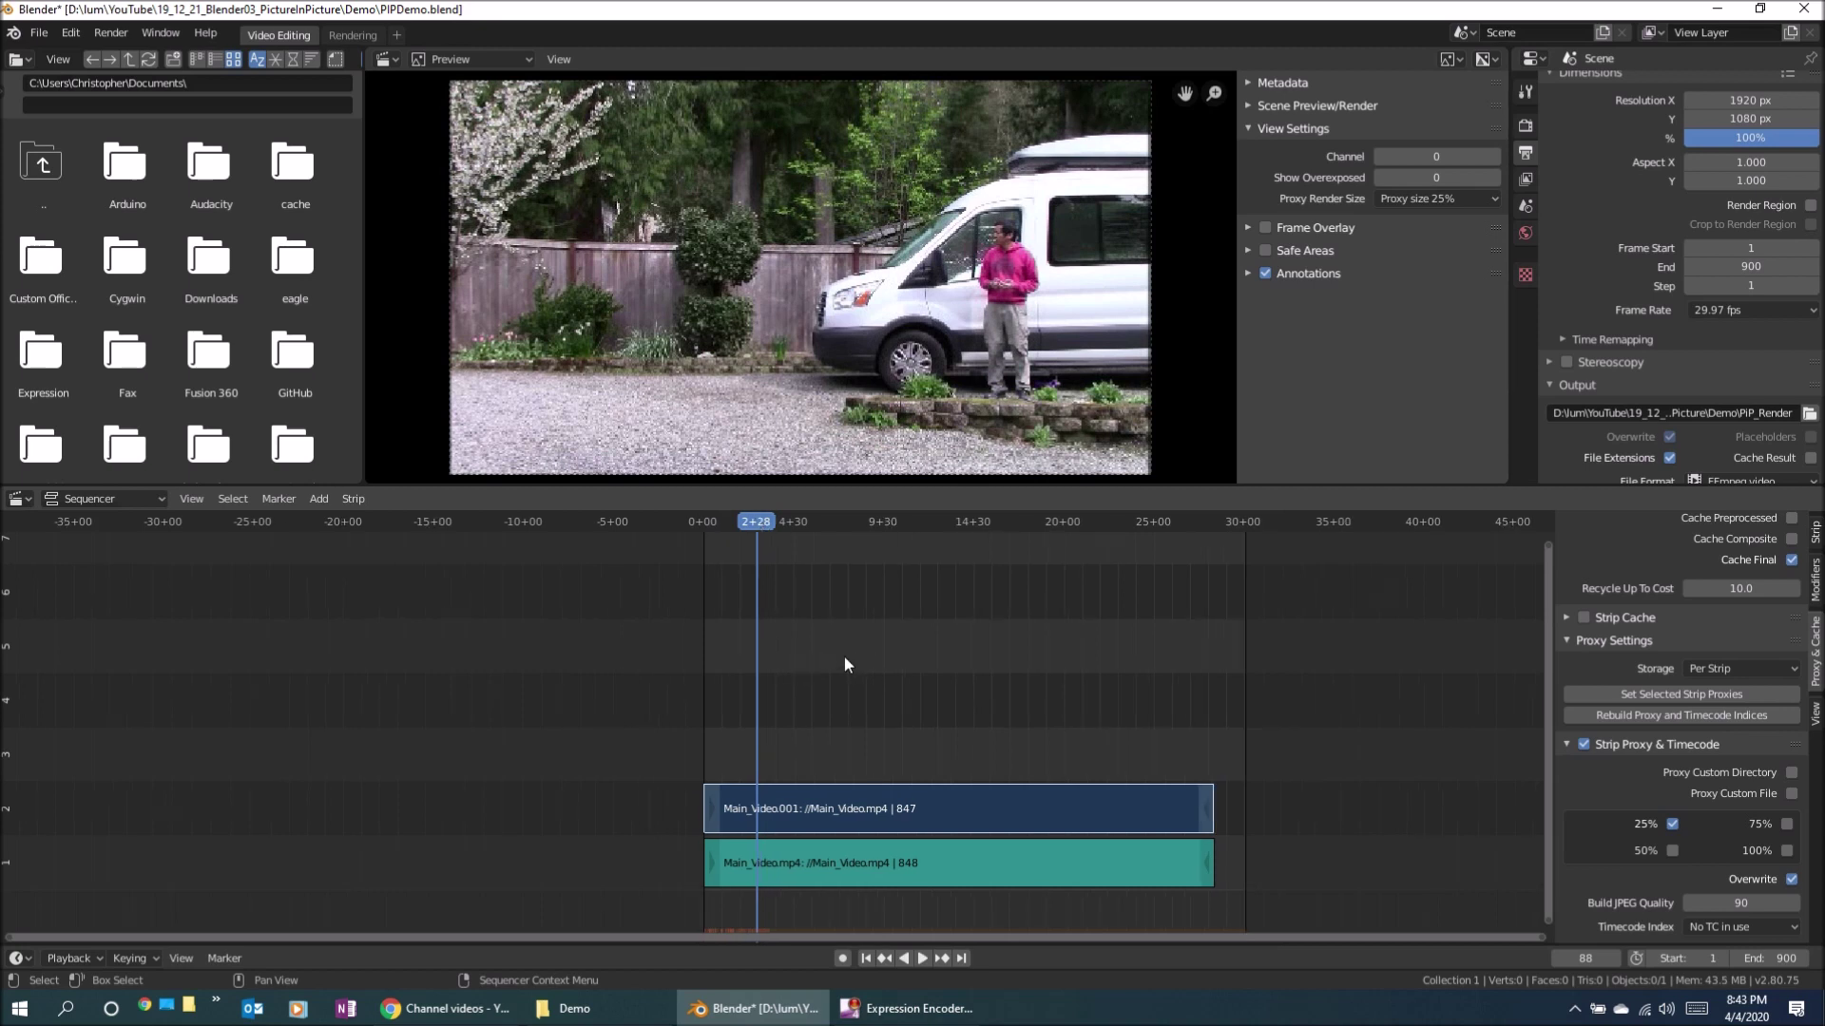
scroll(899, 756, "up", 4)
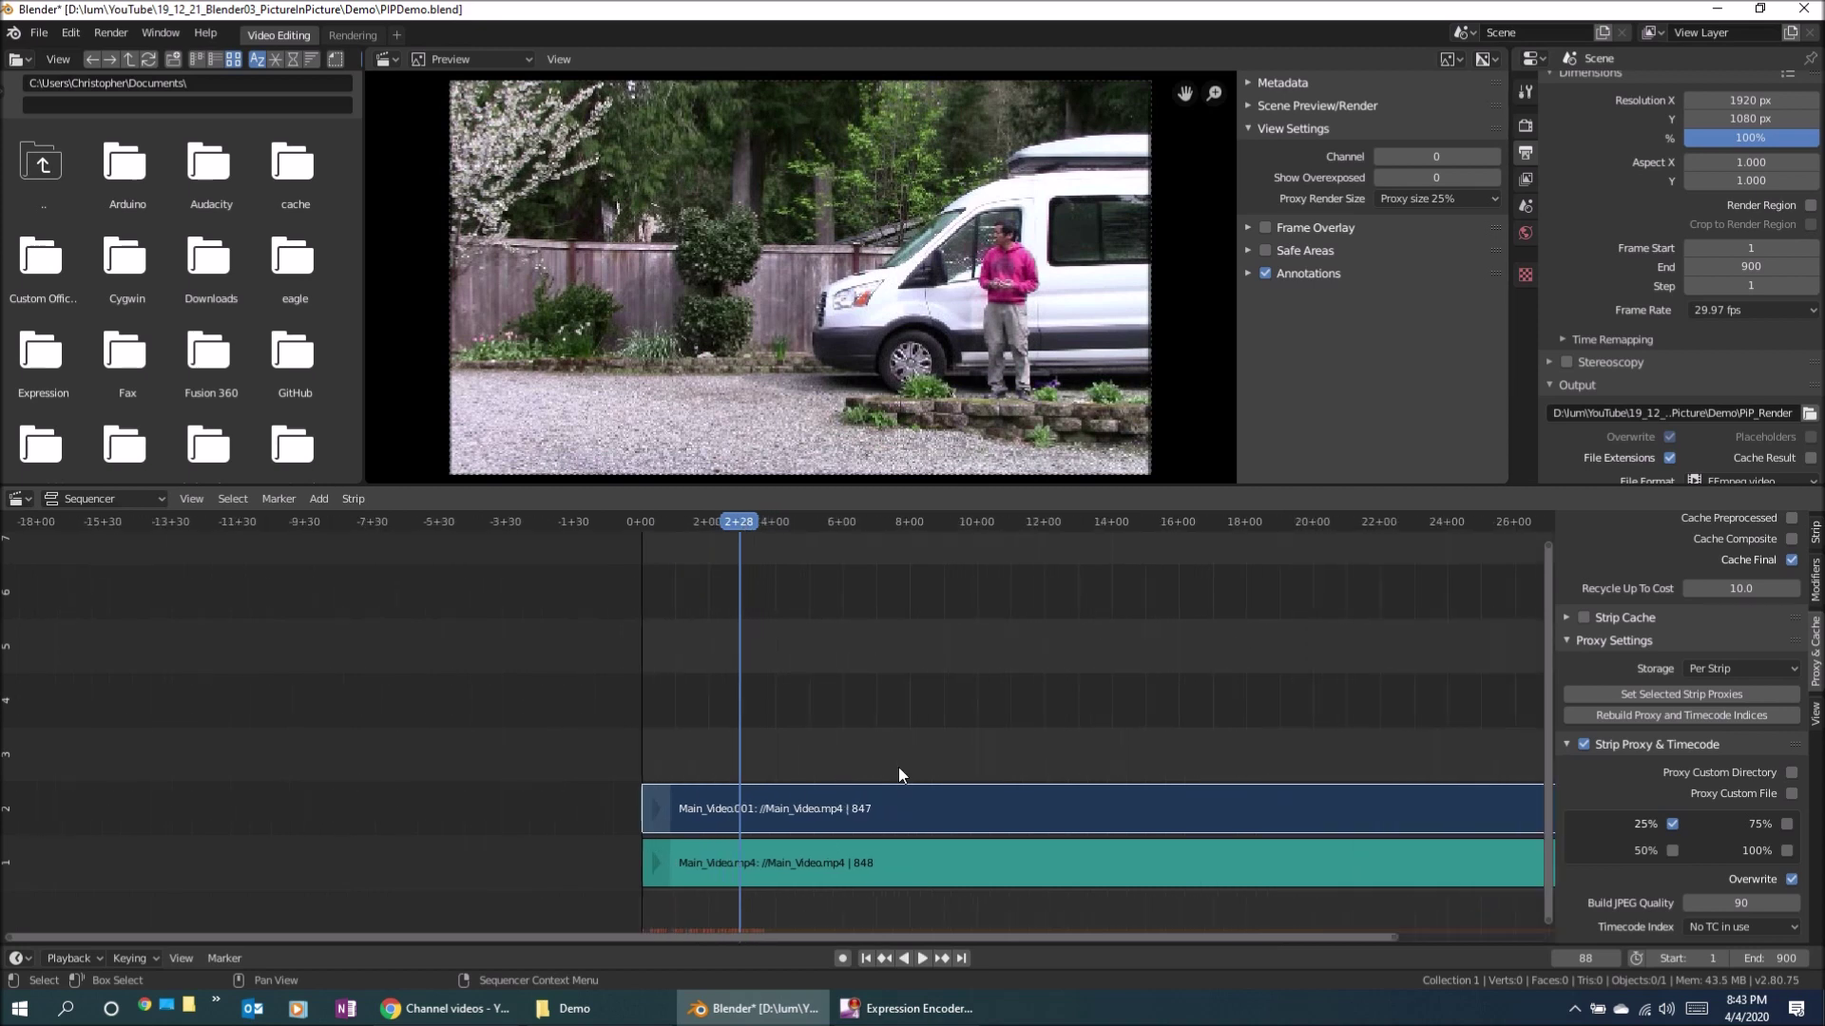
mouse_move(732, 526)
left_mouse_down()
mouse_move(711, 523)
mouse_move(759, 514)
left_mouse_up()
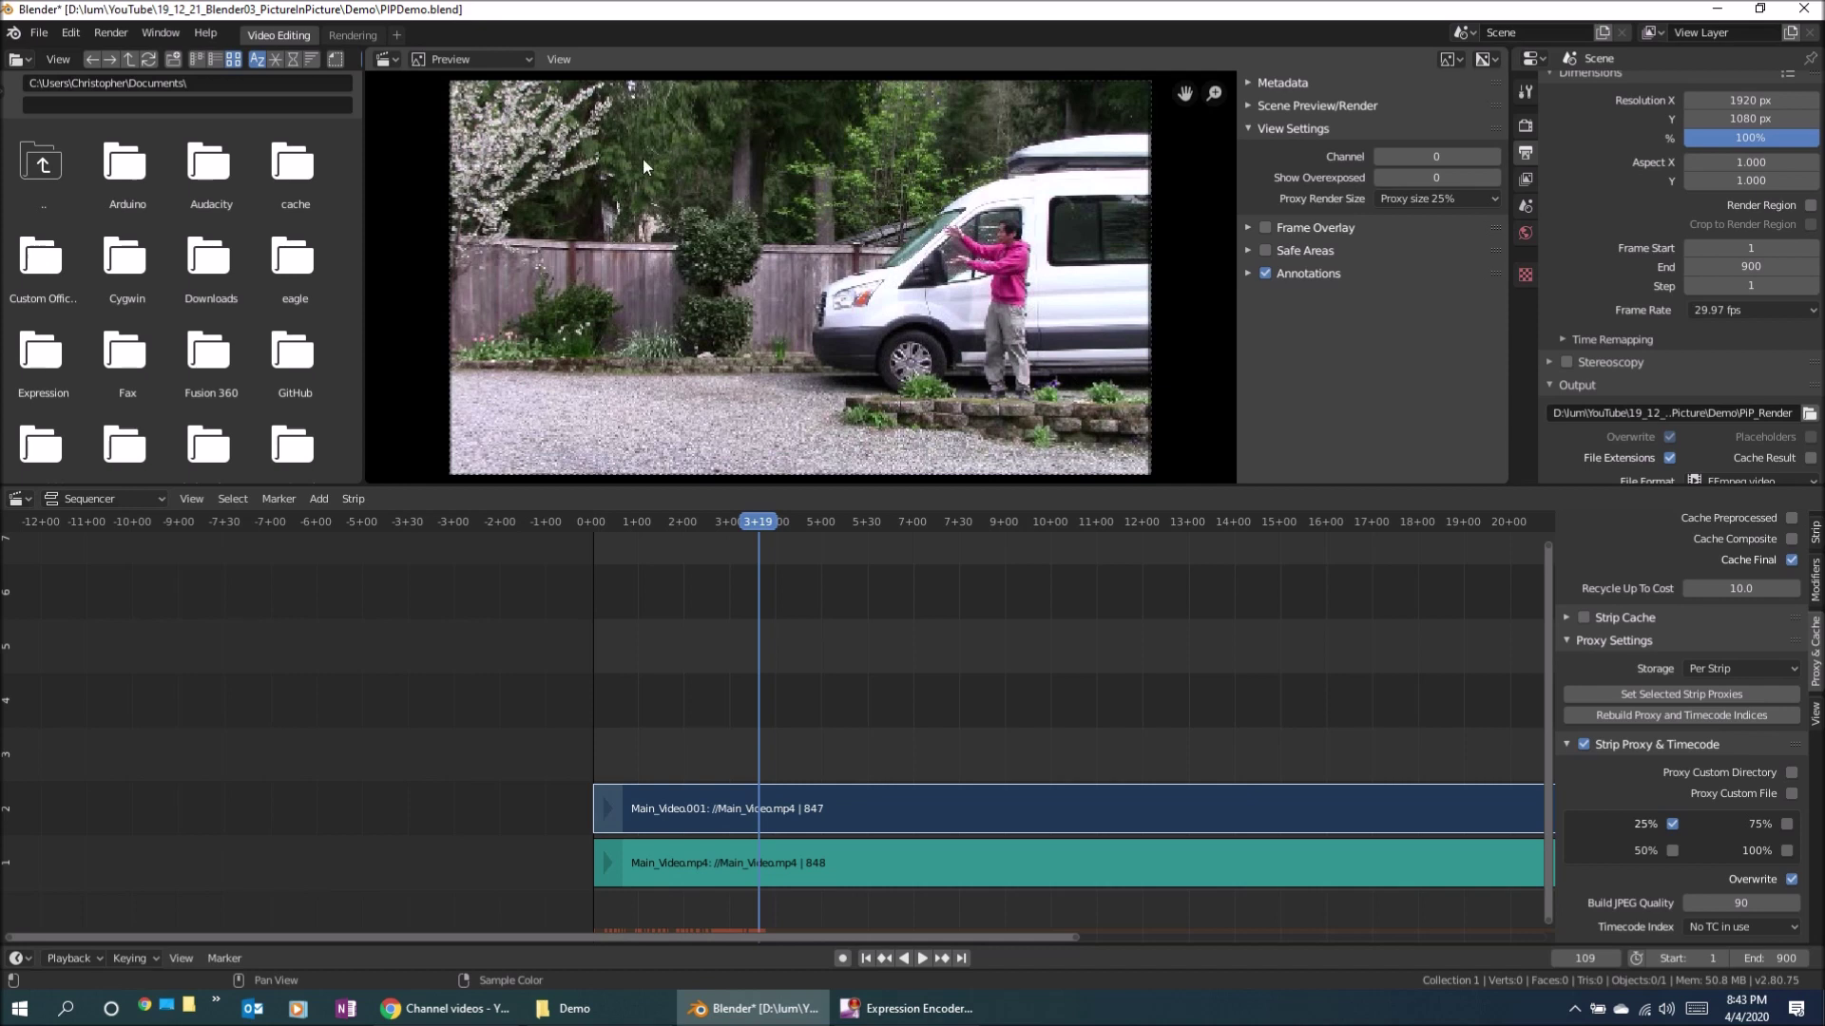
left_click(291, 502)
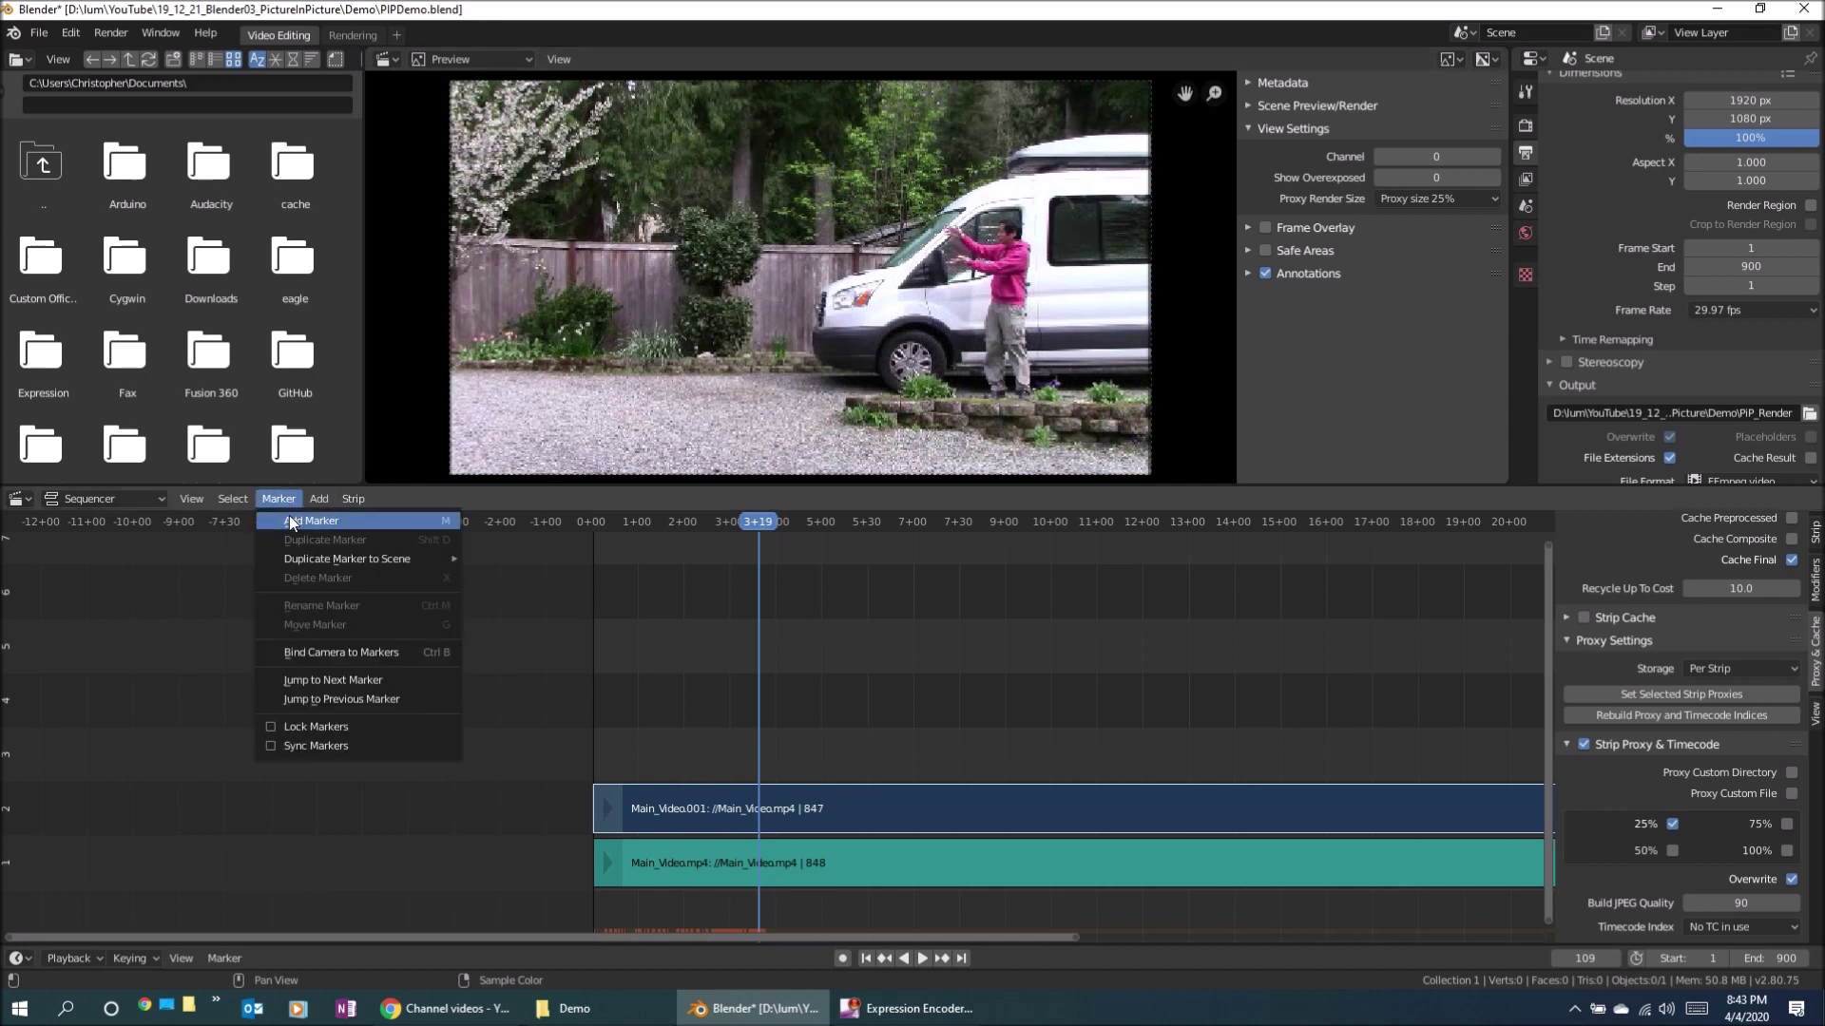
left_click(289, 515)
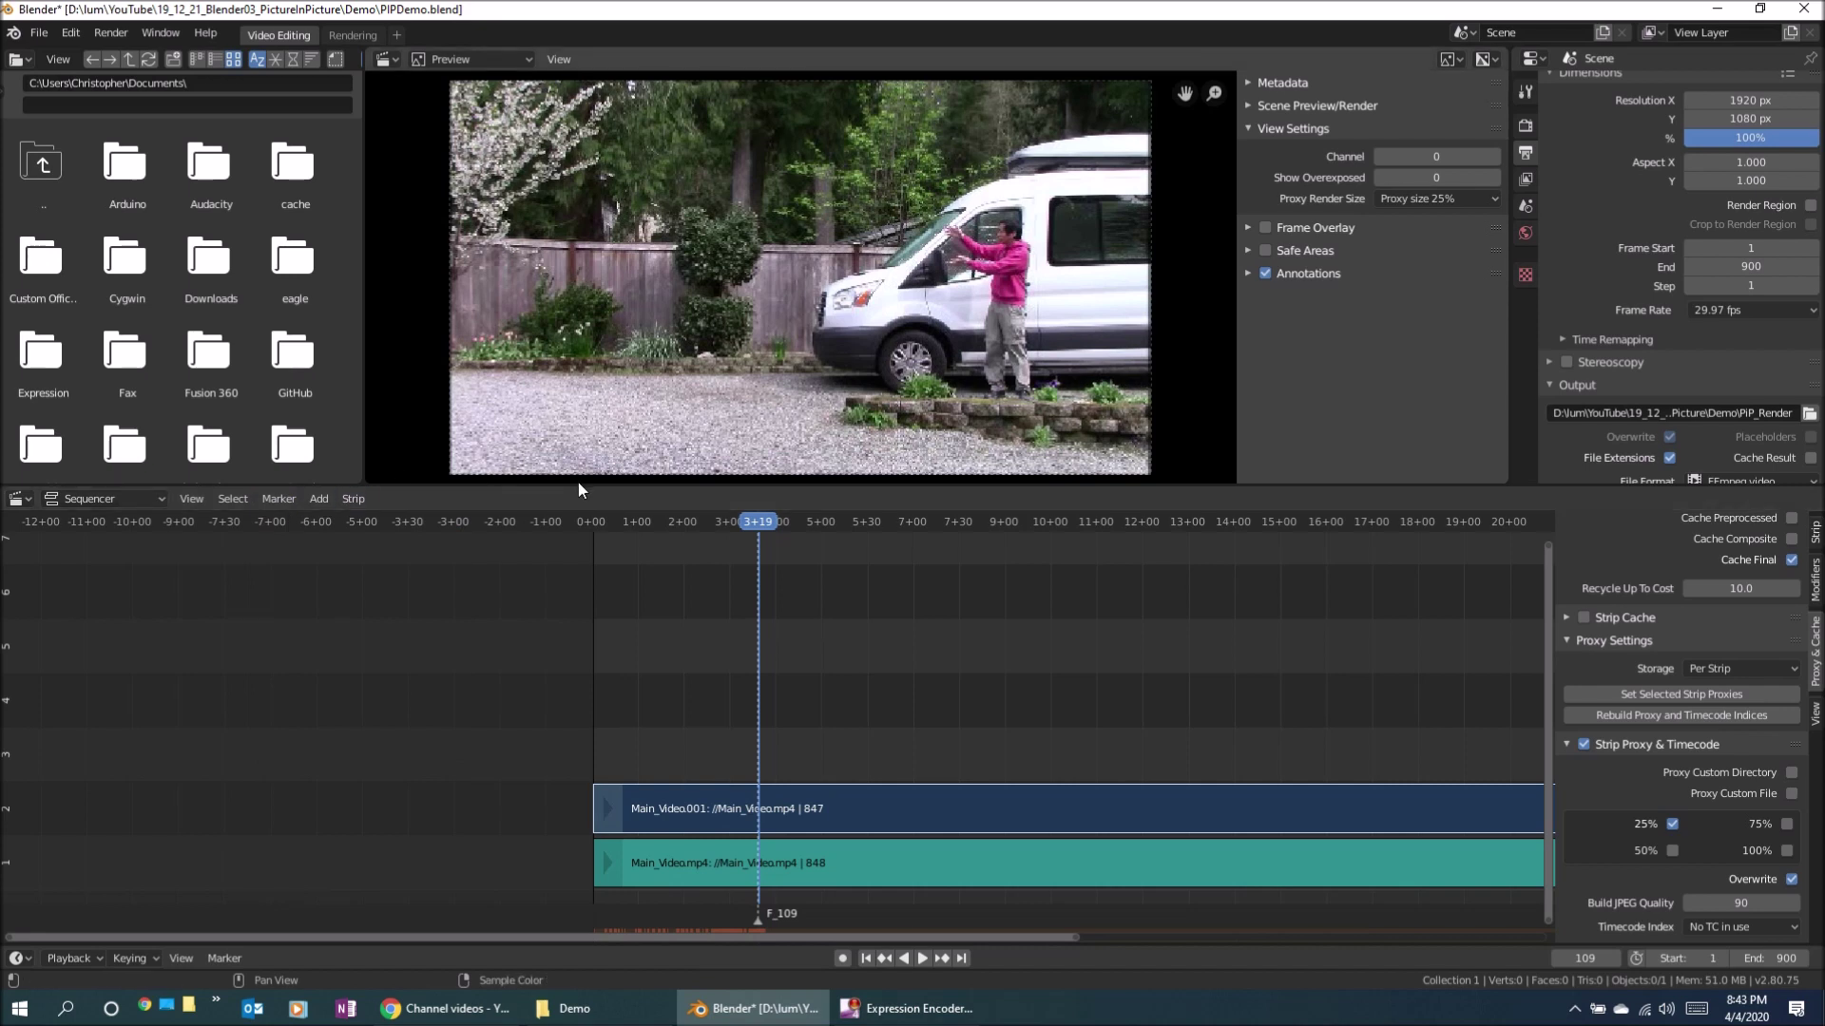
Add PIP_1_SnowChains.mp4 from the Demo folder as a movie strip starting at frame 109.
left_click(319, 500)
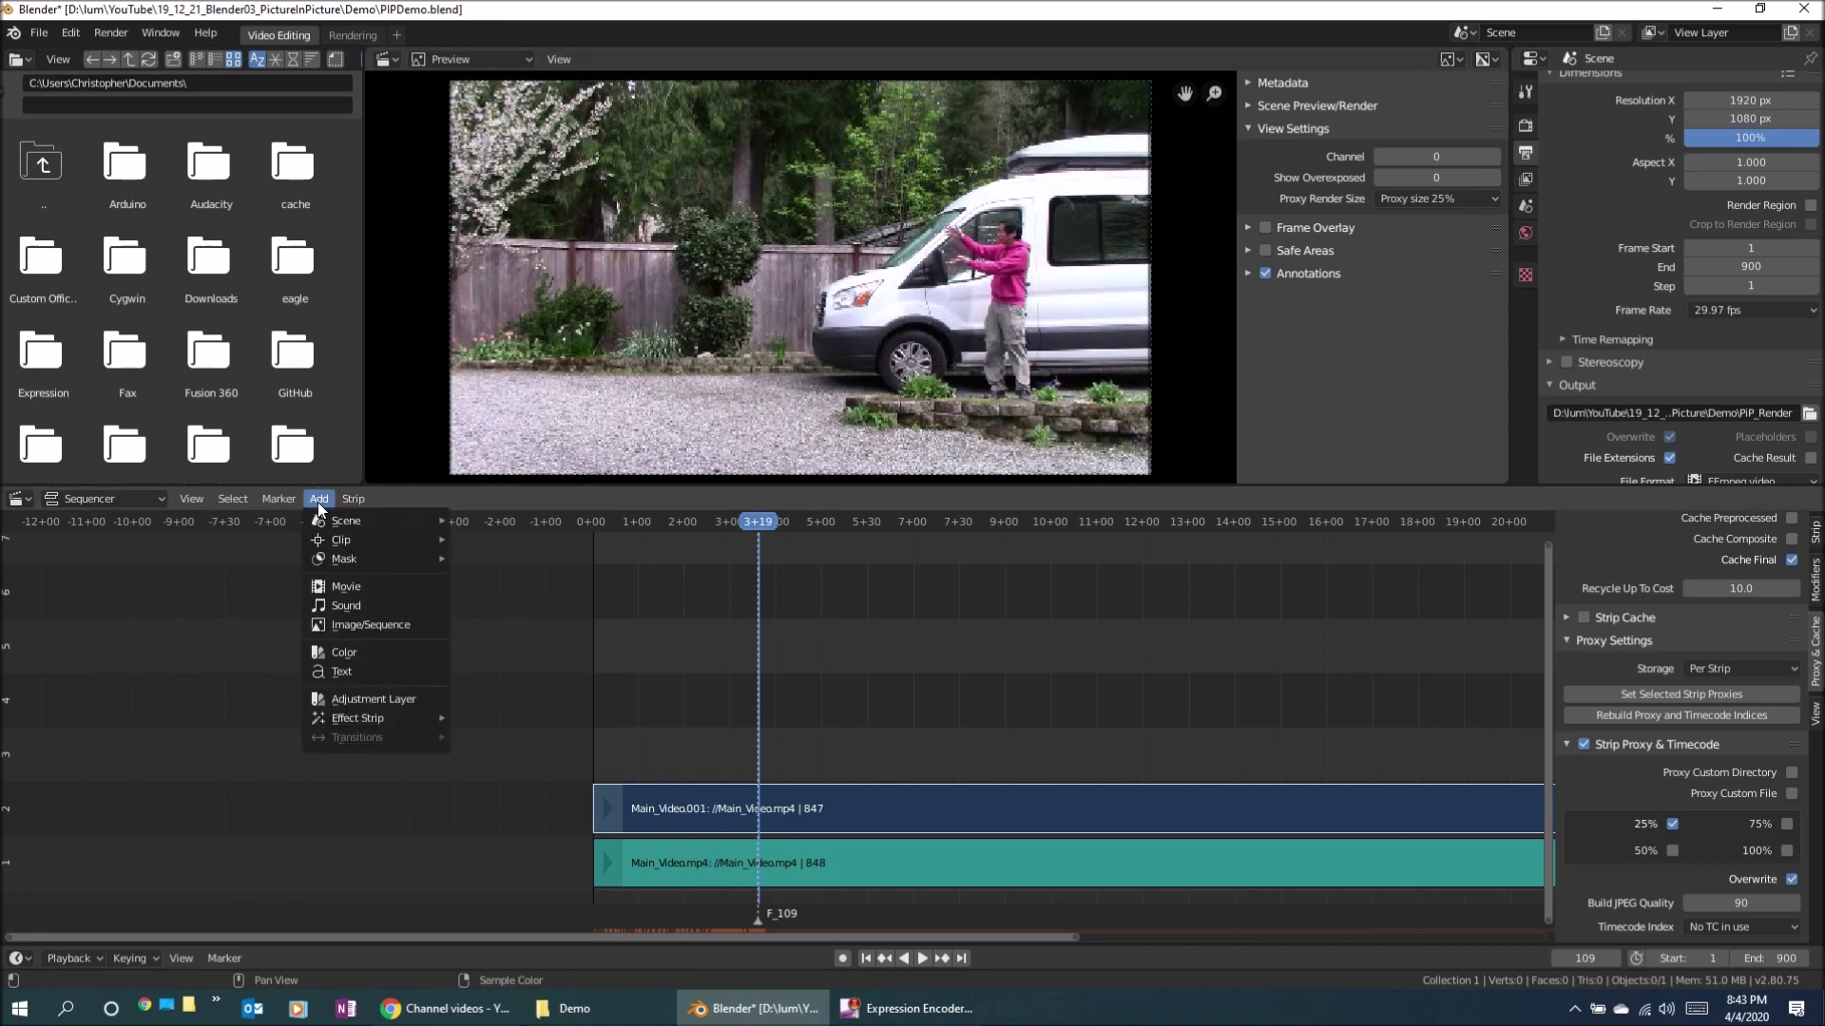
left_click(335, 587)
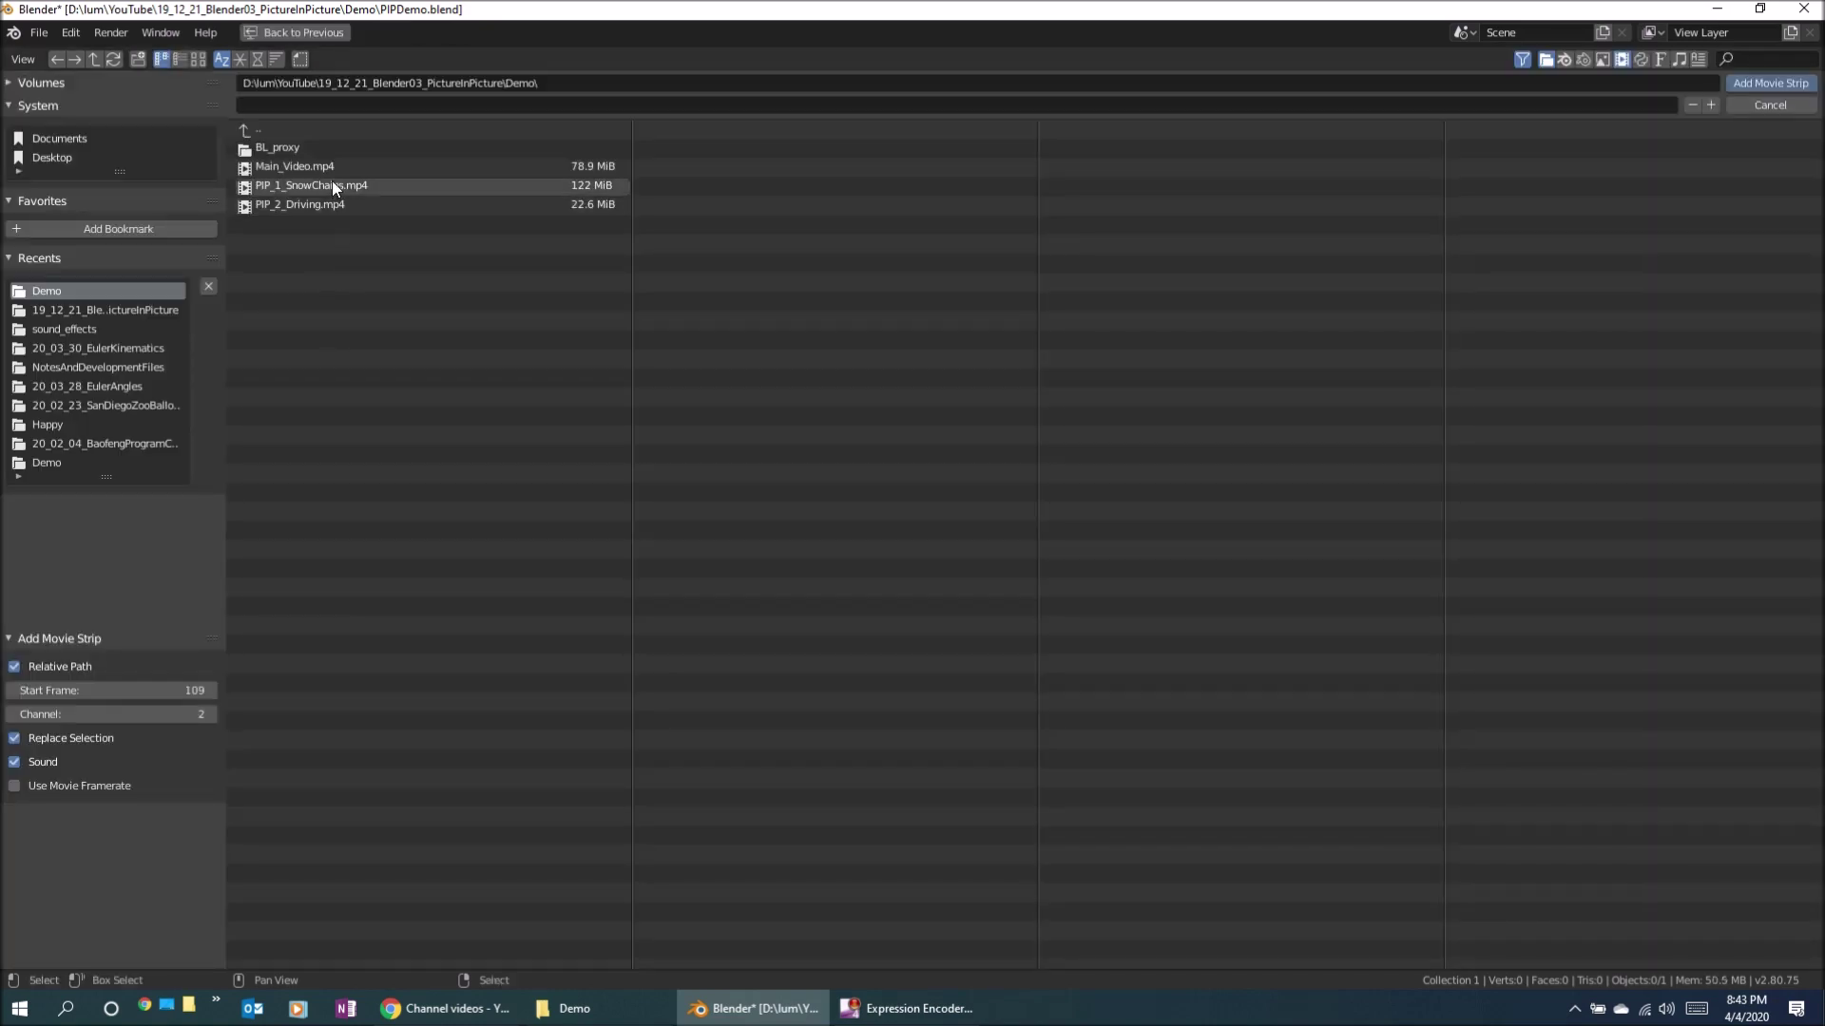
left_click(332, 183)
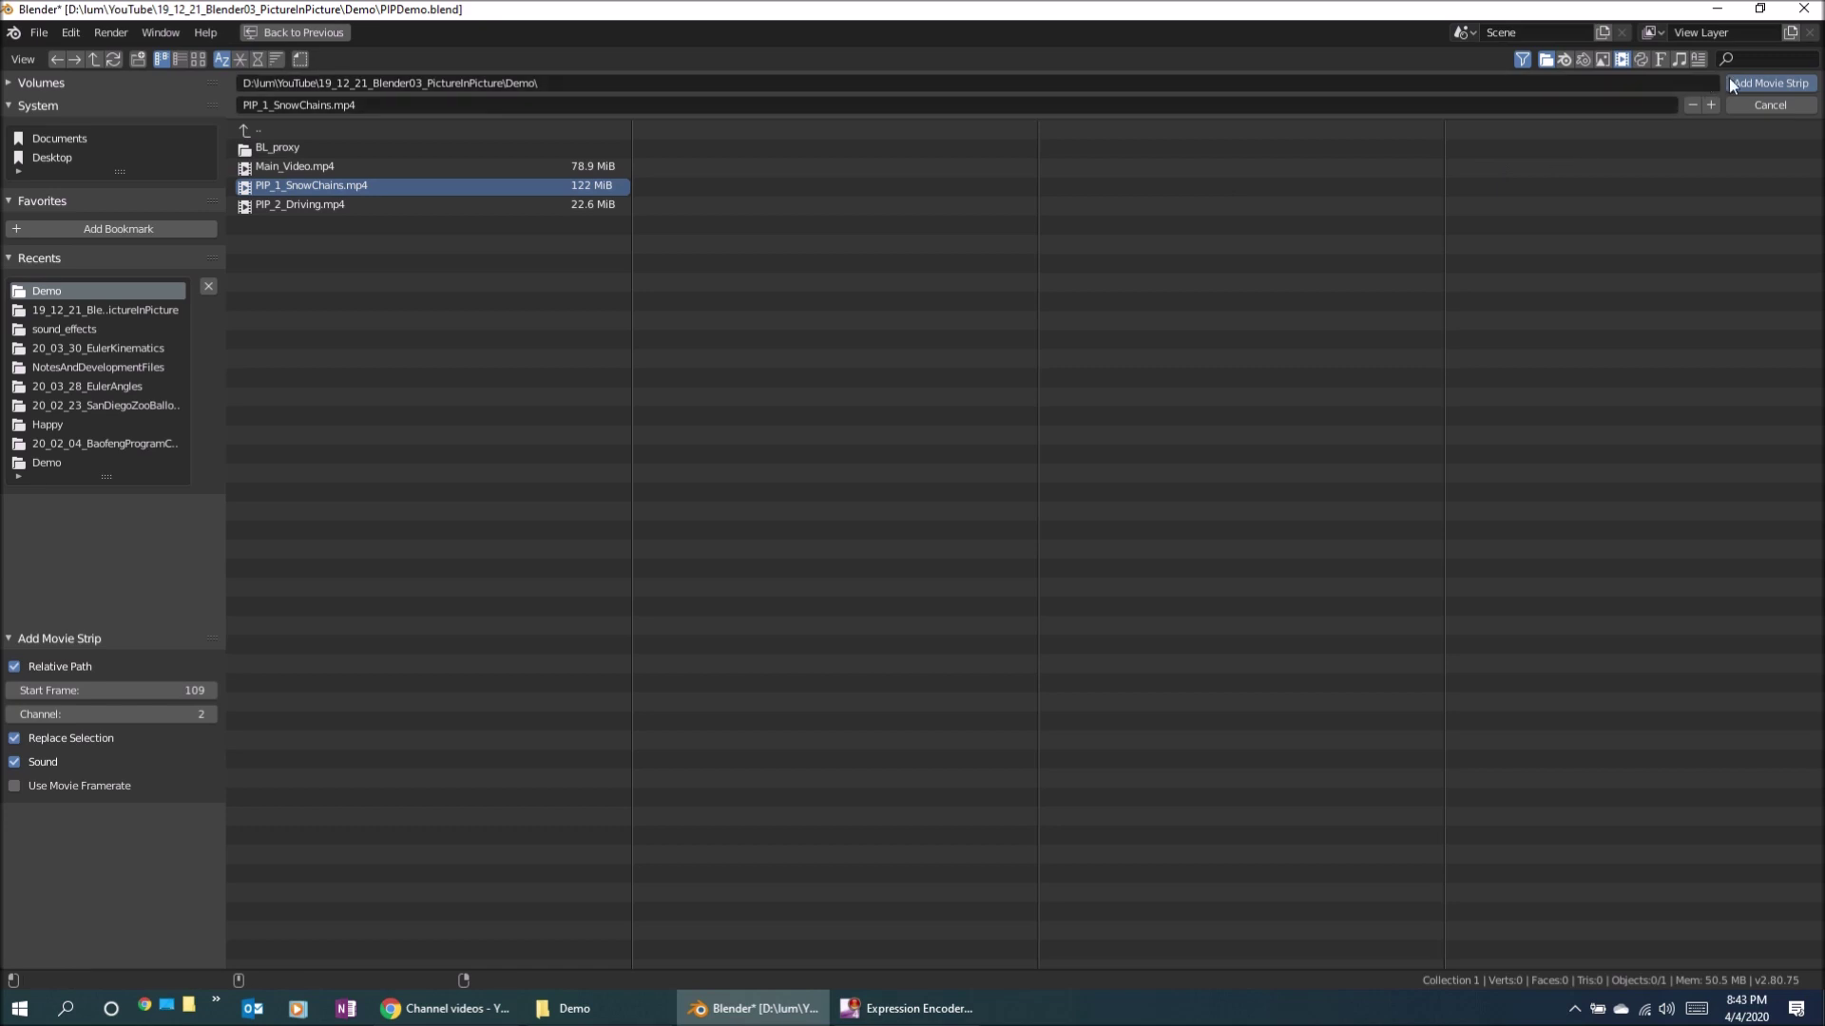
left_click(1752, 83)
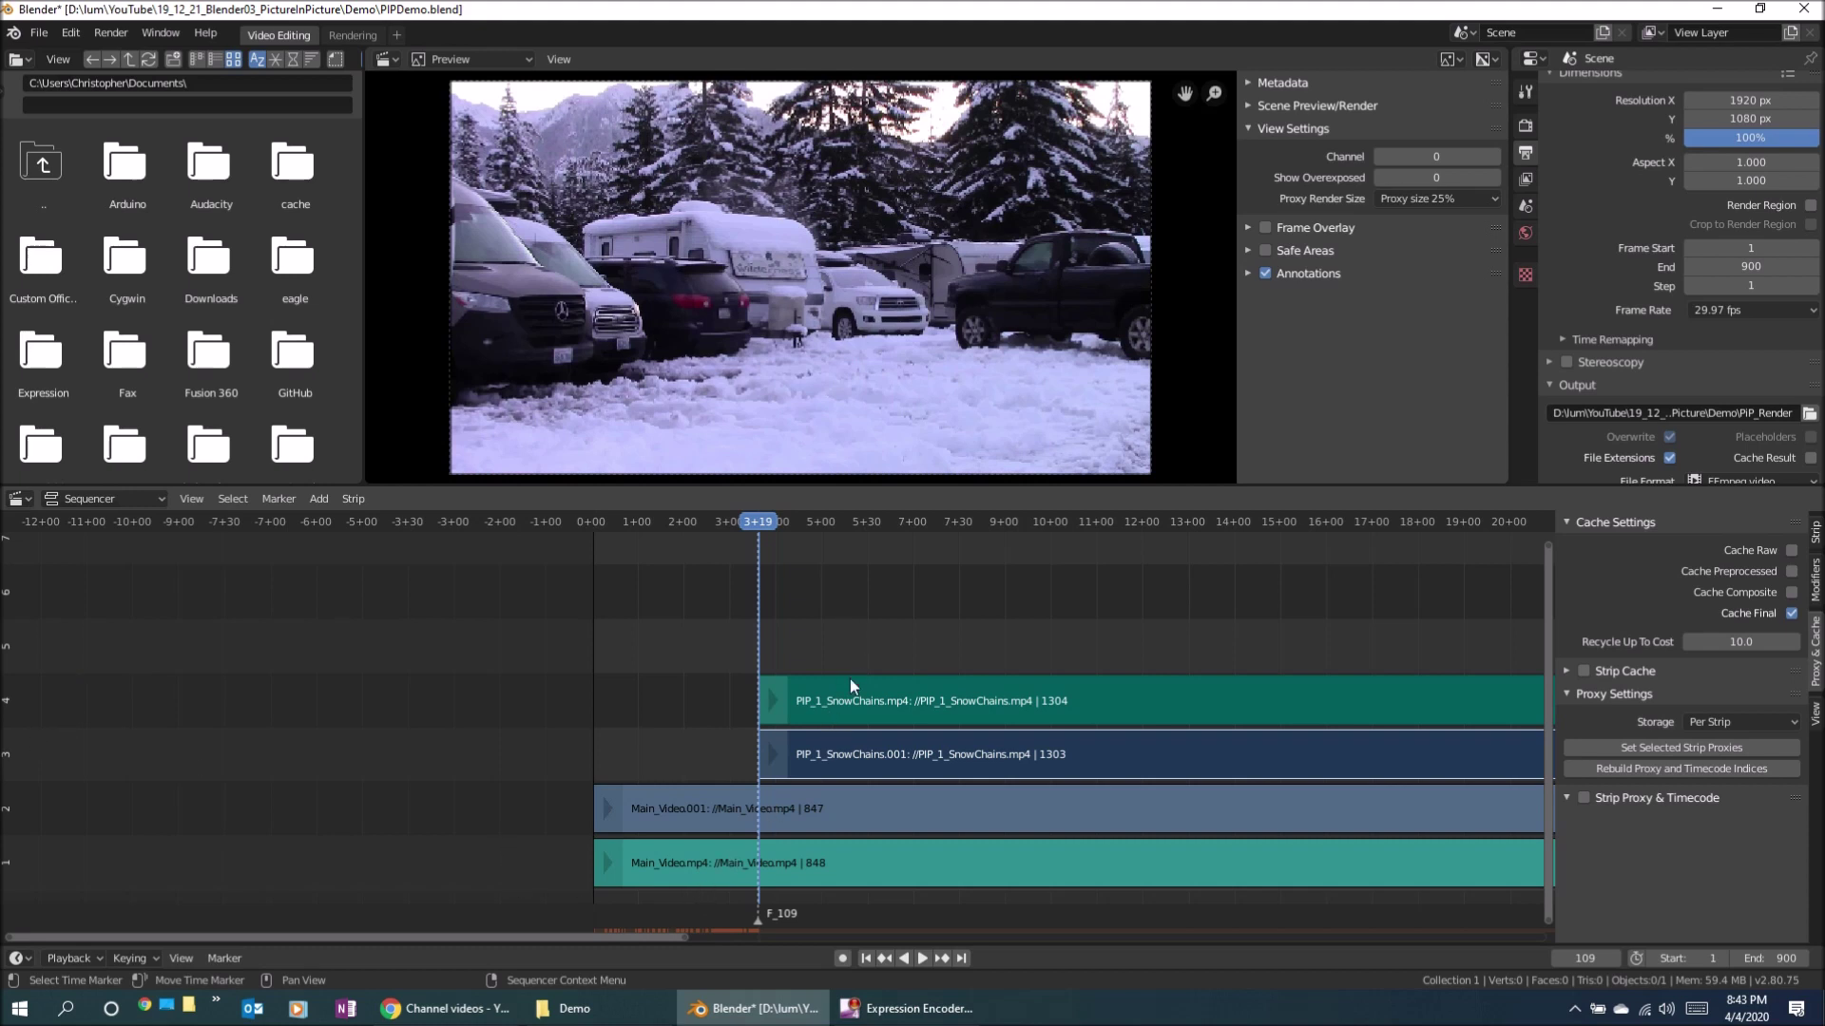
Delete the sound strip of the PIP_1_SnowChains clip from channel 4.
left_click(859, 701)
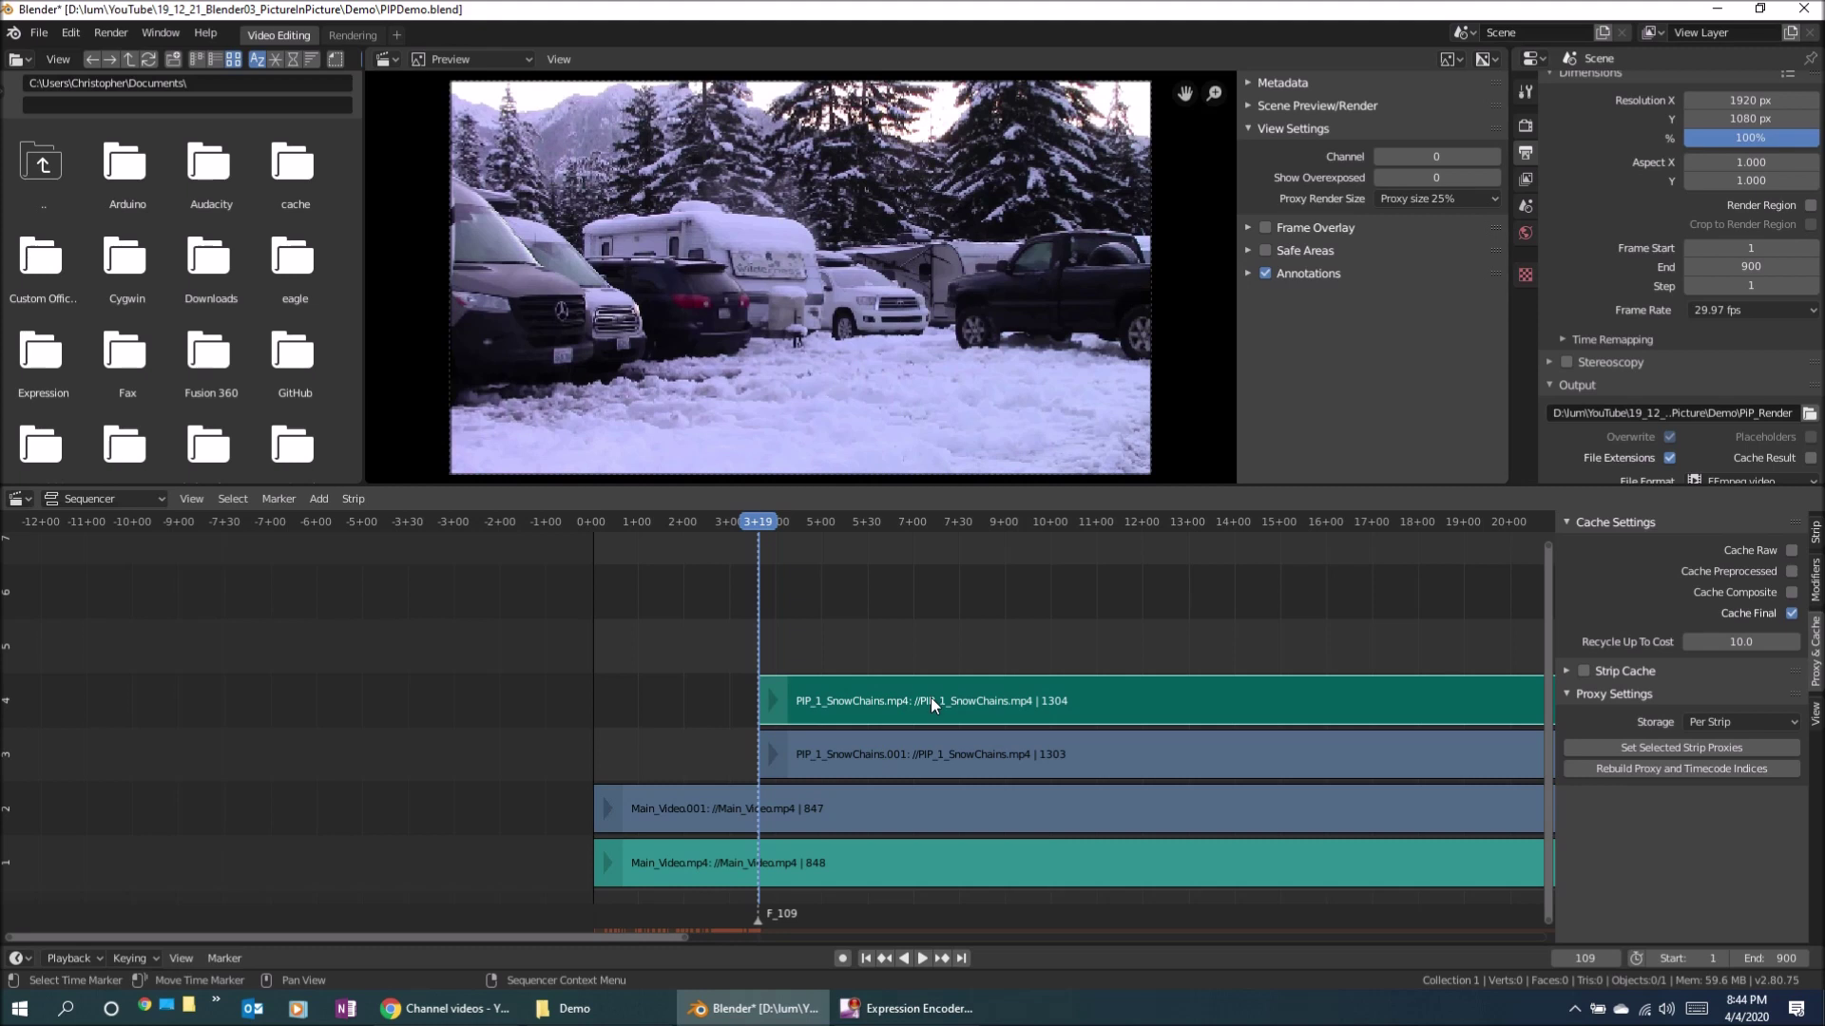
key("x")
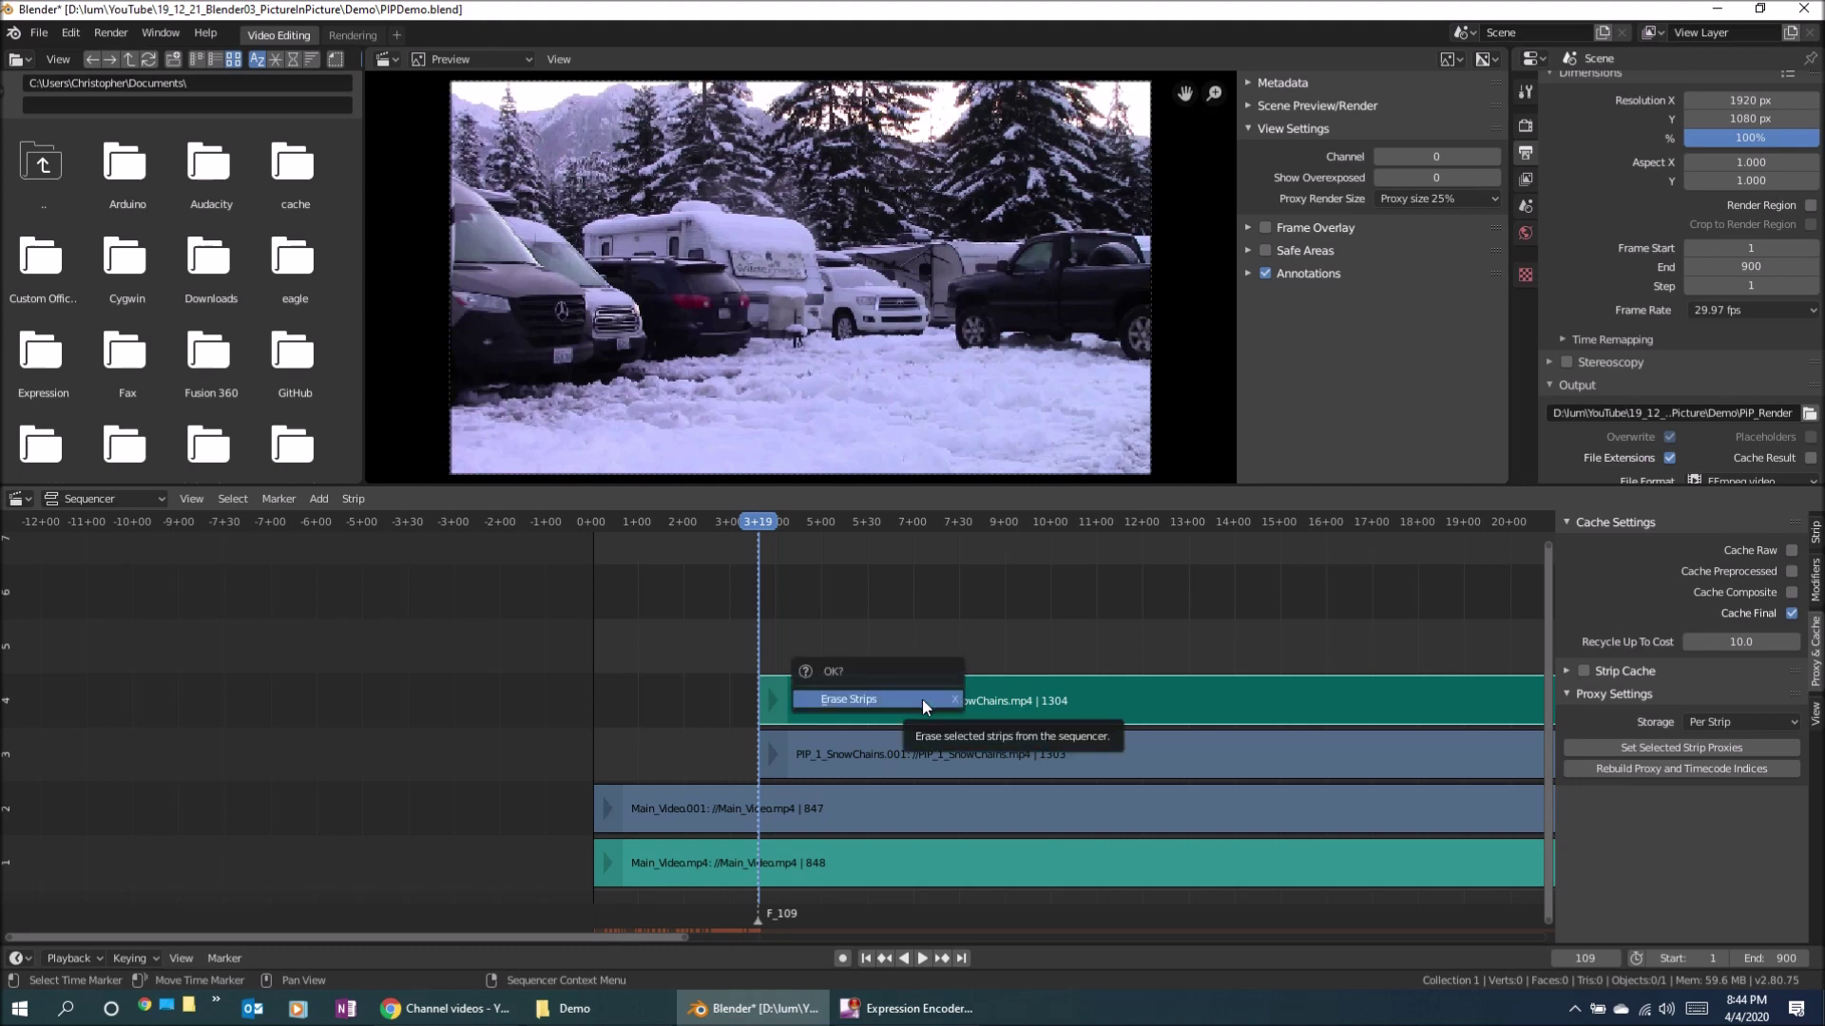
left_click(886, 705)
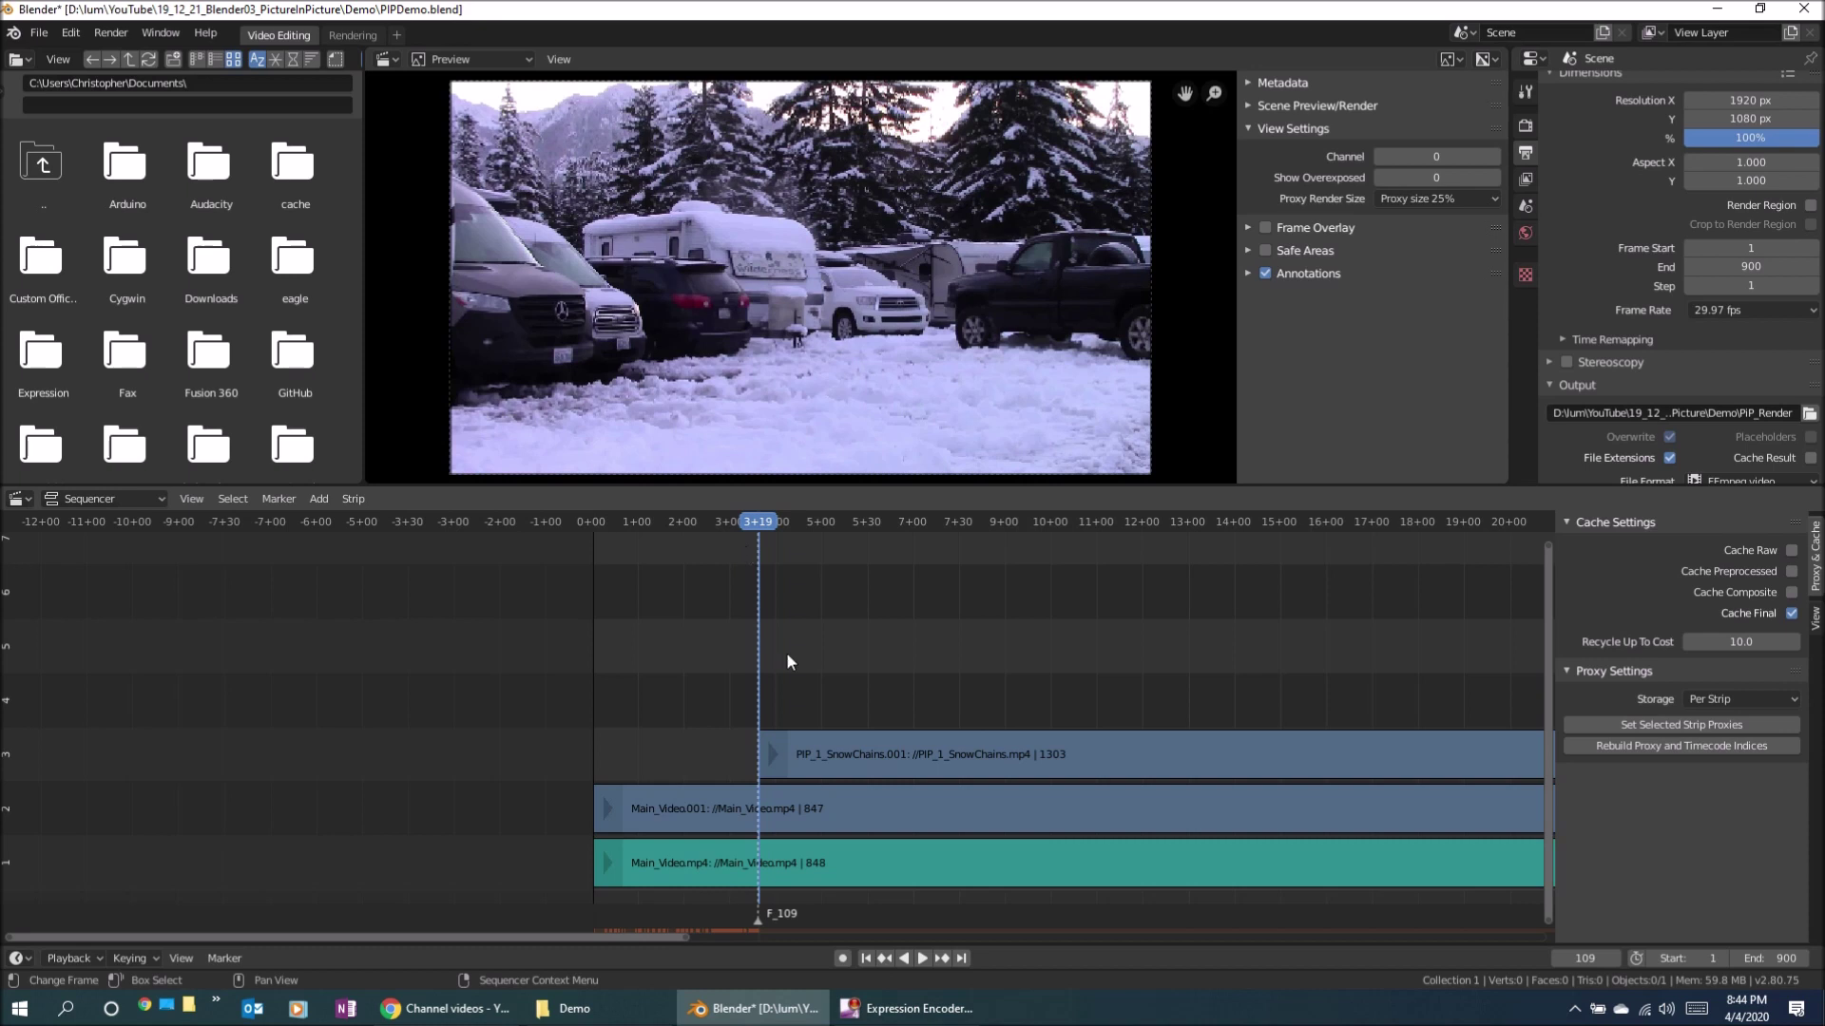
Add a Transform effect strip to the PIP_1_SnowChains movie strip.
left_click(857, 754)
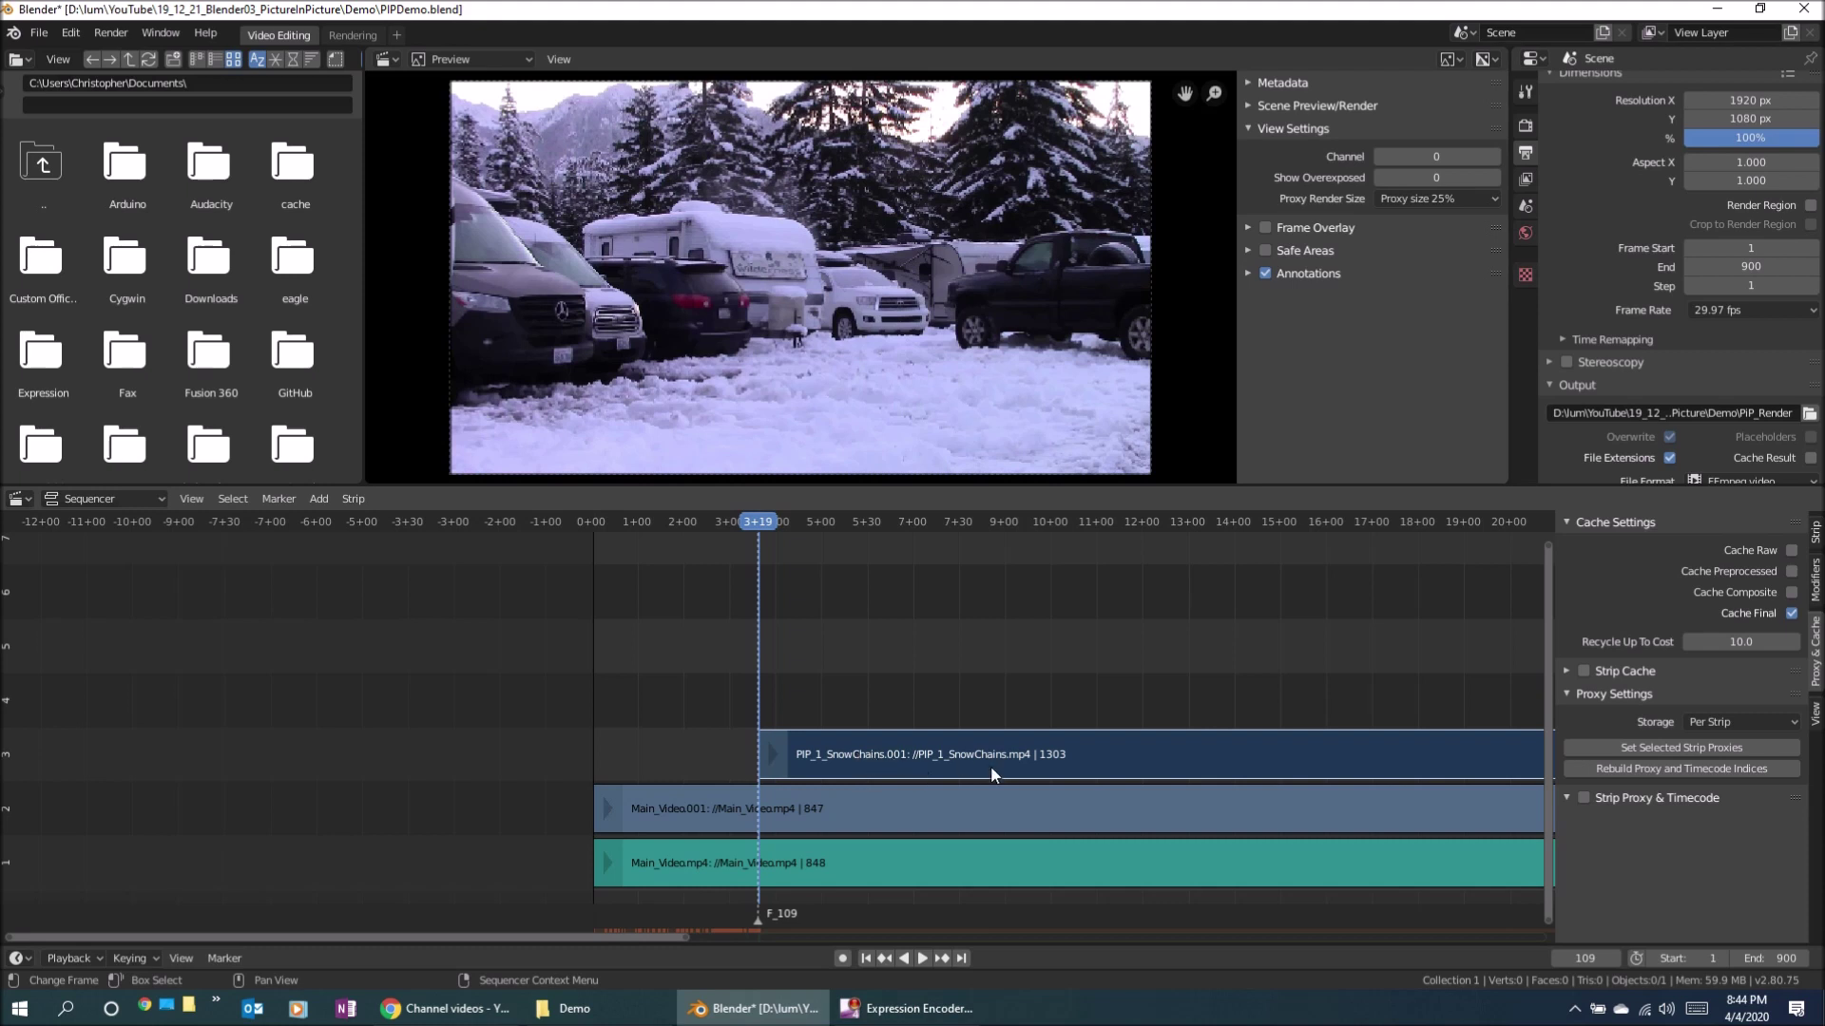
left_click(323, 499)
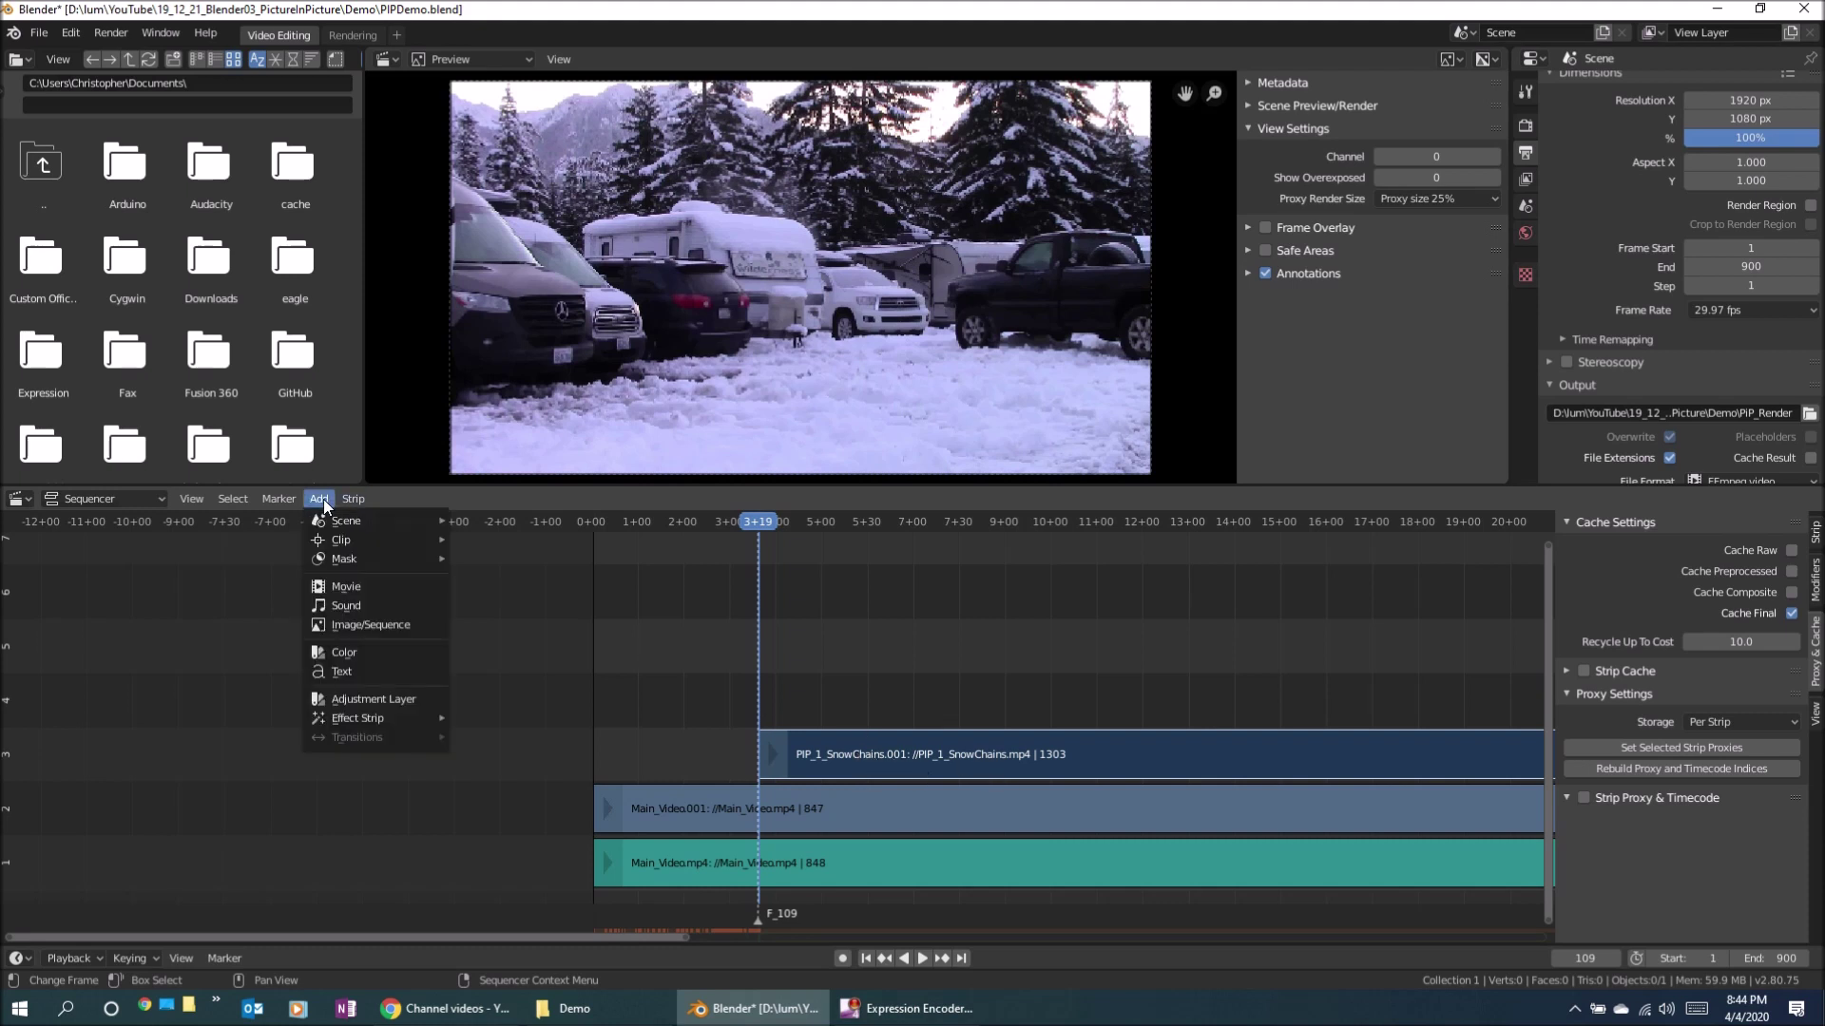
mouse_move(361, 711)
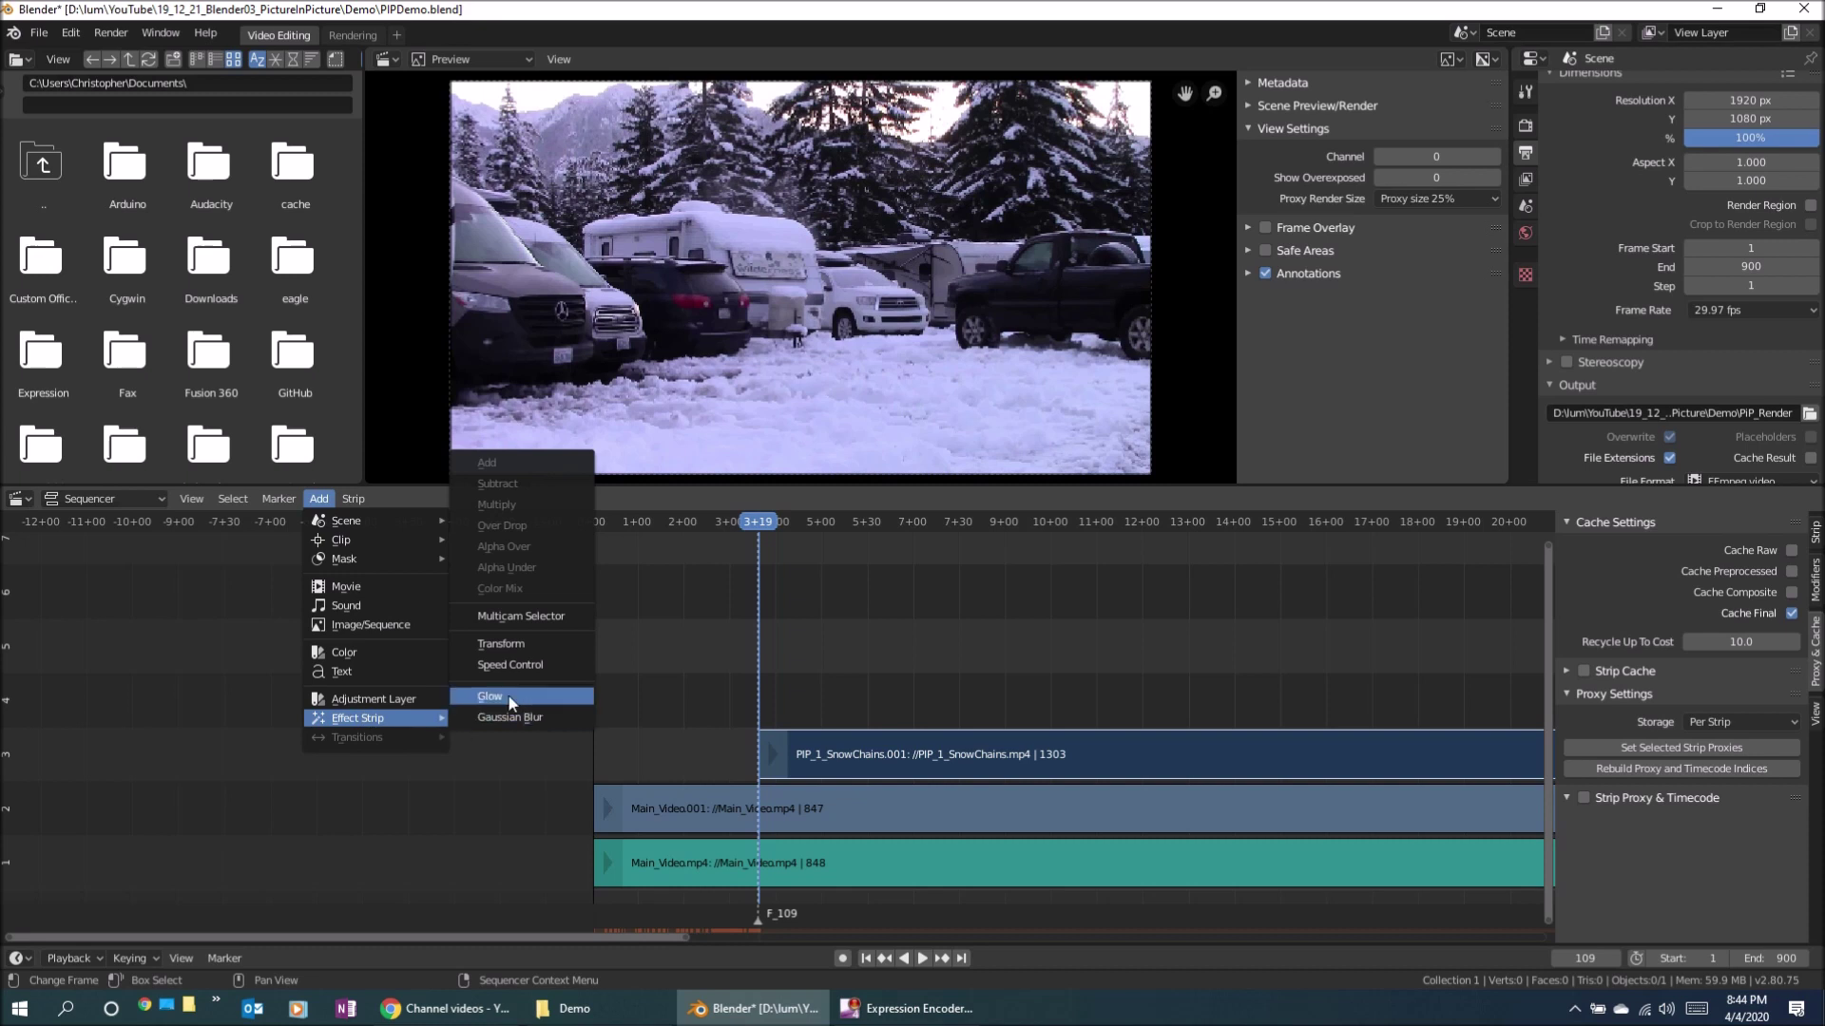
left_click(523, 644)
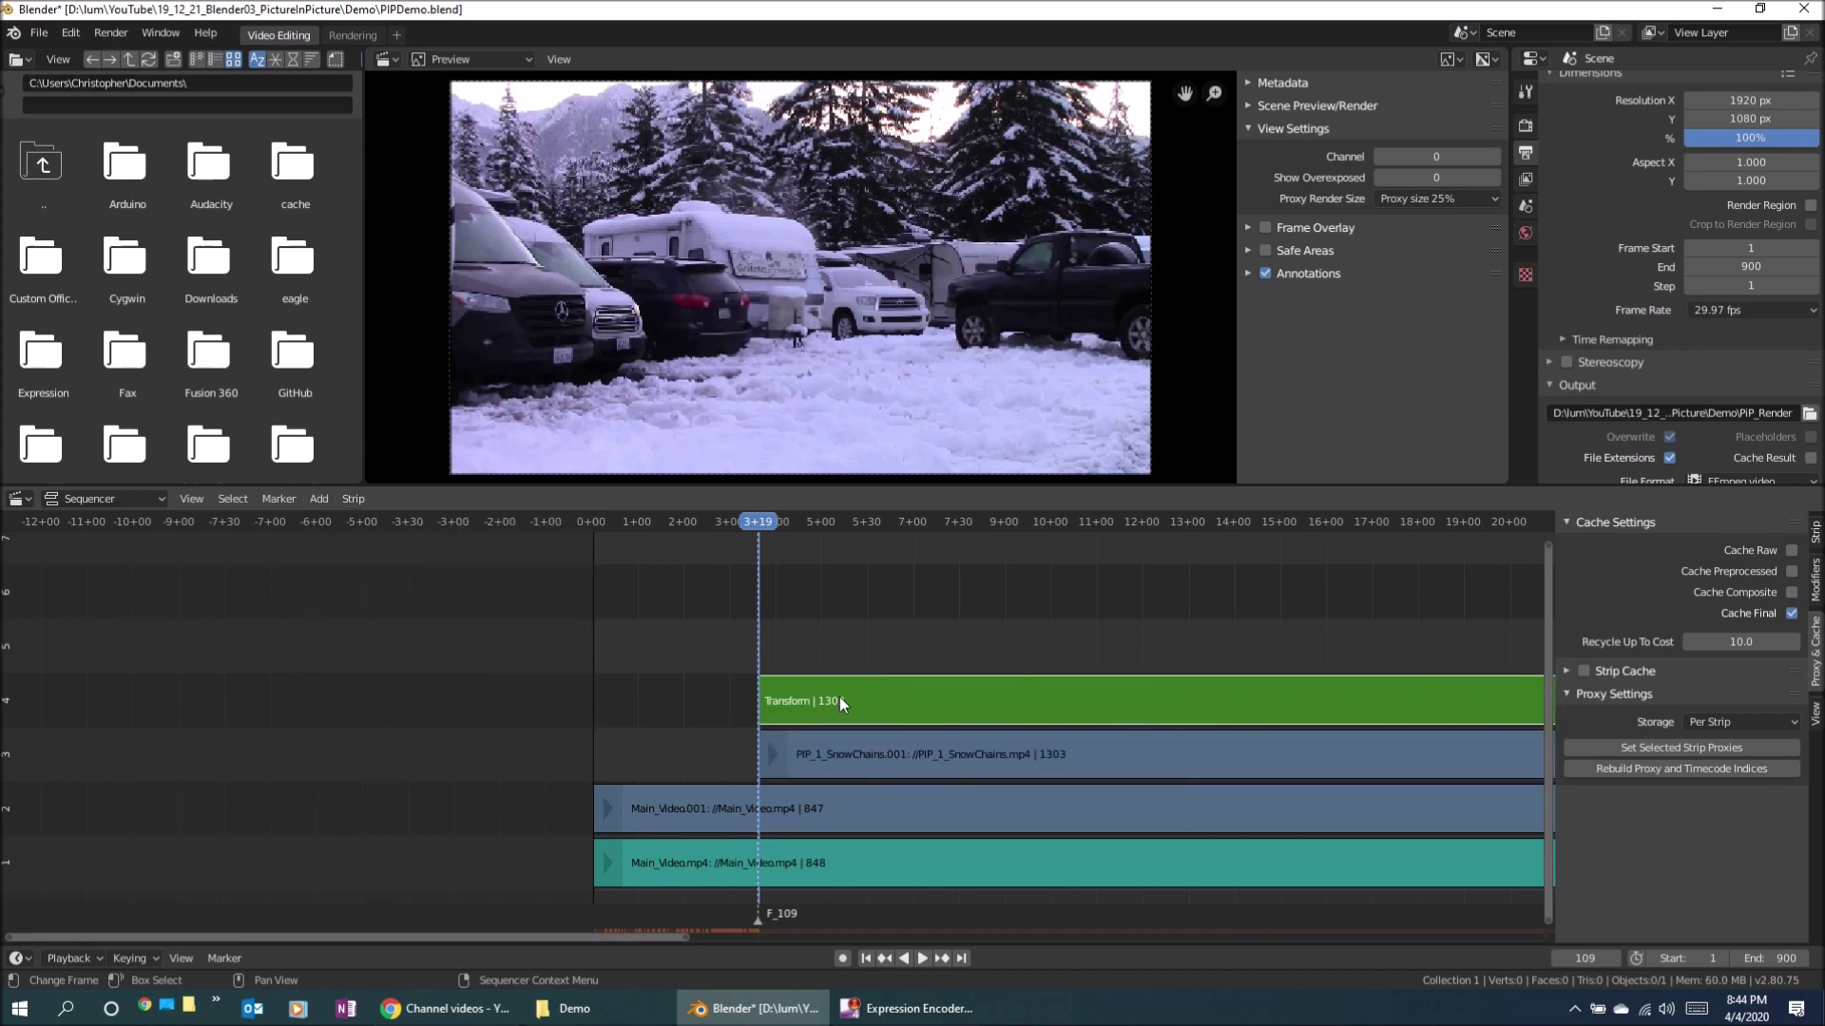
Show the Transform strip's own properties and check its blend mode options, keeping Alpha Over.
left_click(845, 751)
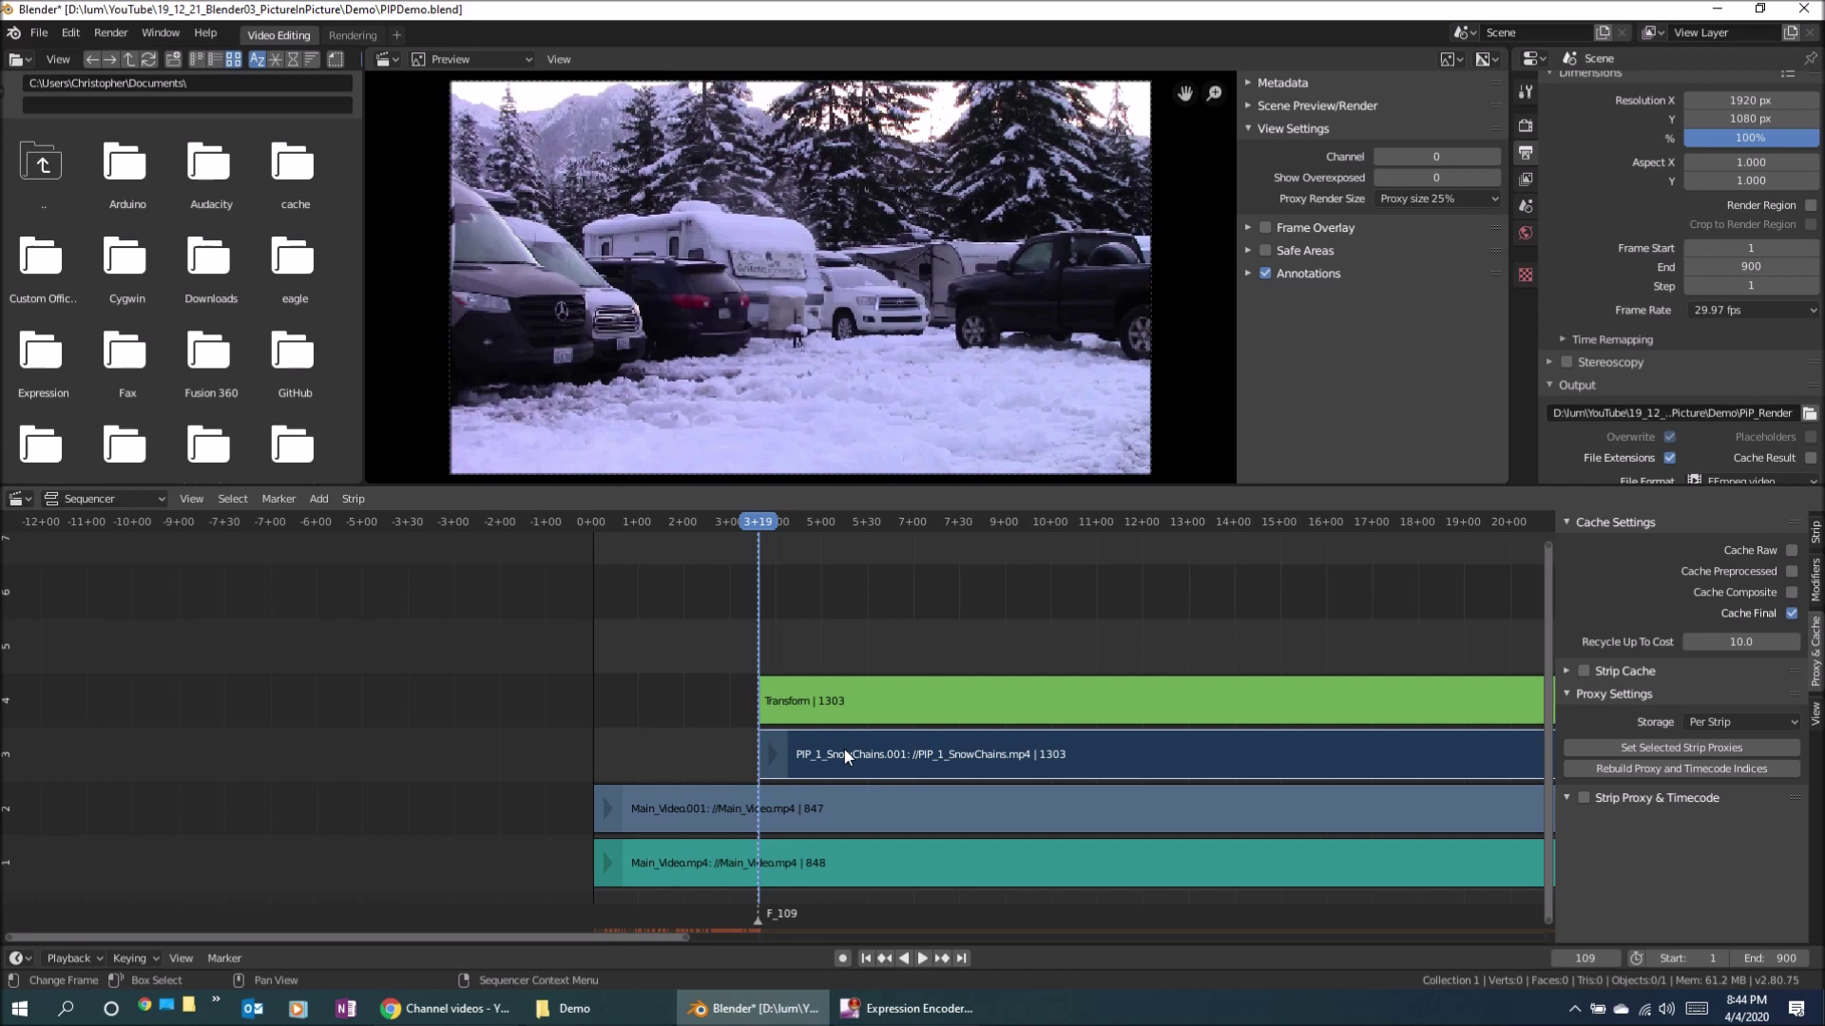
left_click(927, 698)
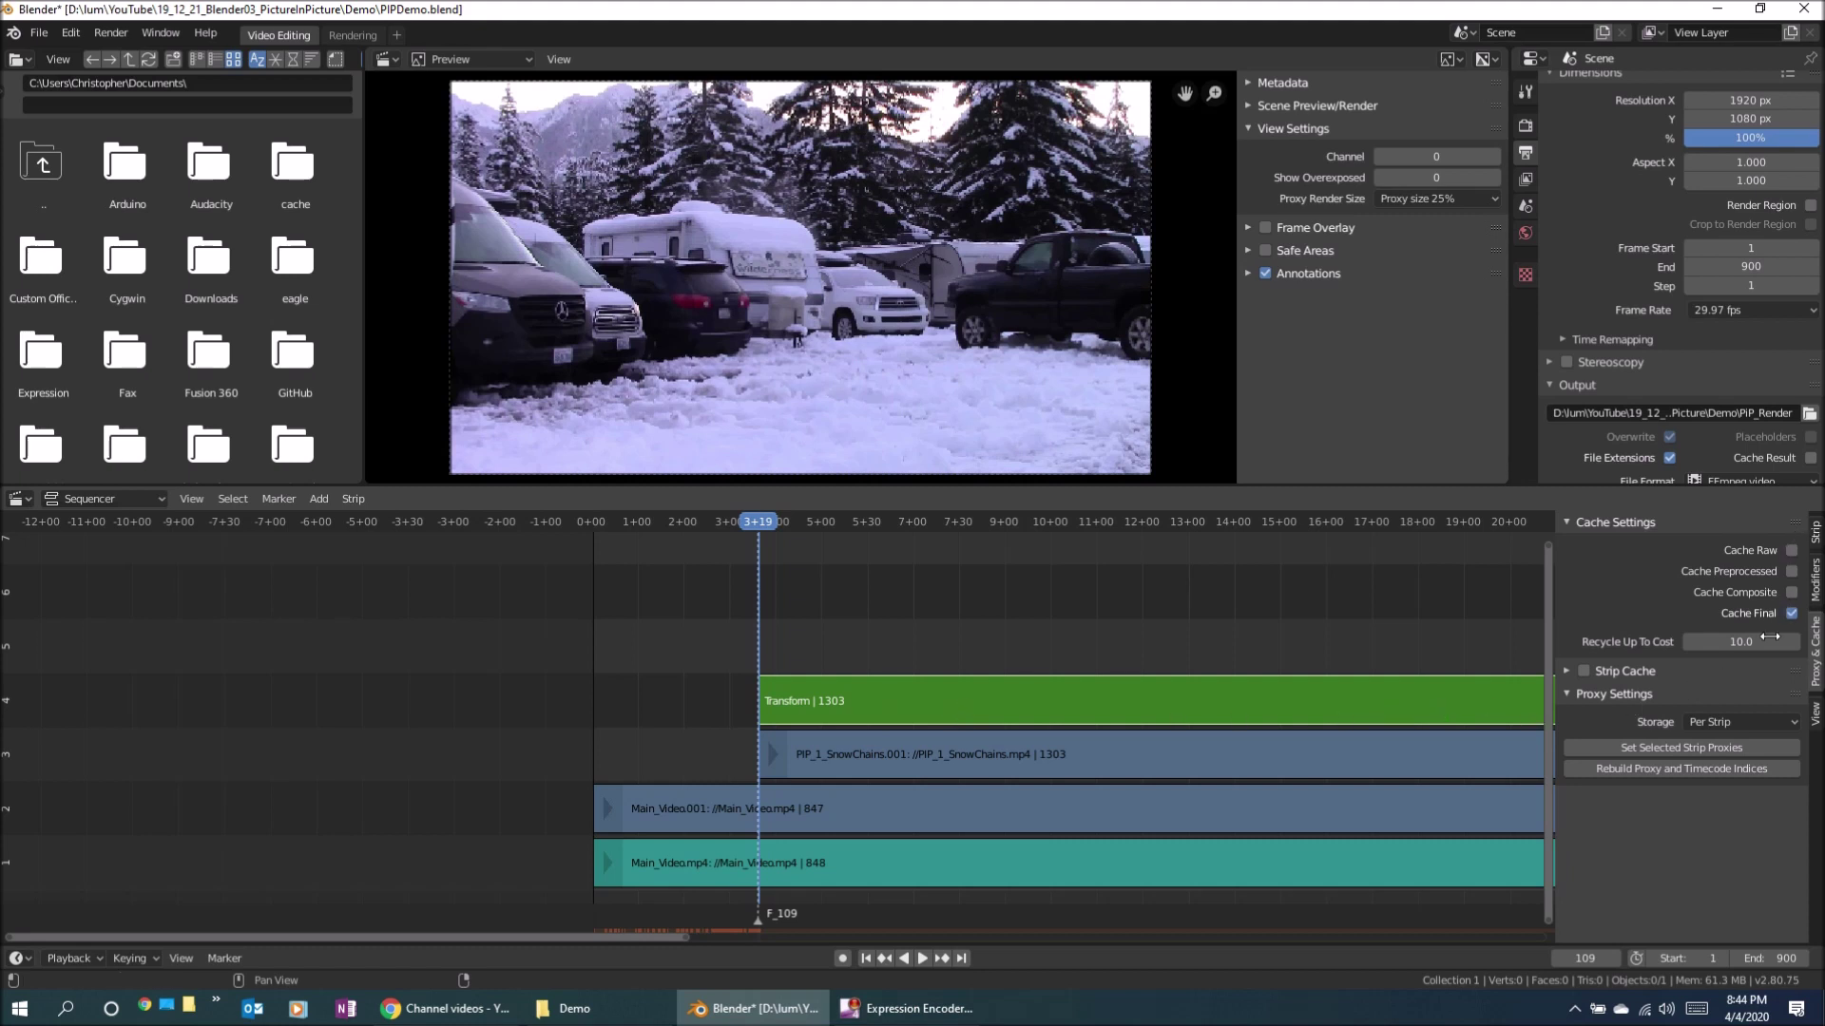
left_click(1815, 535)
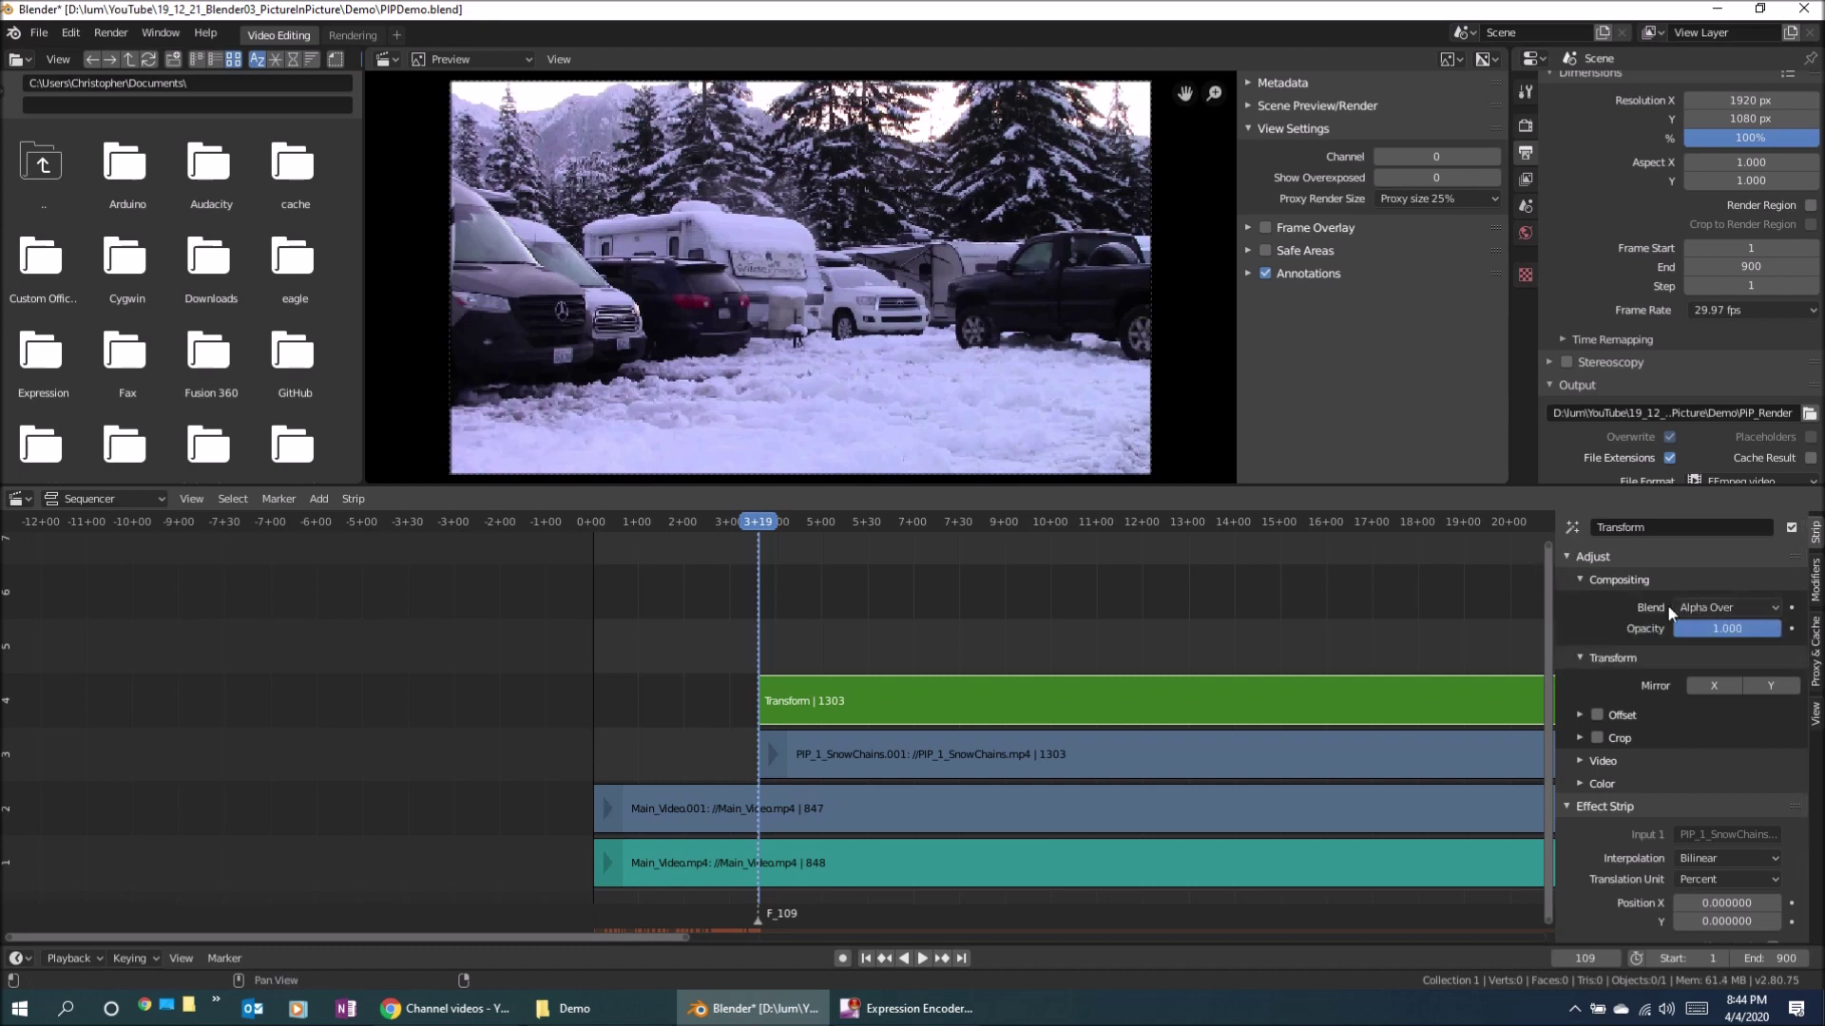
left_click(1753, 607)
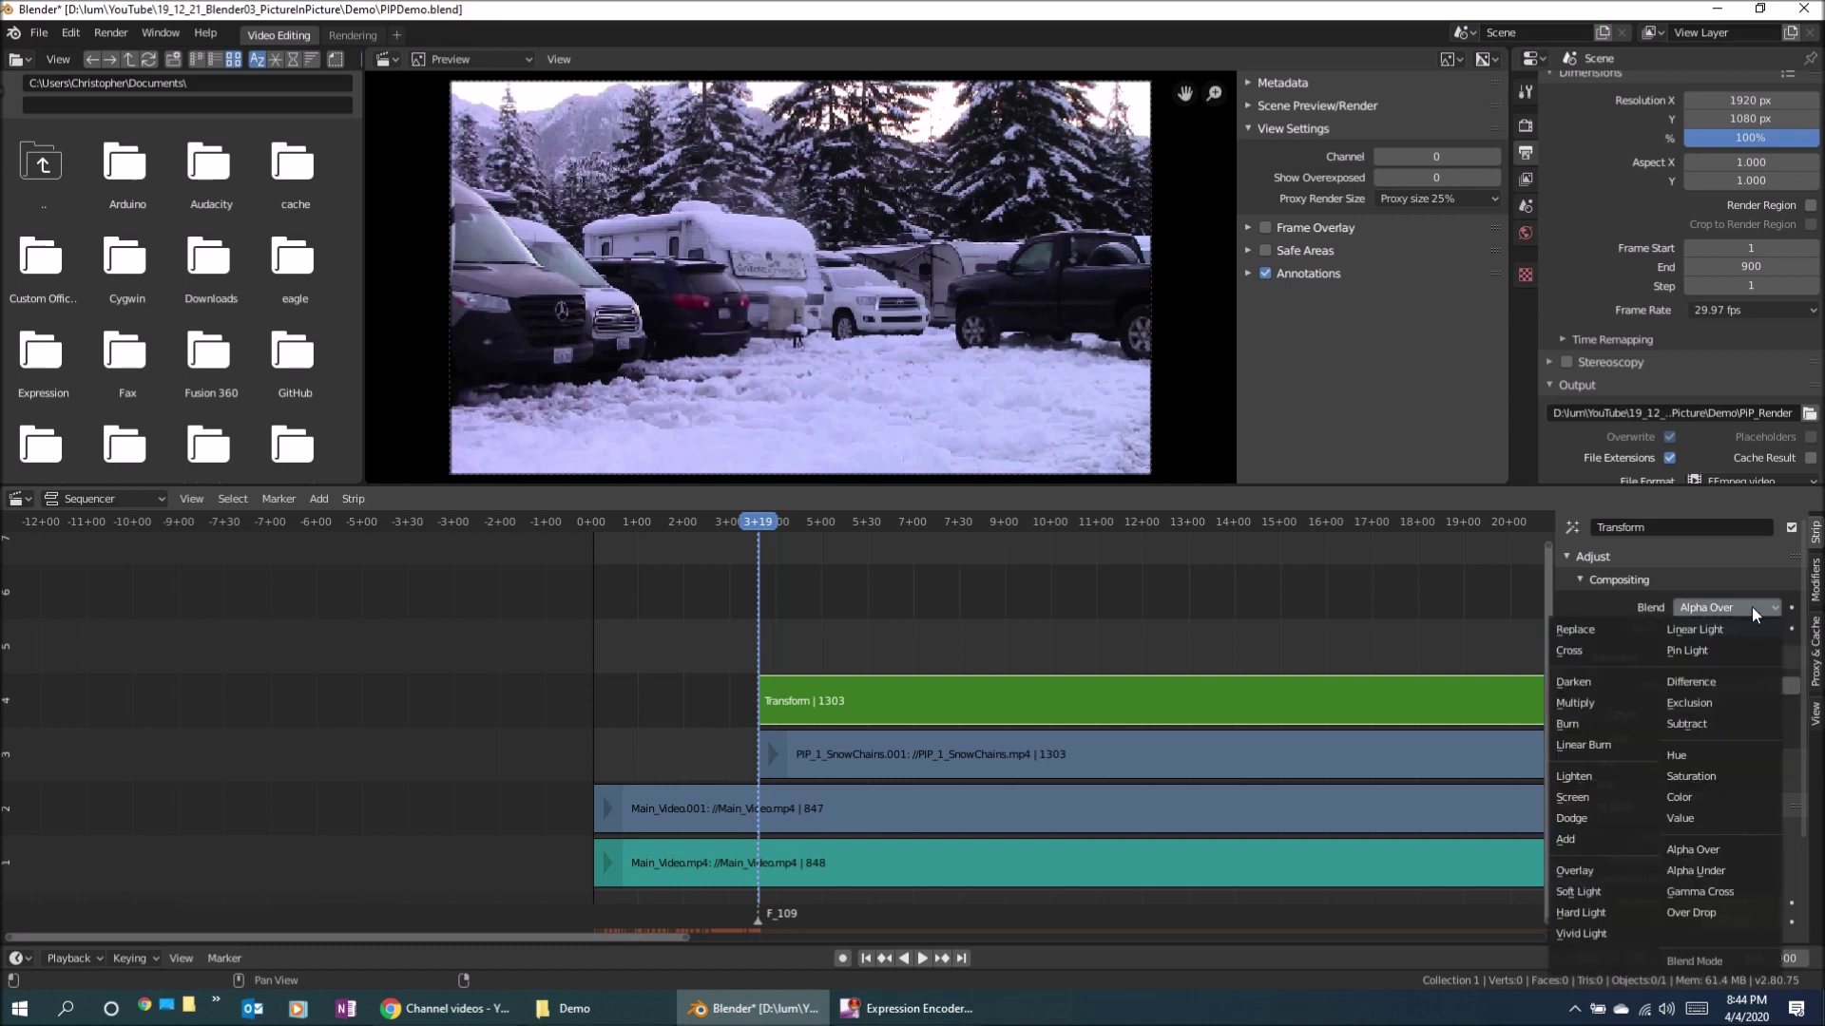
left_click(1753, 607)
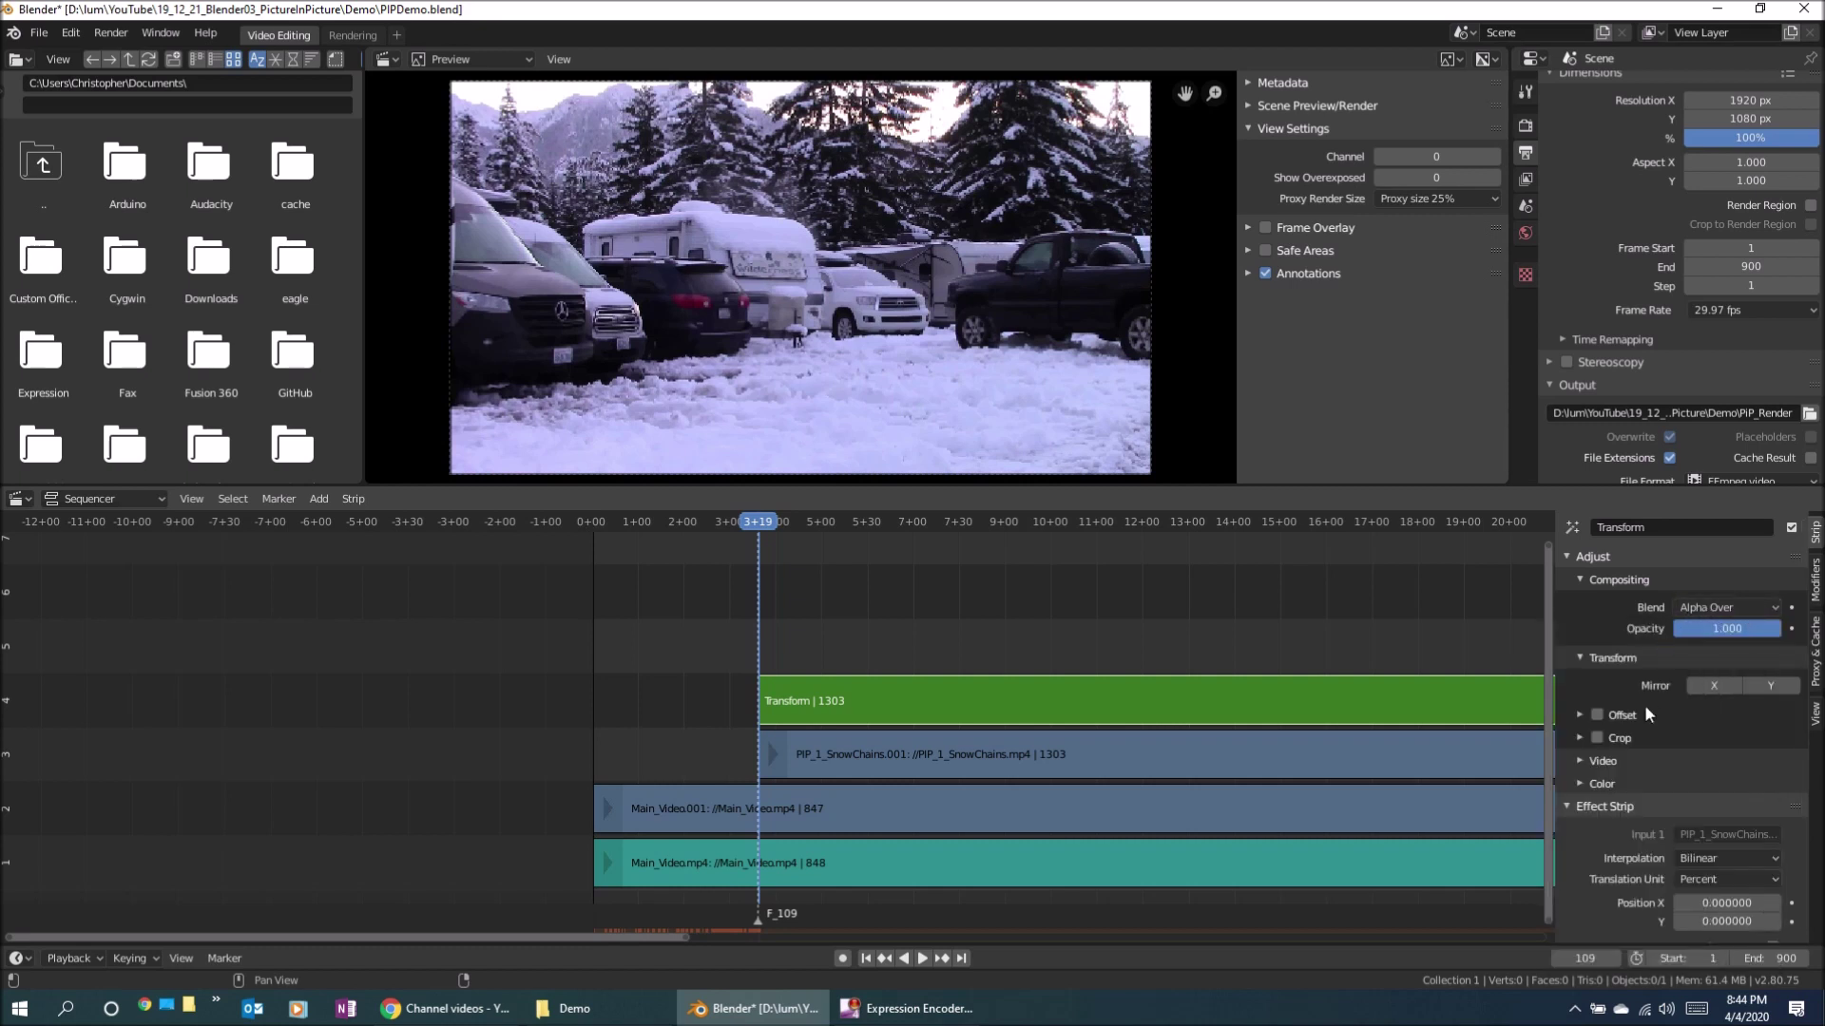
Try scaling the Transform strip separately in X and Y, with X at 0.49, and set both scales back to 1.
scroll(1701, 703, "down", 4)
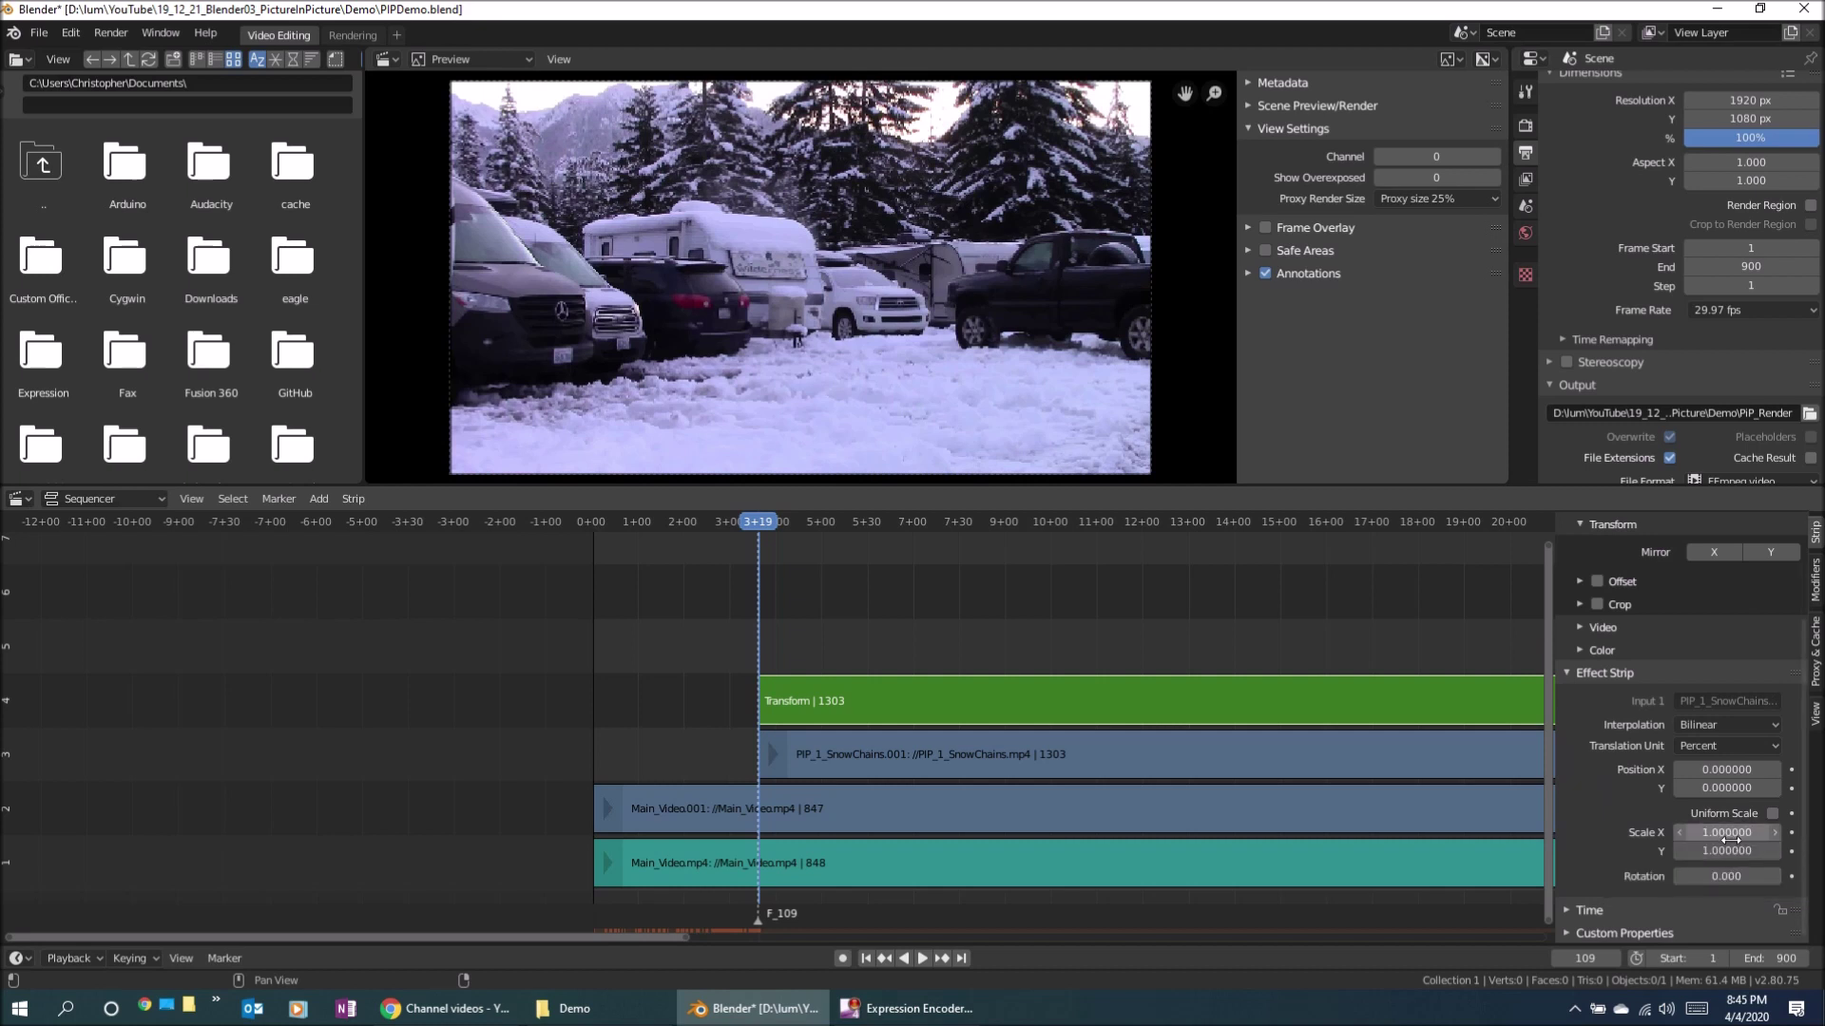
left_click_drag(1726, 837, 1774, 850)
left_click(1726, 850)
type("0.25")
key("Return")
left_click(1719, 853)
type("1")
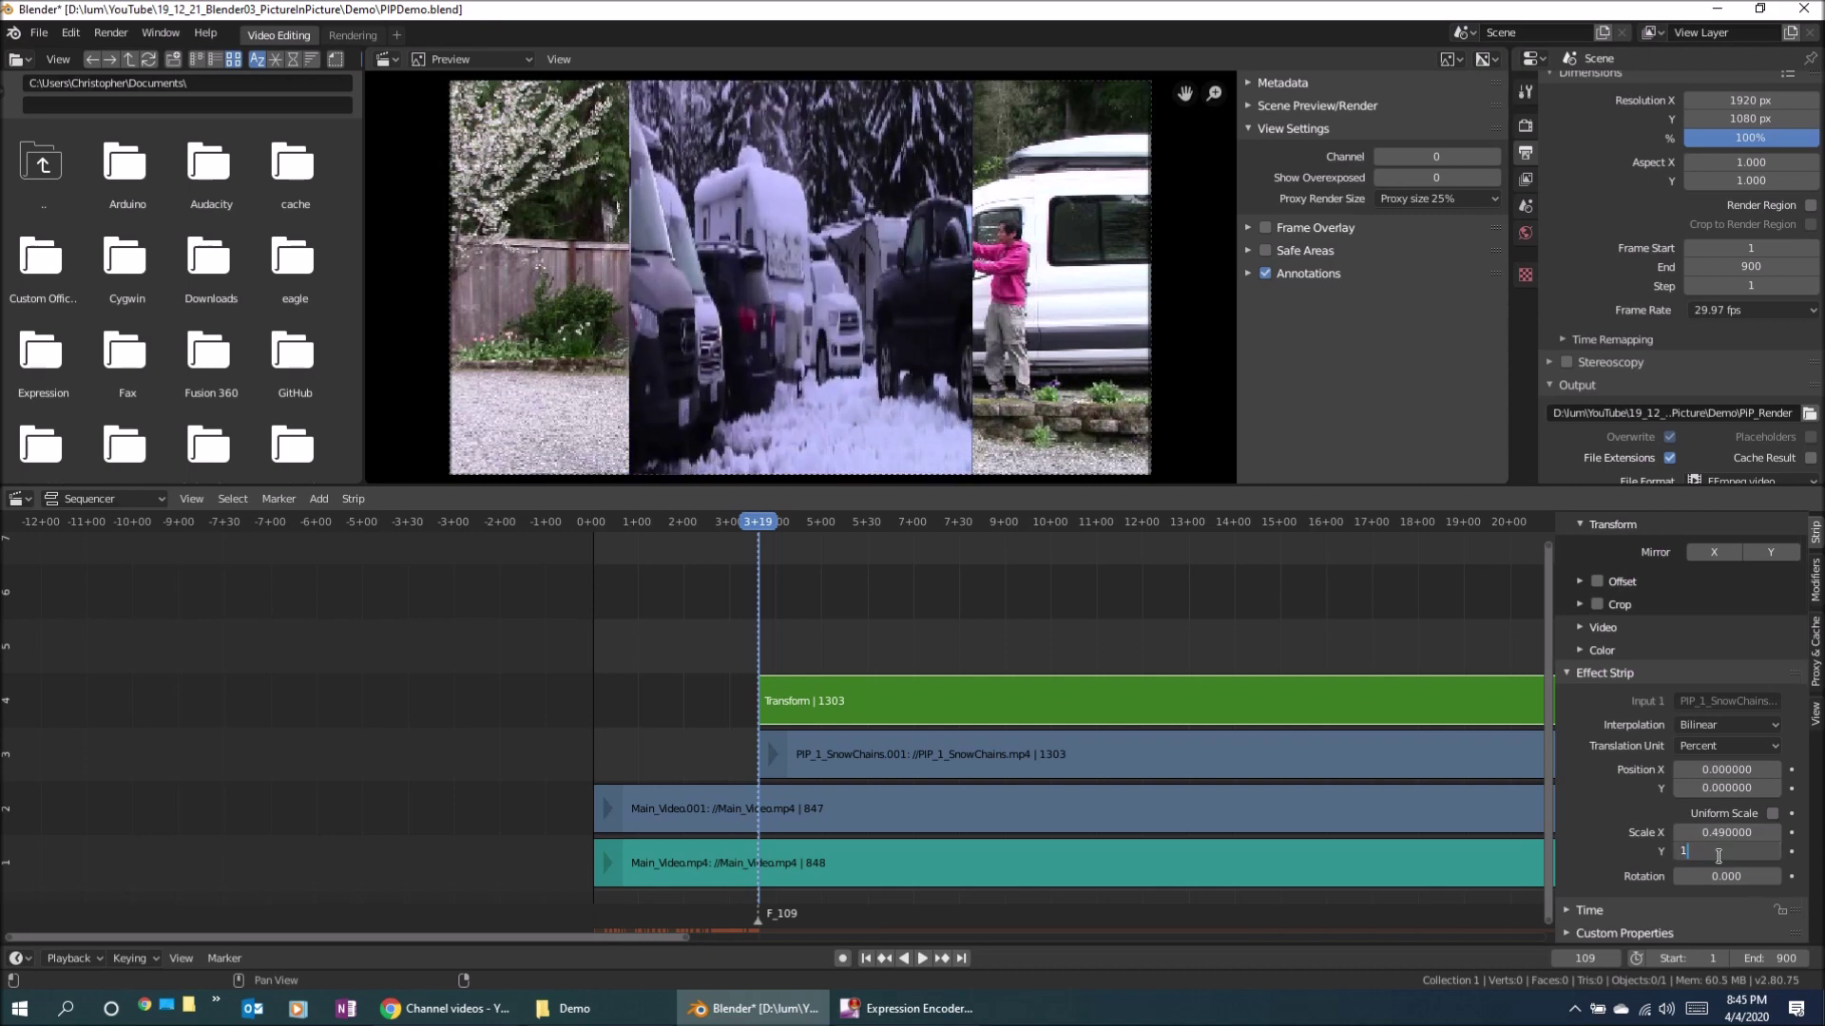
key("Return")
left_click(1731, 835)
left_click(1731, 836)
type("1")
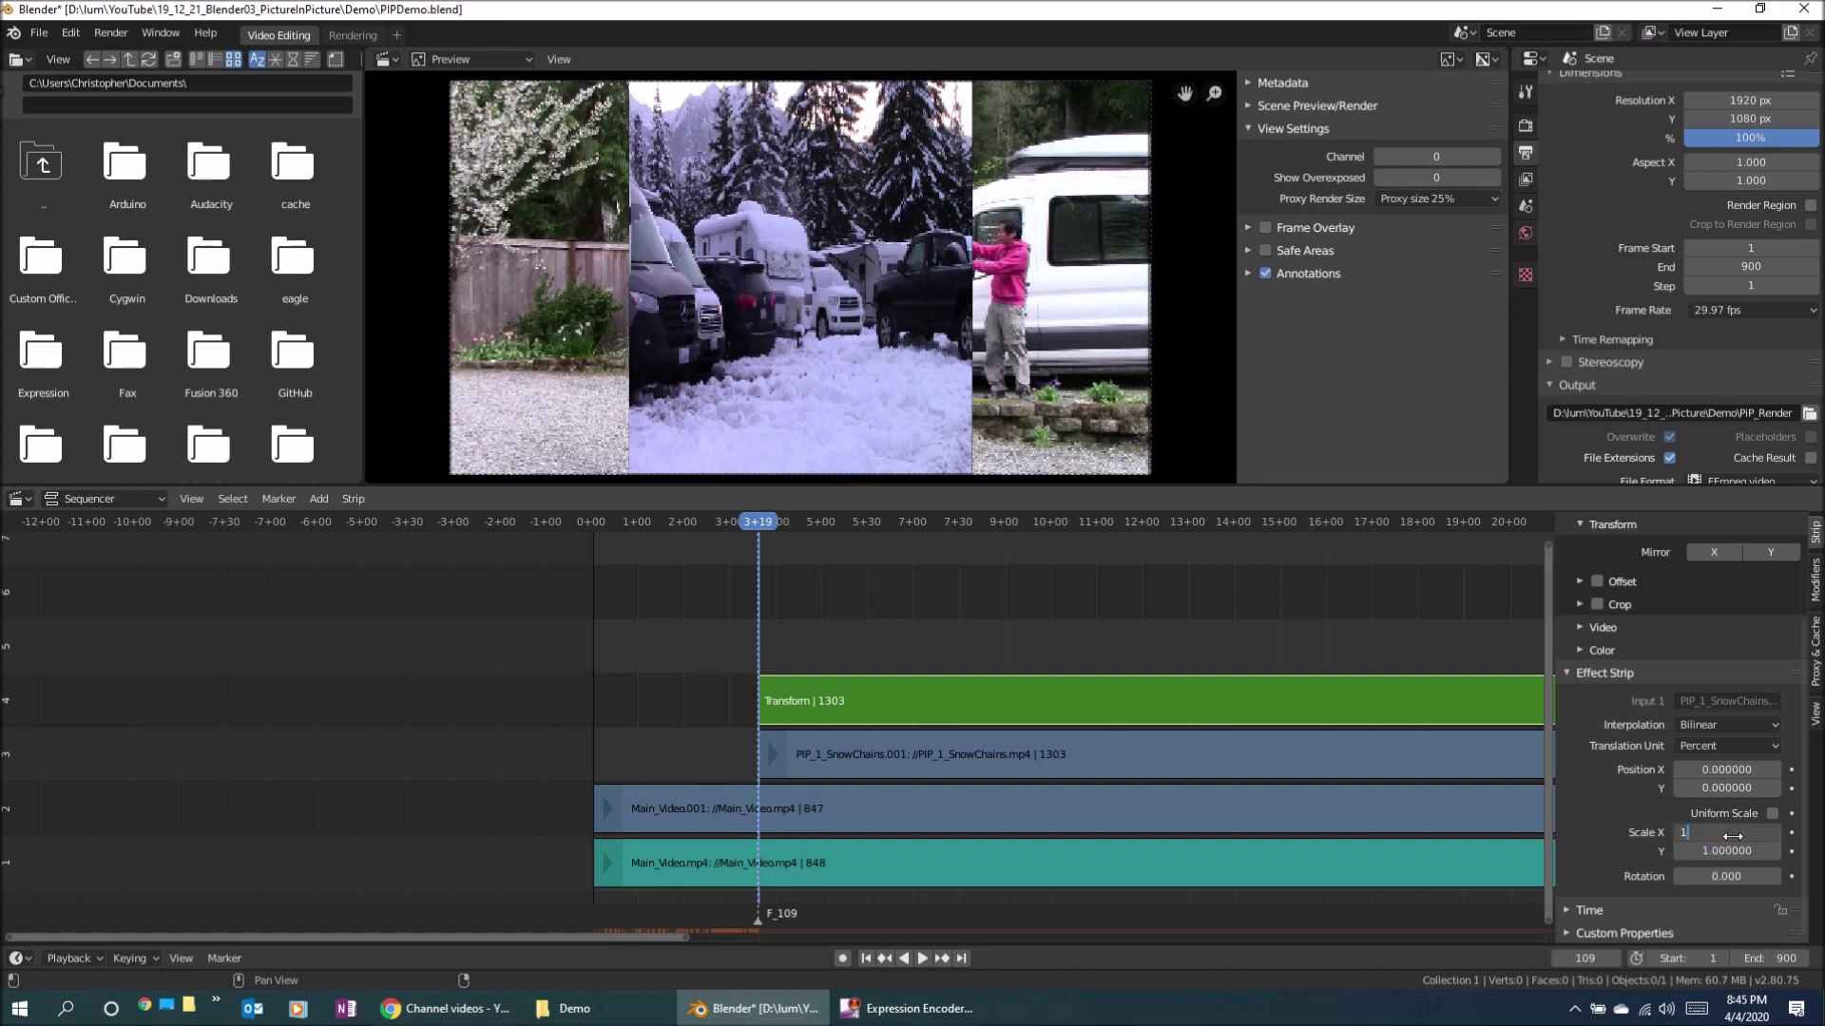
key("Return")
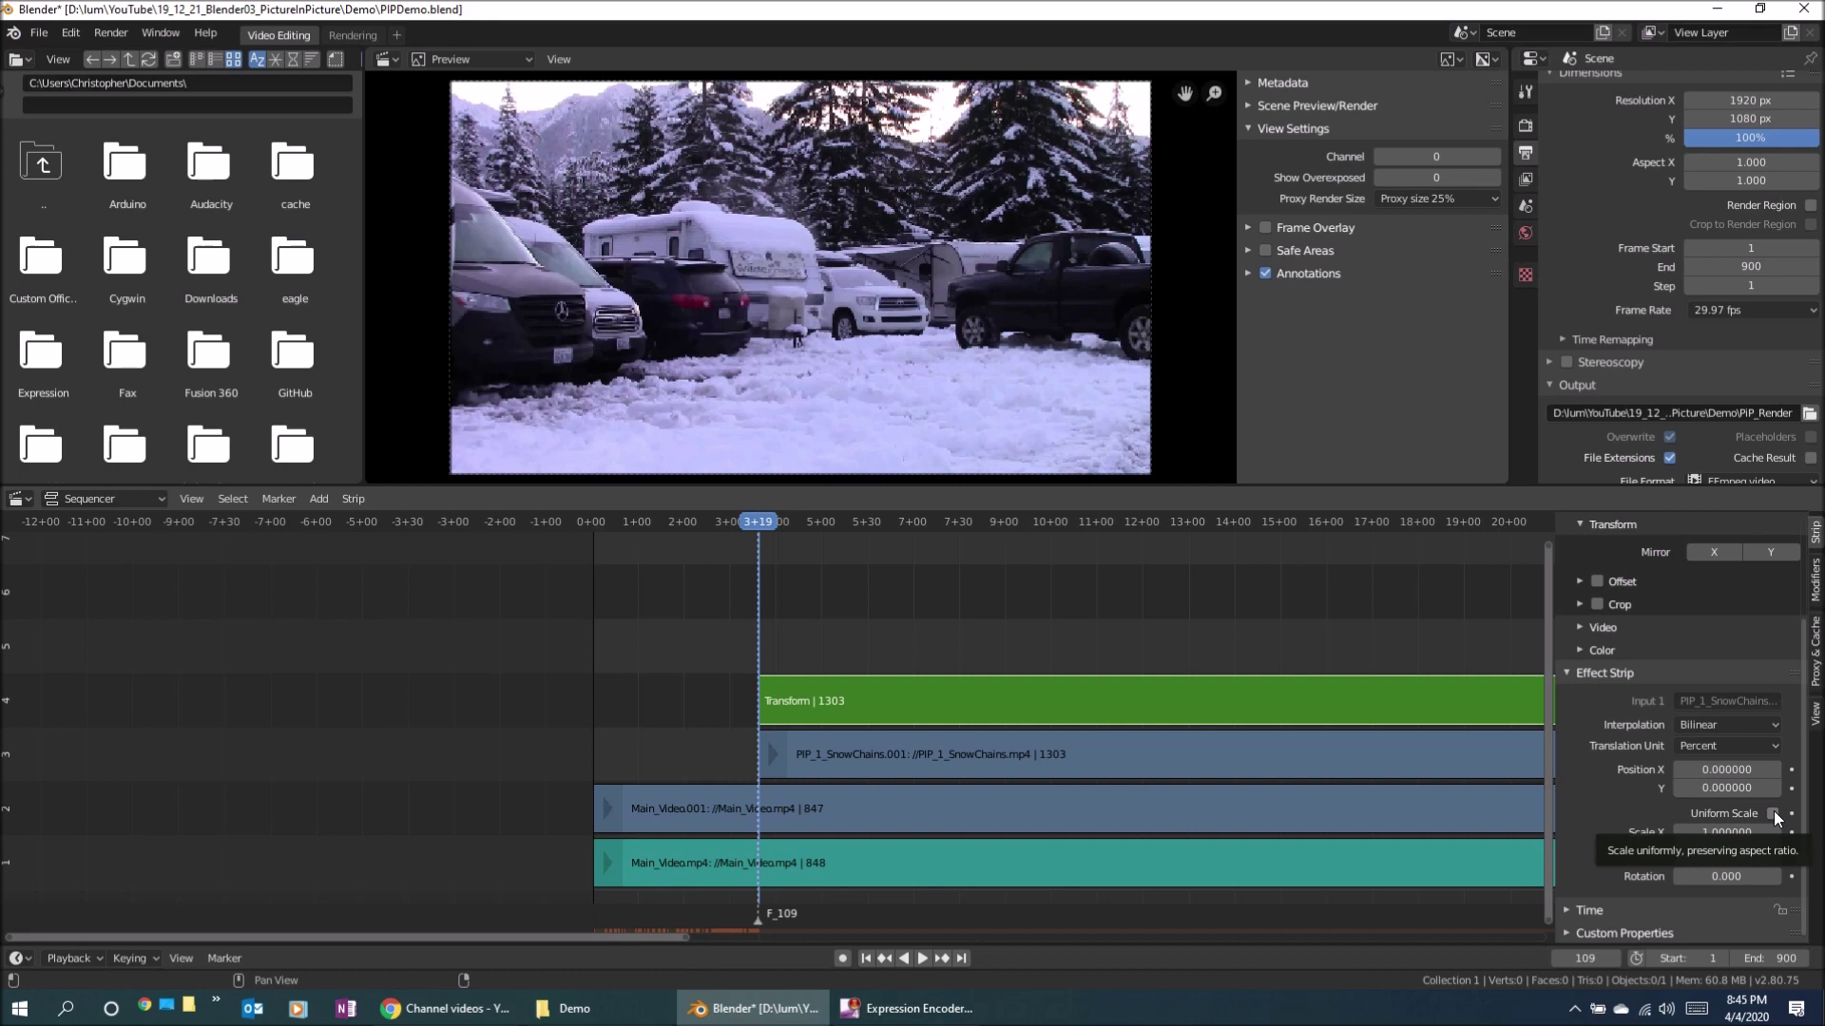
Scale the snow chains overlay uniformly to 0.46 and move it to about X -24.27, Y 24.54 percent.
left_click(1773, 813)
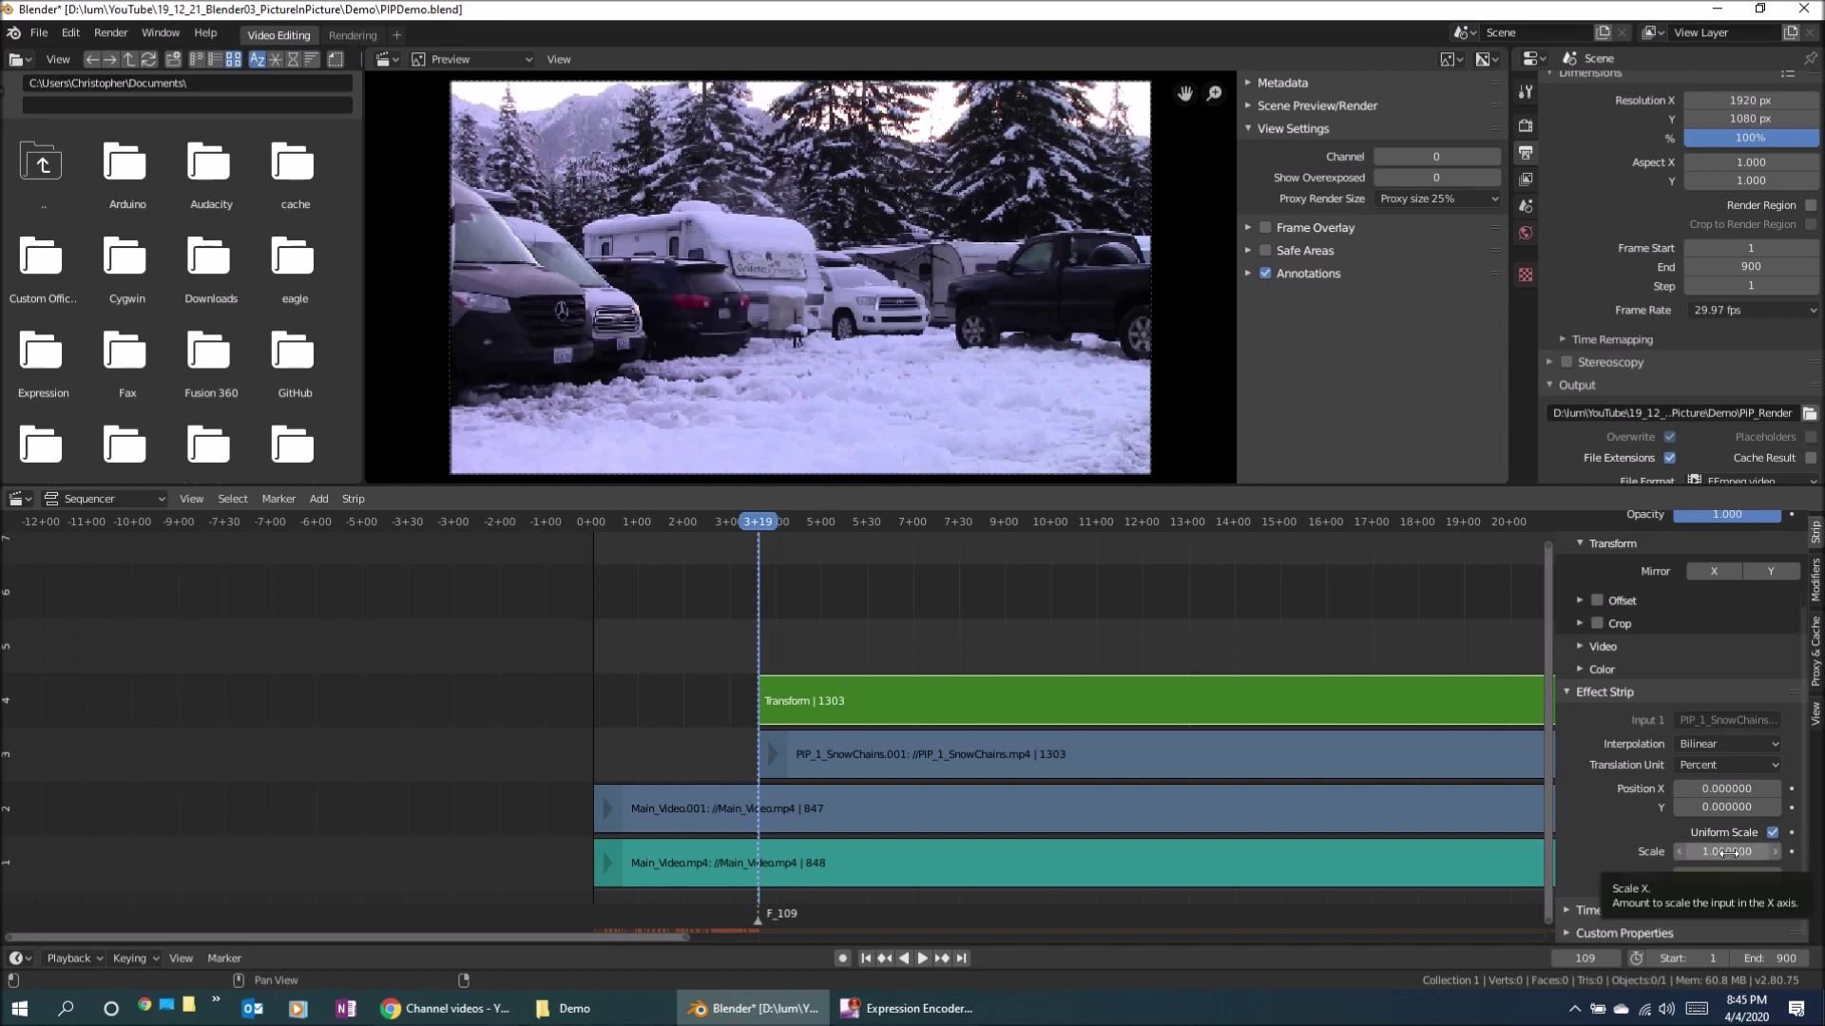
left_click_drag(1734, 852, 1684, 853)
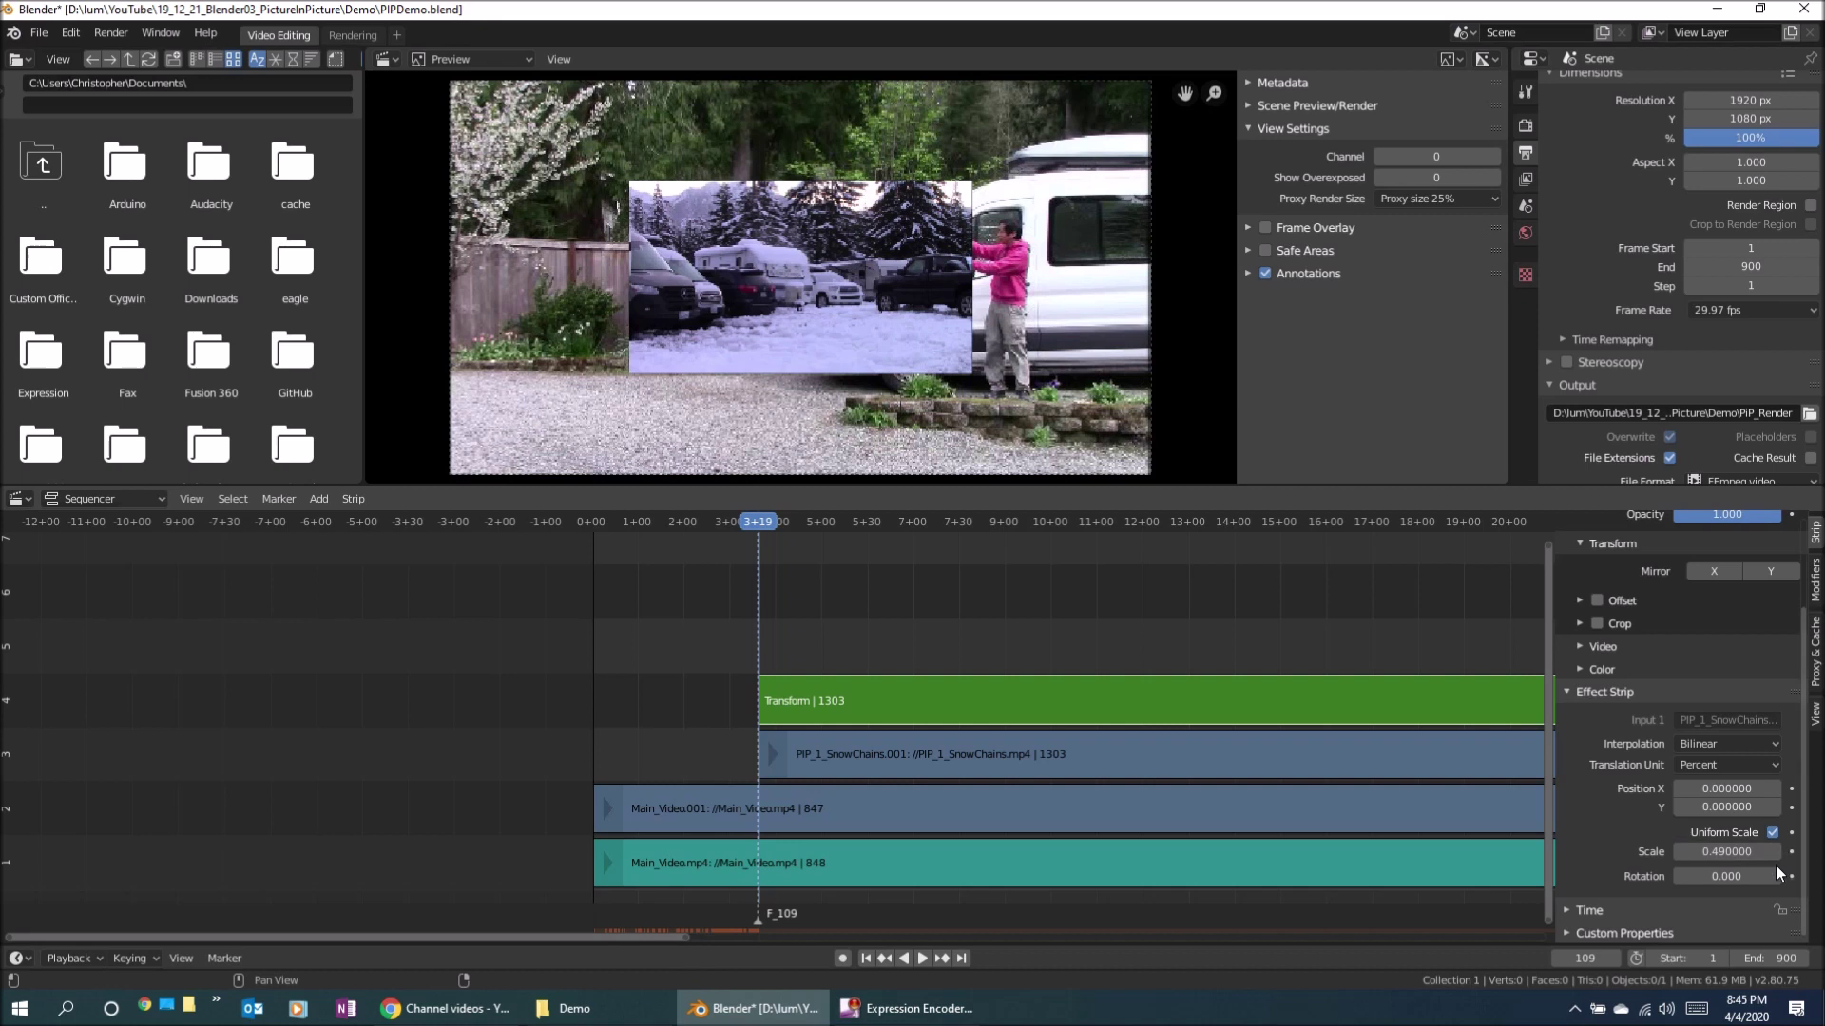
left_click(1676, 854)
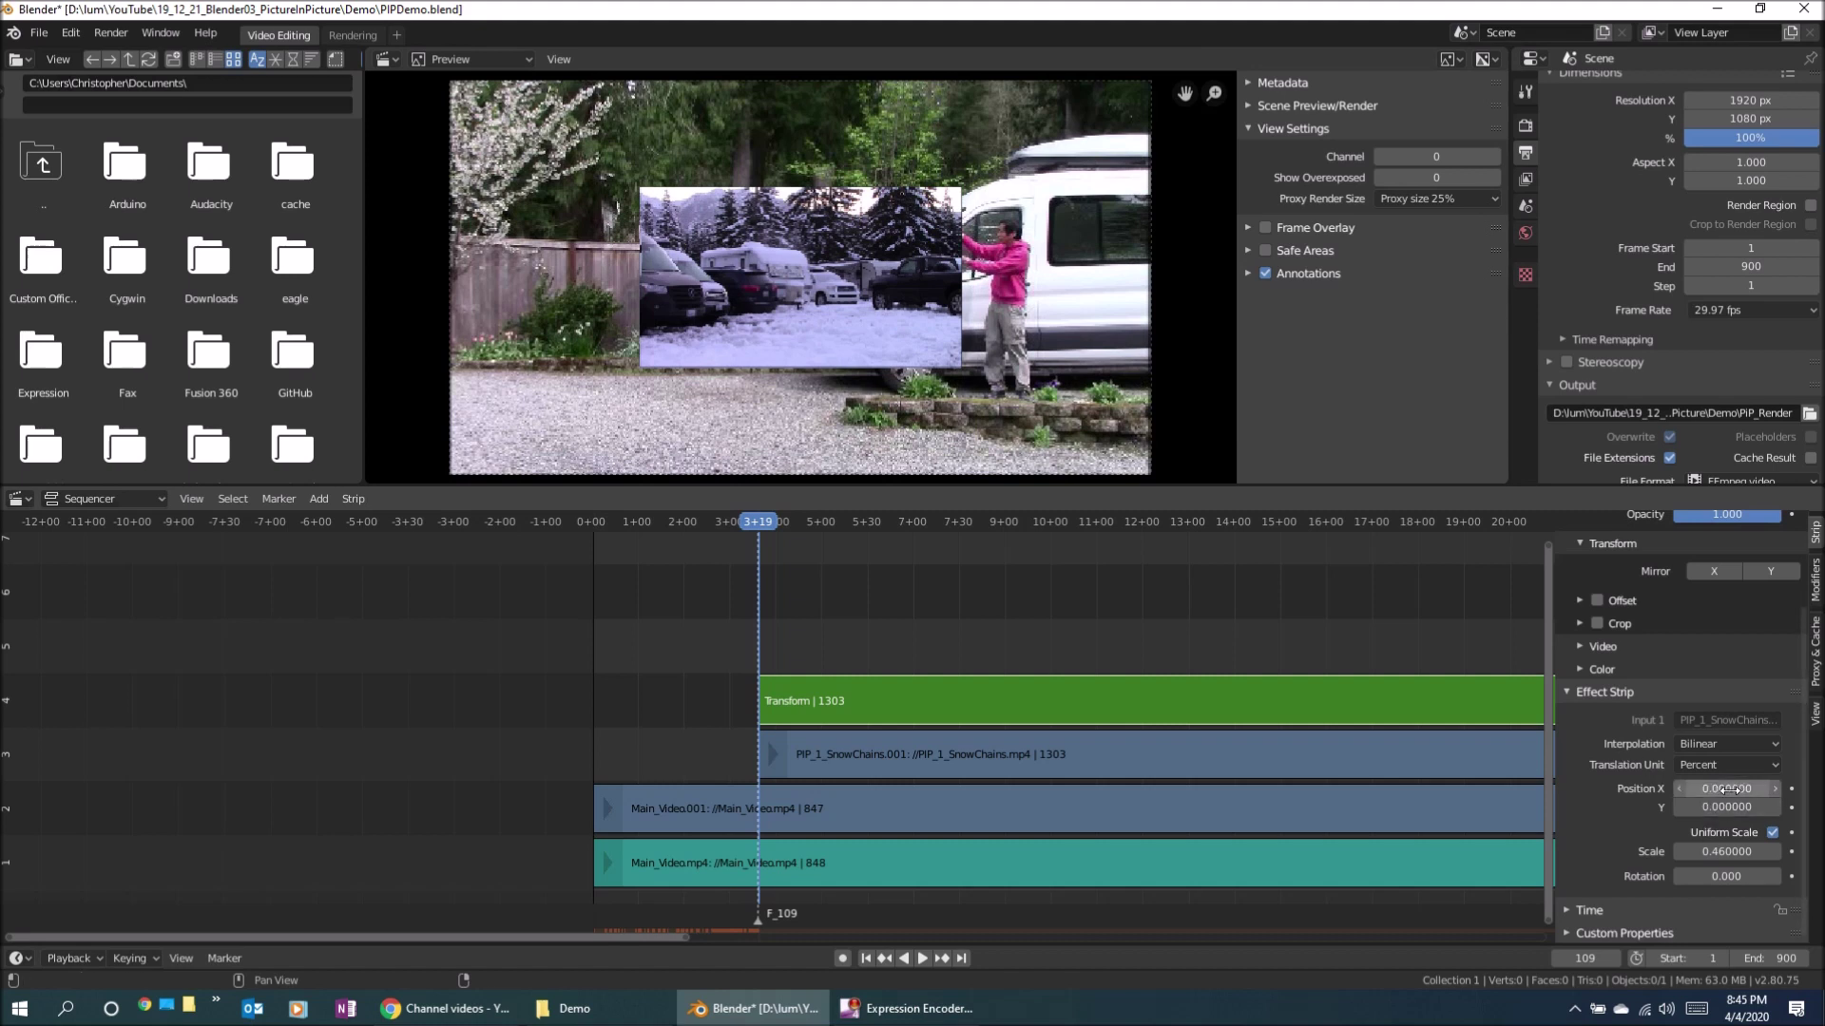
left_click_drag(1730, 788, 1595, 788)
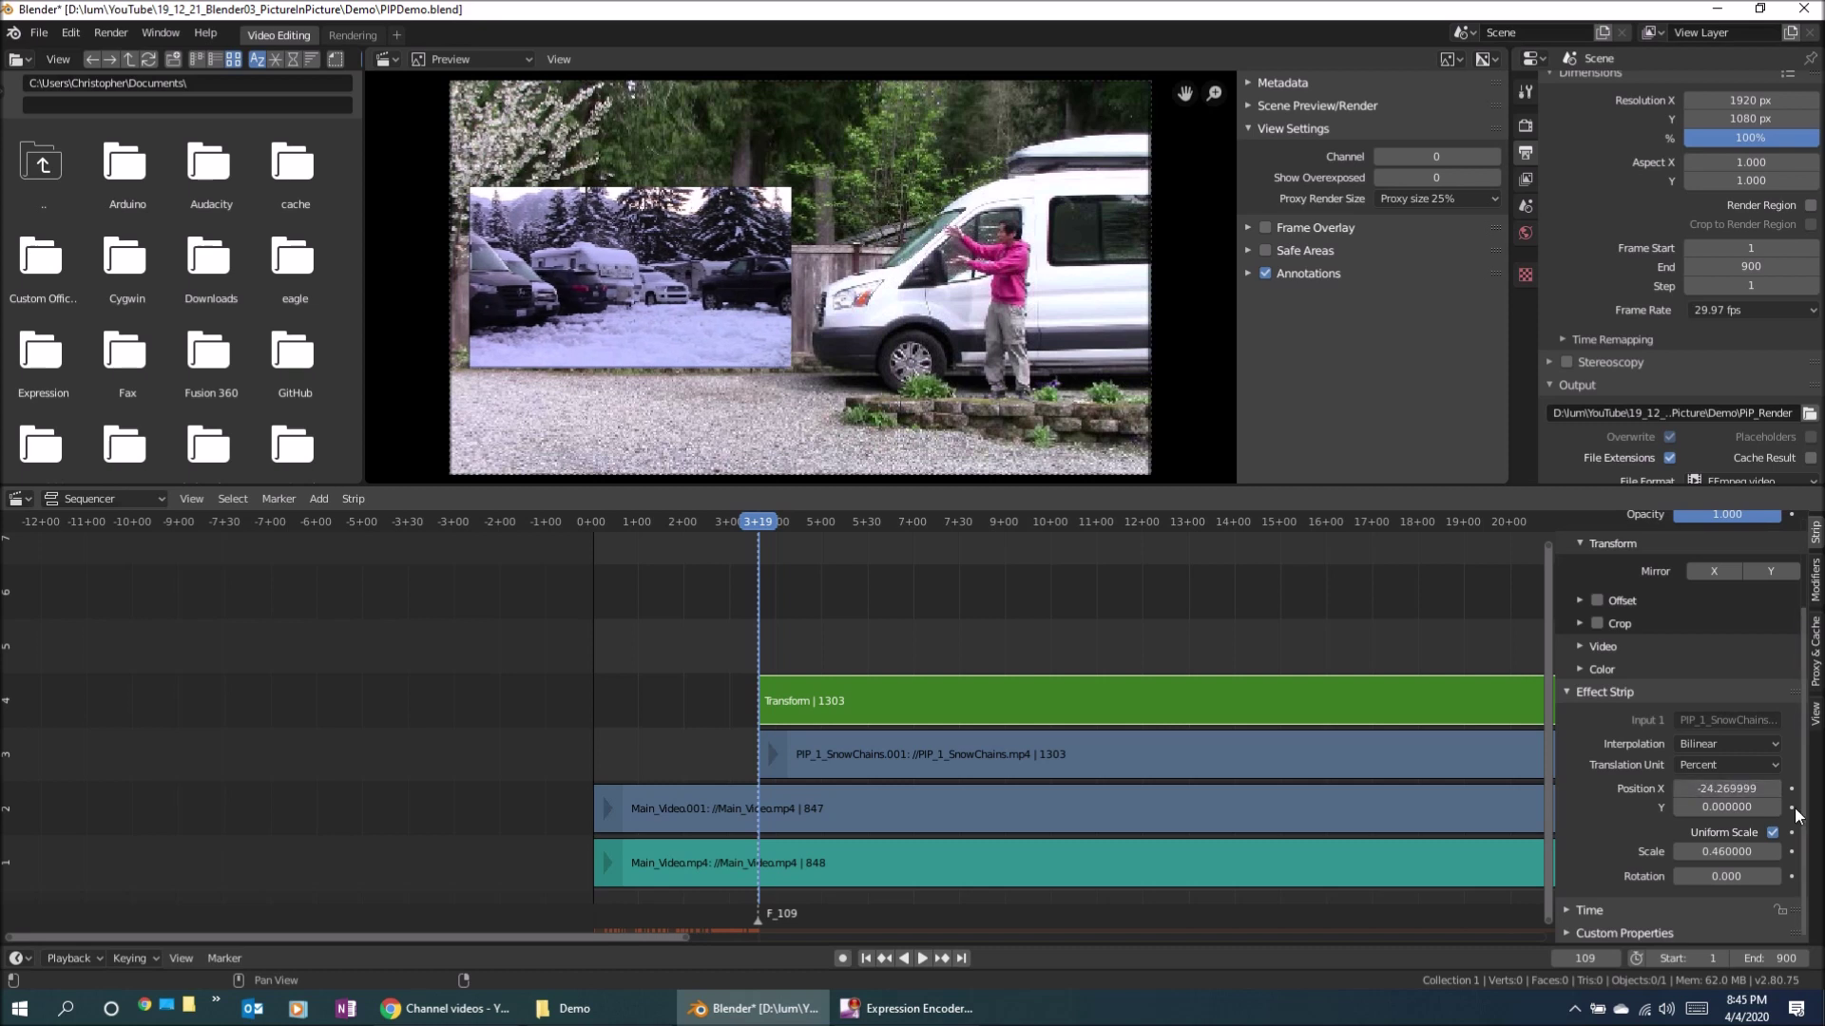
left_click_drag(1720, 806, 1780, 807)
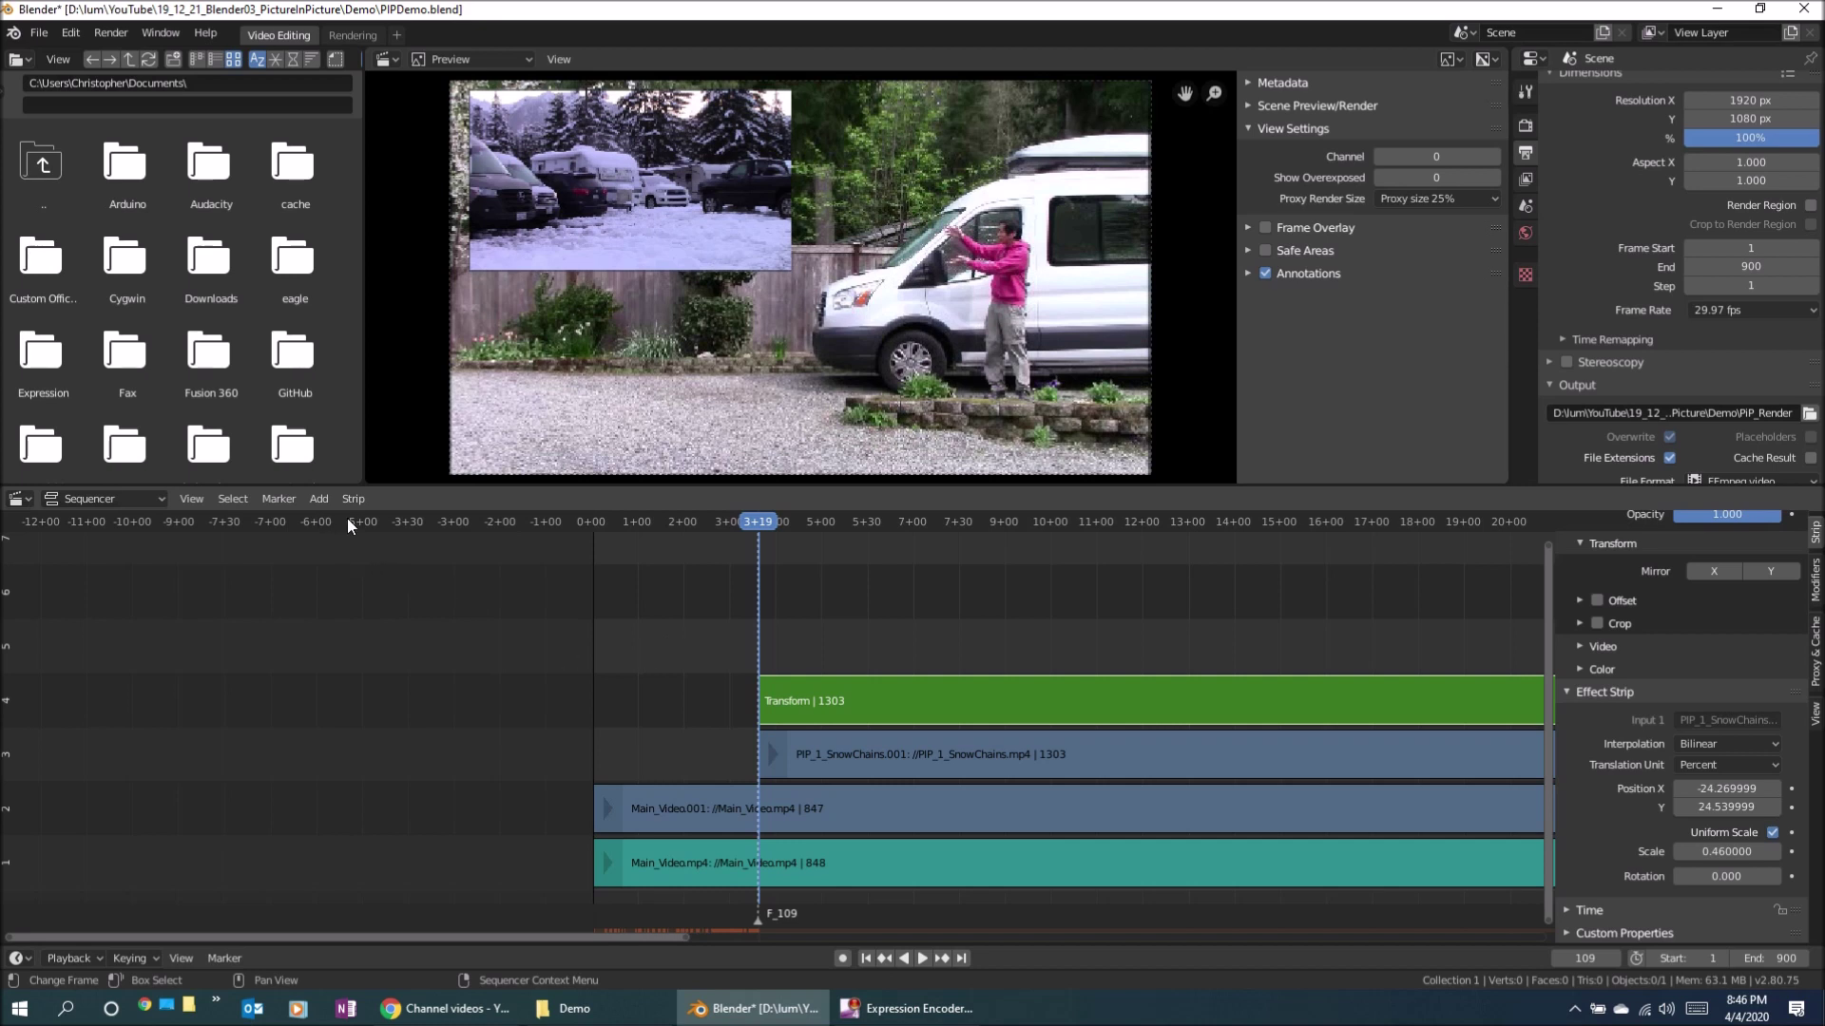
Add PopAppear.wav from the sound_effects folder as a sound strip starting at frame 109.
left_click(323, 498)
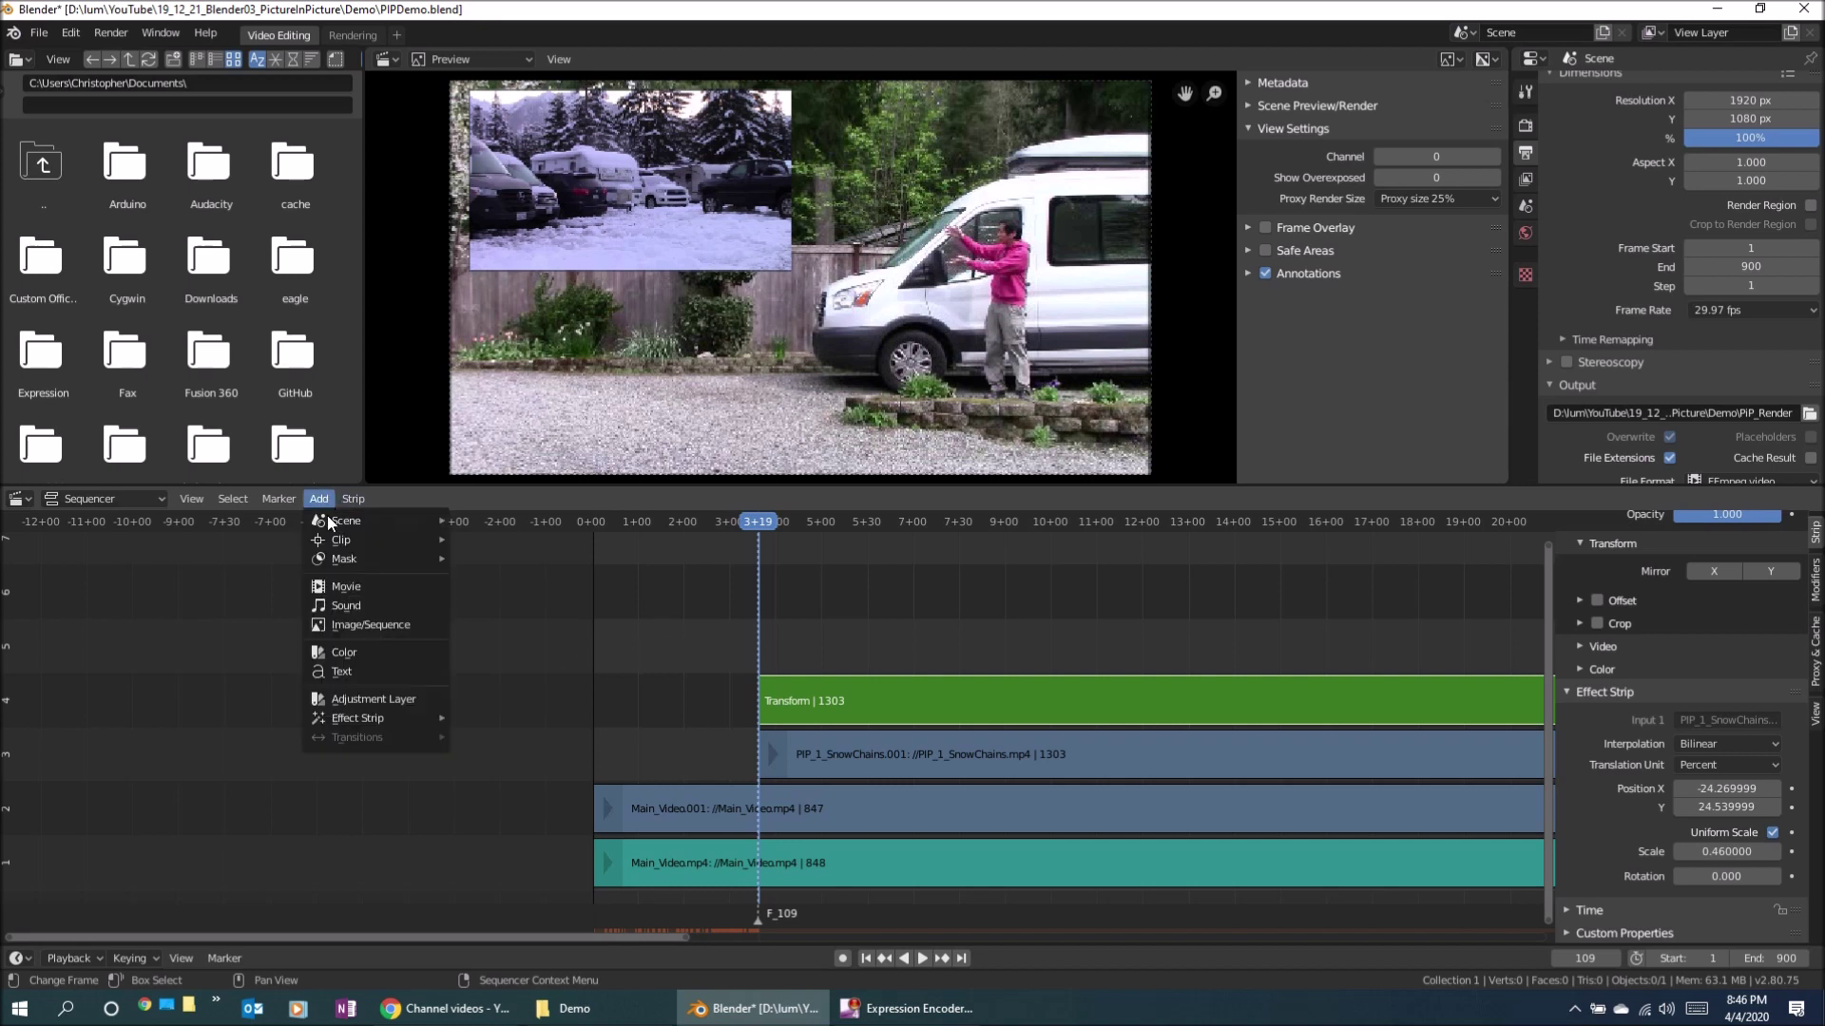
left_click(333, 603)
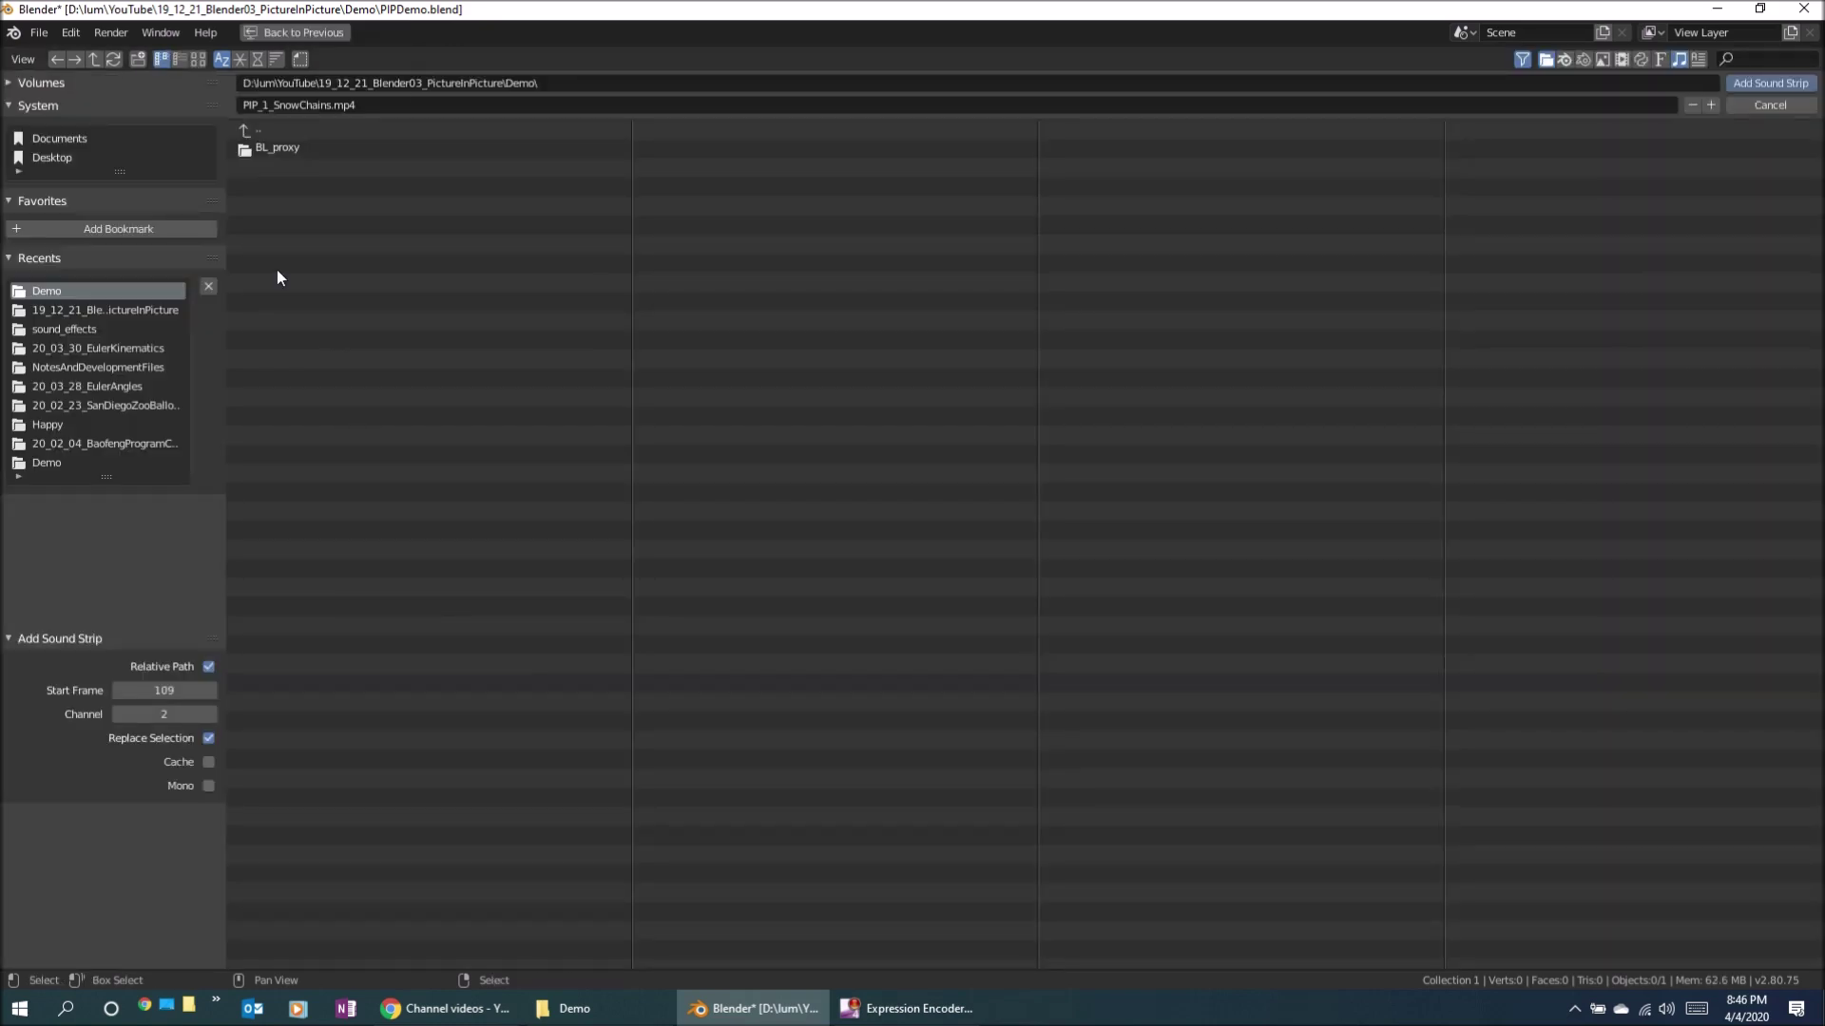
left_click(82, 328)
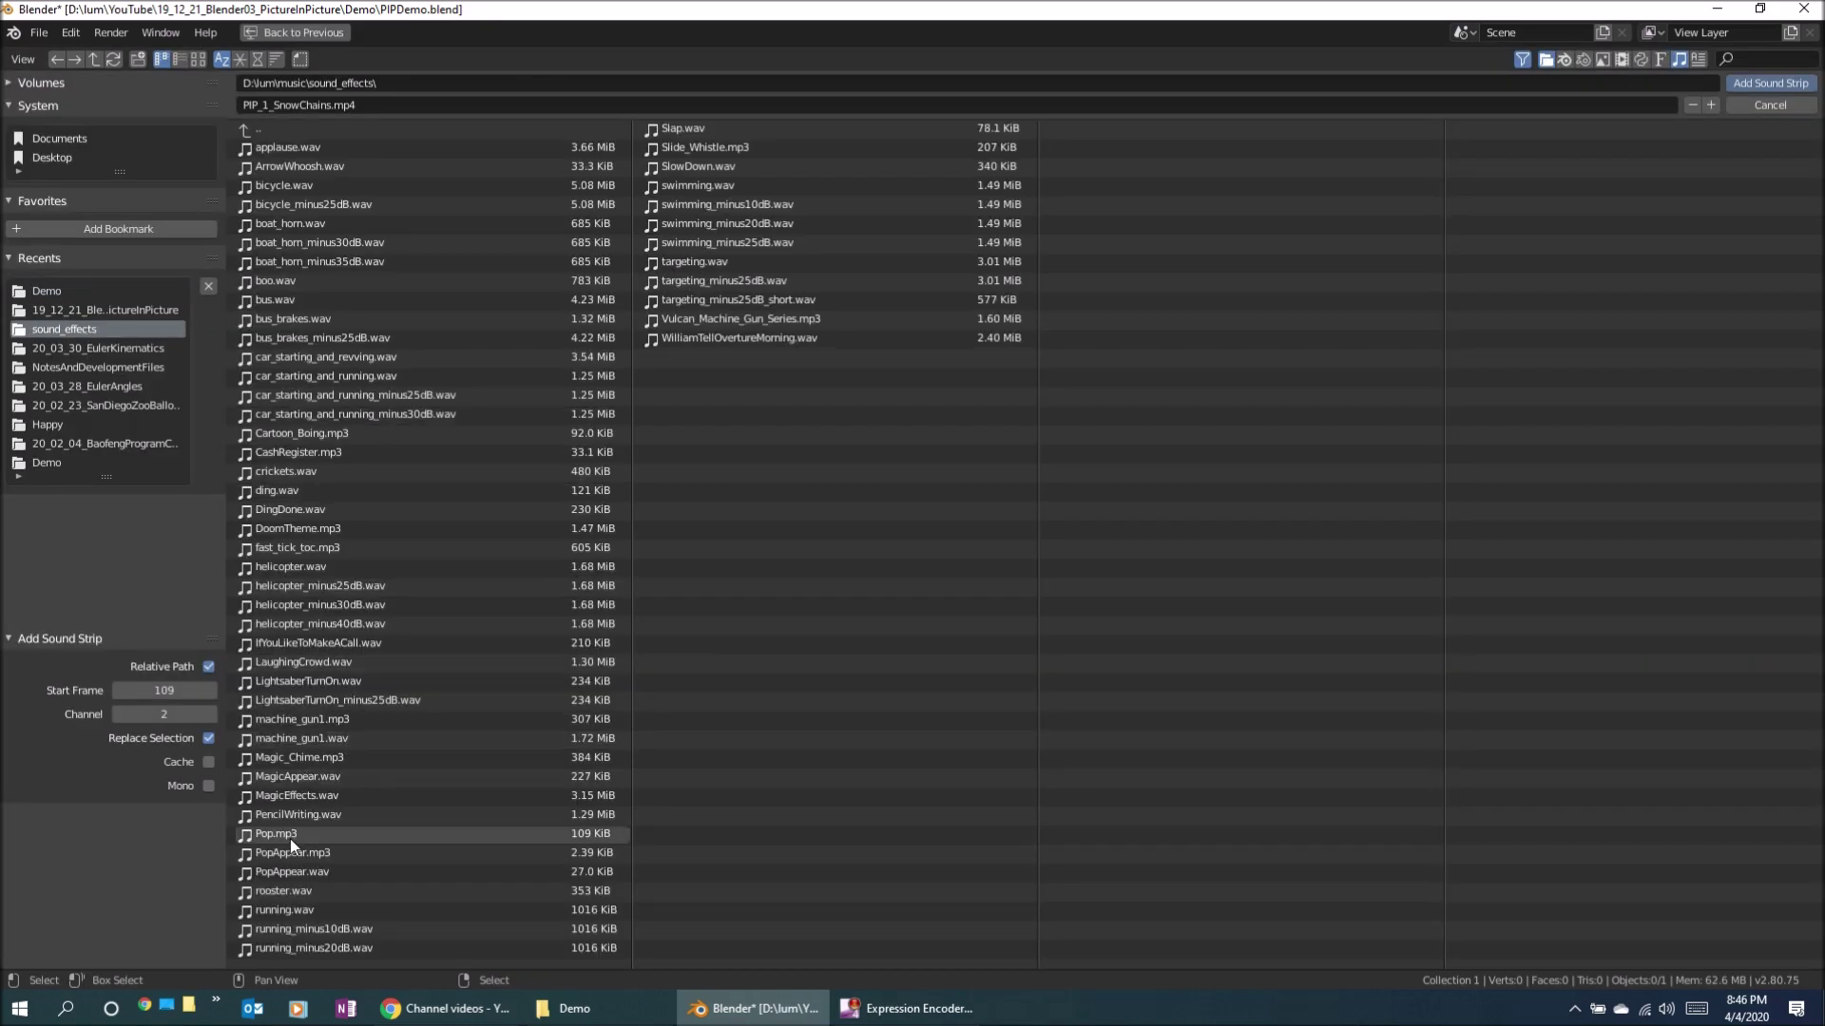
left_click(296, 871)
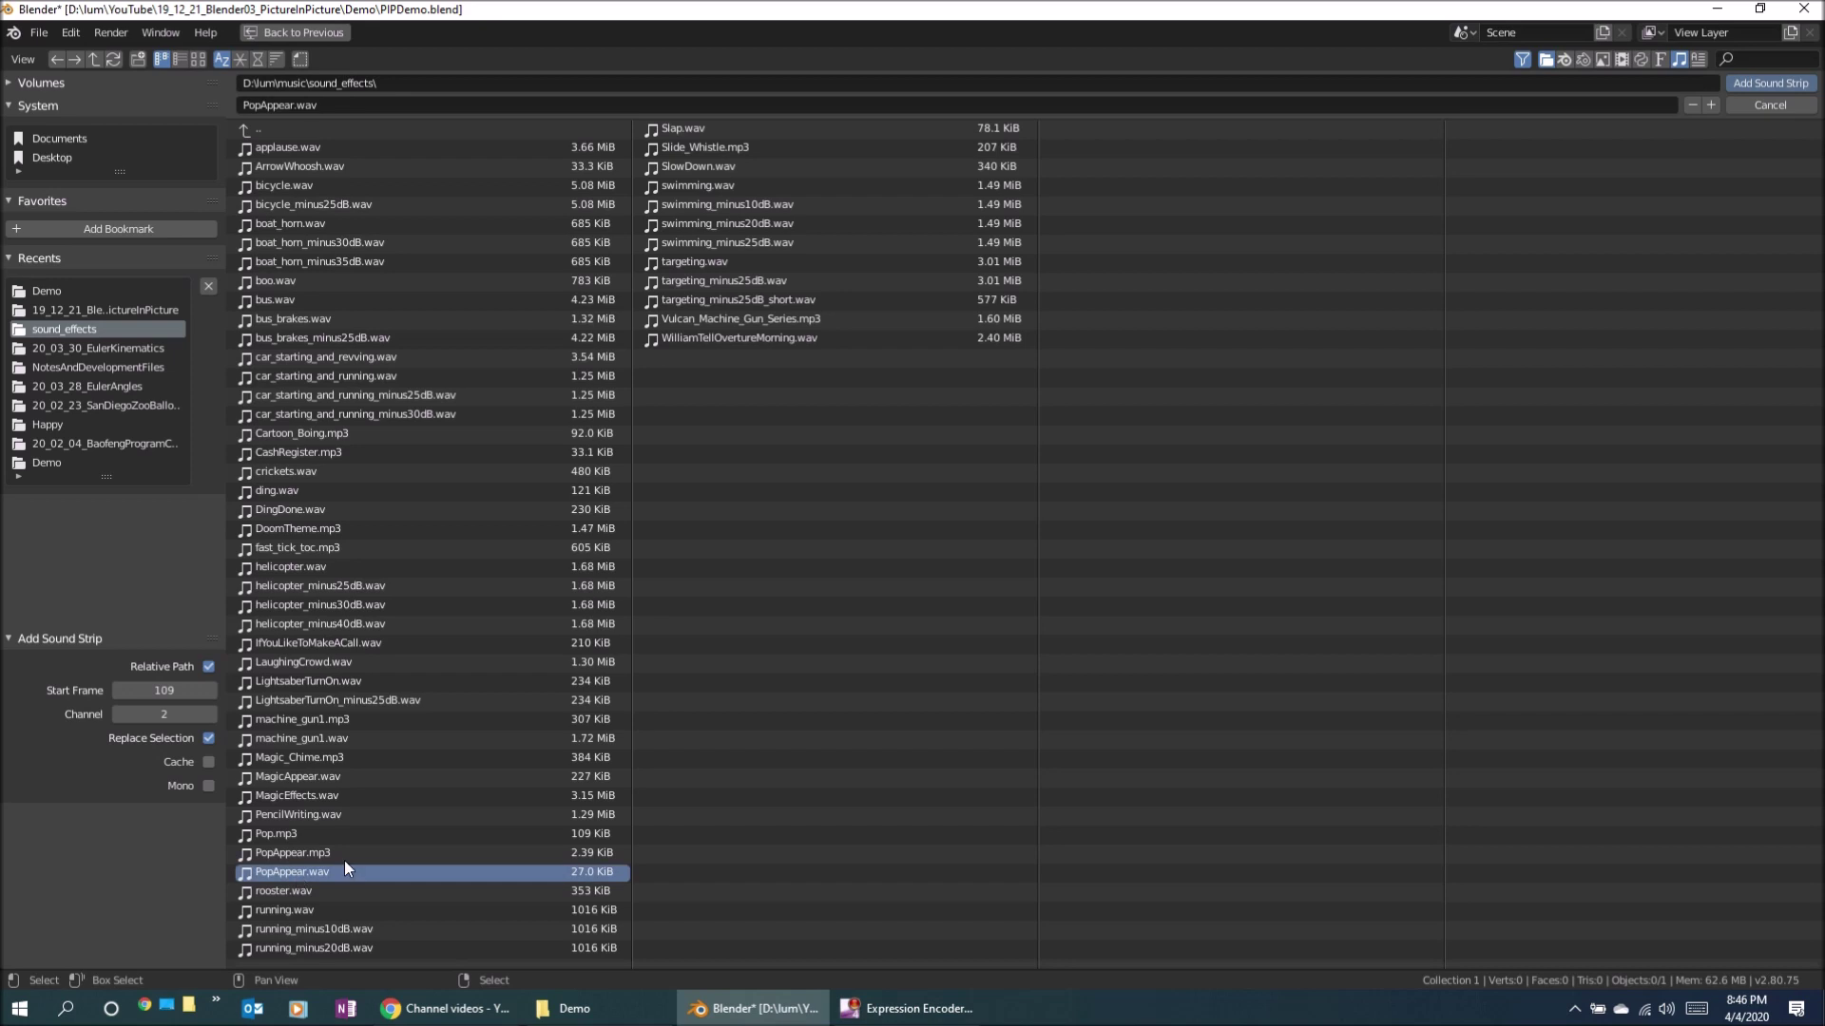
left_click(1760, 82)
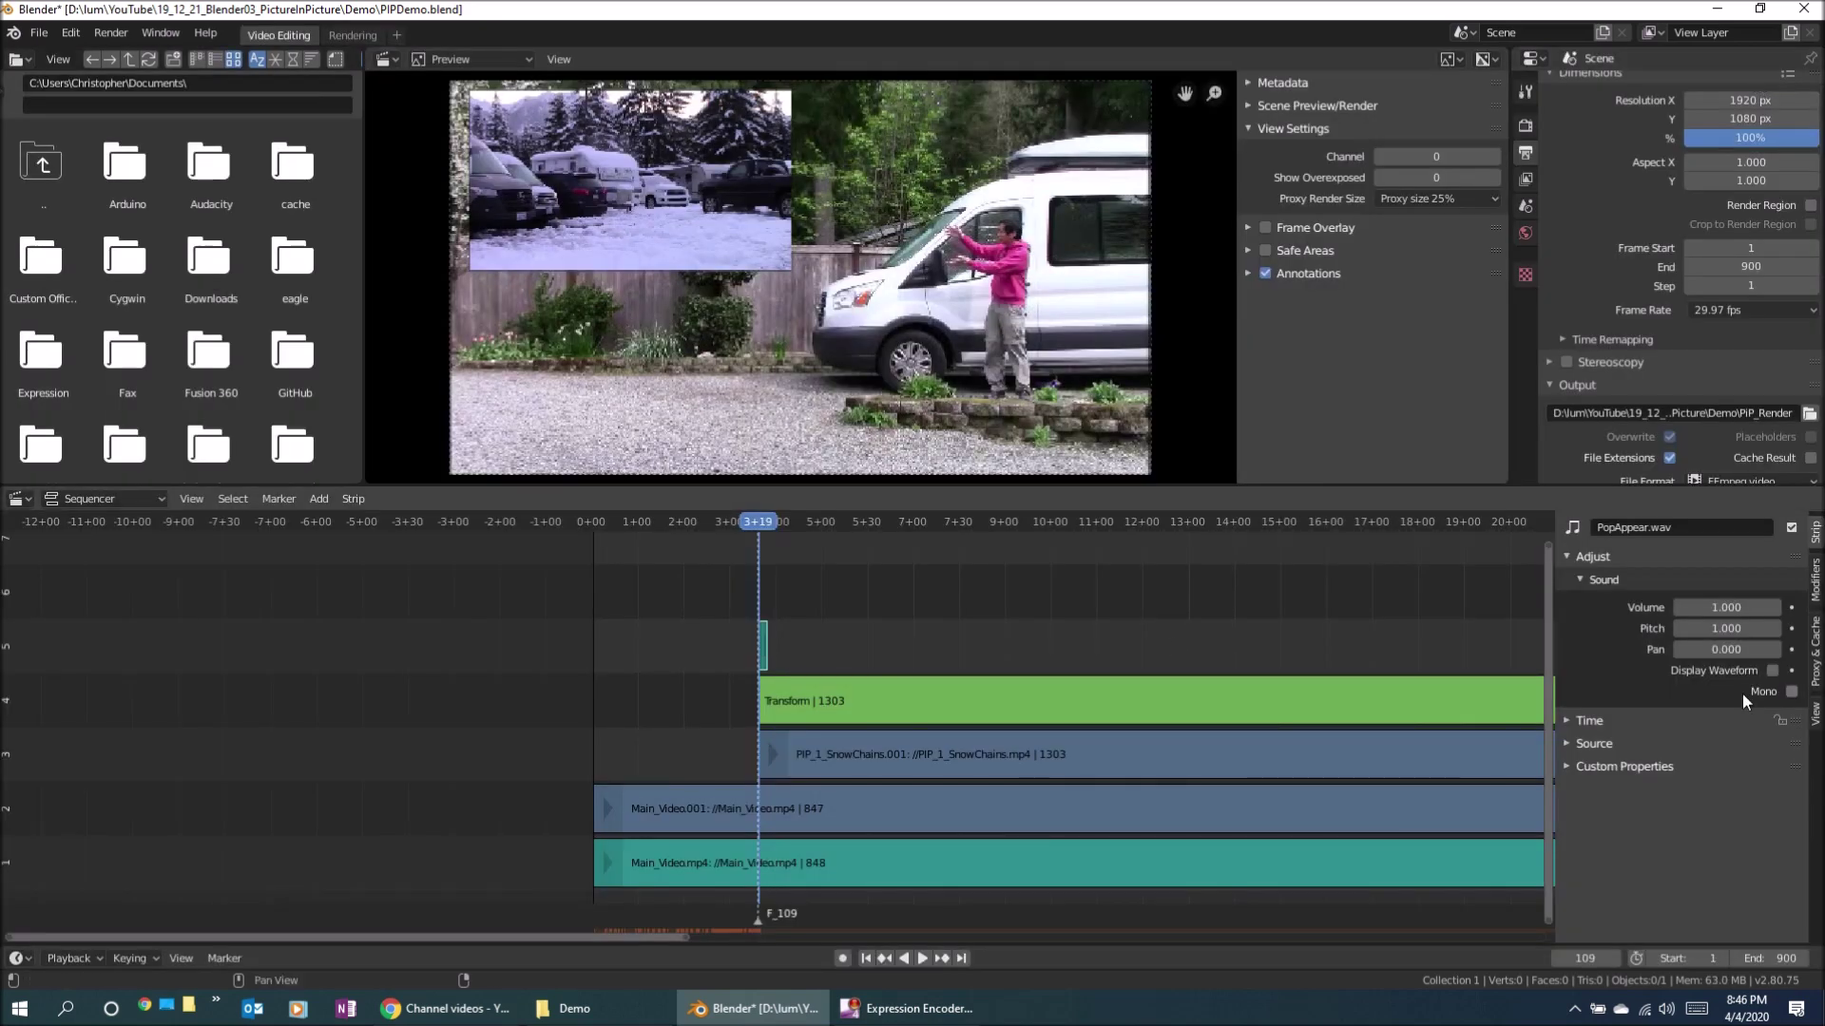
Set the PopAppear.wav strip's volume to 10.
left_click(1749, 607)
type("1.0")
key("BackSpace")
key("BackSpace")
type("0")
key("Return")
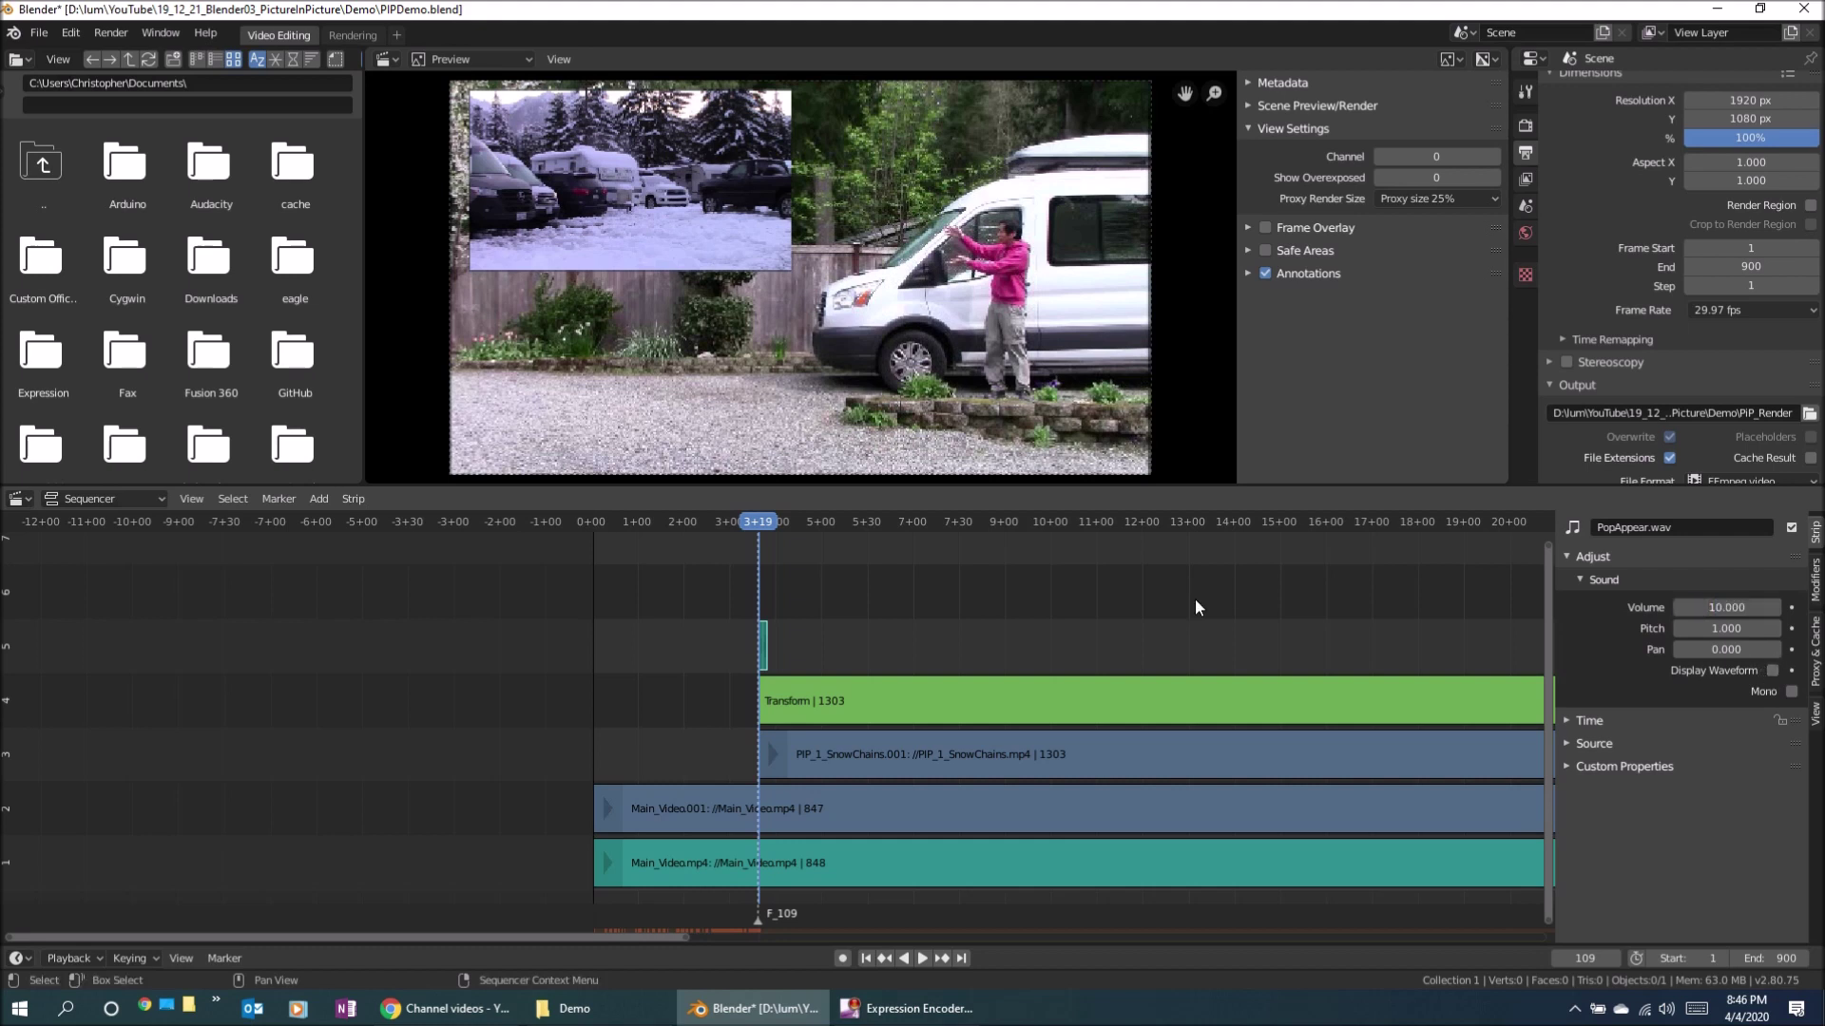
Play back the sequence from frame 91 through the start of the overlay to check its appearance and pop sound.
scroll(1058, 671, "down", 4)
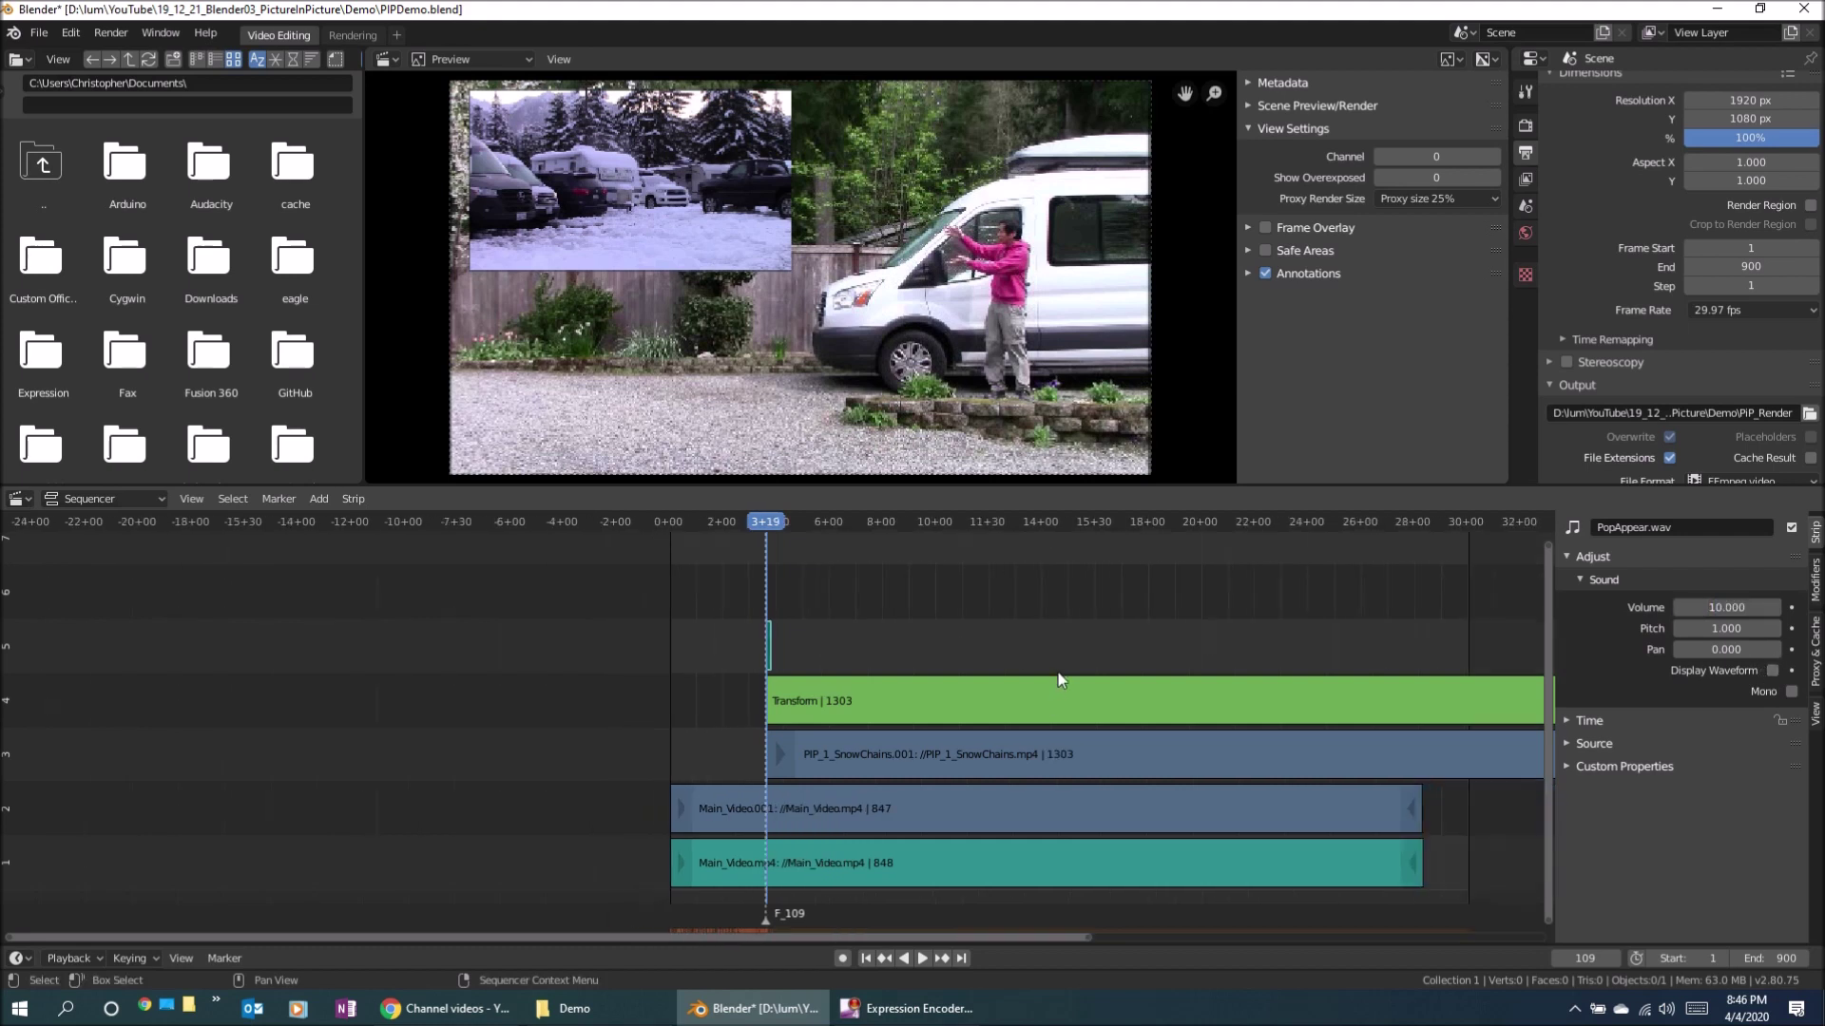
left_click(756, 525)
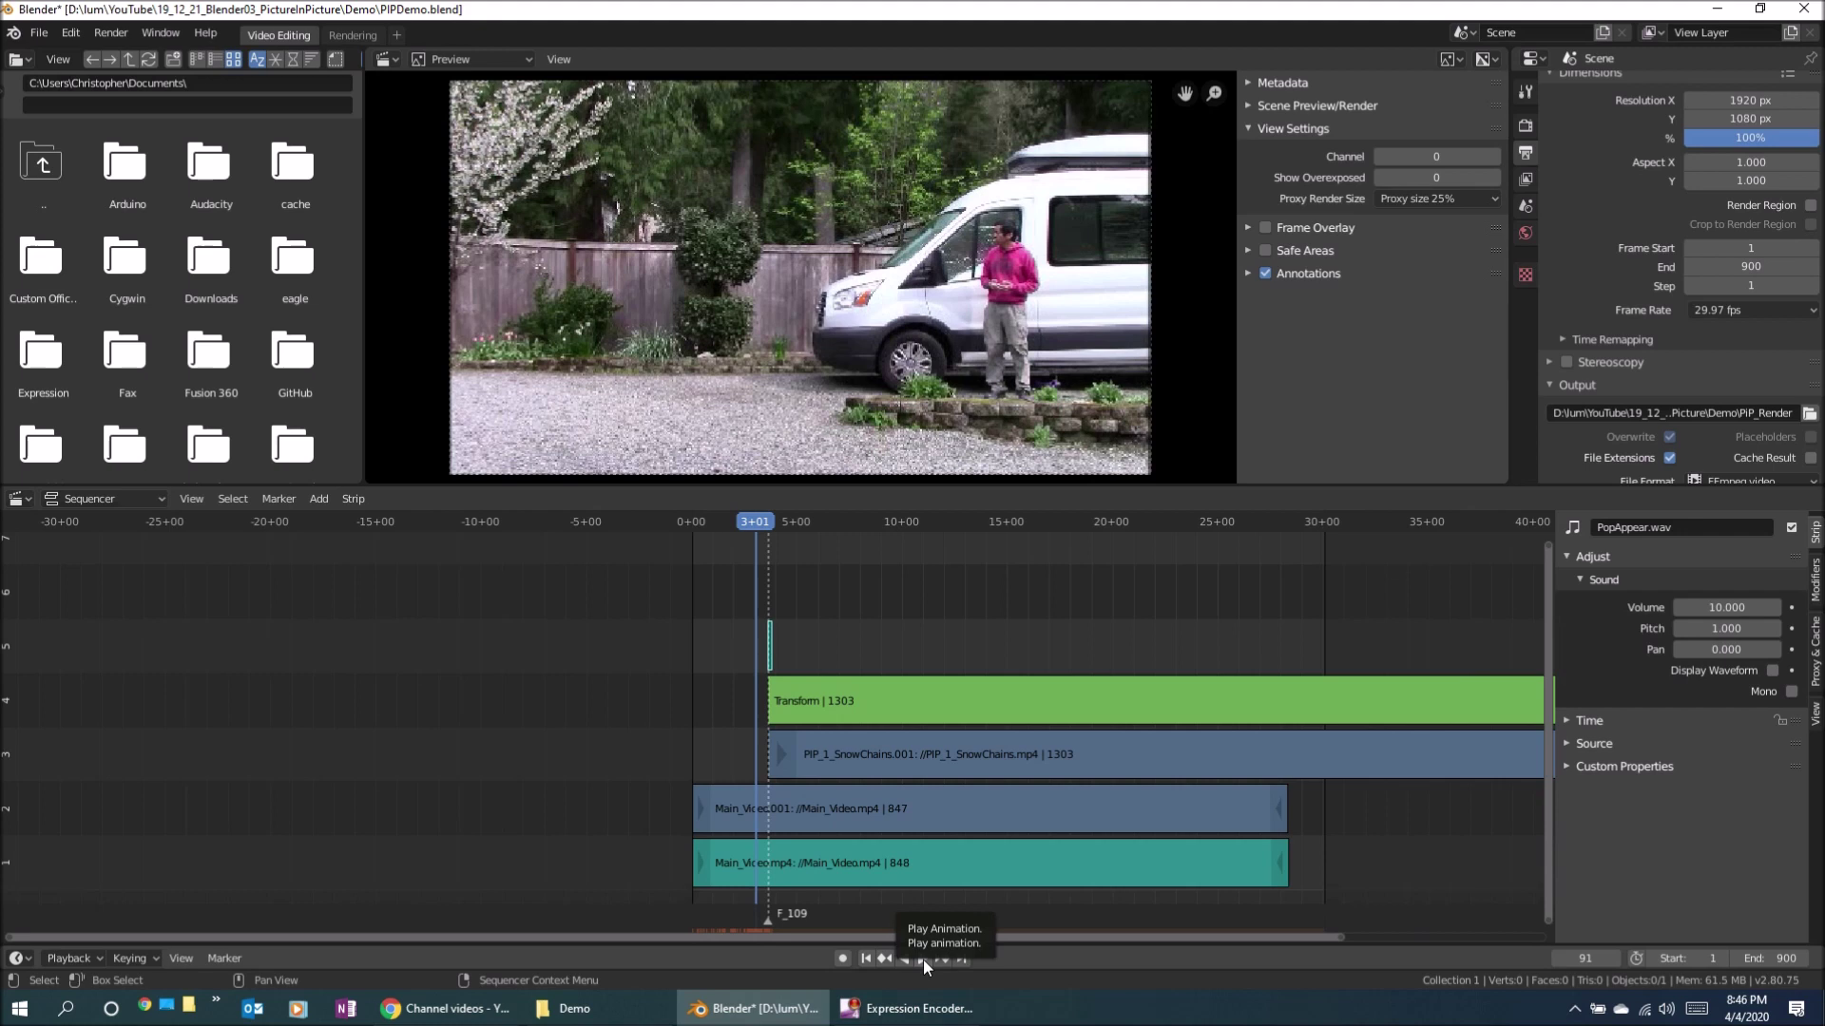
left_click(922, 960)
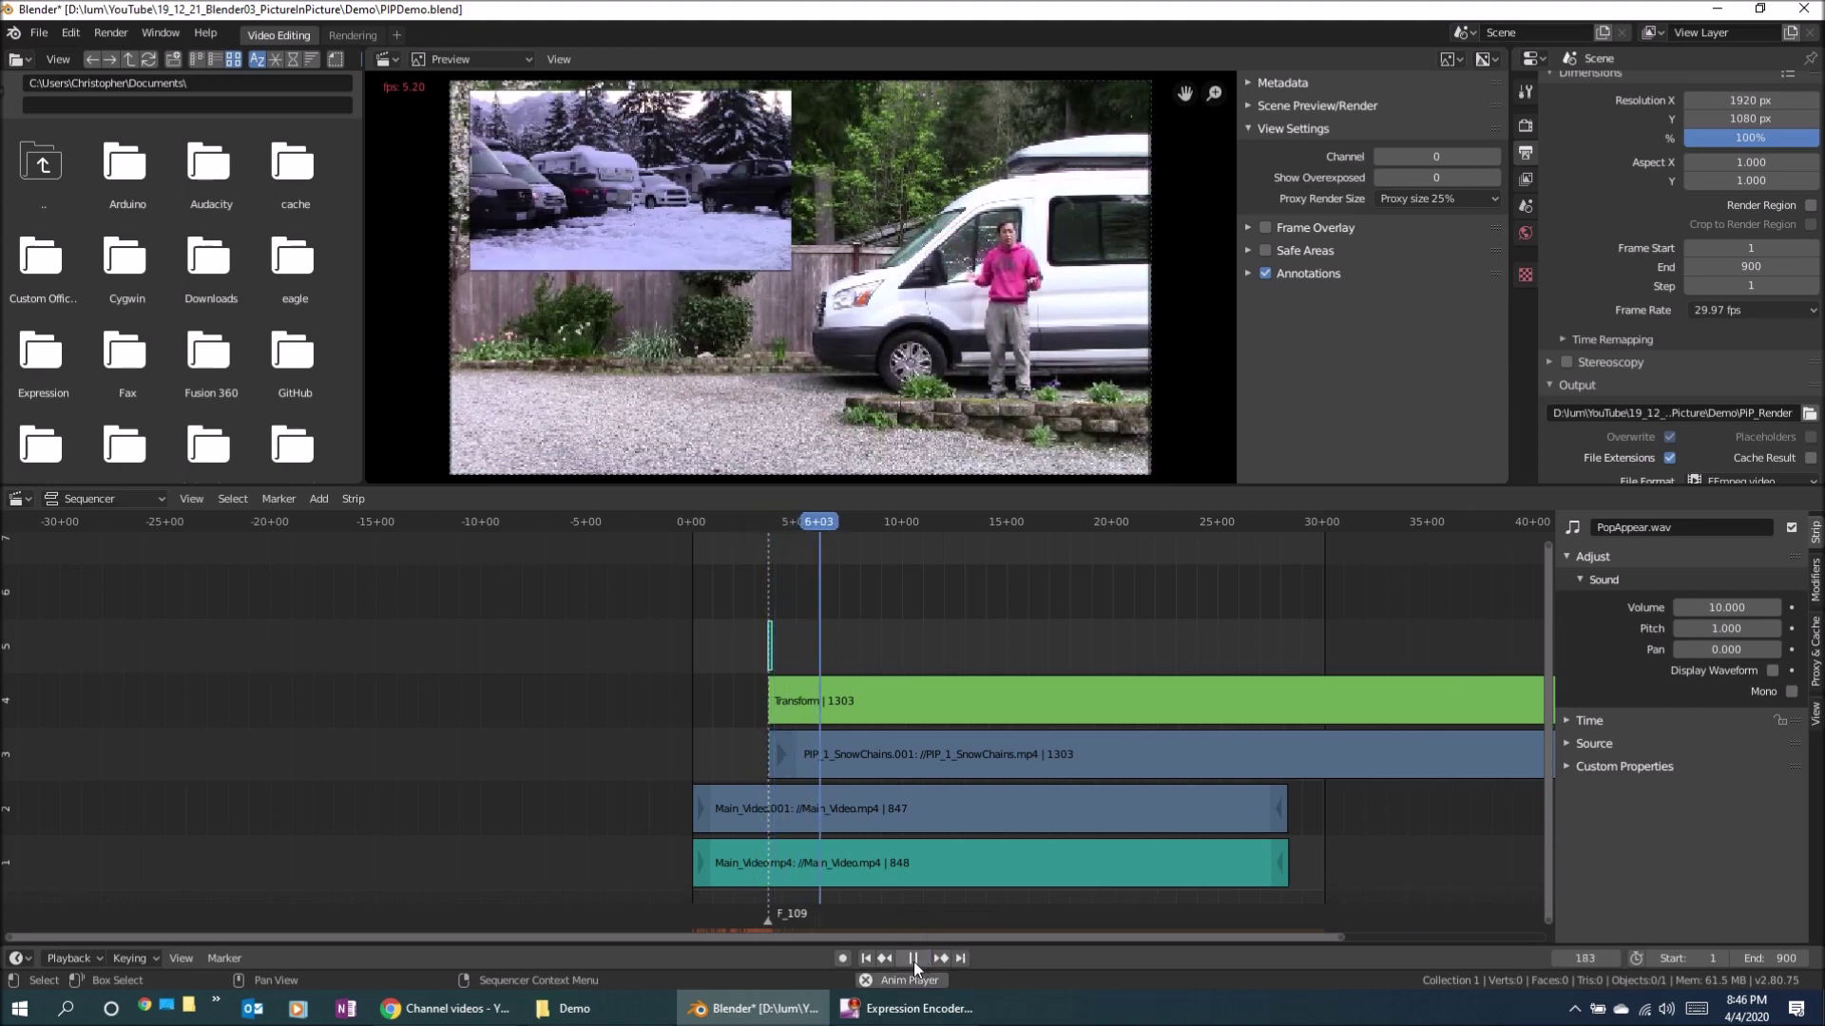
left_click(914, 959)
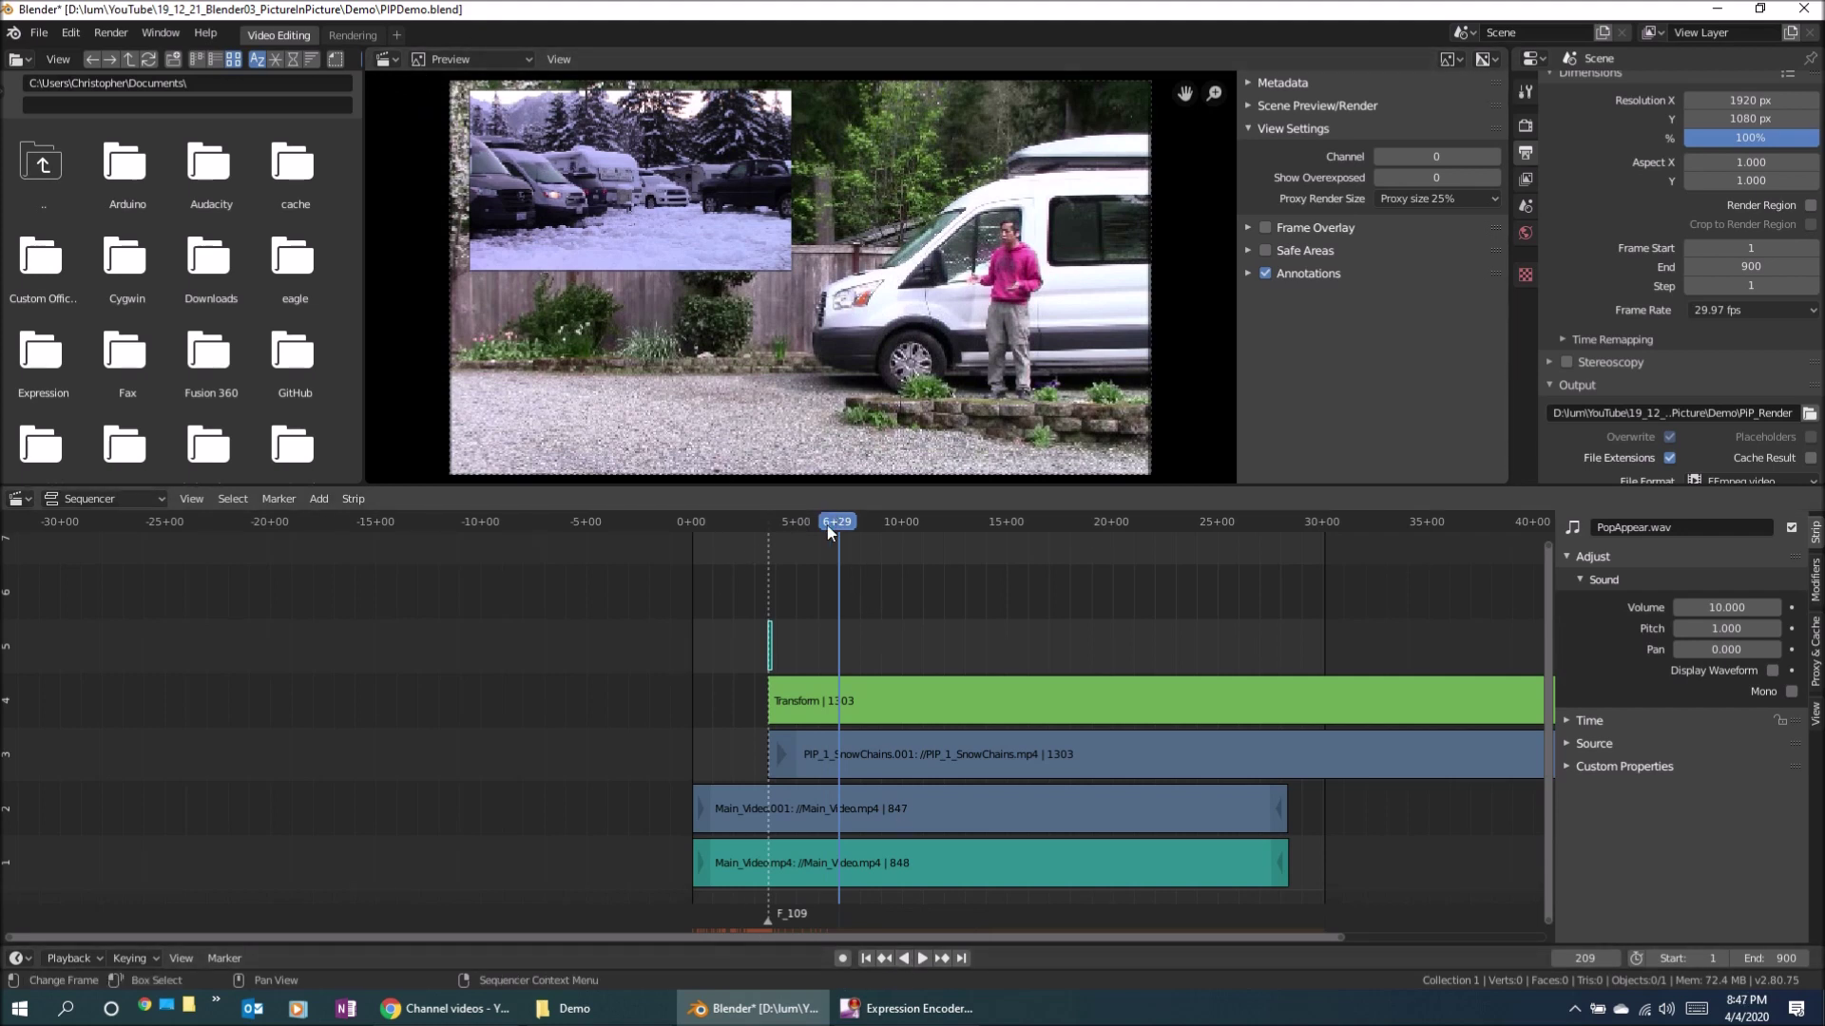
Play back the sequence from frame 54 past the start of the snow chains overlay to check how it appears.
left_click_drag(834, 525, 728, 537)
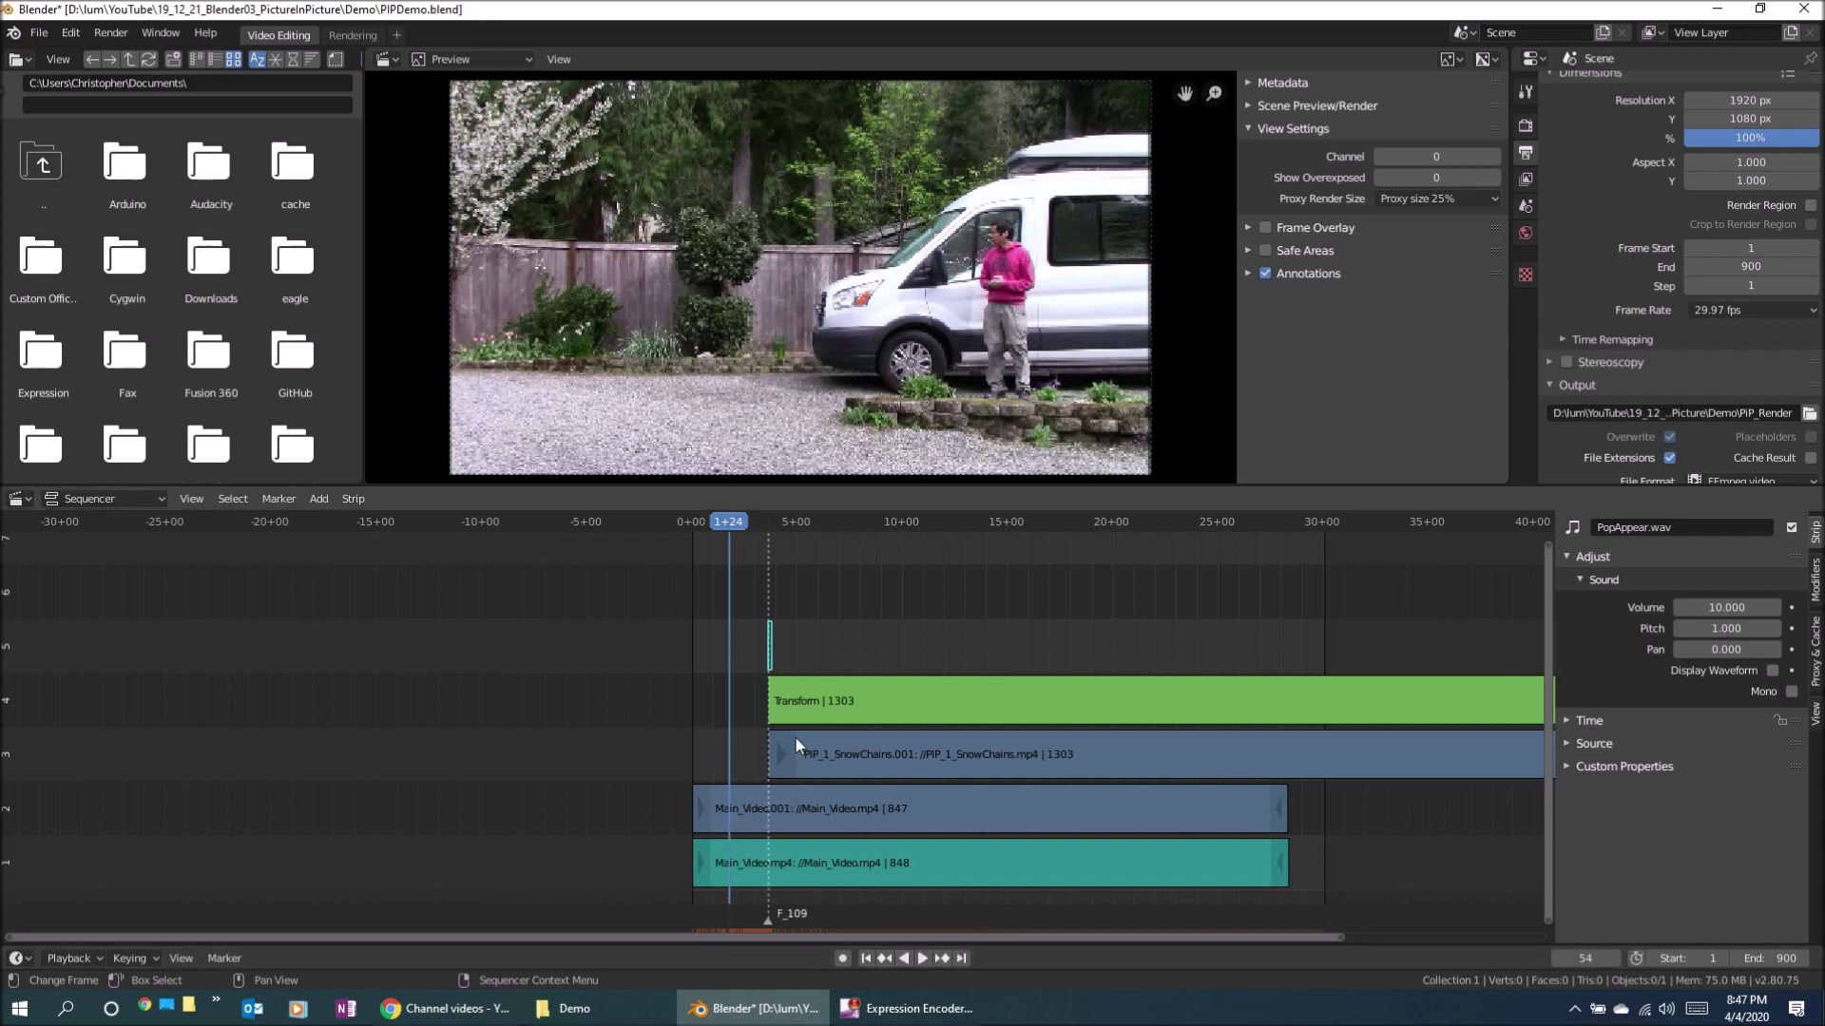
left_click(921, 960)
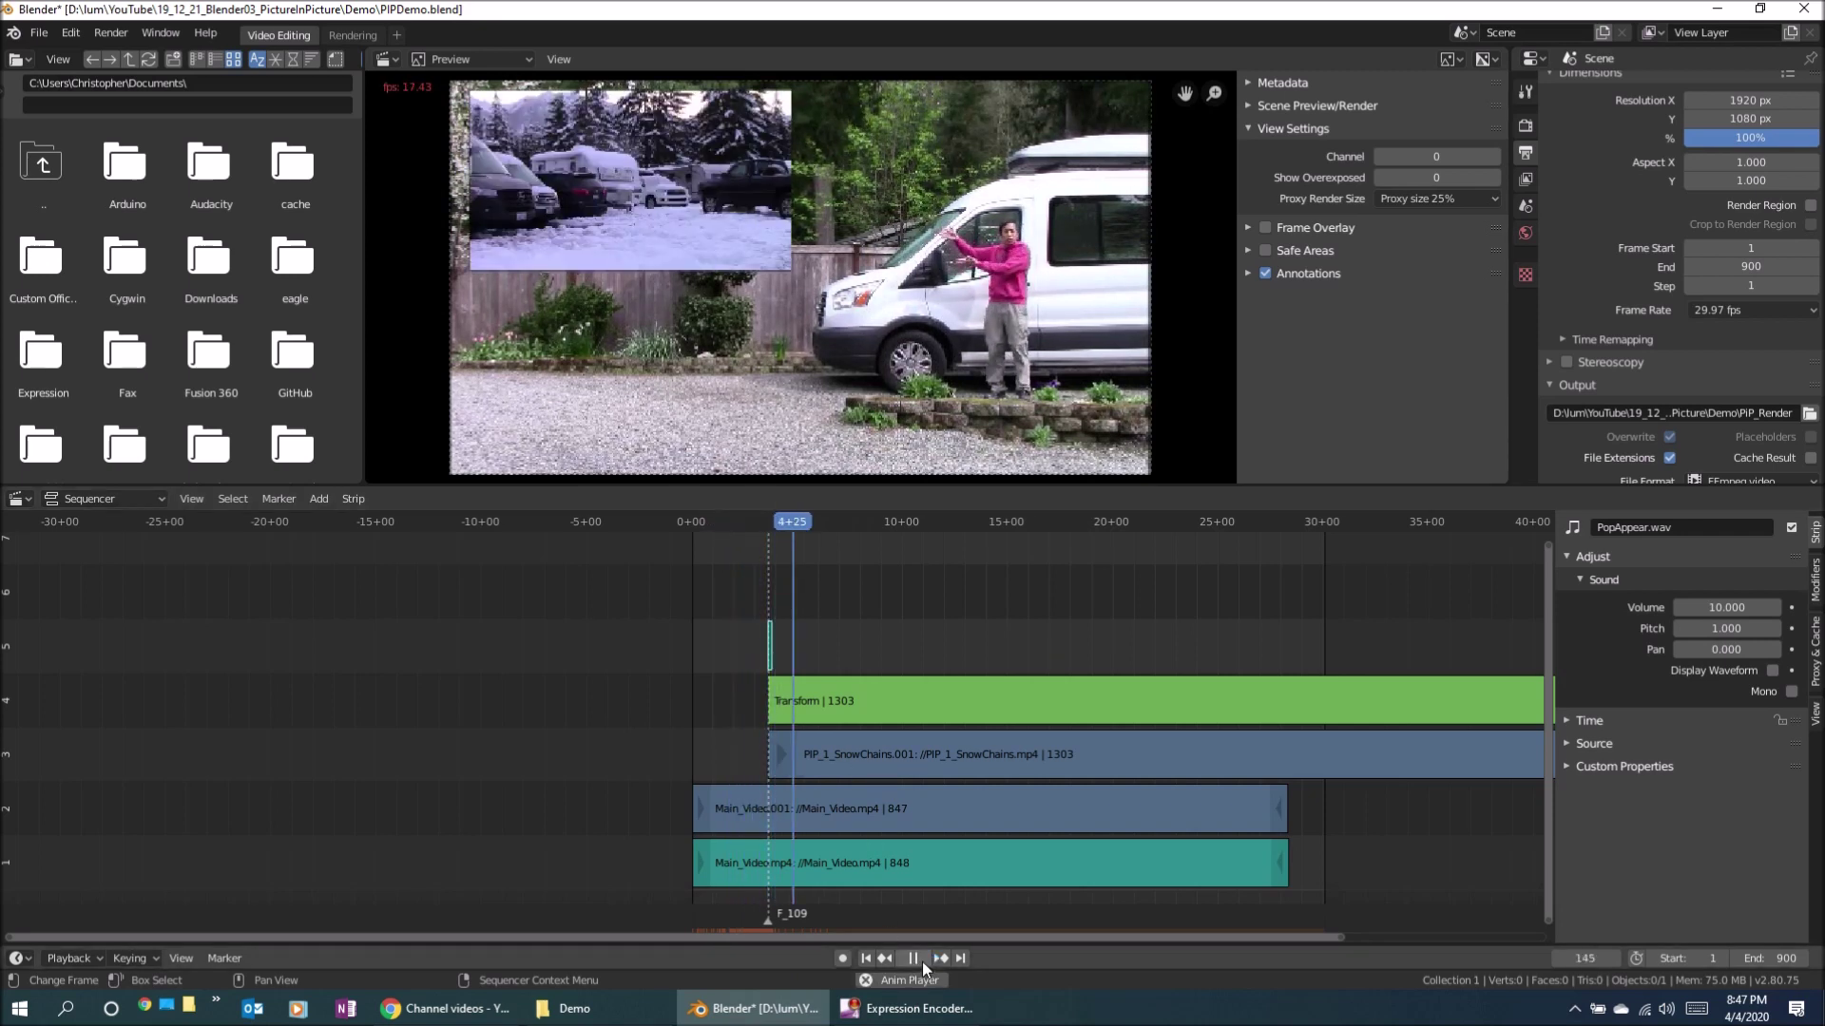
left_click(907, 957)
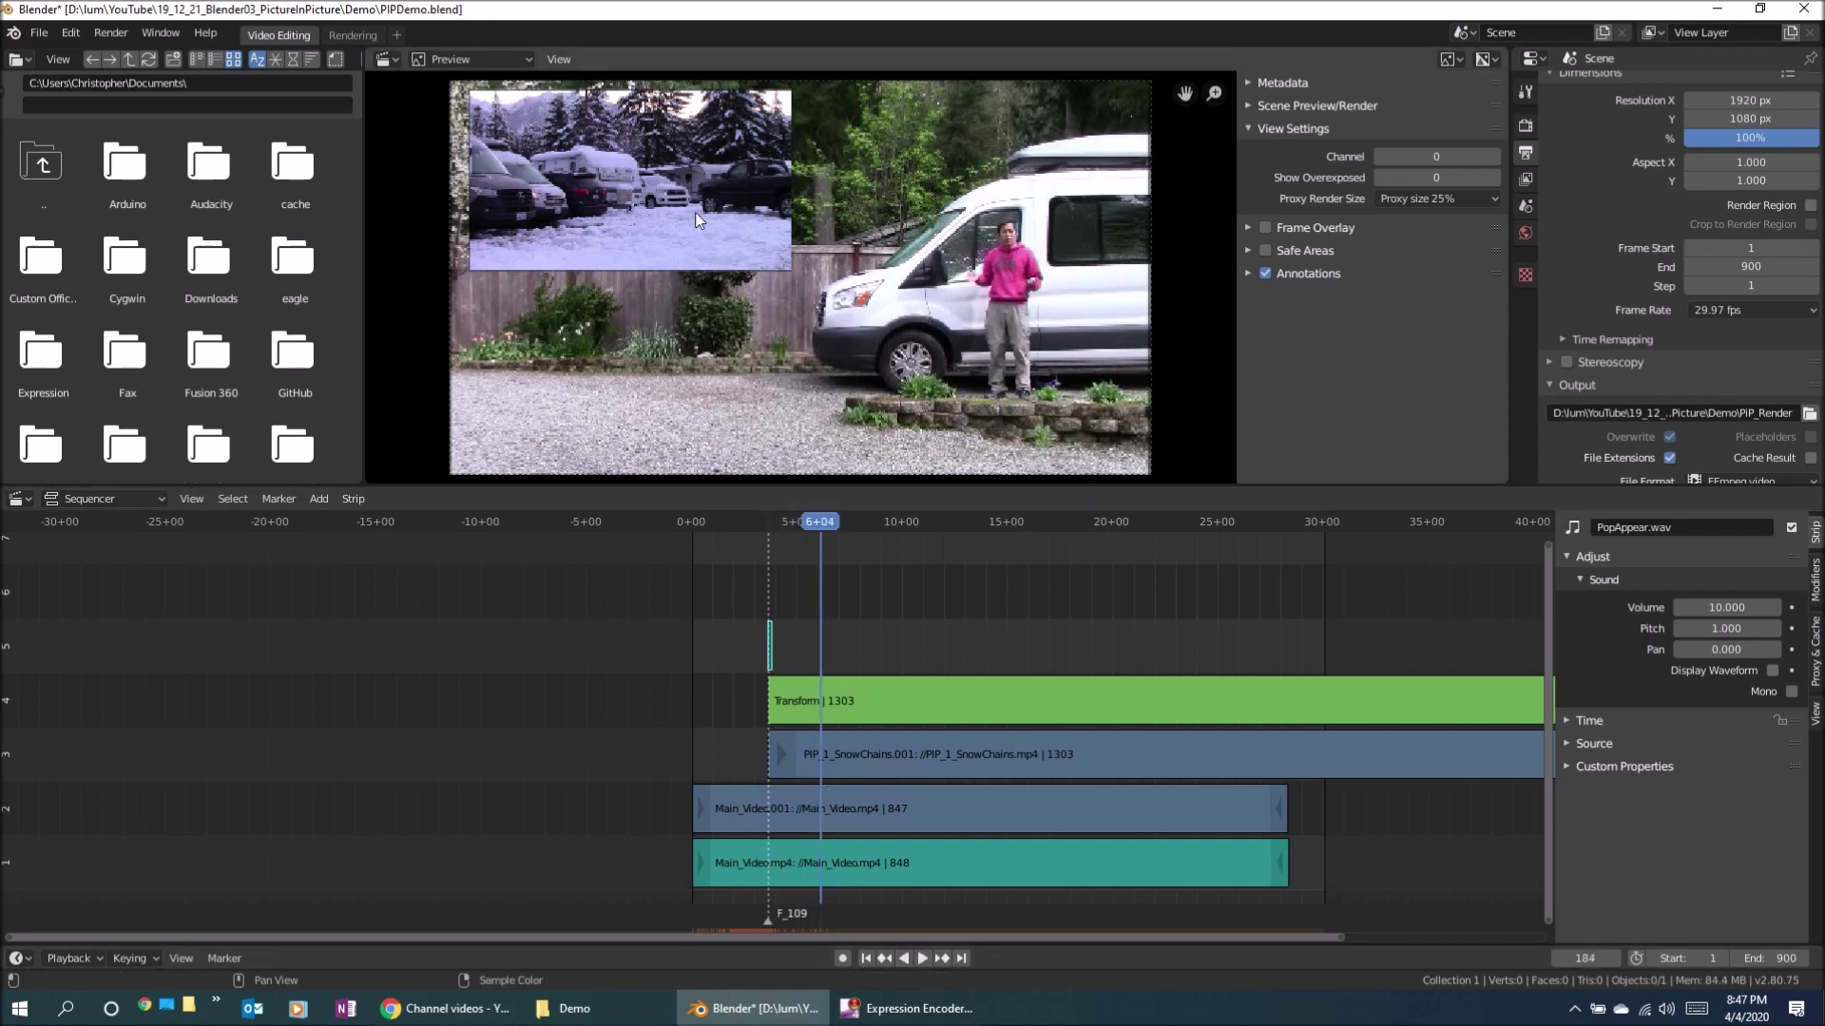
Enable a 25% strip proxy on the PIP_1_SnowChains.001 strip and rebuild its proxy and timecode indices.
left_click(912, 766)
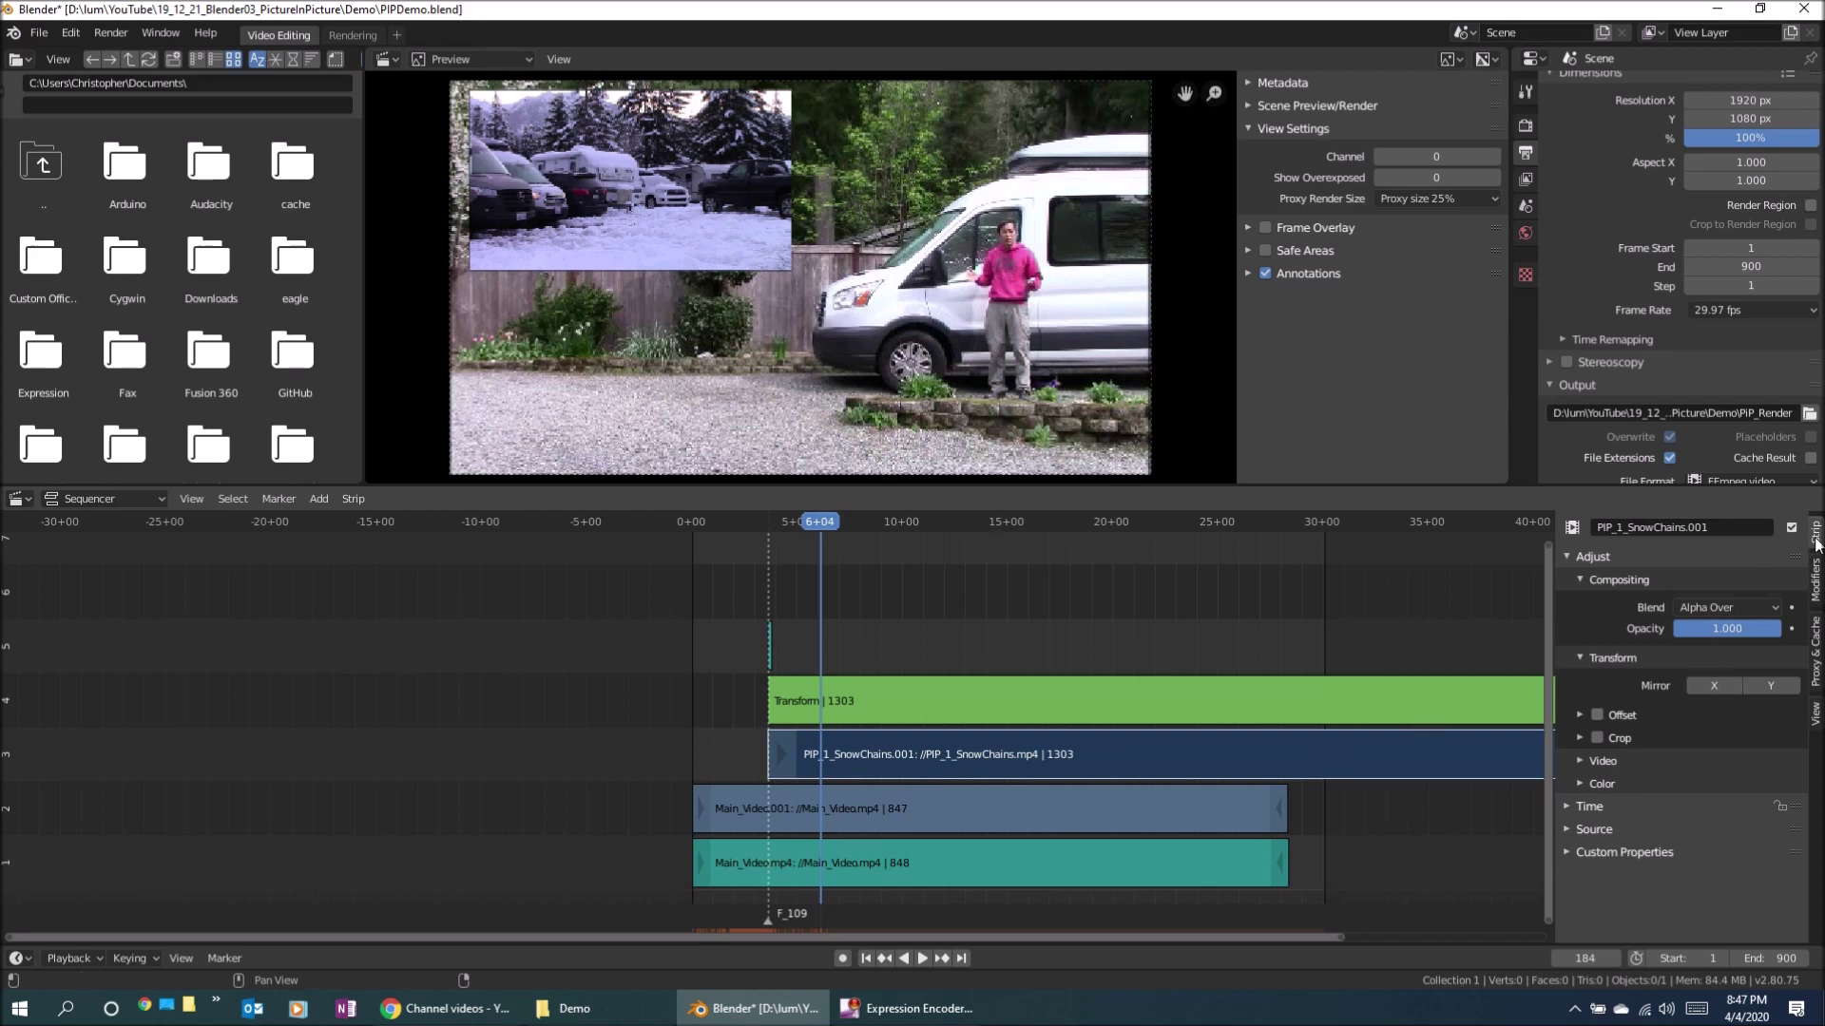
left_click(1817, 668)
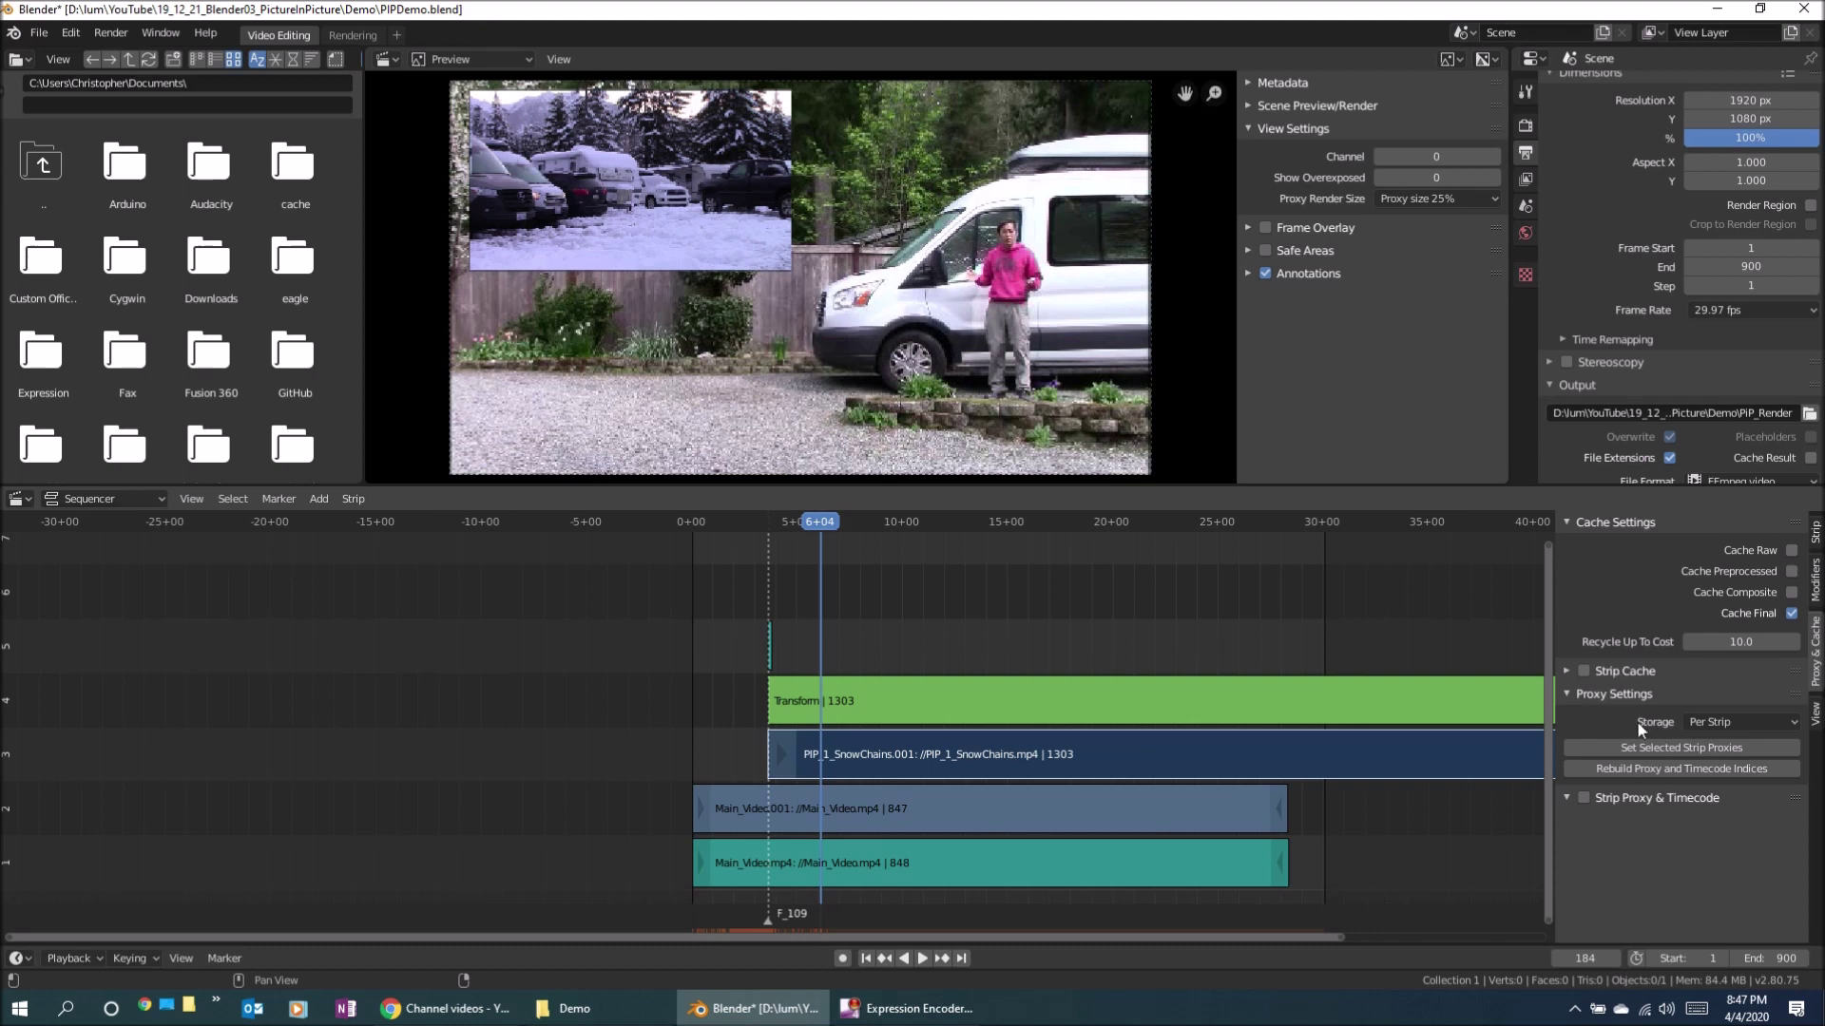
left_click(1583, 797)
scroll(1635, 806, "down", 1)
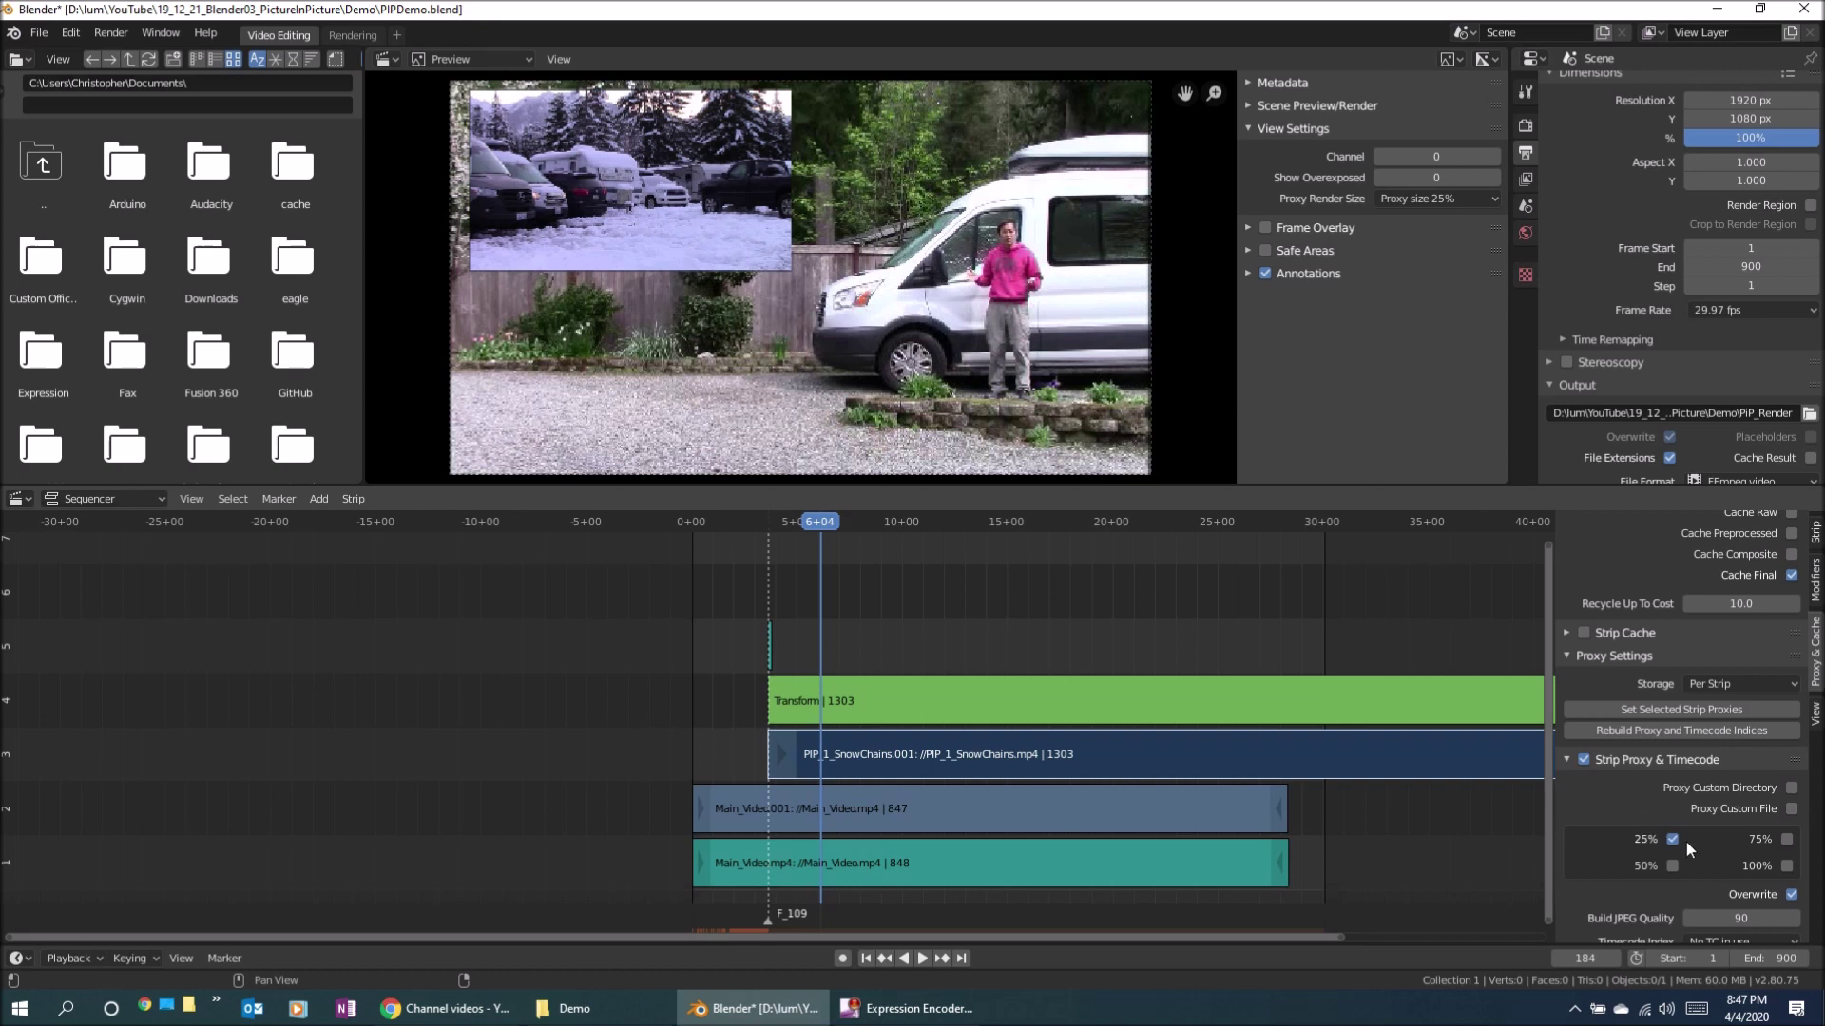
left_click(1645, 731)
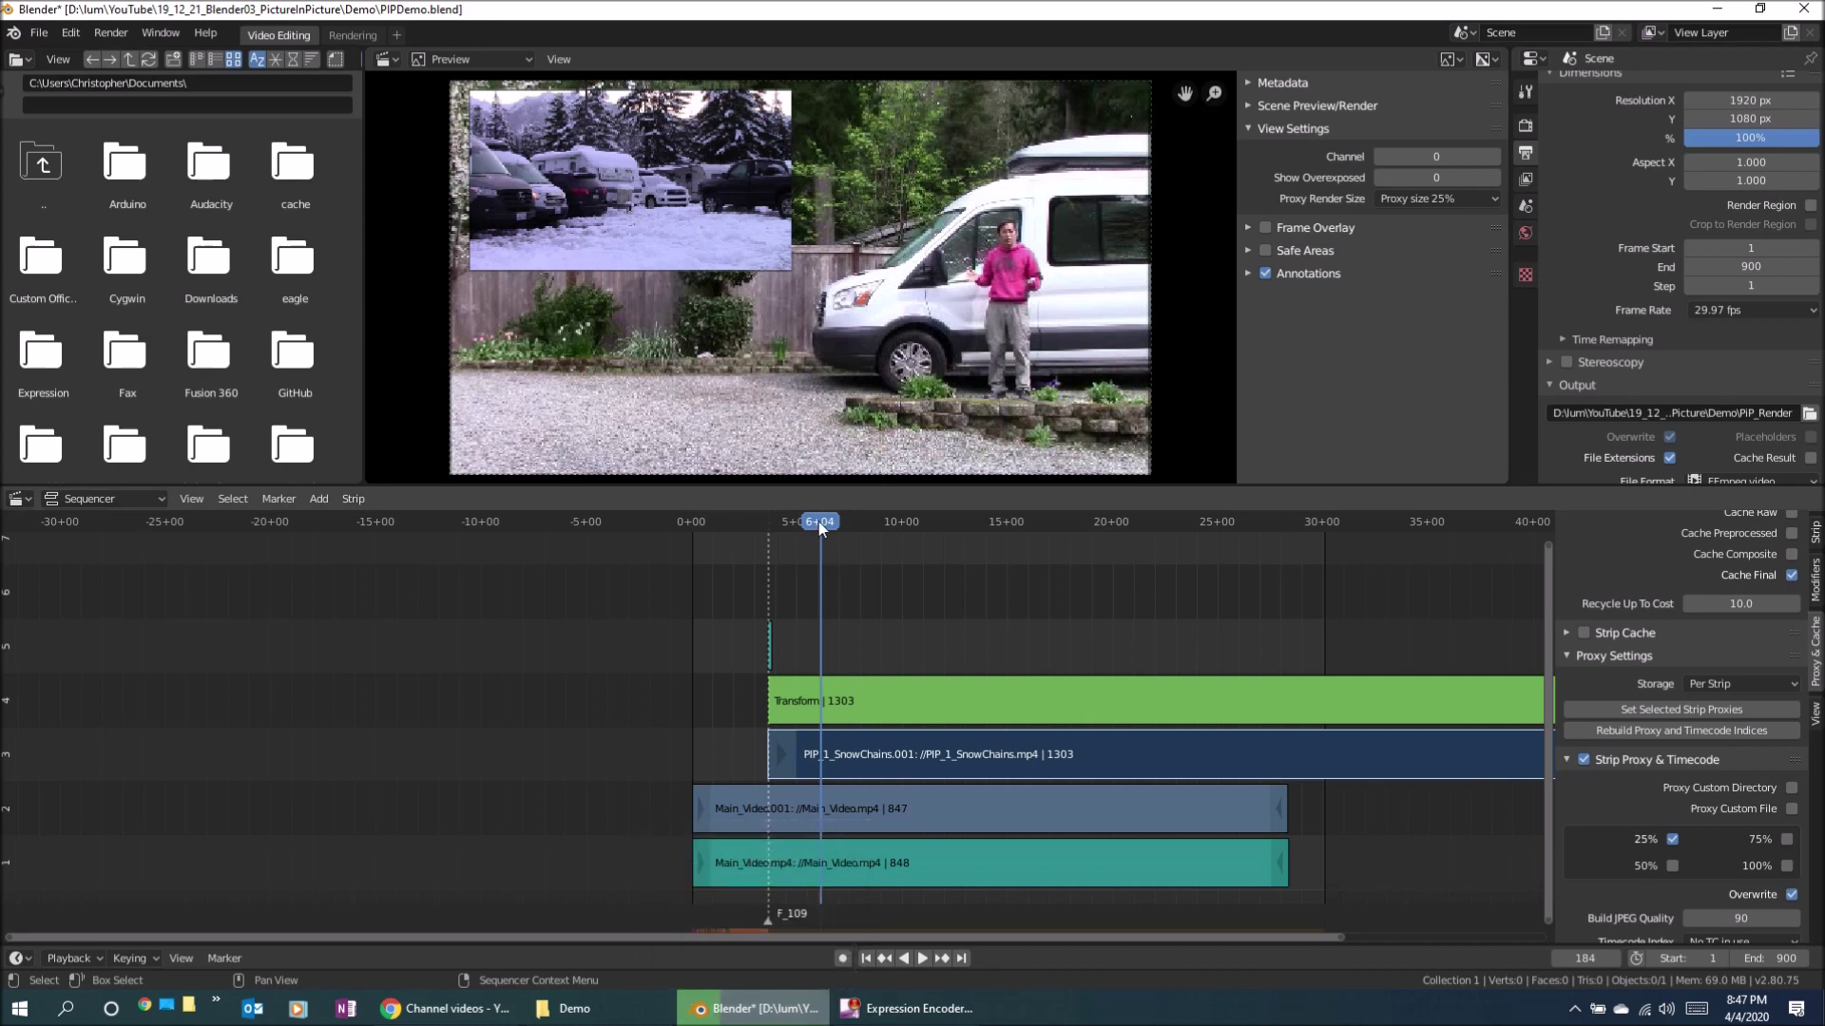
Play and scrub through the overlaid sequence to frame 535 and add a marker there.
key("space")
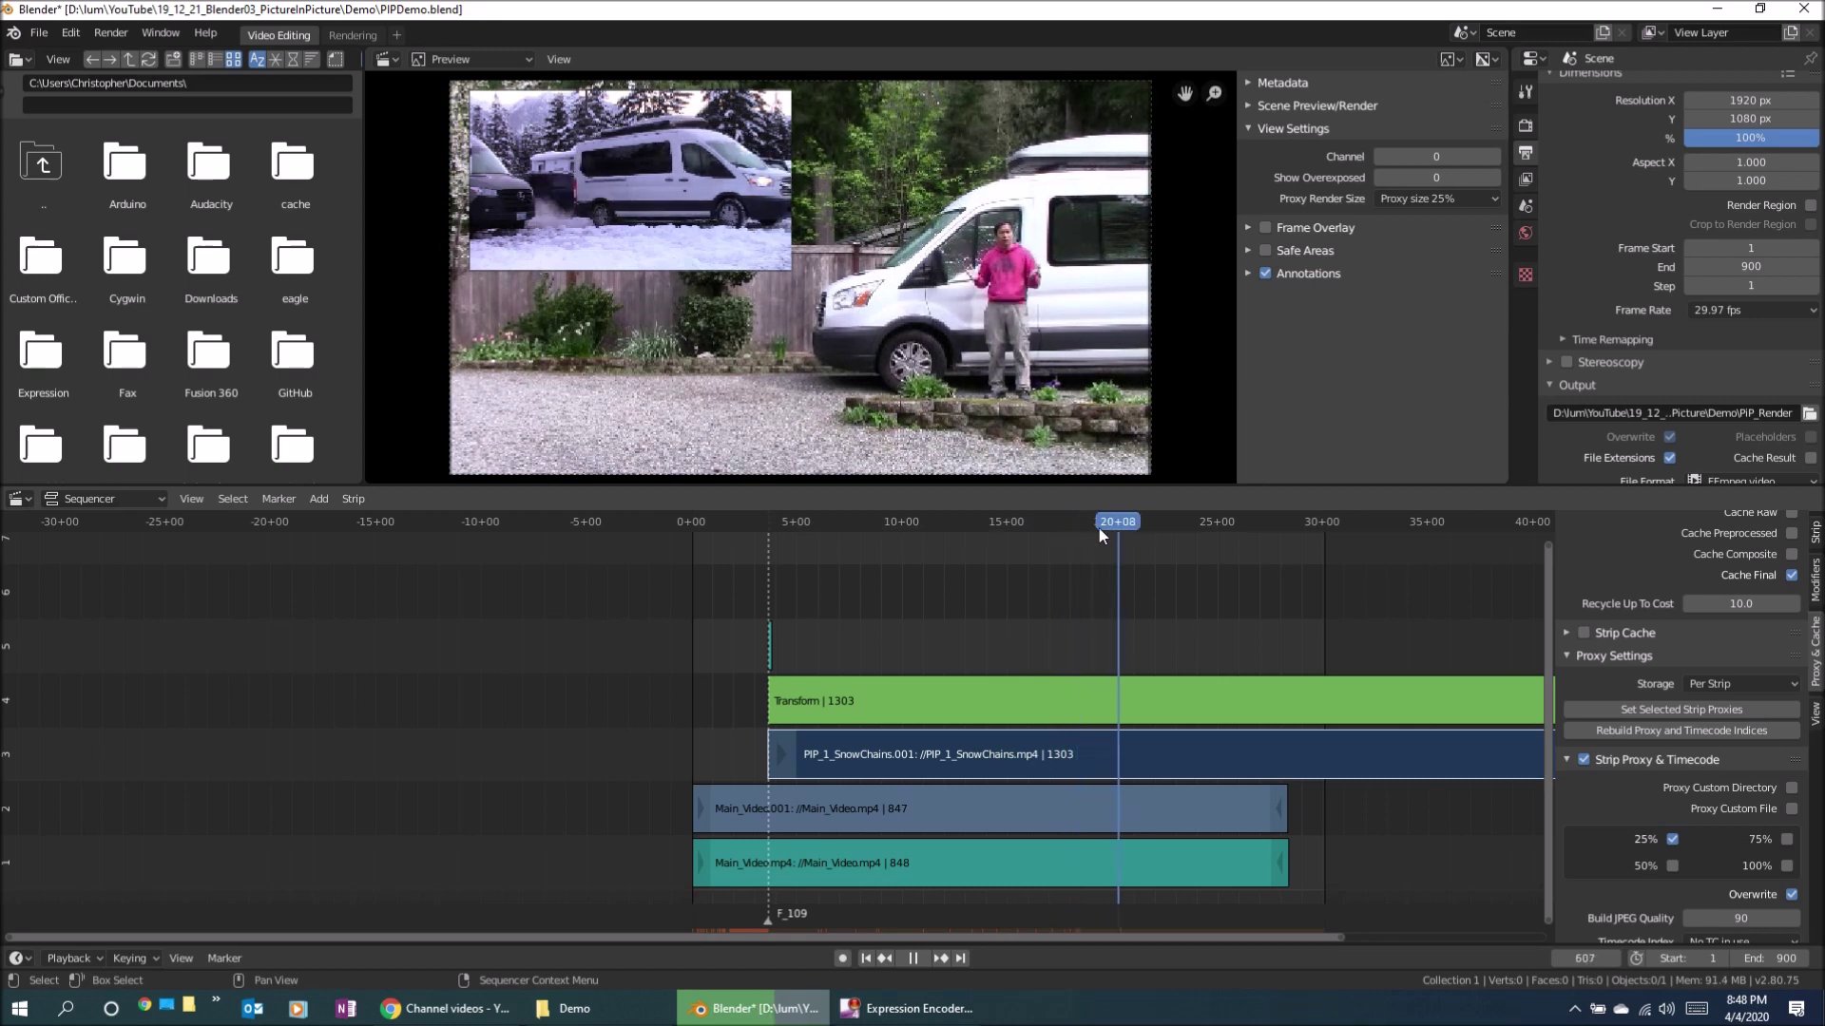
left_click(1071, 525)
left_click_drag(1069, 532, 1048, 538)
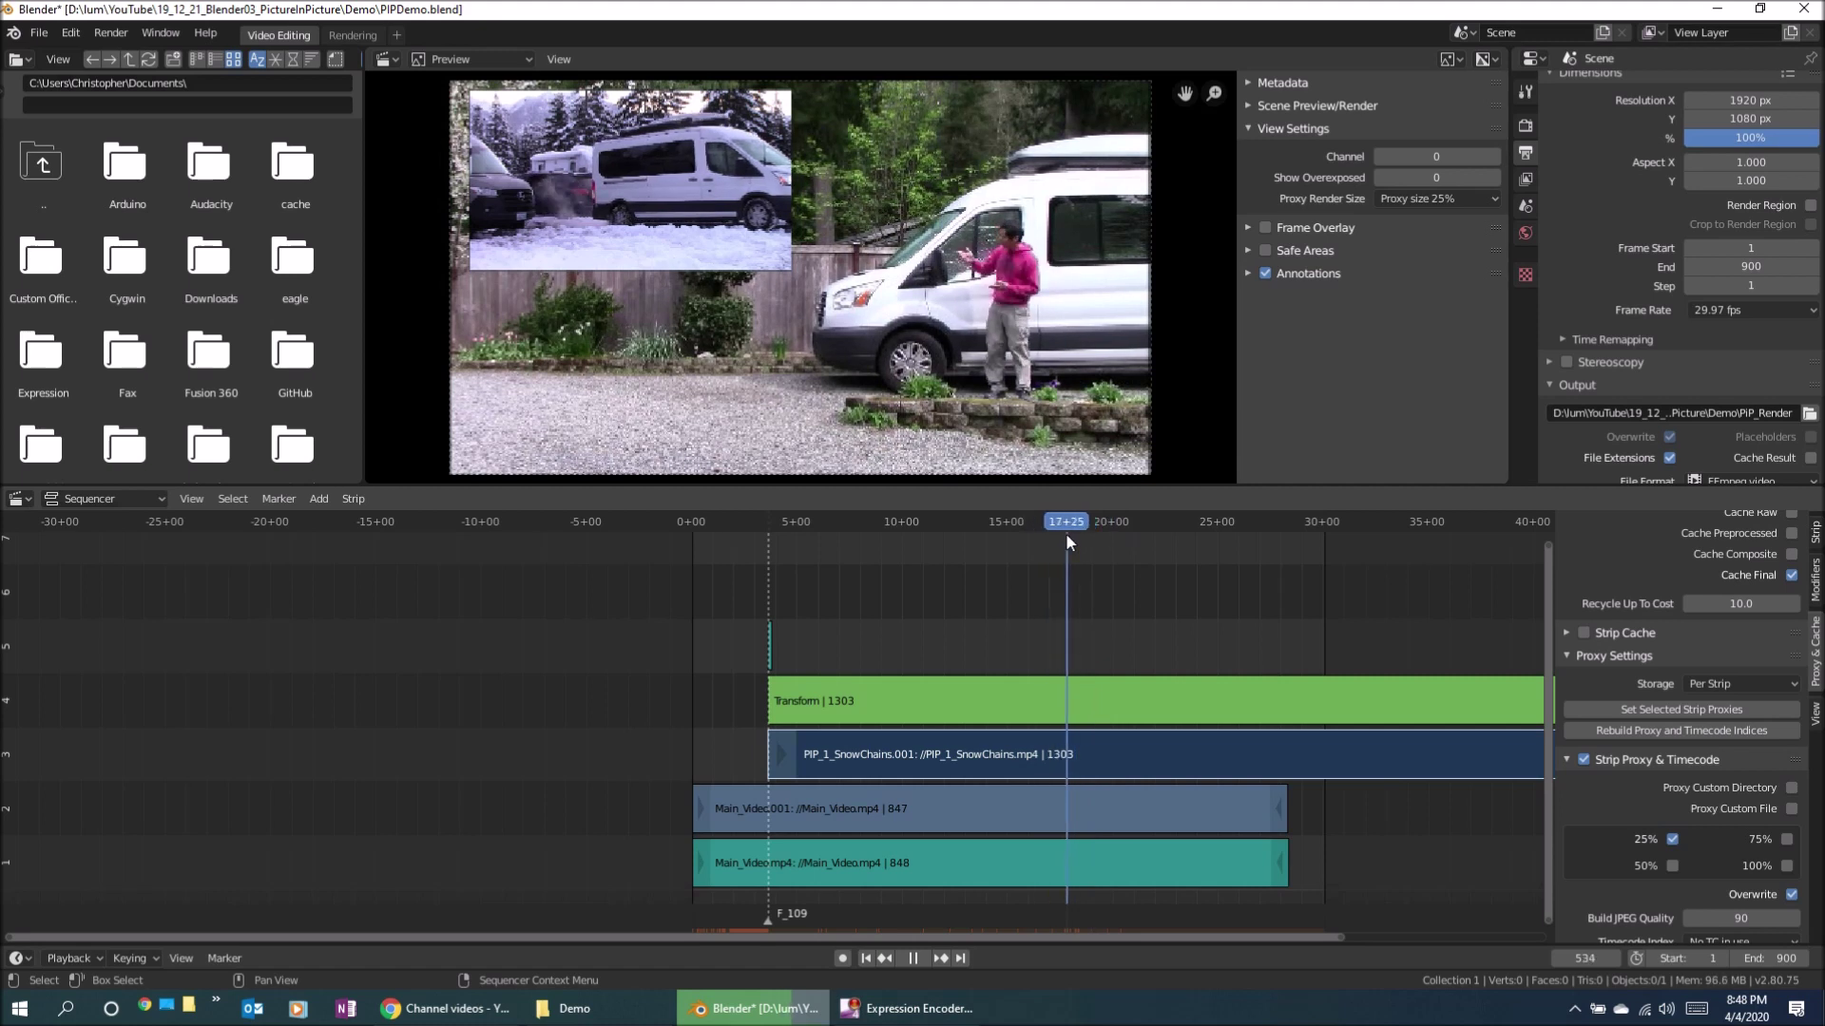
key("space")
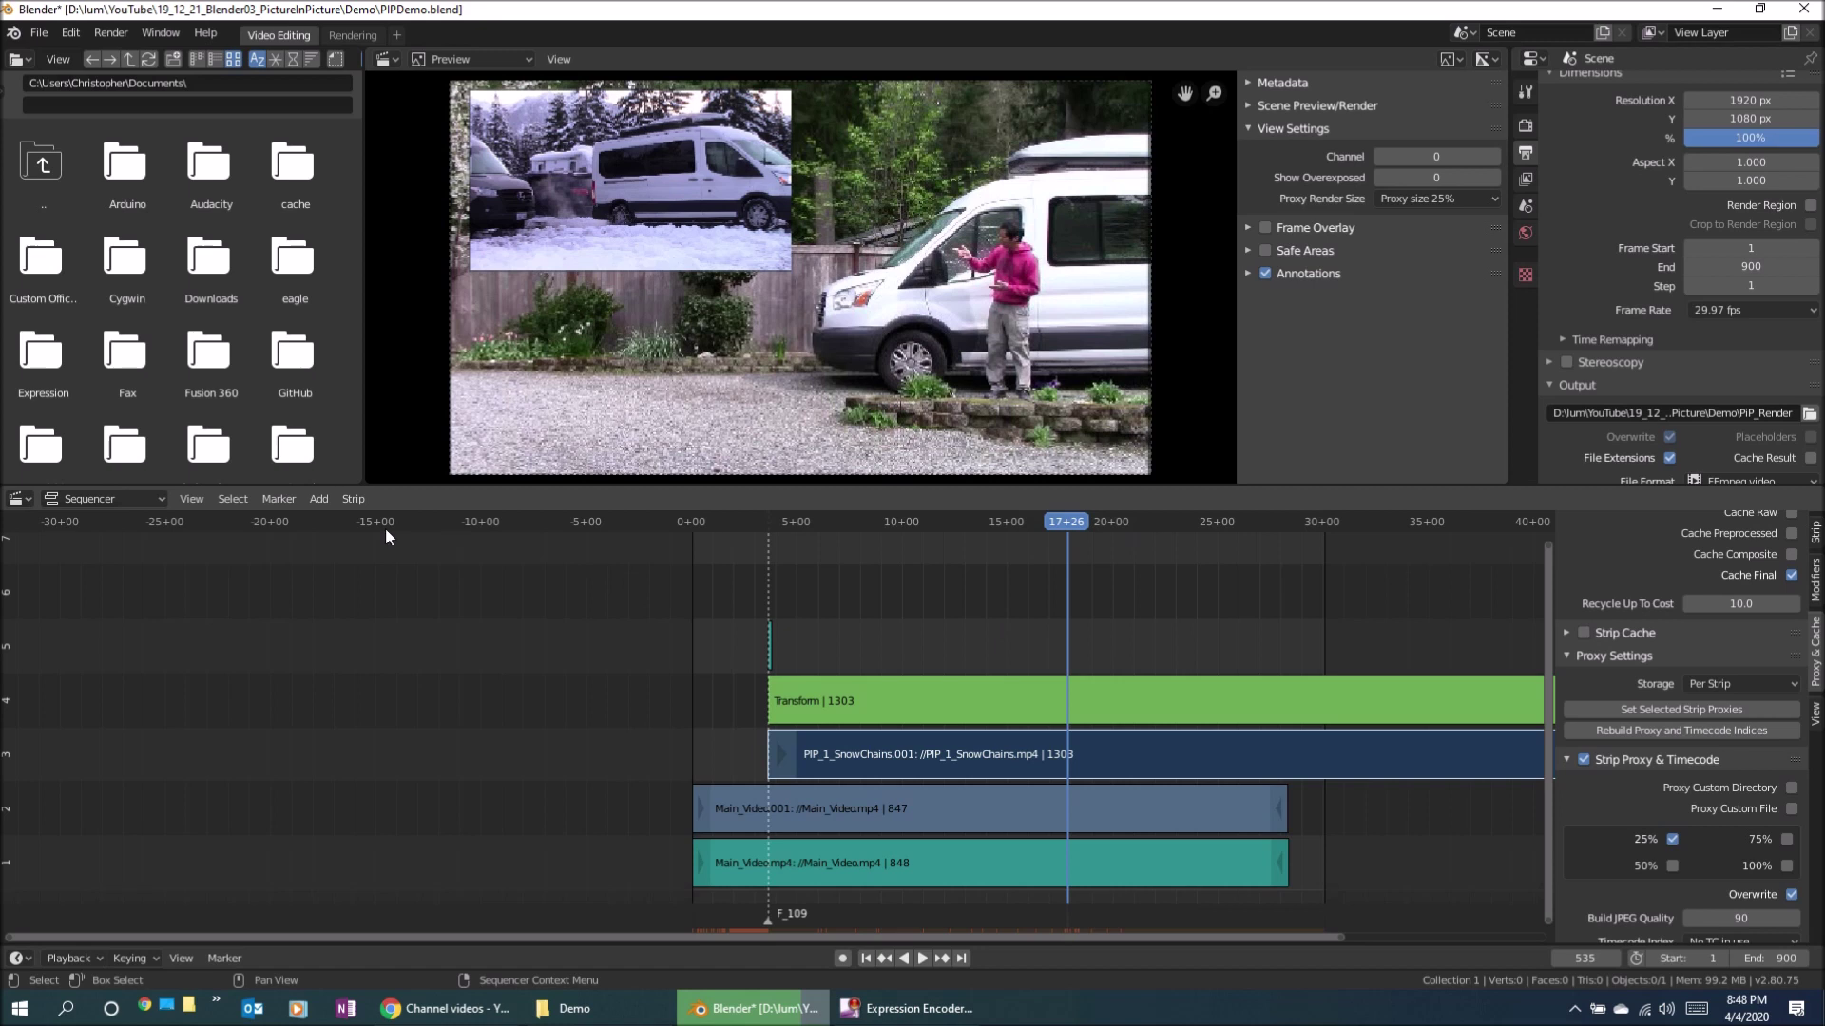
left_click(285, 500)
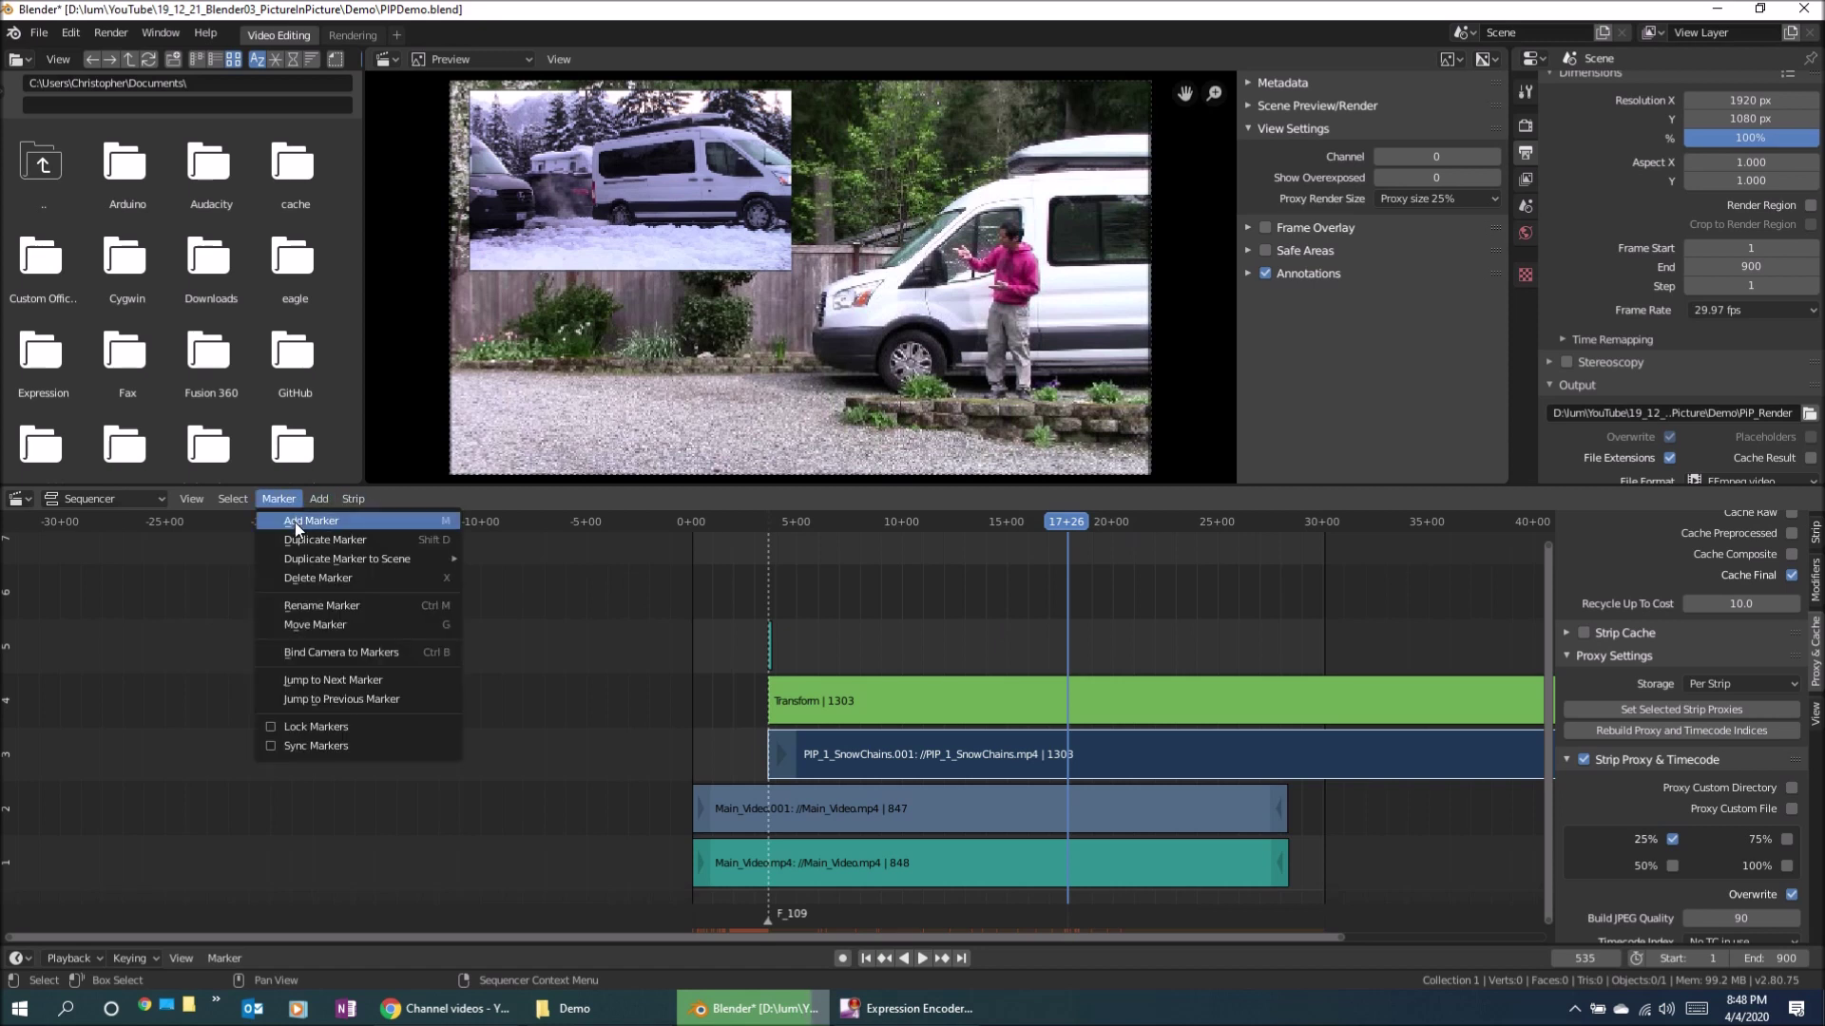
left_click(295, 524)
Add PIP_2_Driving.mp4 from the Demo folder as a movie strip with sound starting at frame 535.
left_click(320, 498)
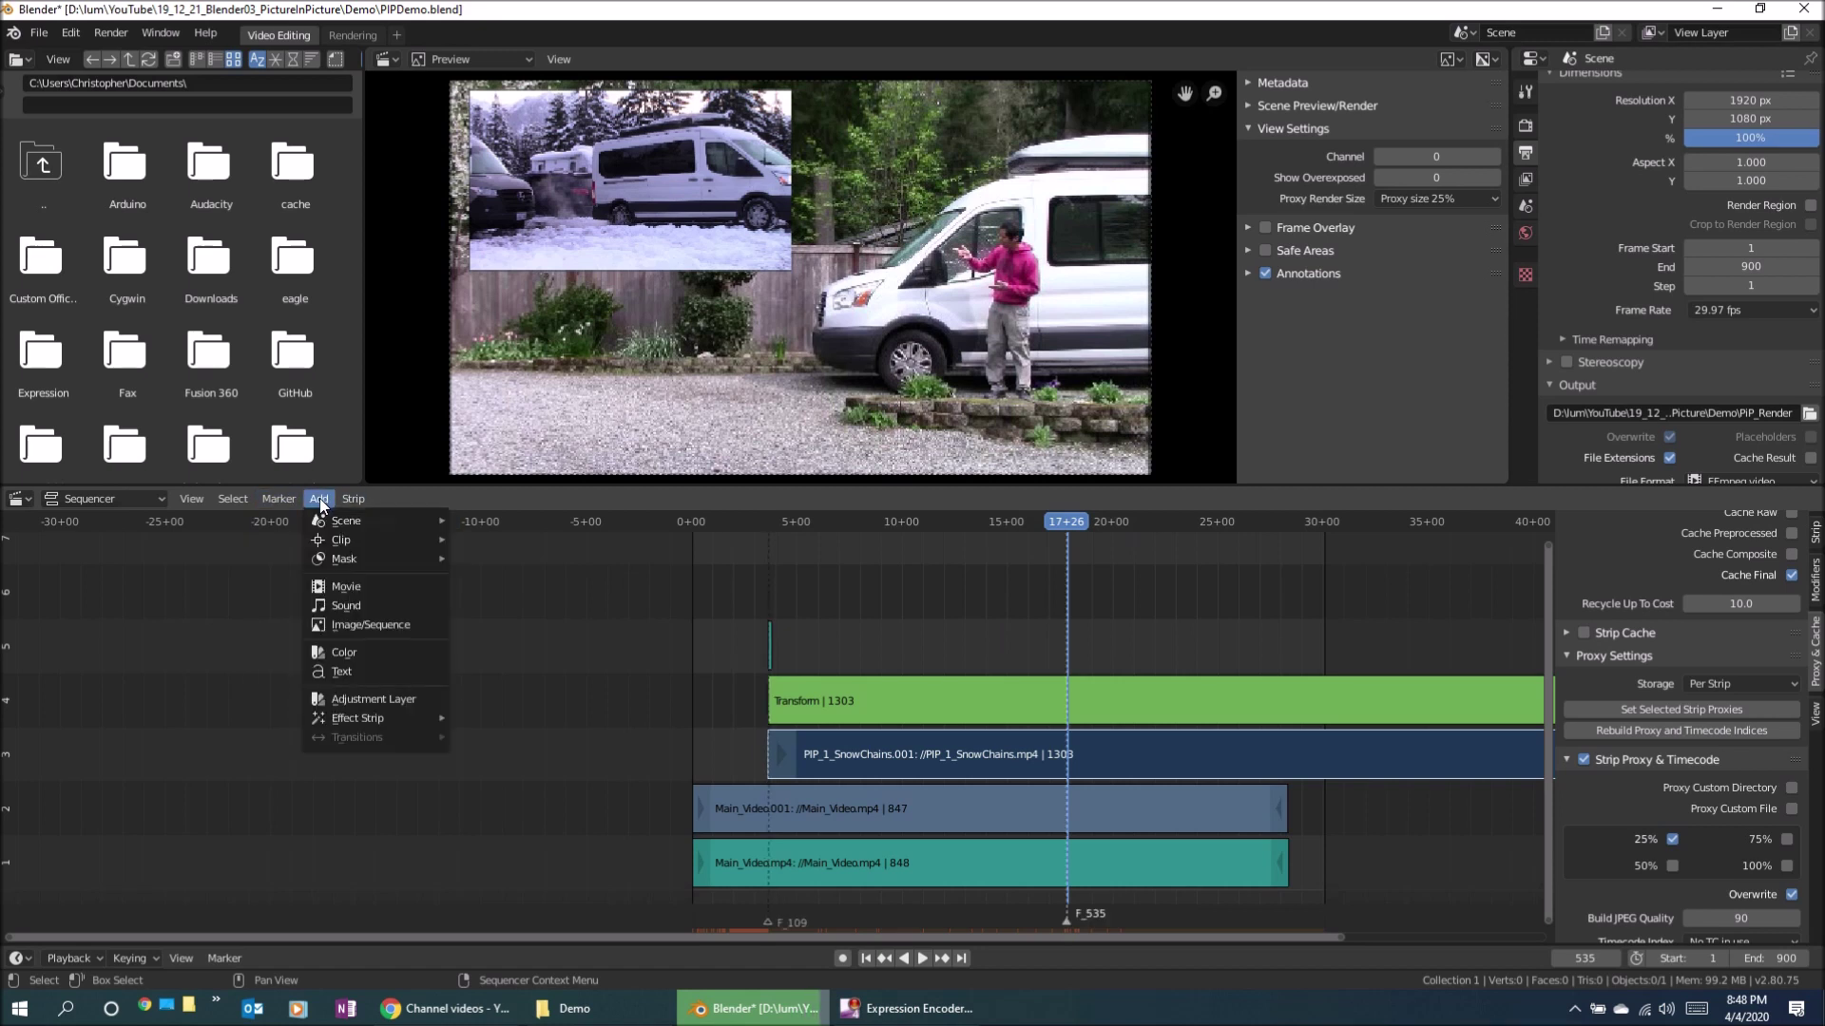
left_click(340, 590)
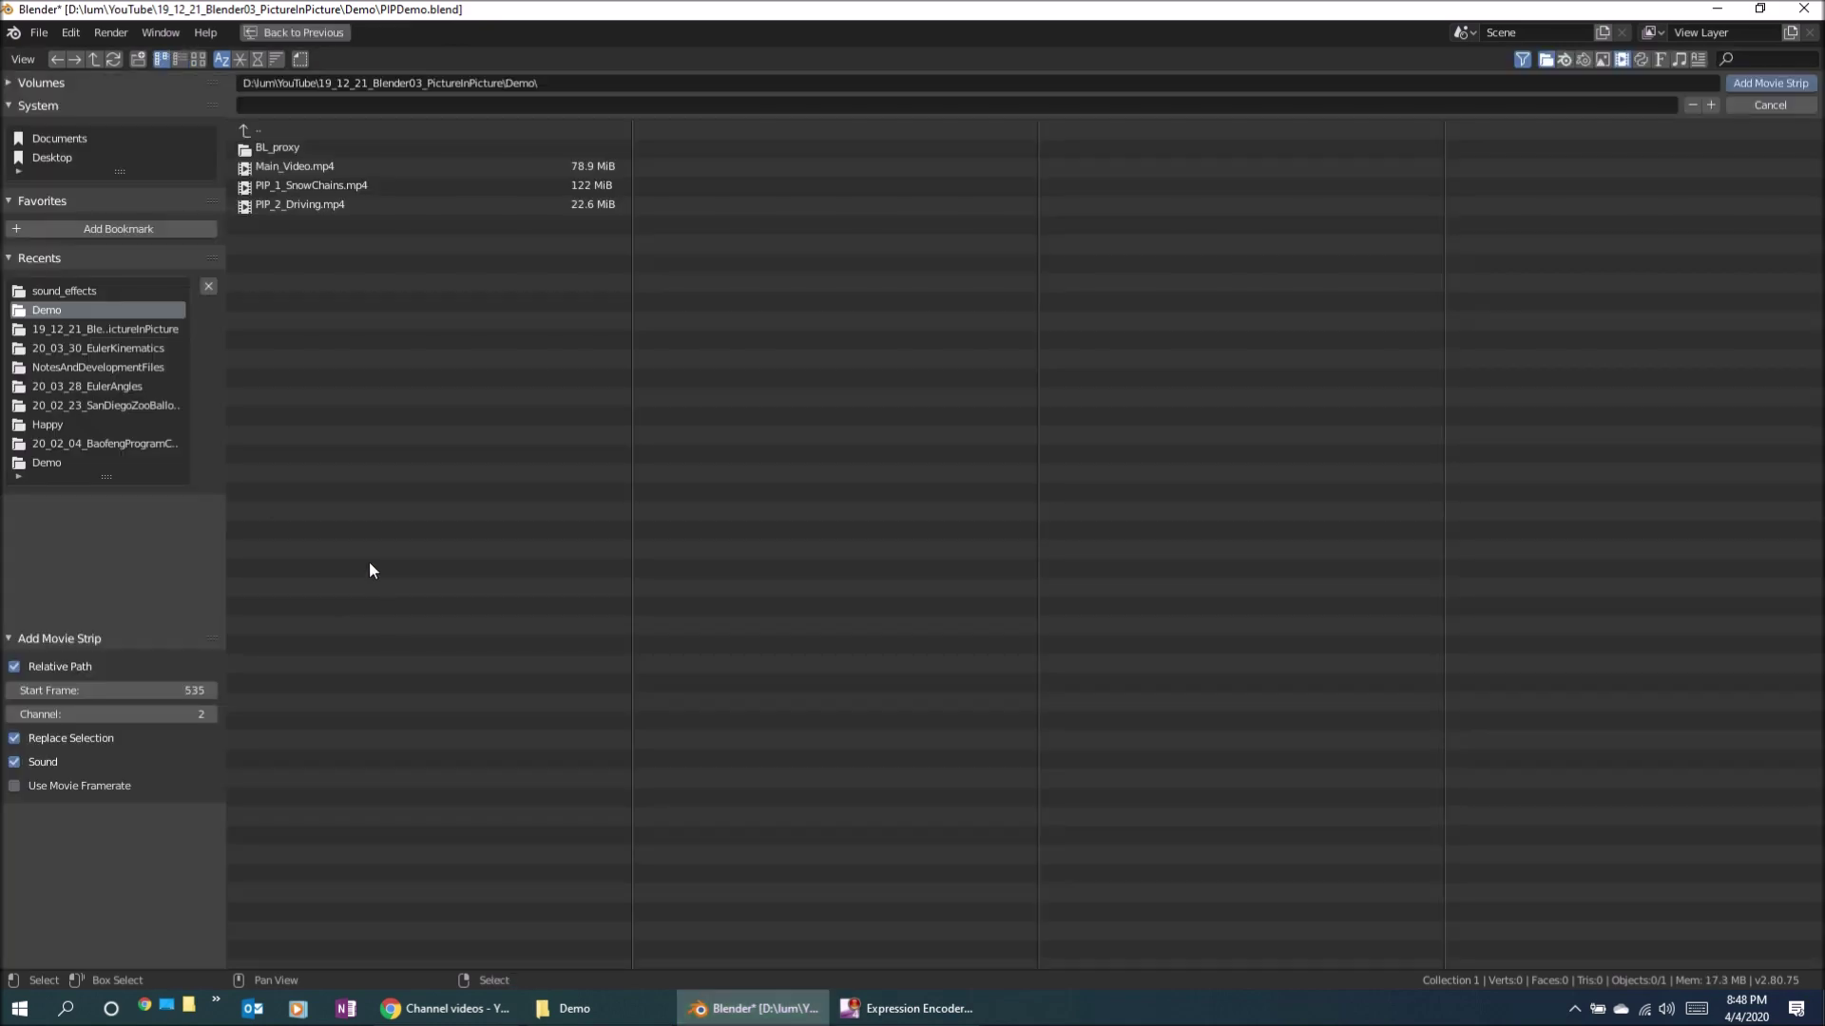
left_click(265, 204)
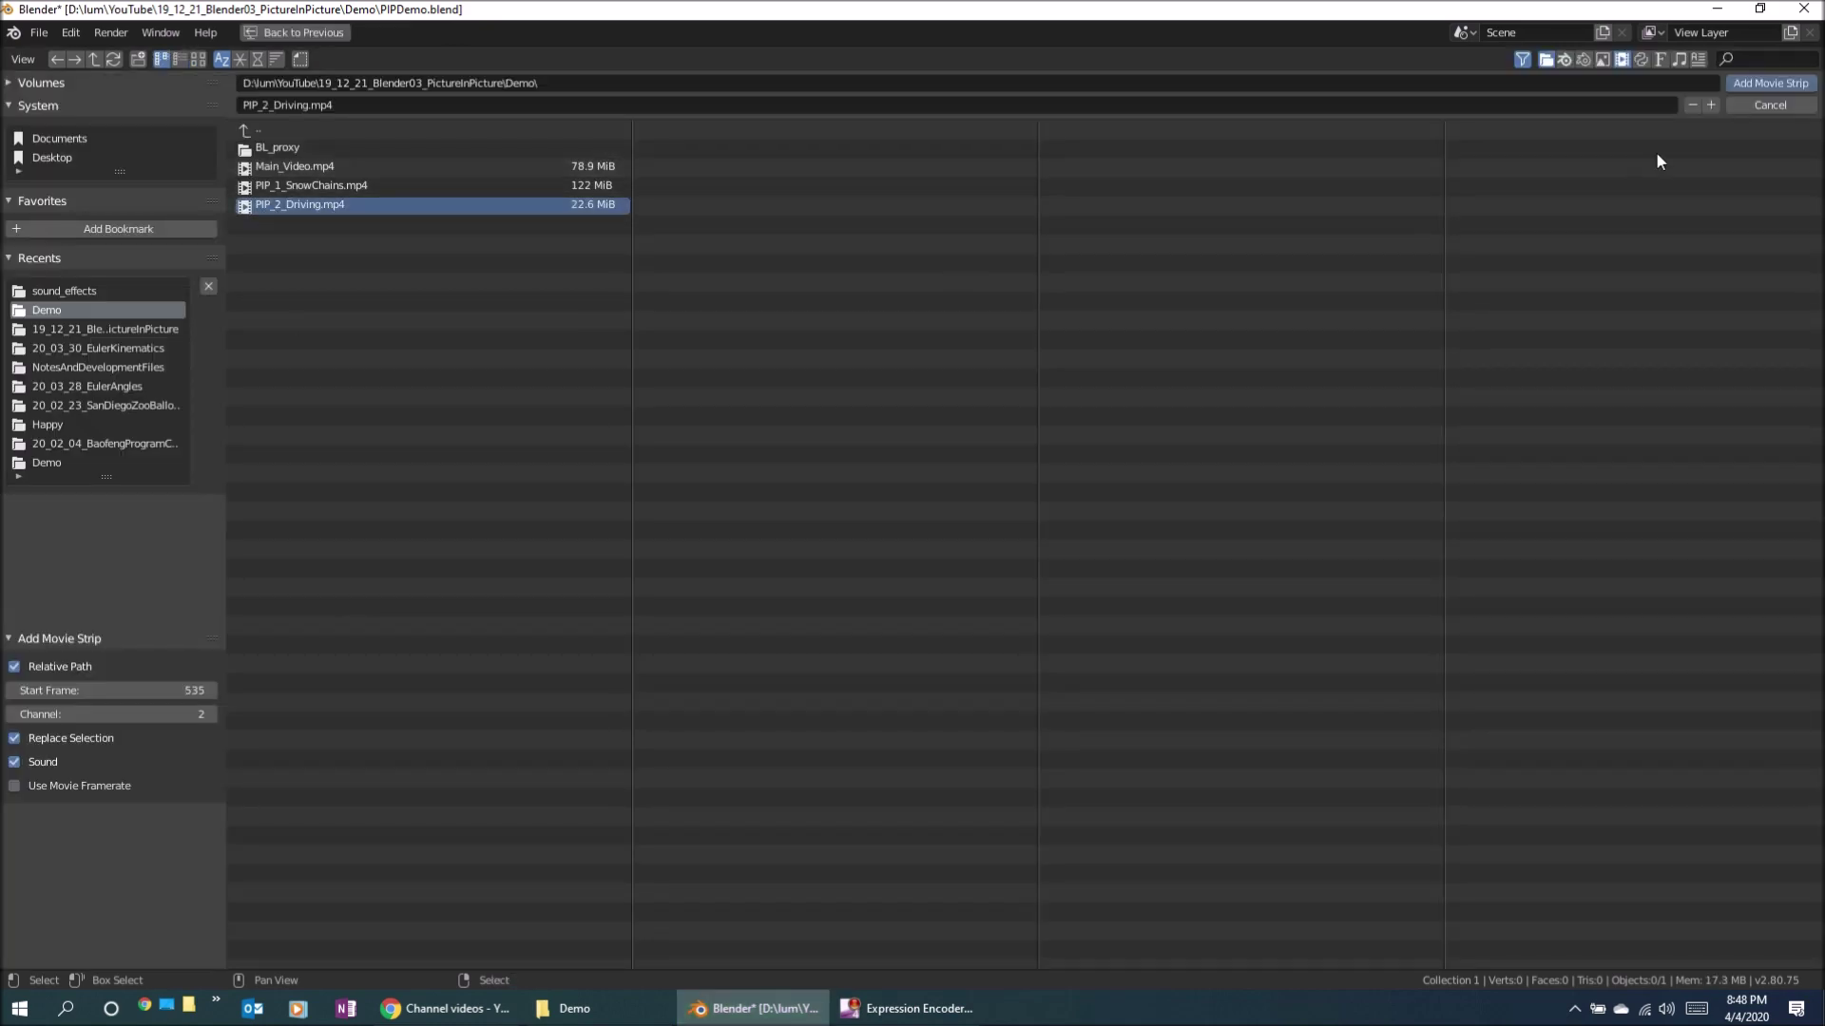
left_click(1751, 84)
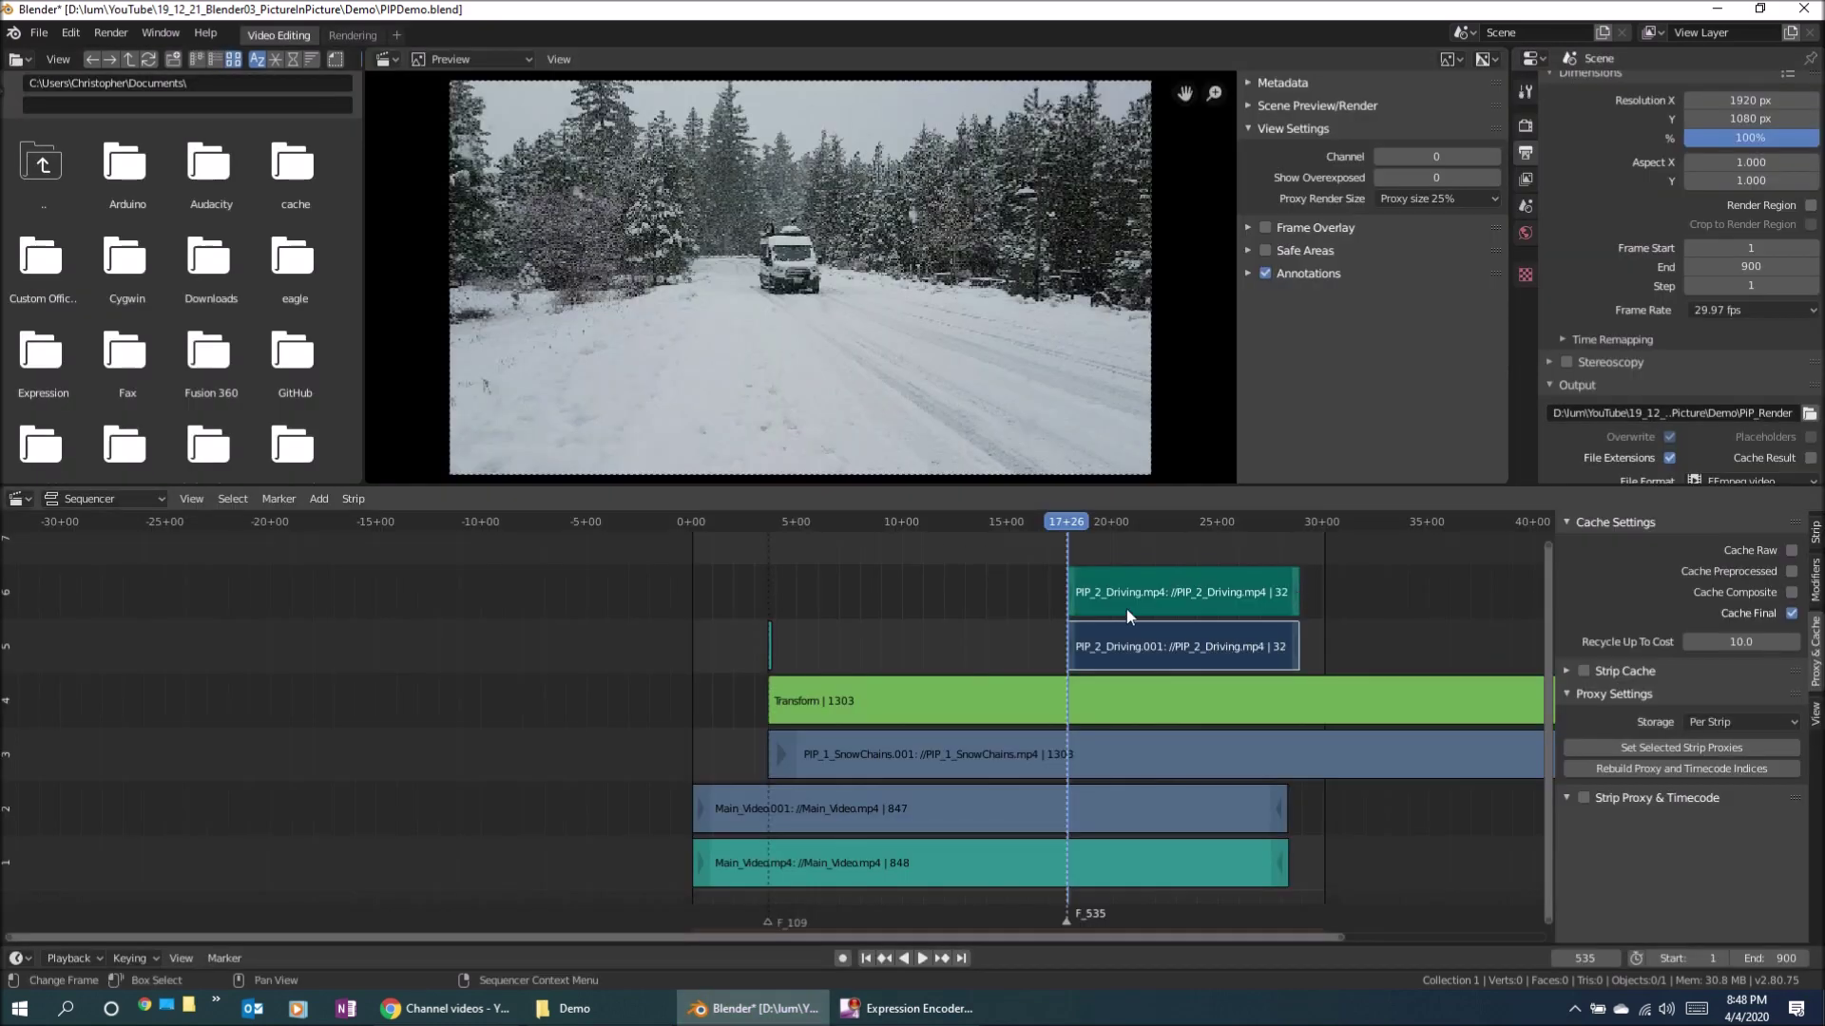
Delete the PIP_2_Driving.mp4 audio strip above the driving video strip.
left_click(1101, 594)
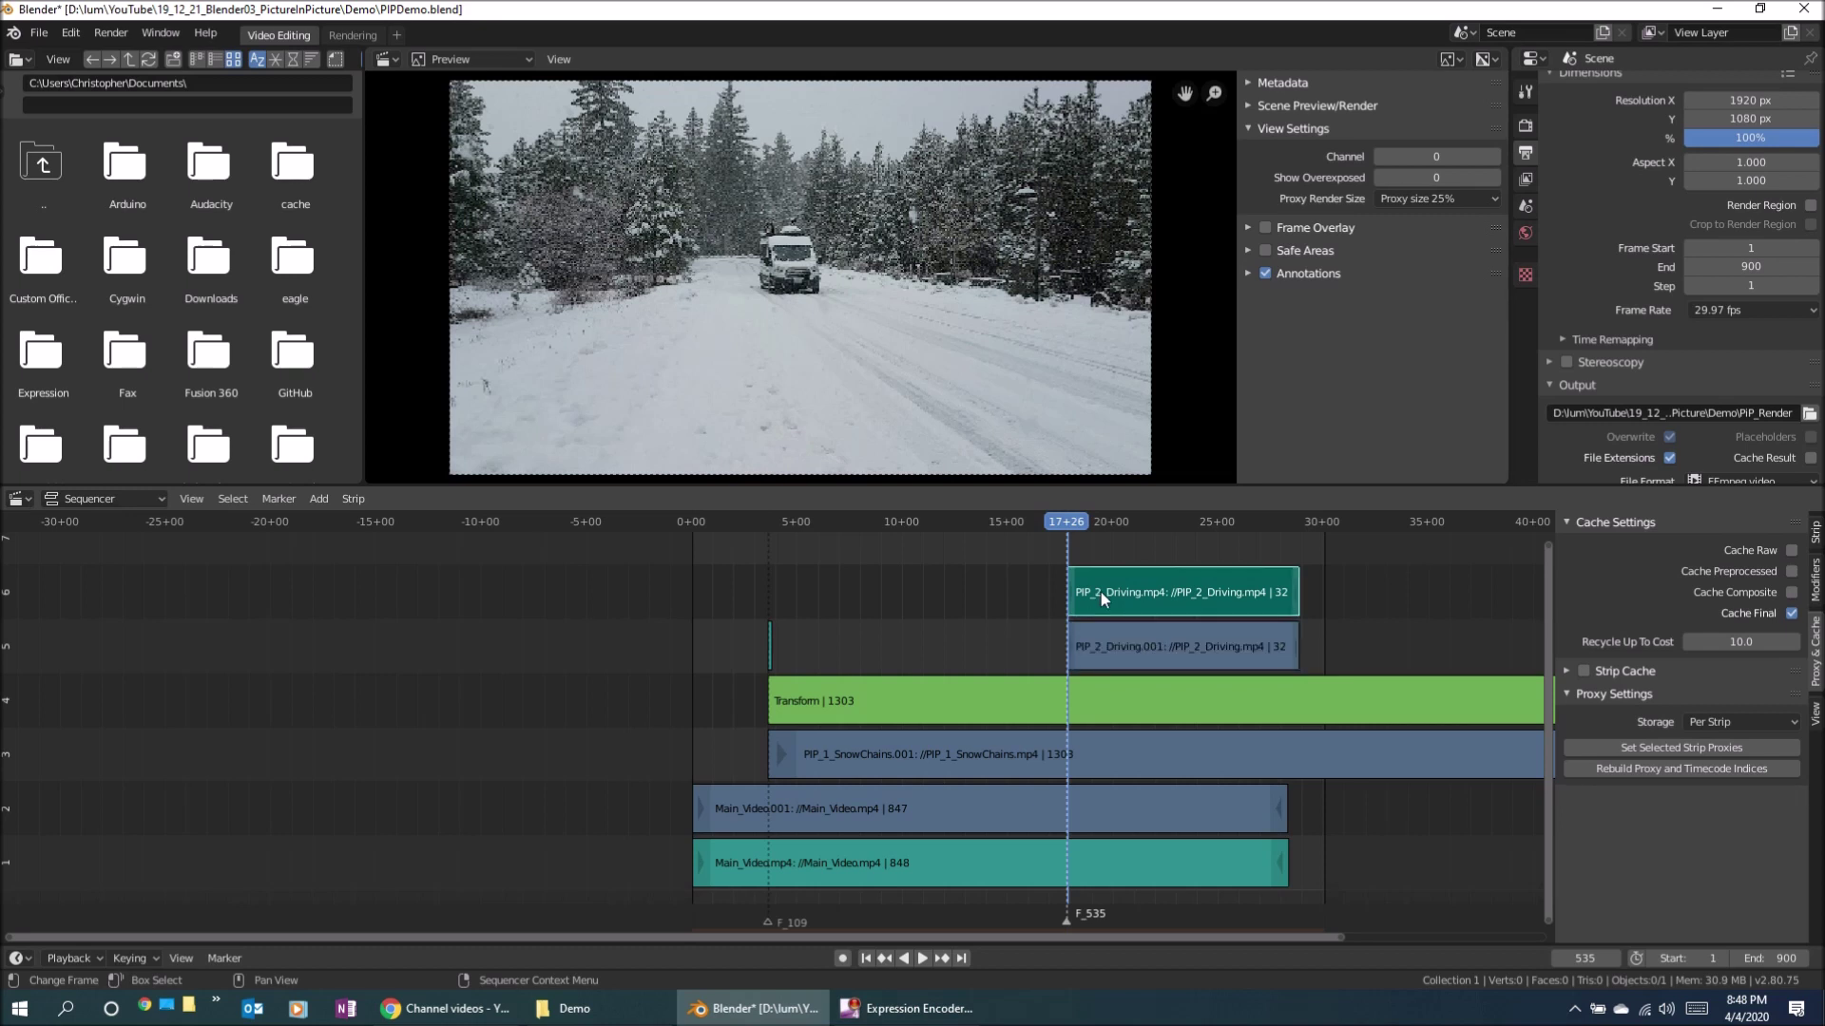
right_click(1101, 591)
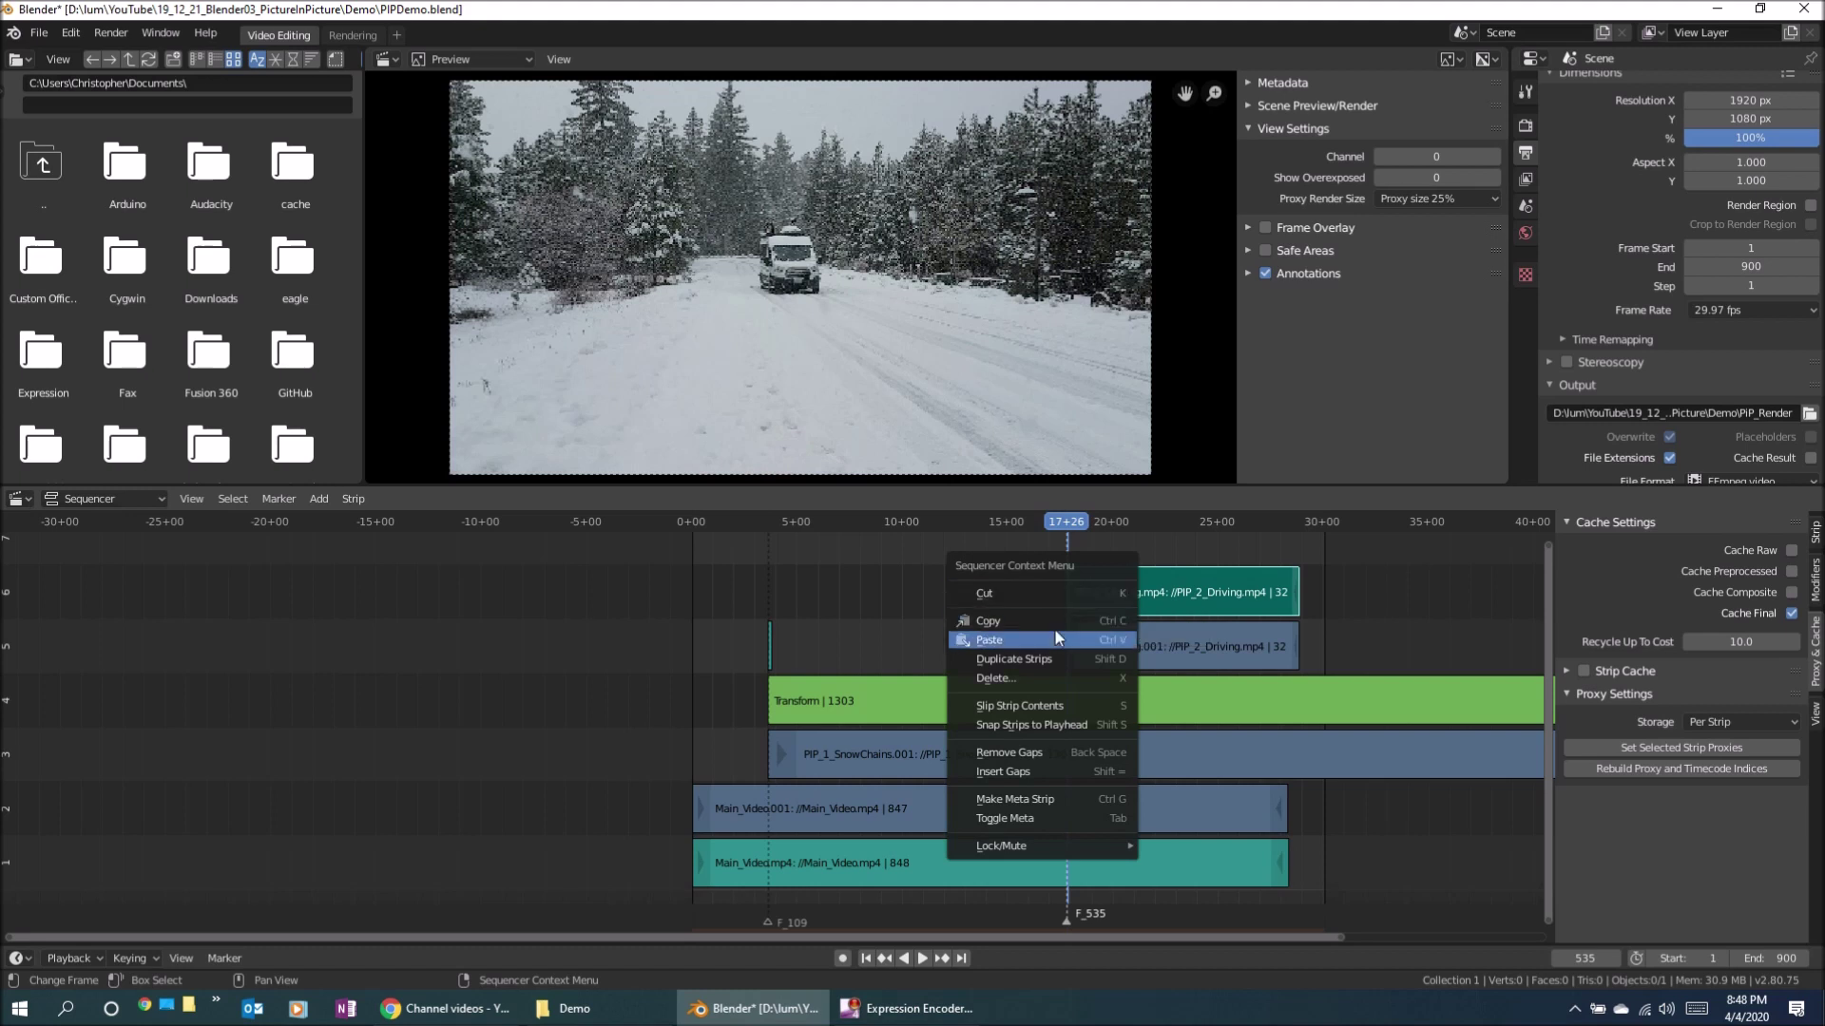
left_click(1012, 659)
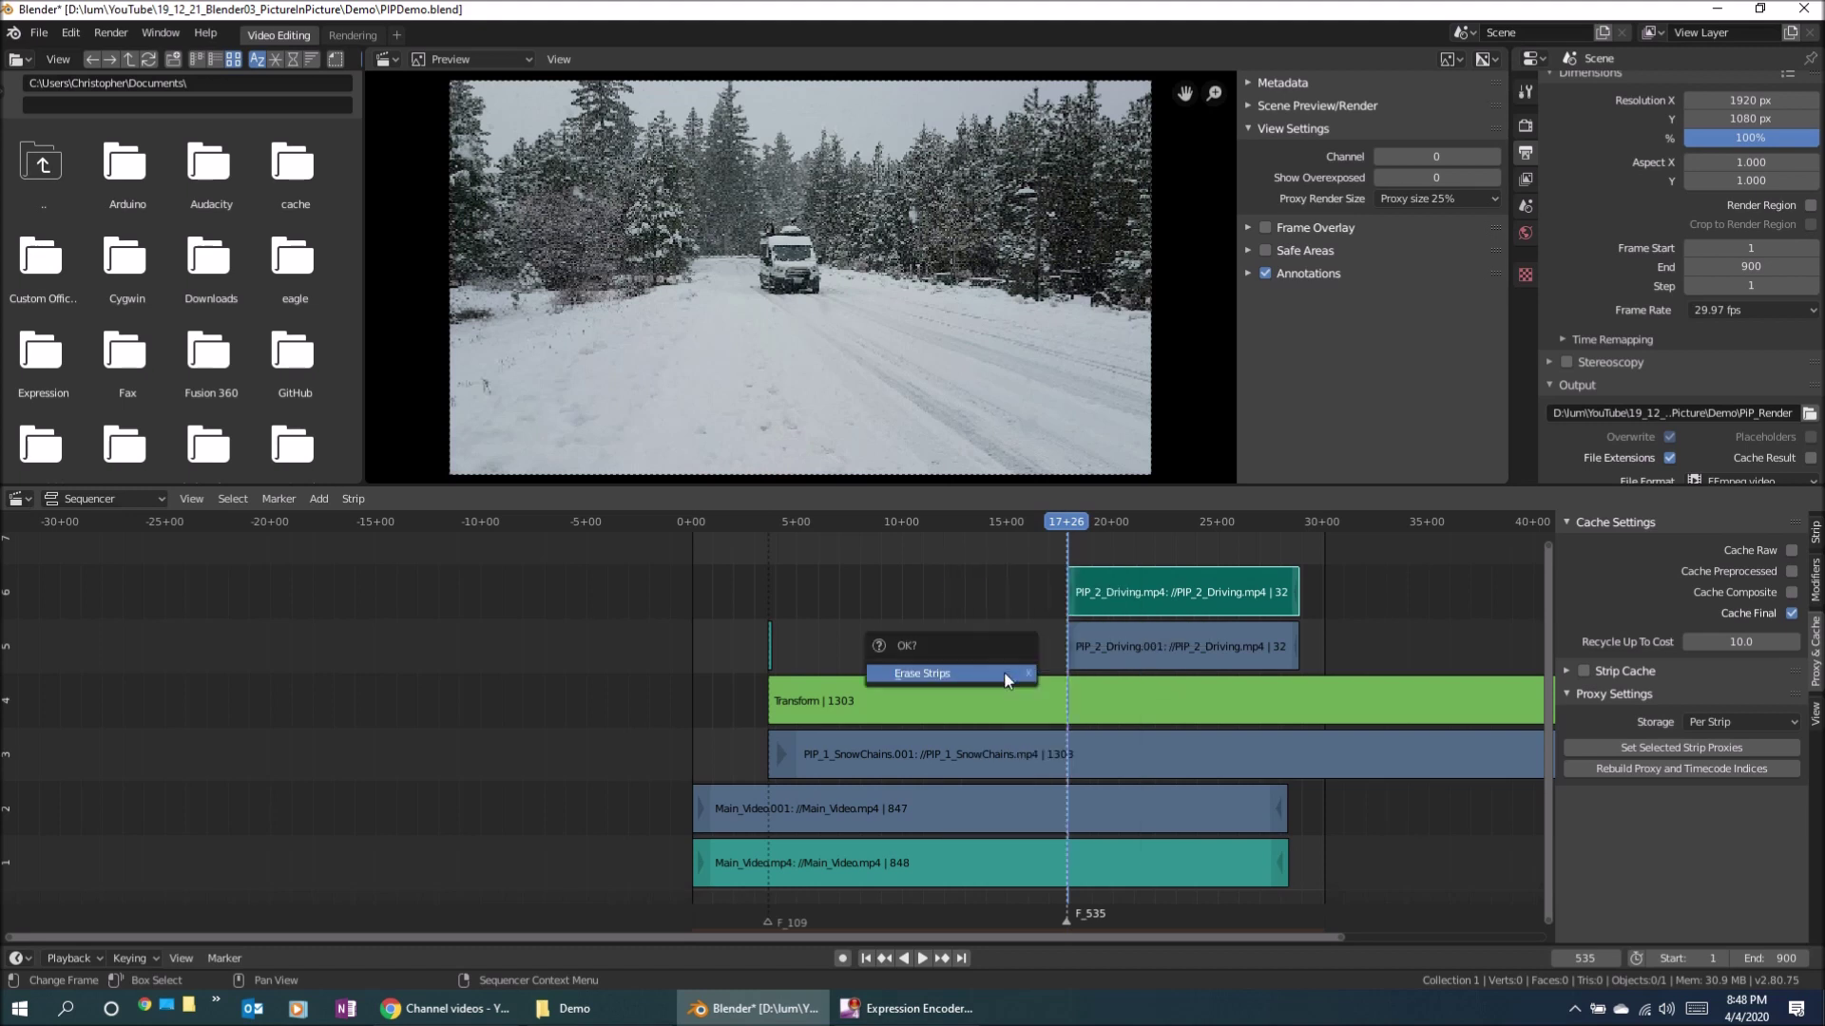
key("Escape")
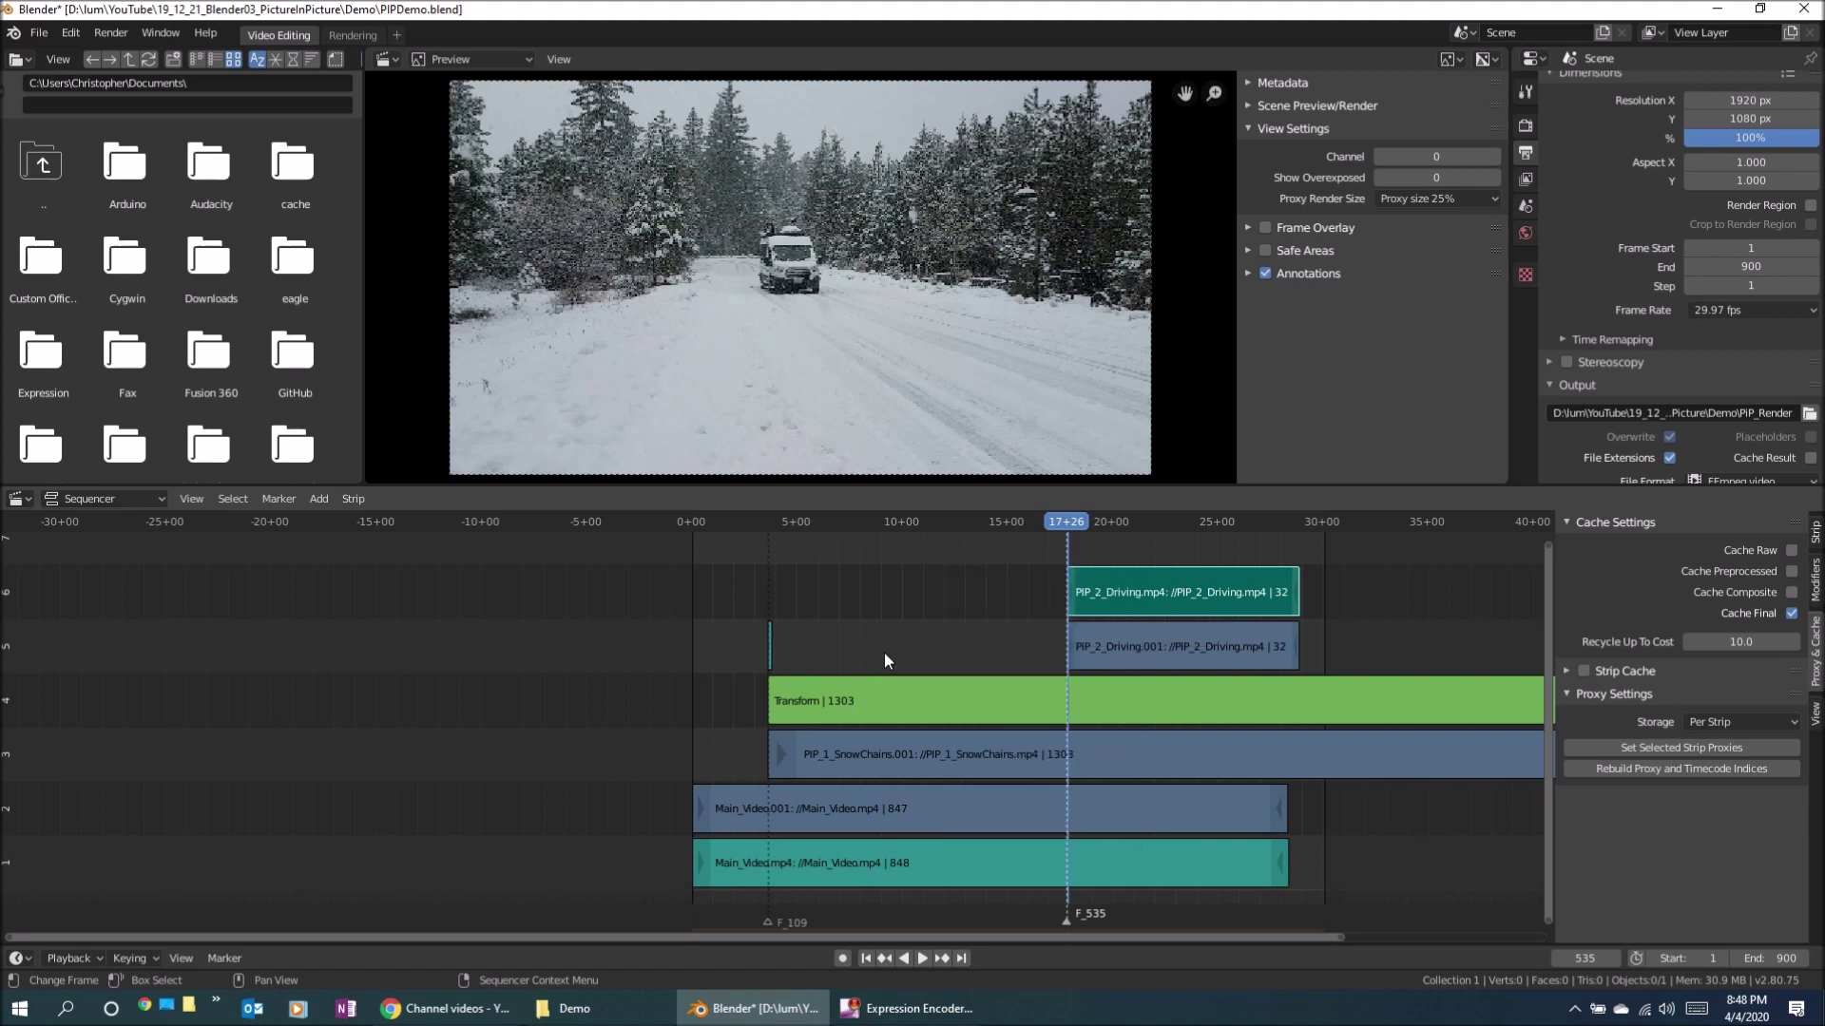
right_click(1128, 591)
left_click(1057, 591)
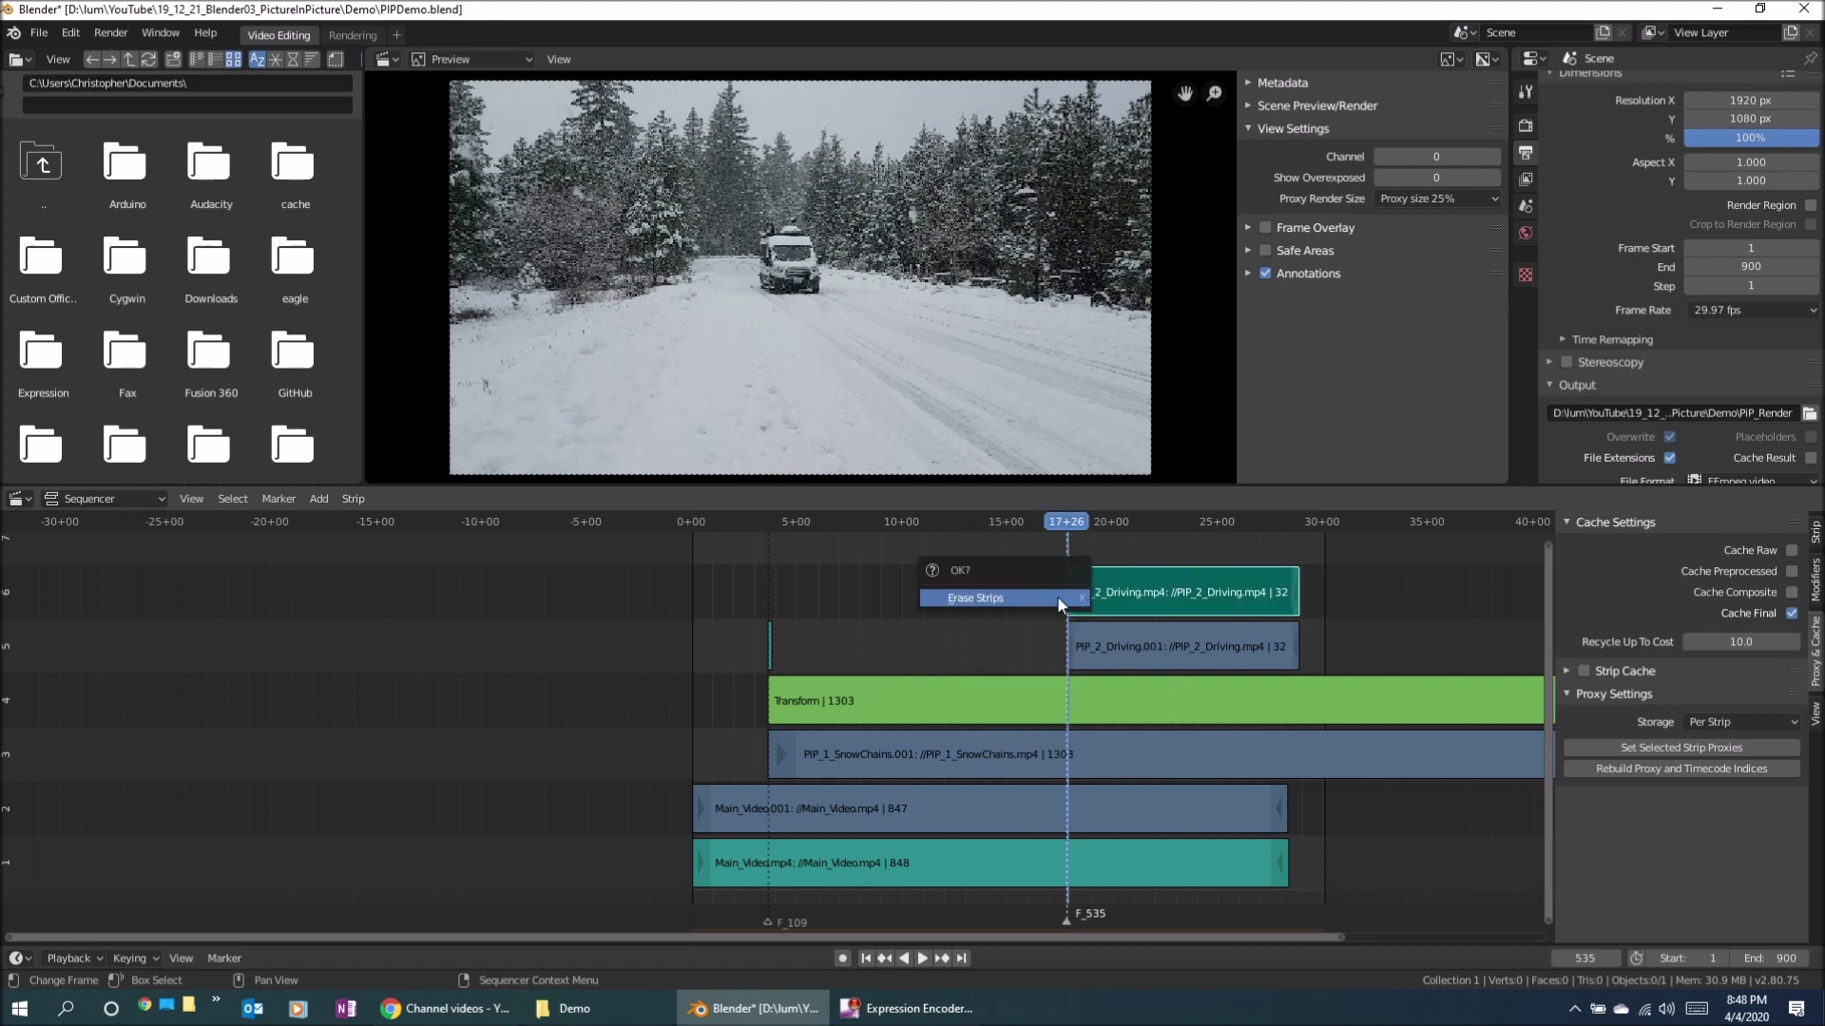
left_click(961, 593)
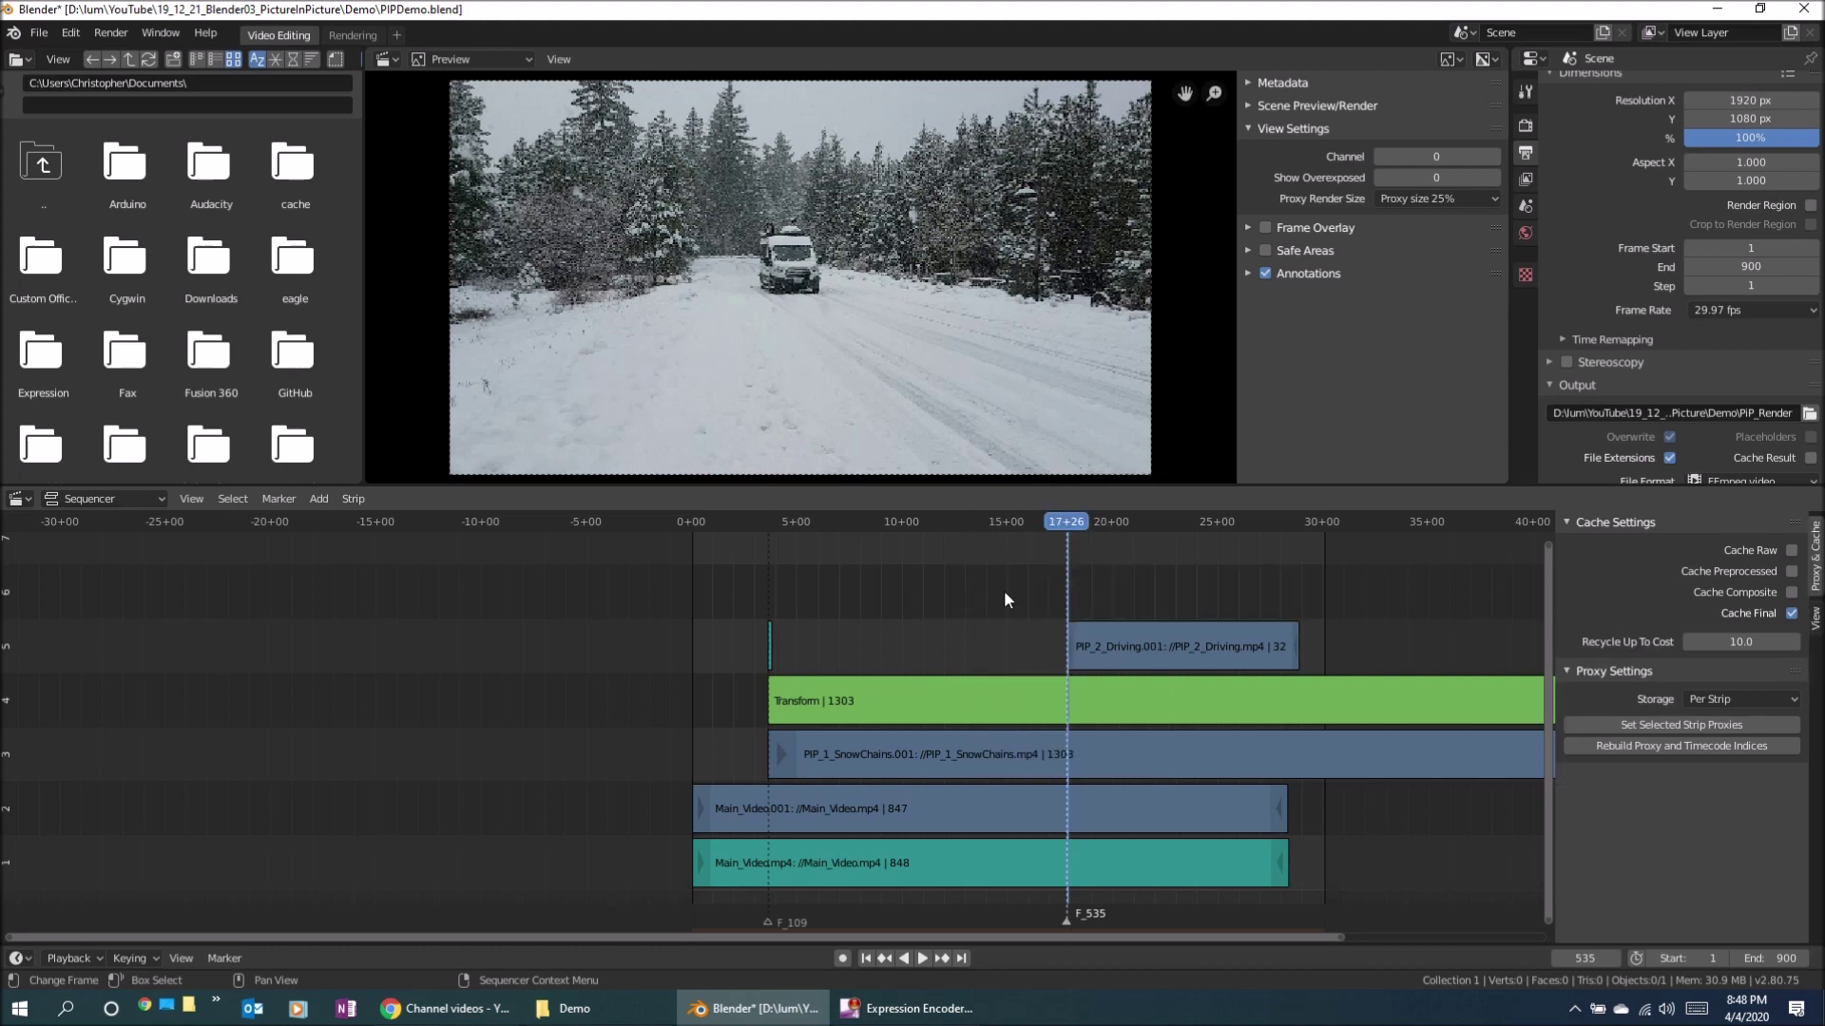
Add a Transform effect strip to the PIP_2_Driving.001 video strip.
left_click(323, 499)
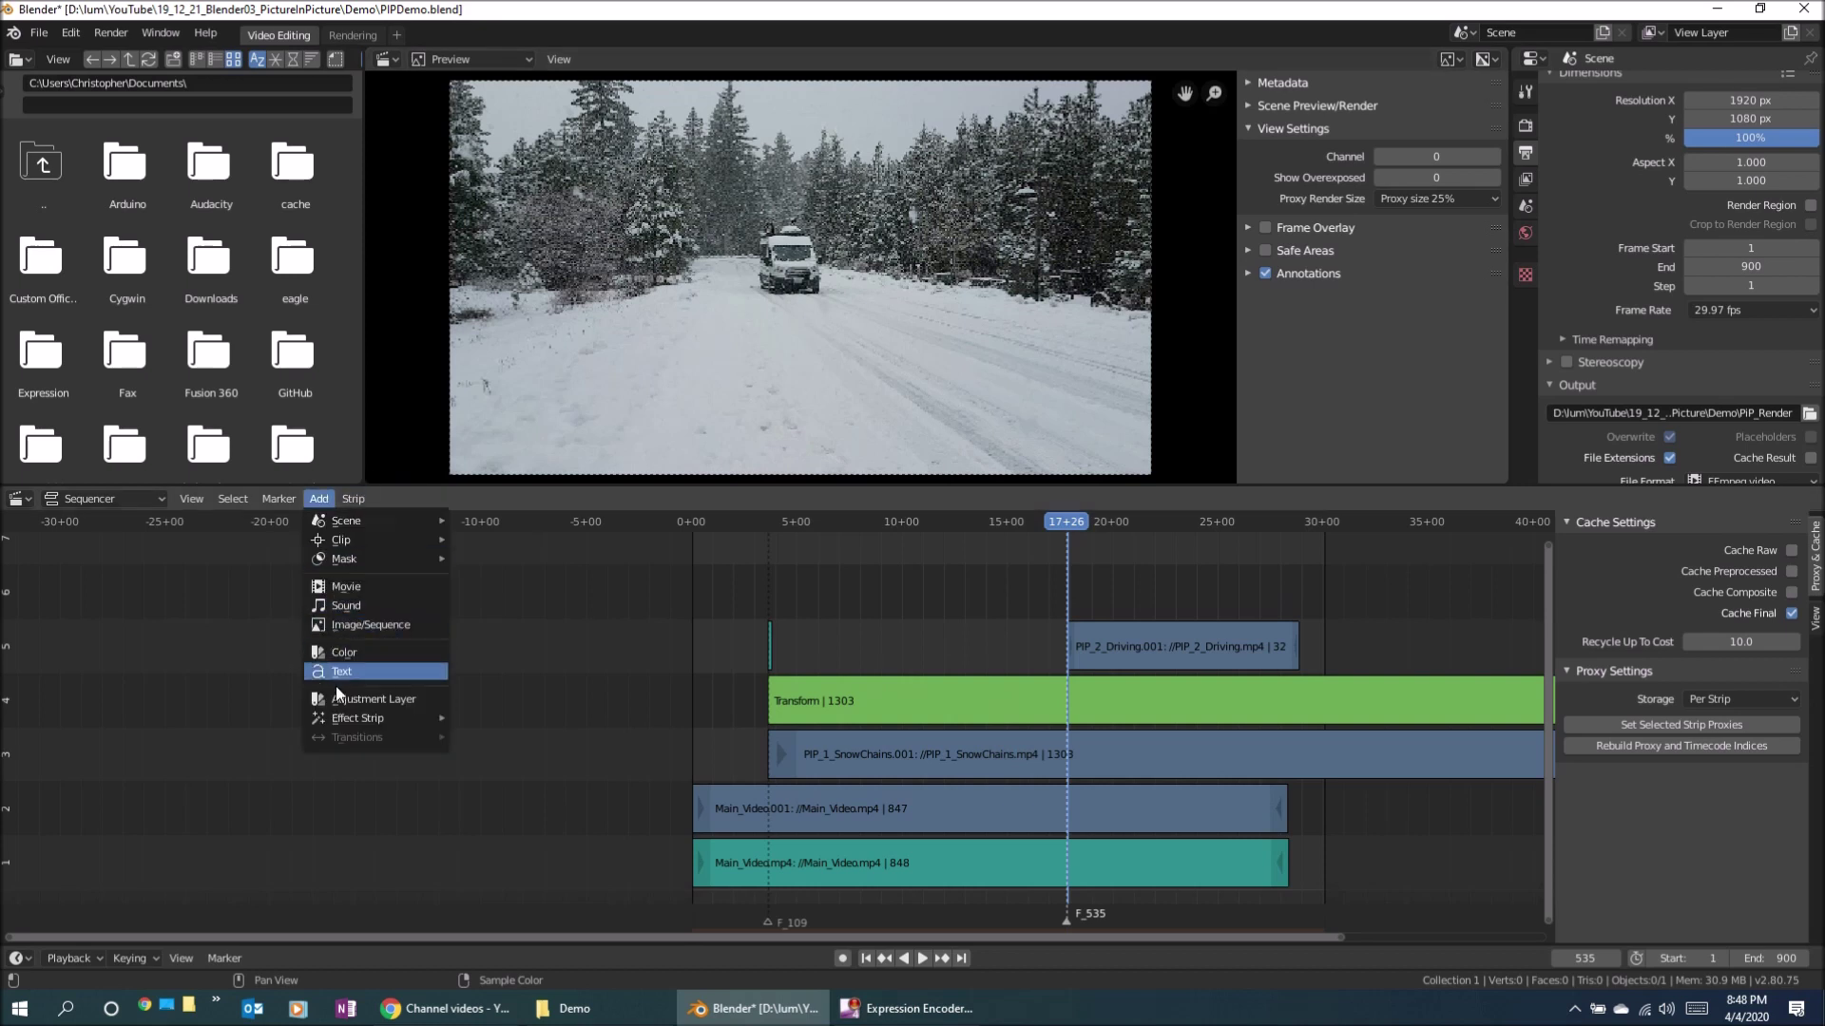
mouse_move(334, 717)
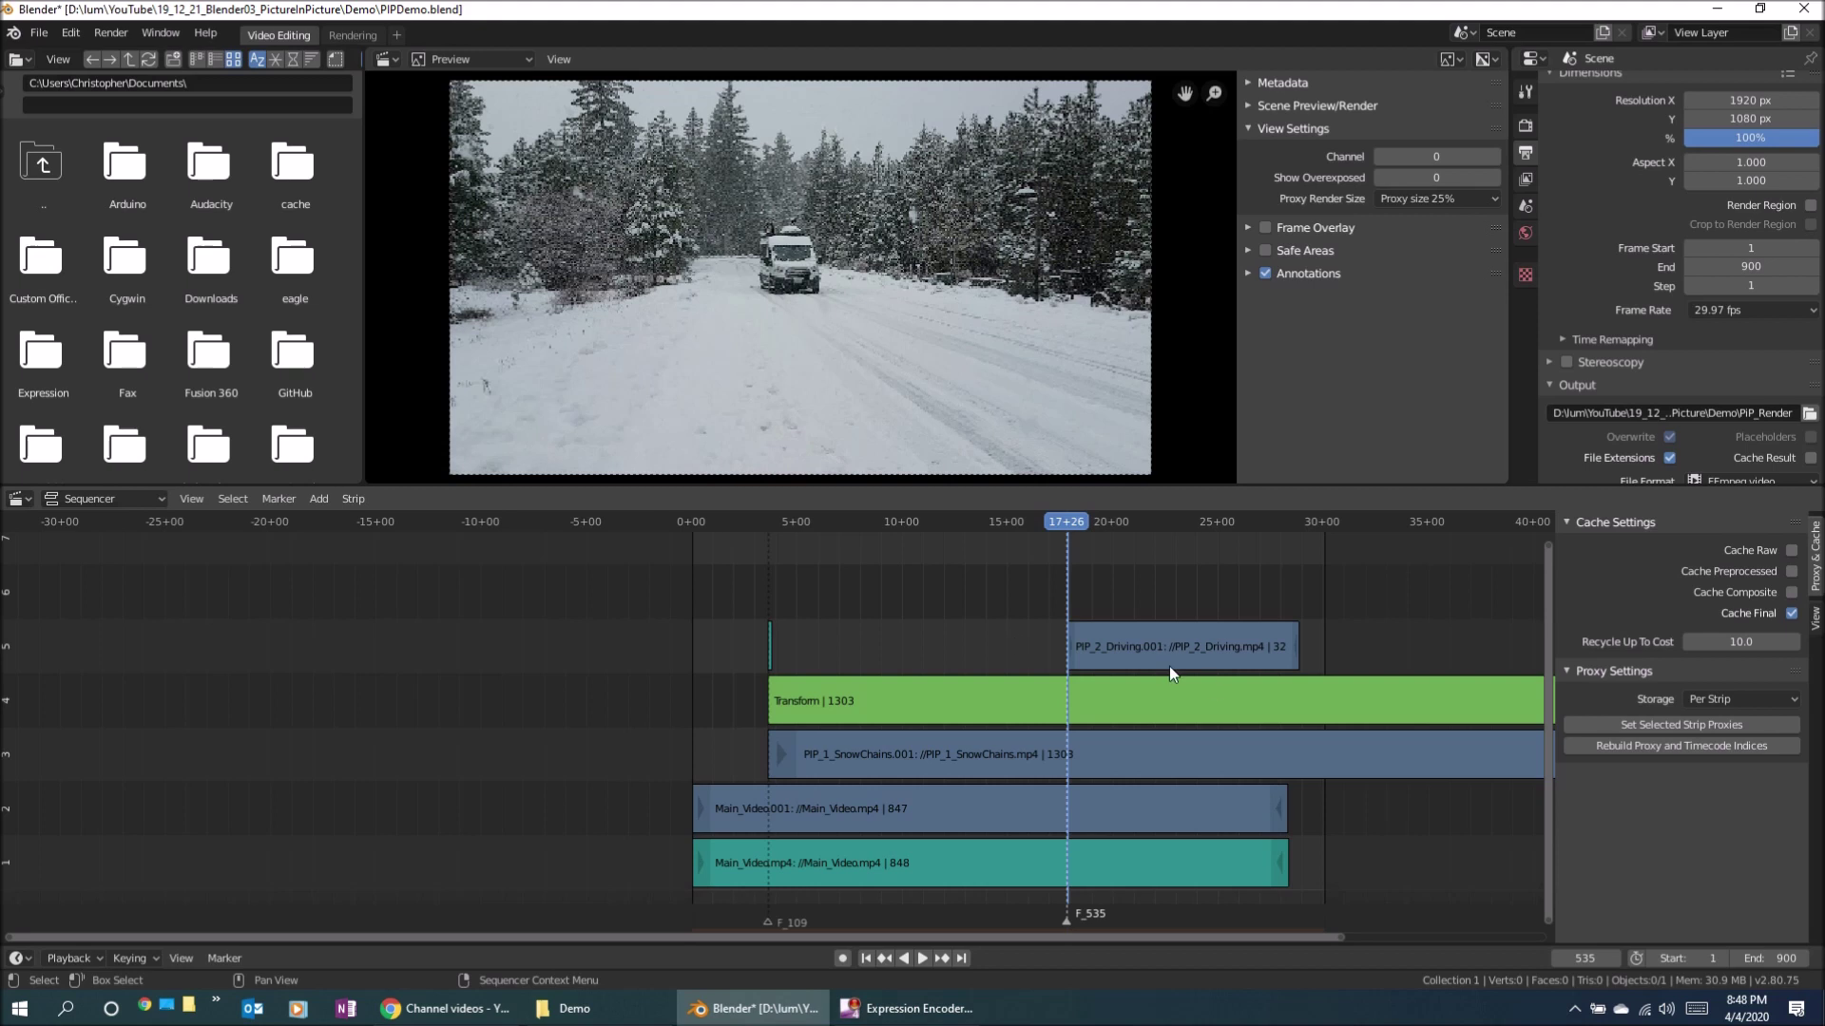
left_click(1137, 647)
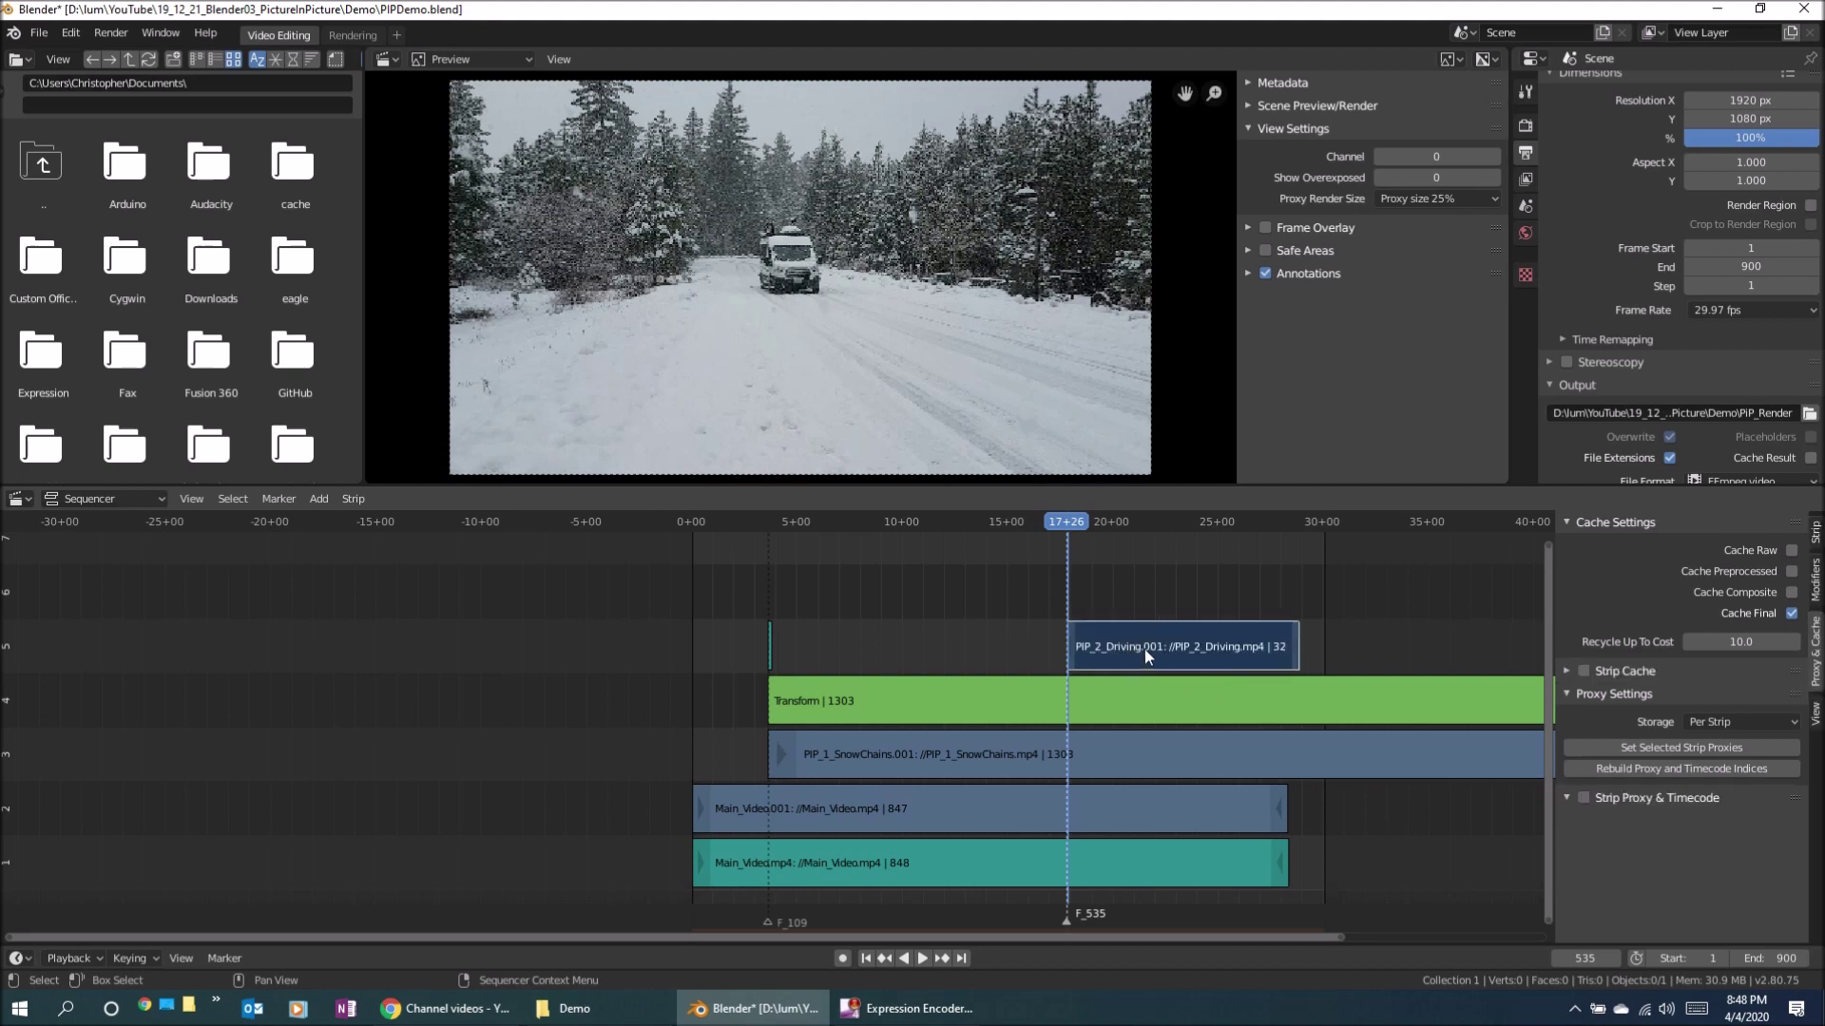
left_click(312, 496)
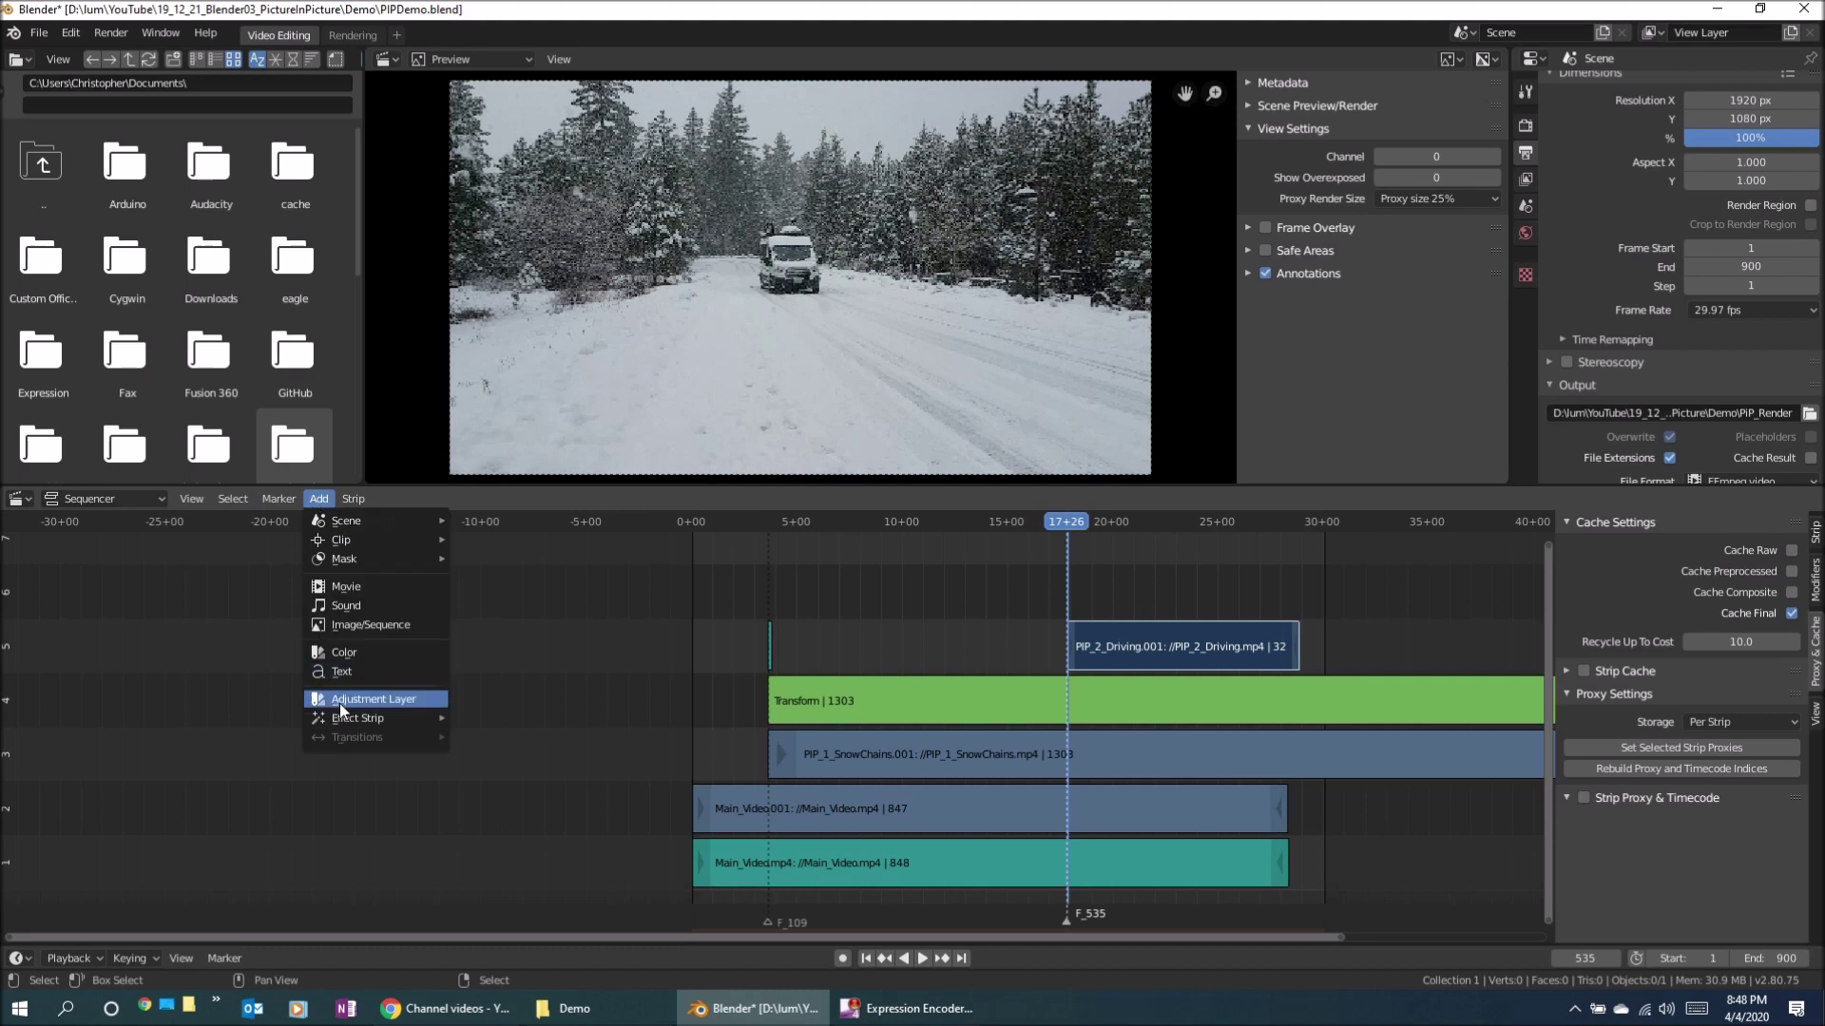
mouse_move(365, 721)
left_click(503, 642)
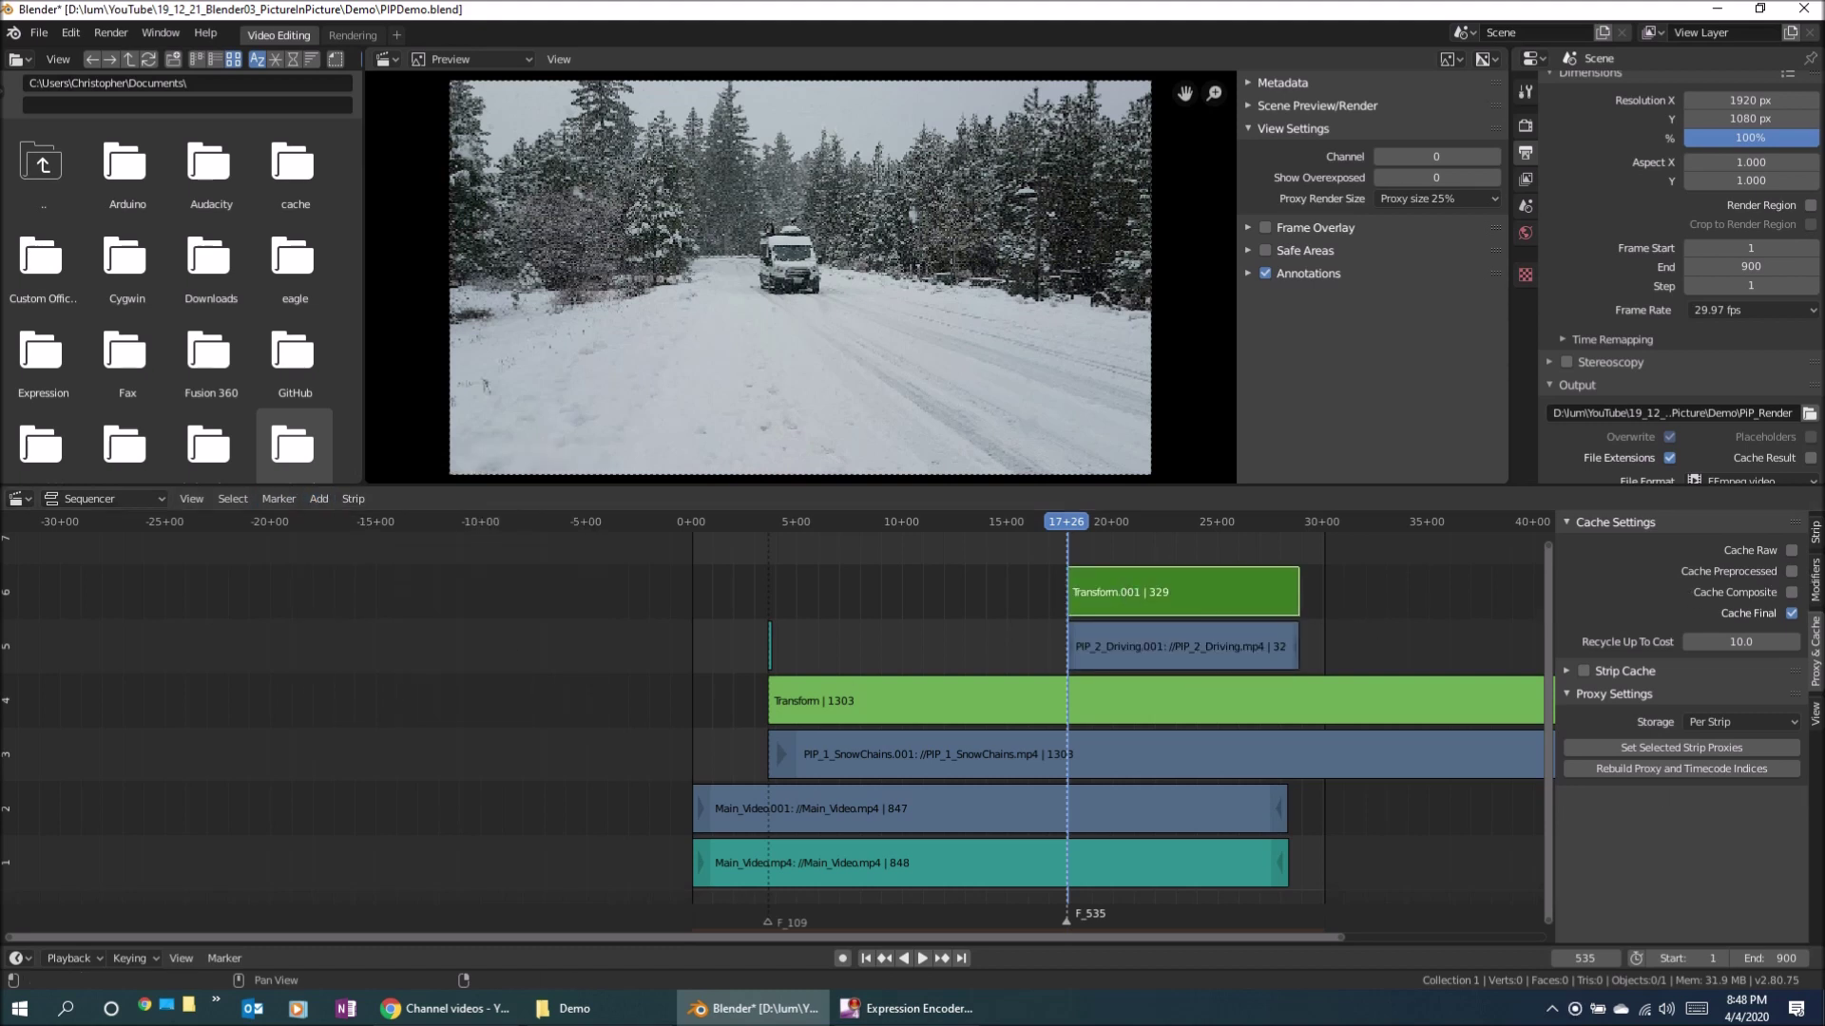
Scale the driving overlay uniformly to 0.46 and move it to about X -24.78, Y -23.91 percent, below the snow chains overlay.
left_click(1817, 540)
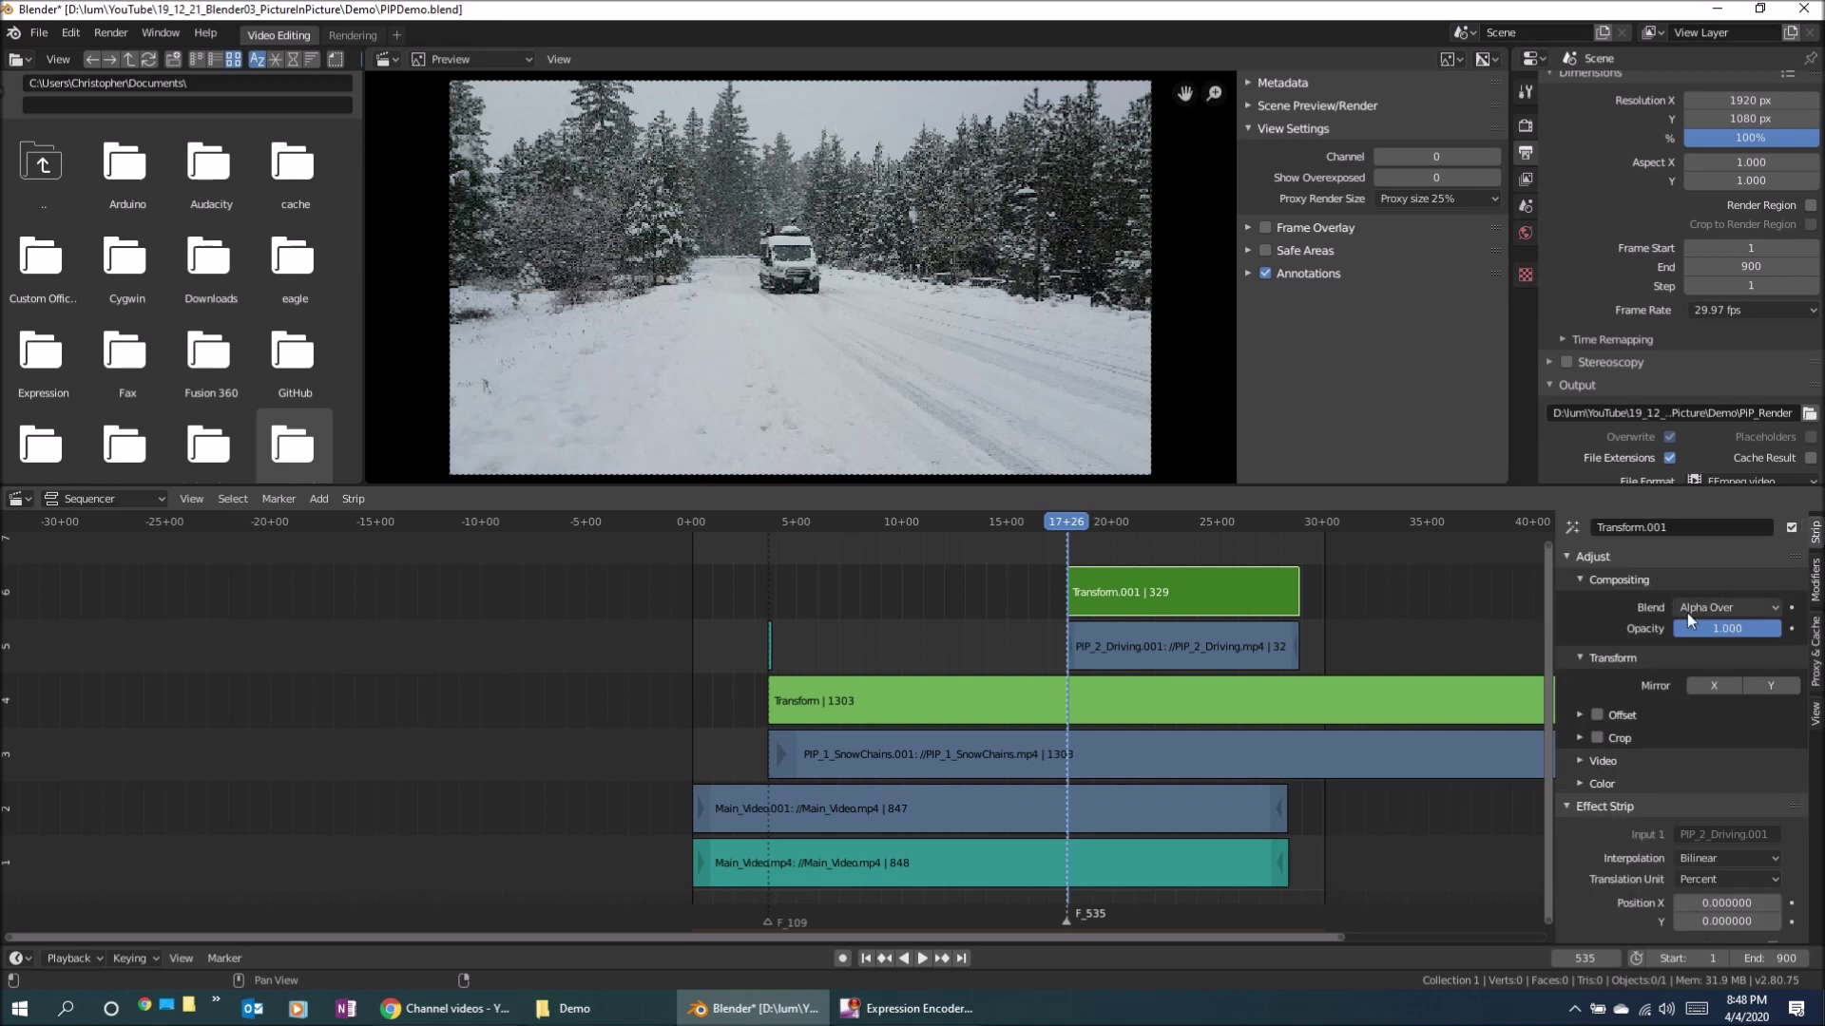
scroll(1710, 722, "down", 3)
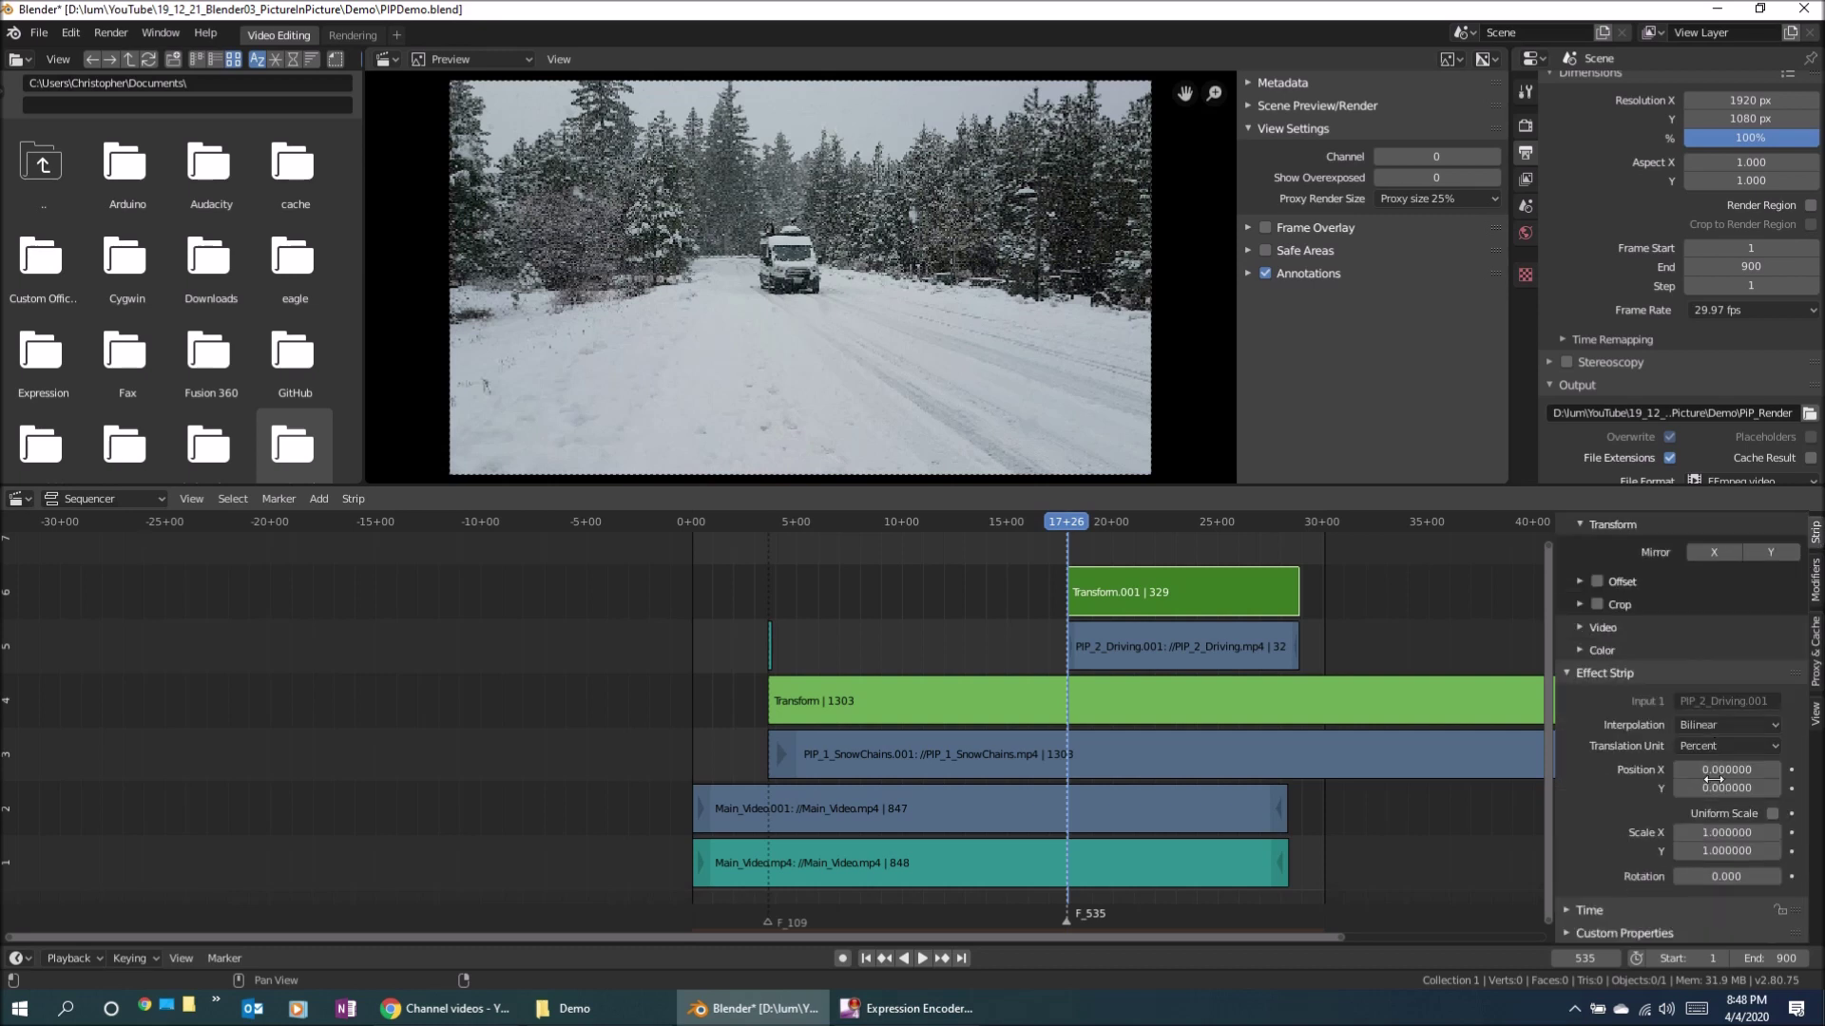
left_click(1773, 813)
left_click(1726, 851)
type("0.49")
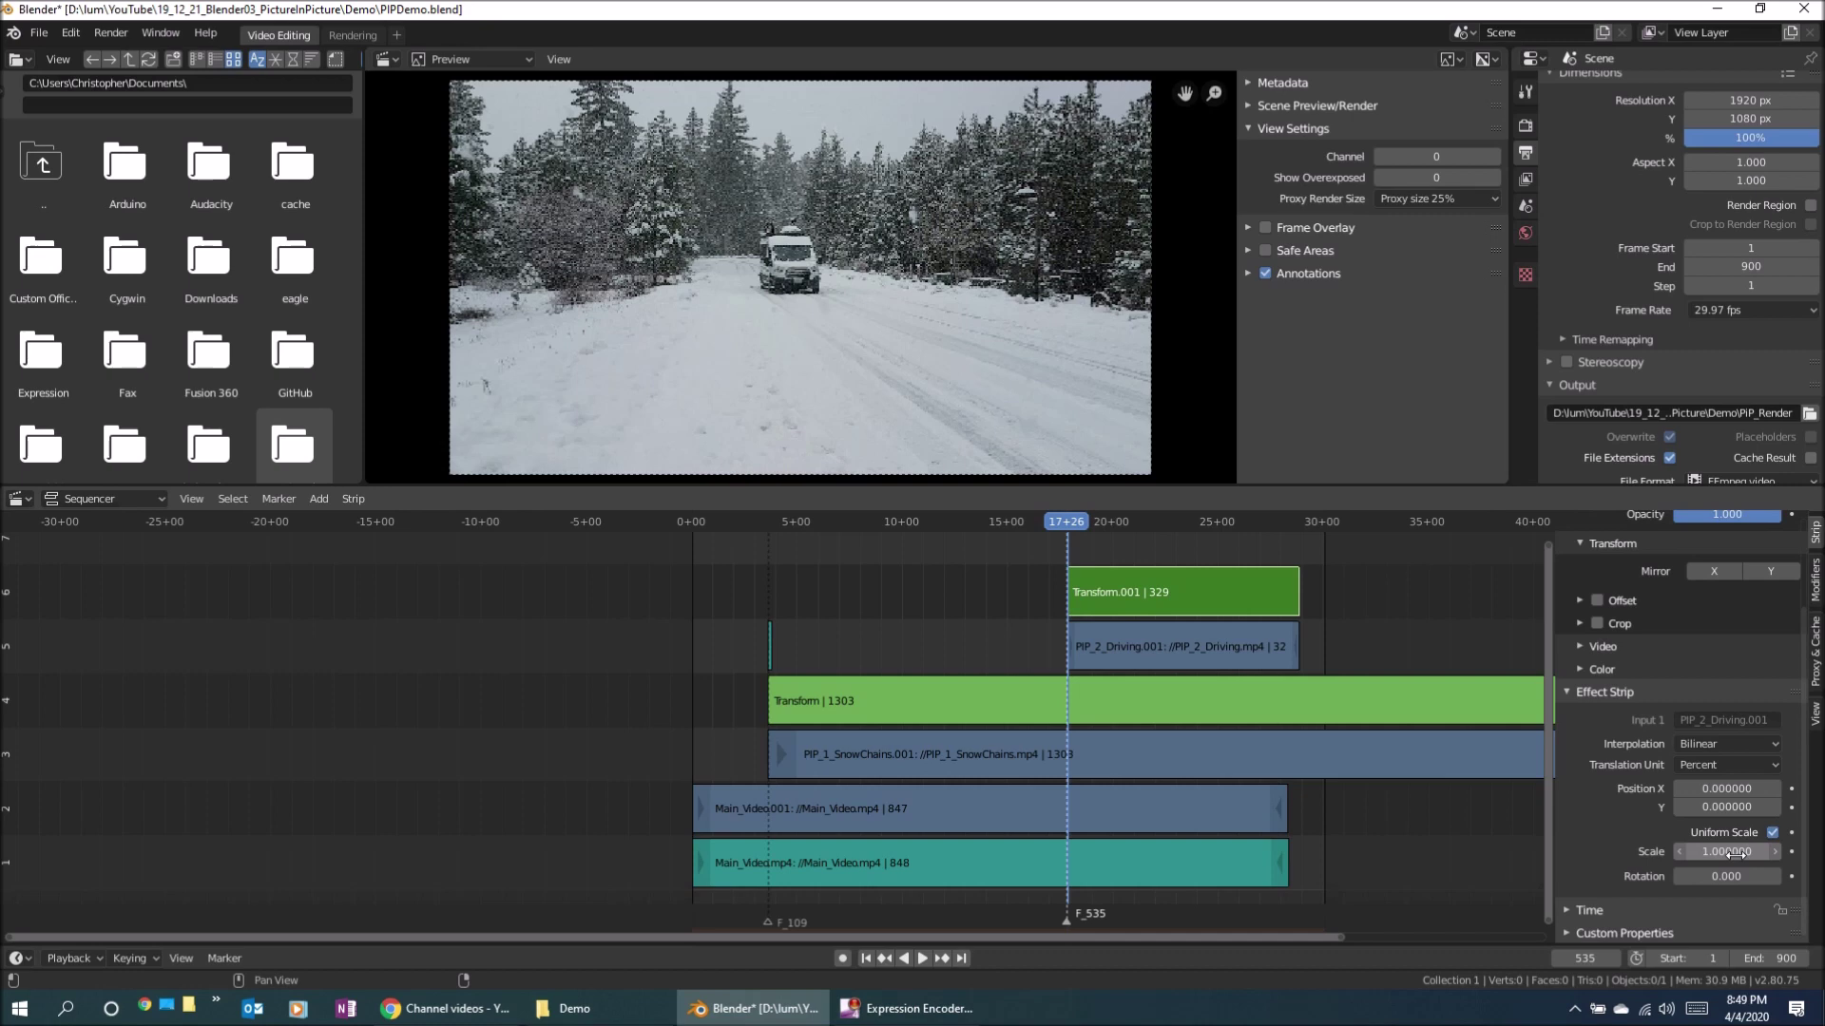
key("Return")
left_click_drag(1726, 852, 1678, 807)
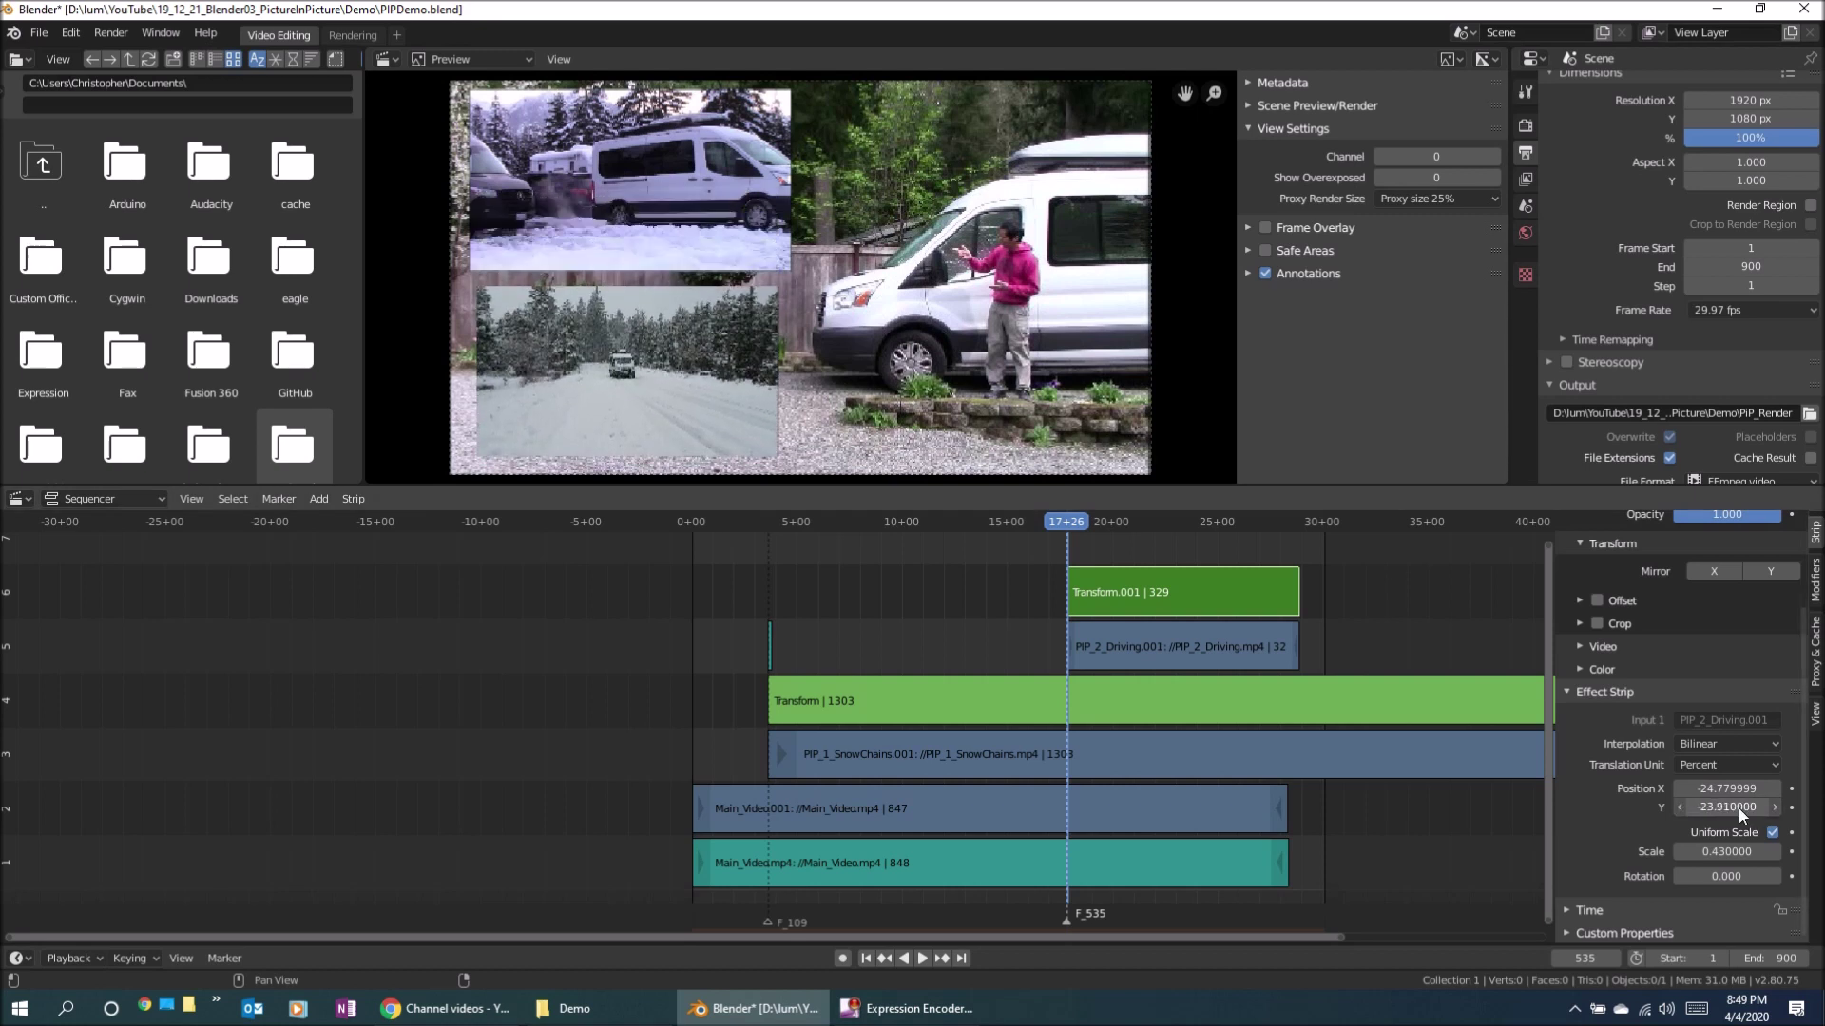
left_click(1774, 851)
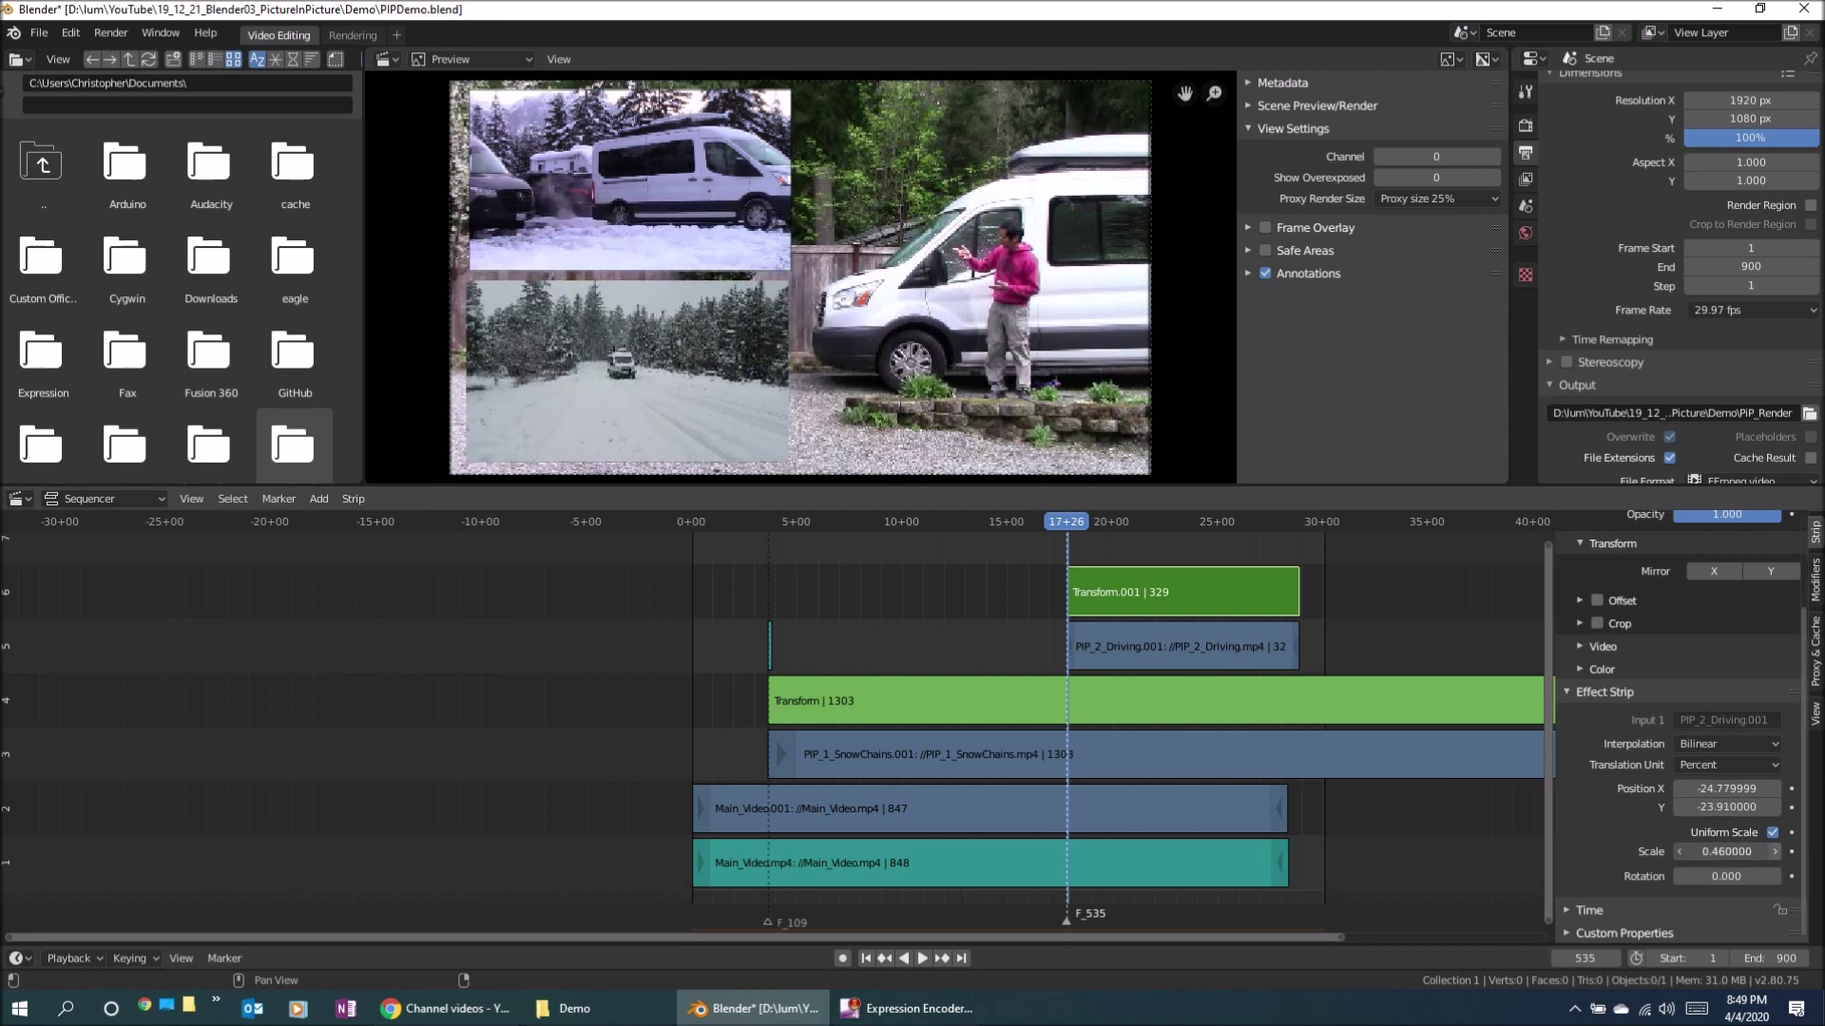
left_click(1774, 852)
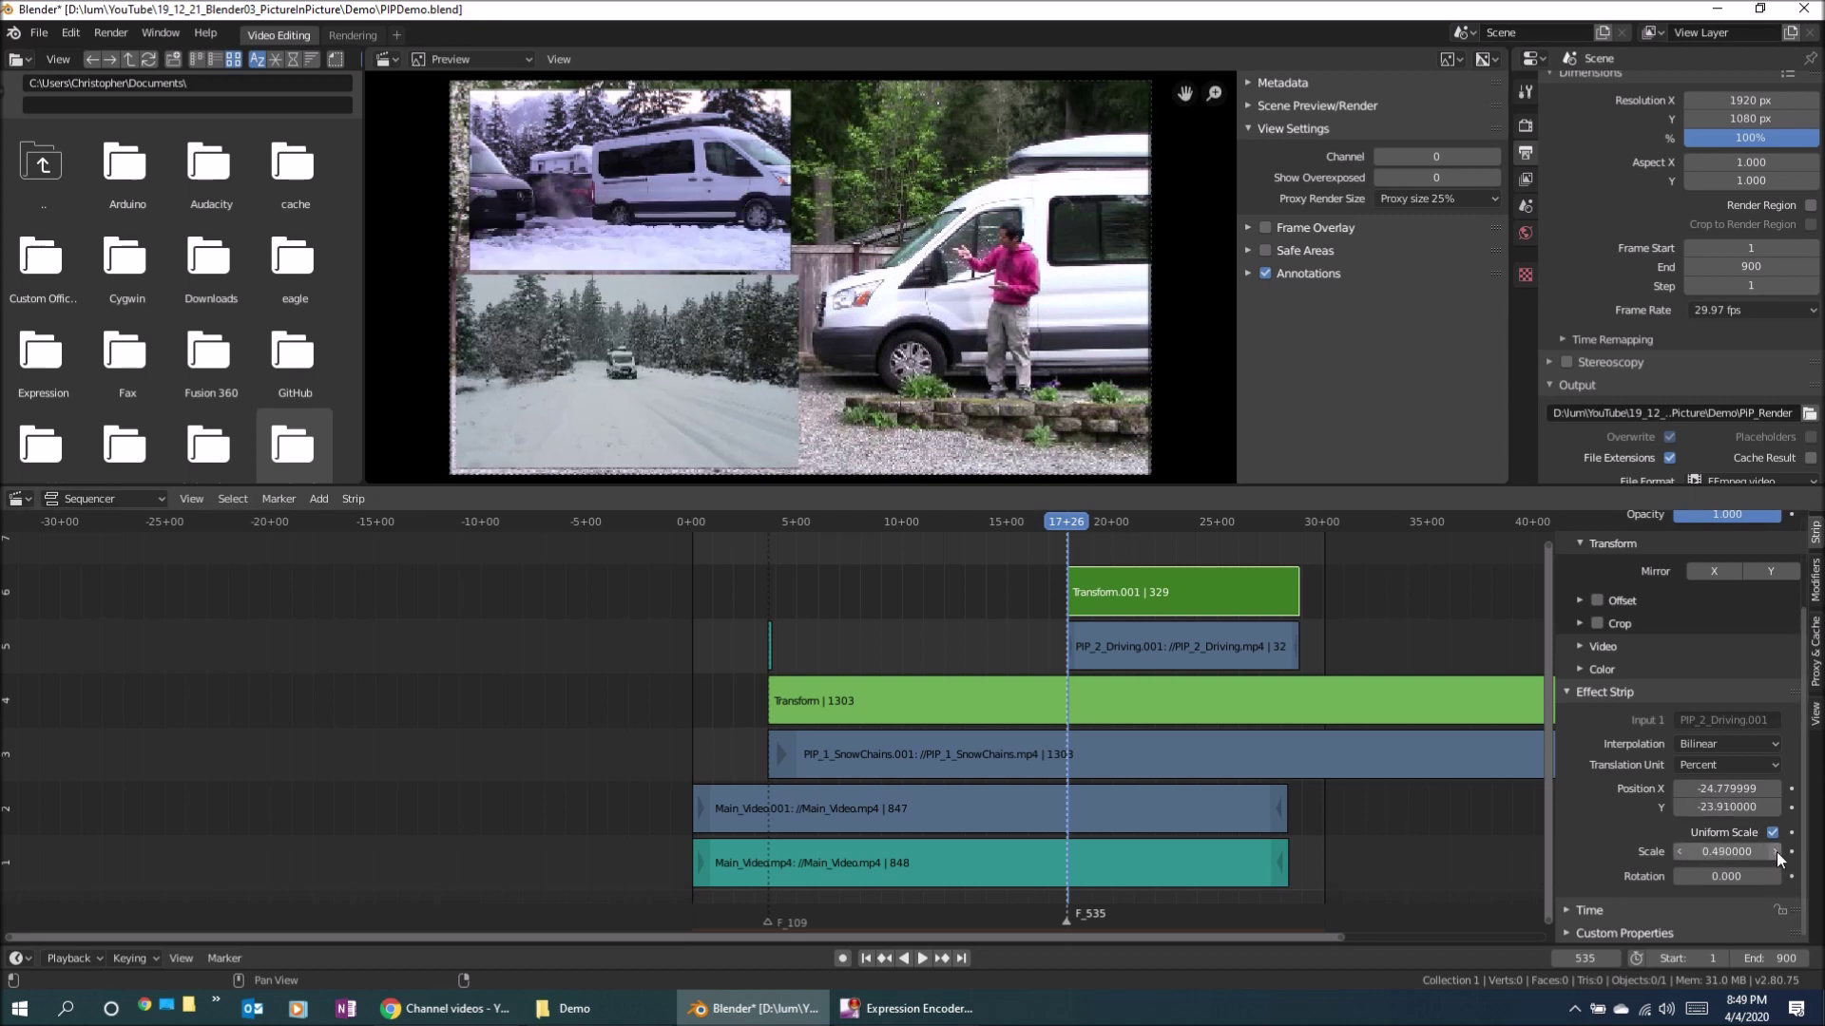
left_click(1679, 852)
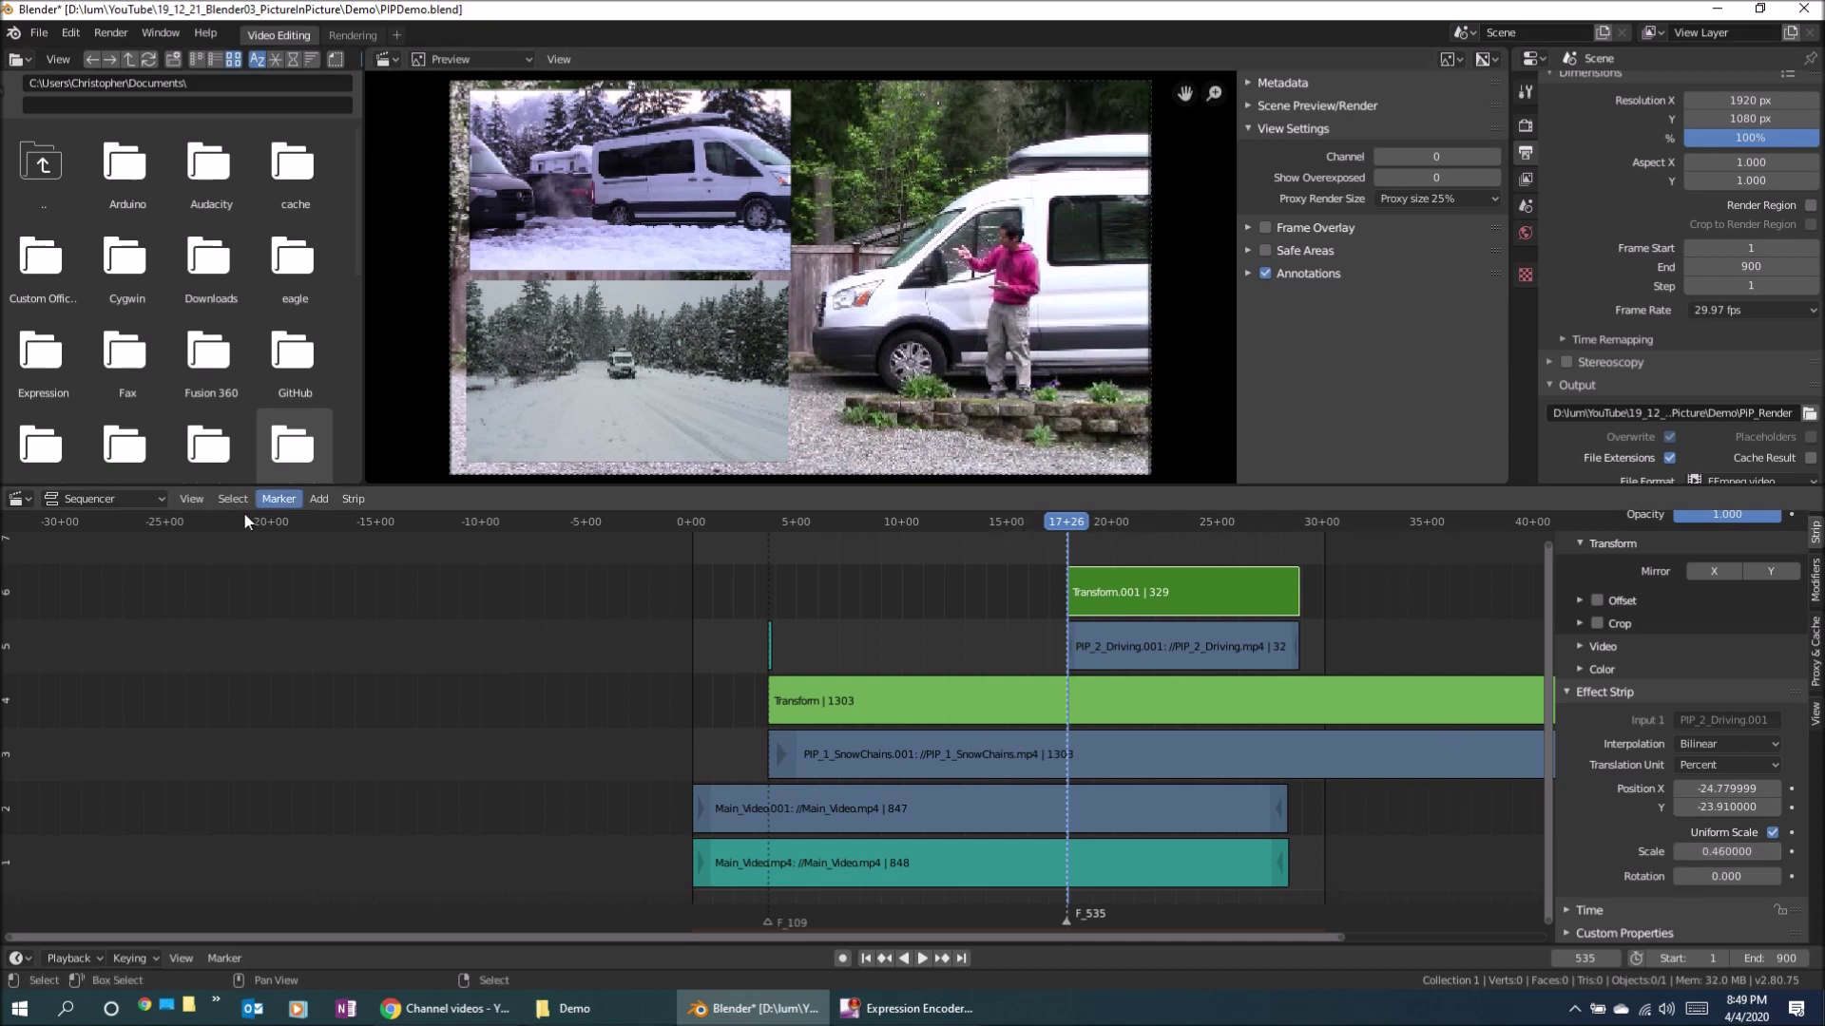
Add PopAppear.wav from the sound_effects folder as a sound strip starting at frame 535.
left_click(315, 499)
left_click(323, 611)
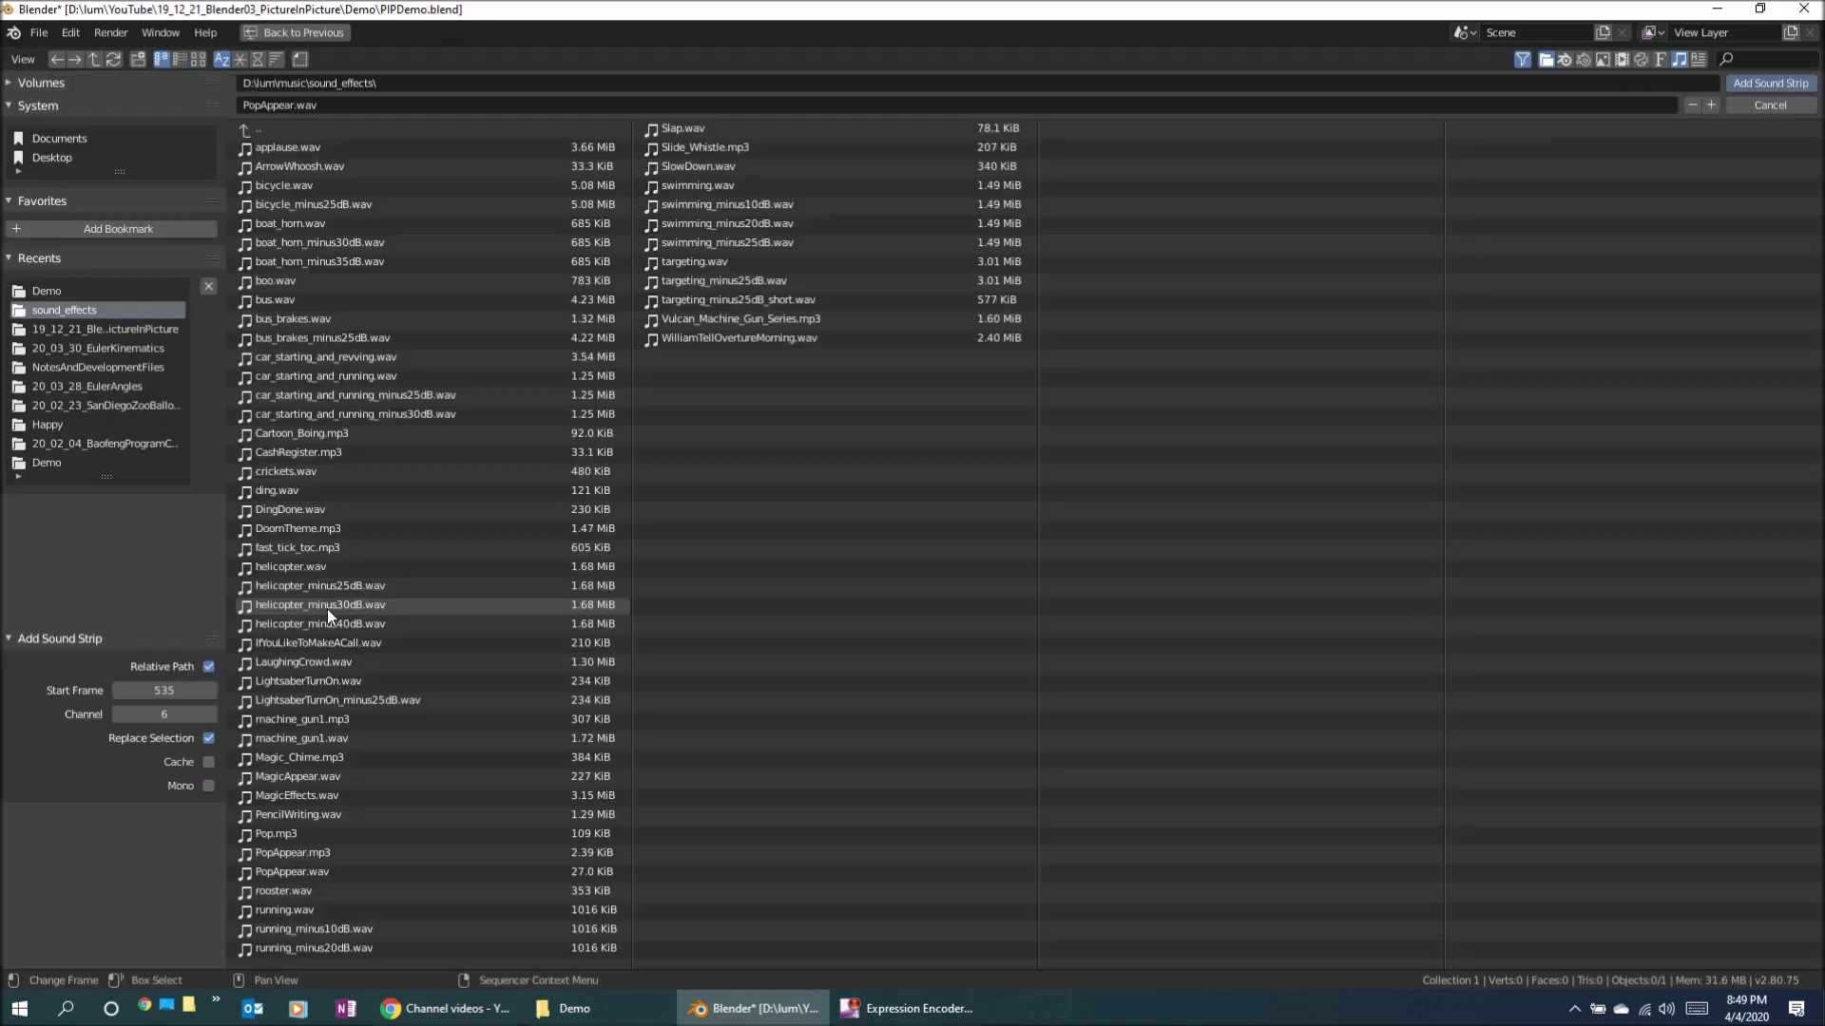
double_click(287, 876)
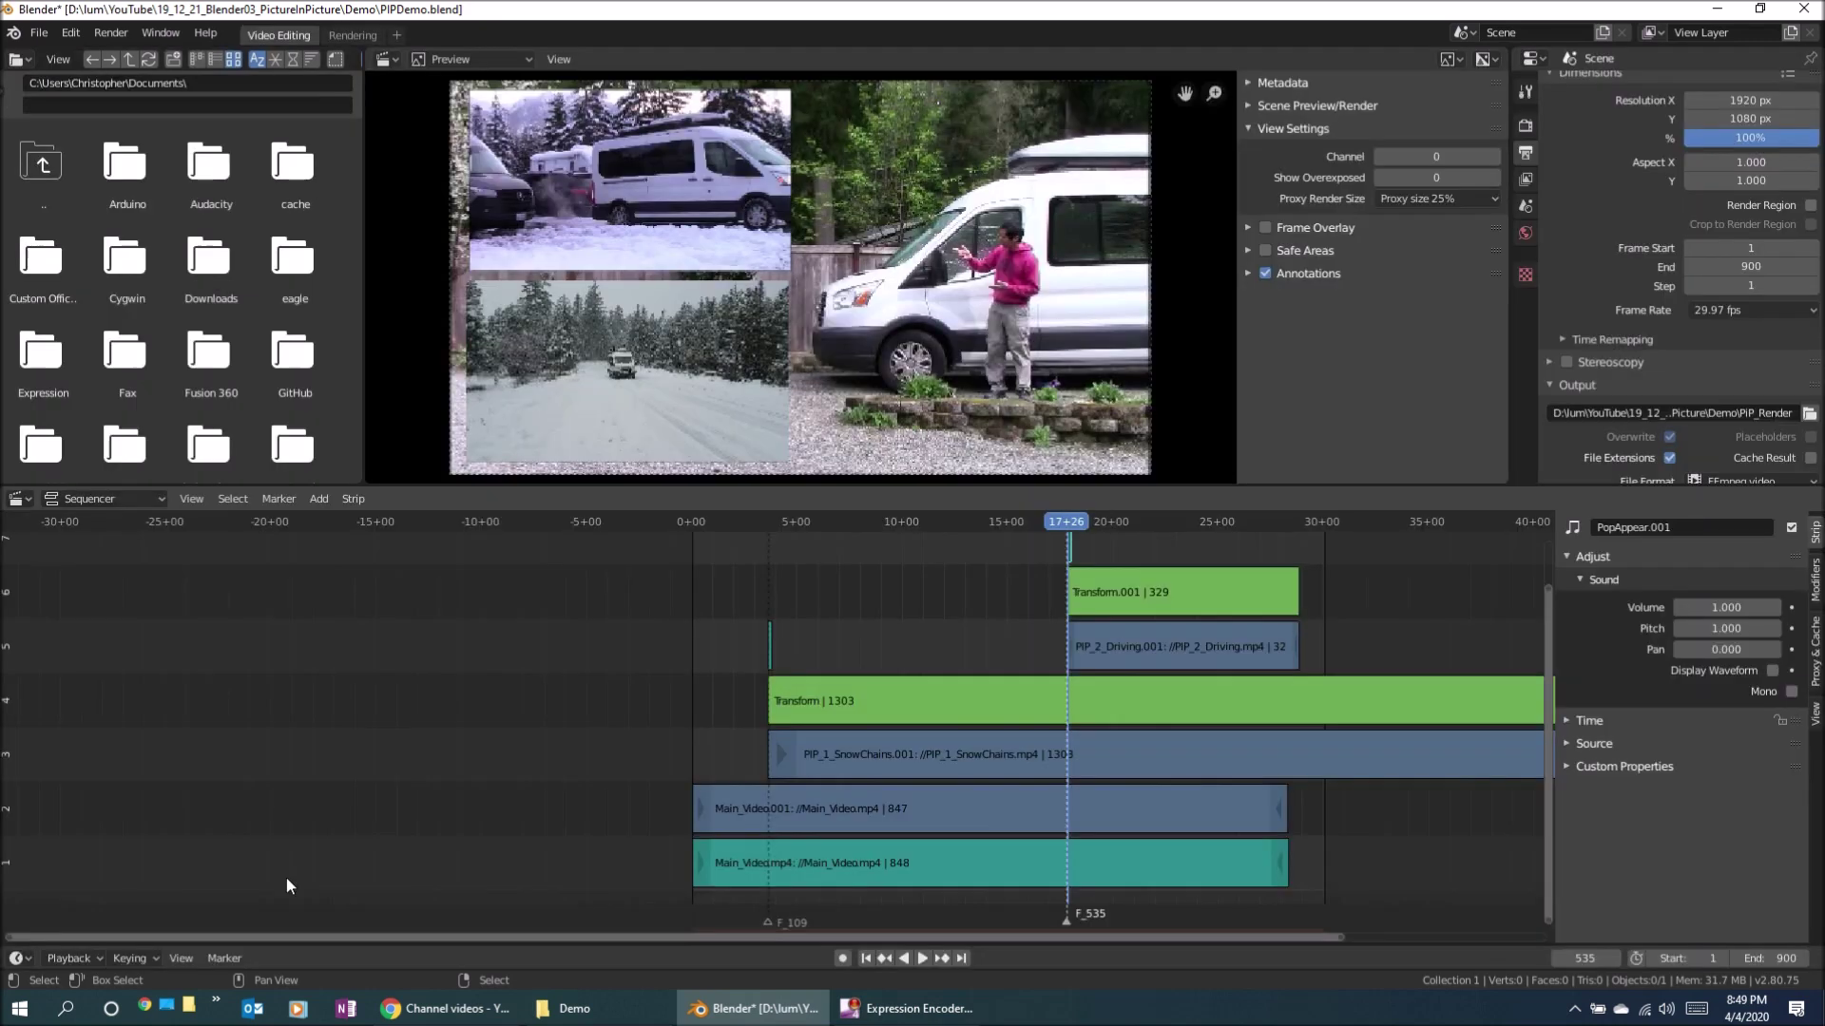
Set the volume of the PopAppear.001 sound strip at frame 535 to 10.
left_click(1710, 607)
type("1.0")
key("Return")
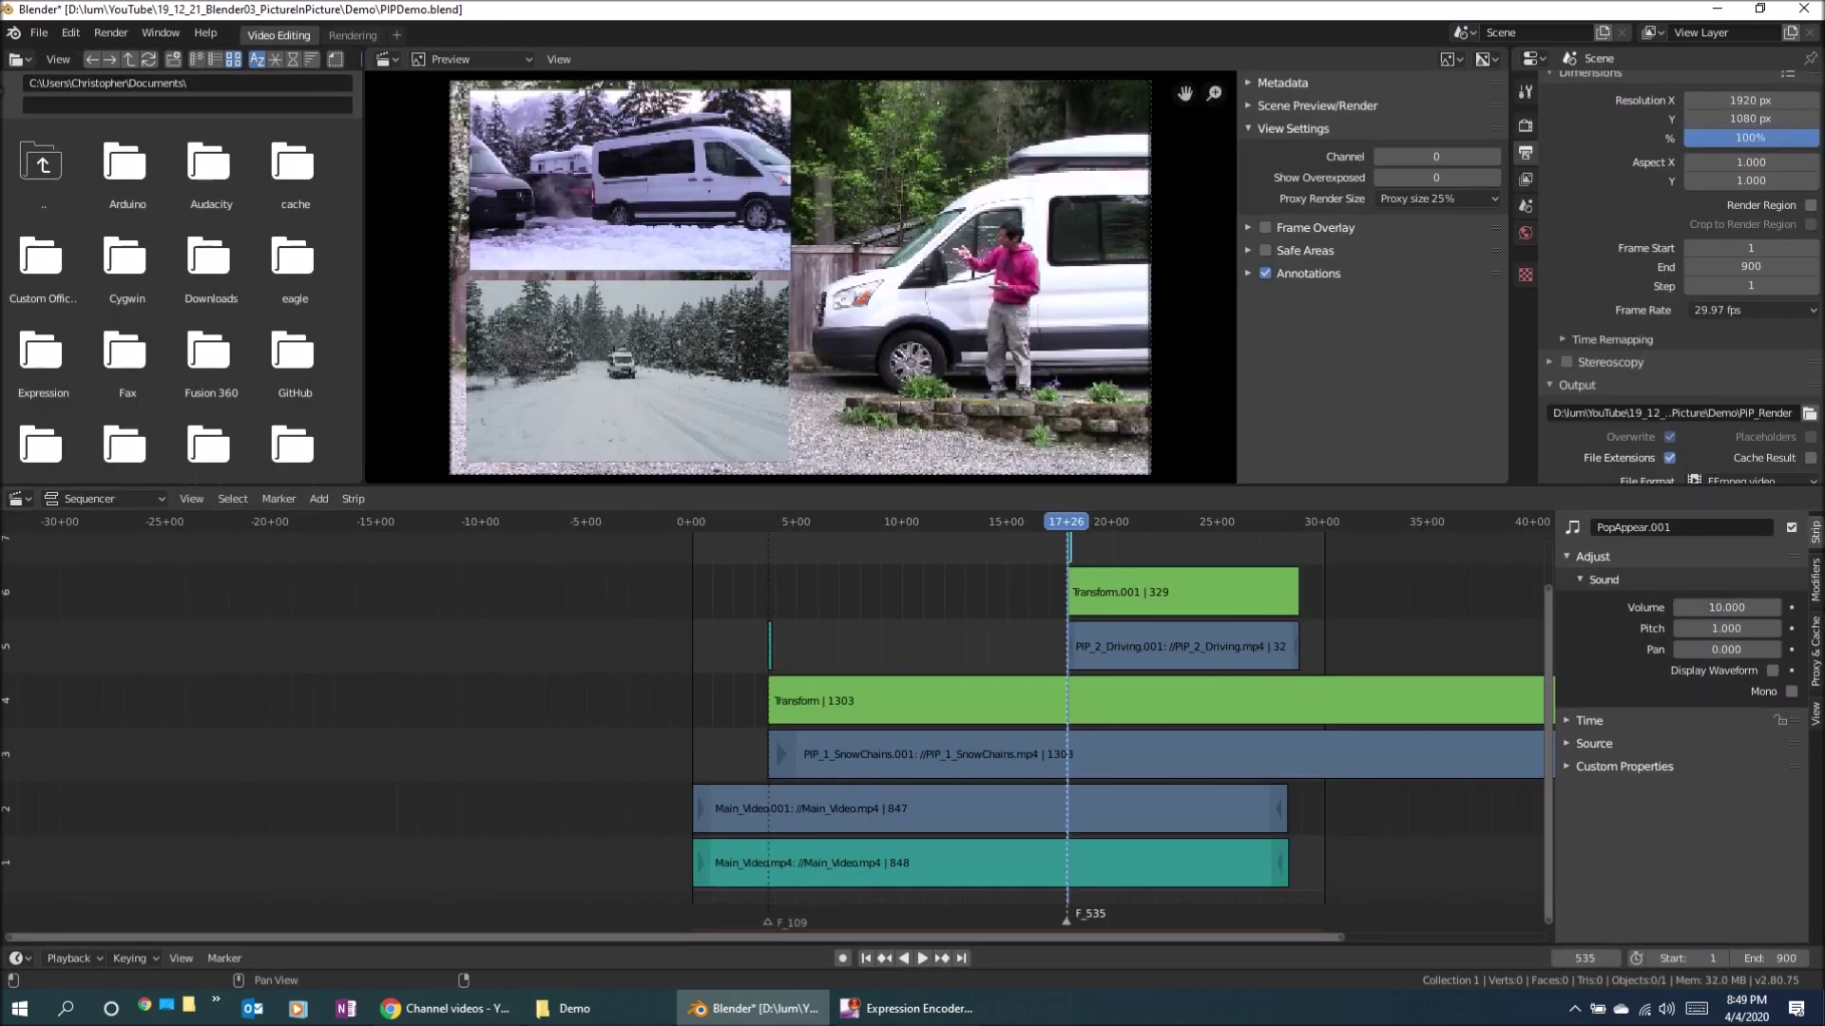
Enable Strip Proxy & Timecode for the PIP_2_Driving.001 video strip.
left_click(1235, 646)
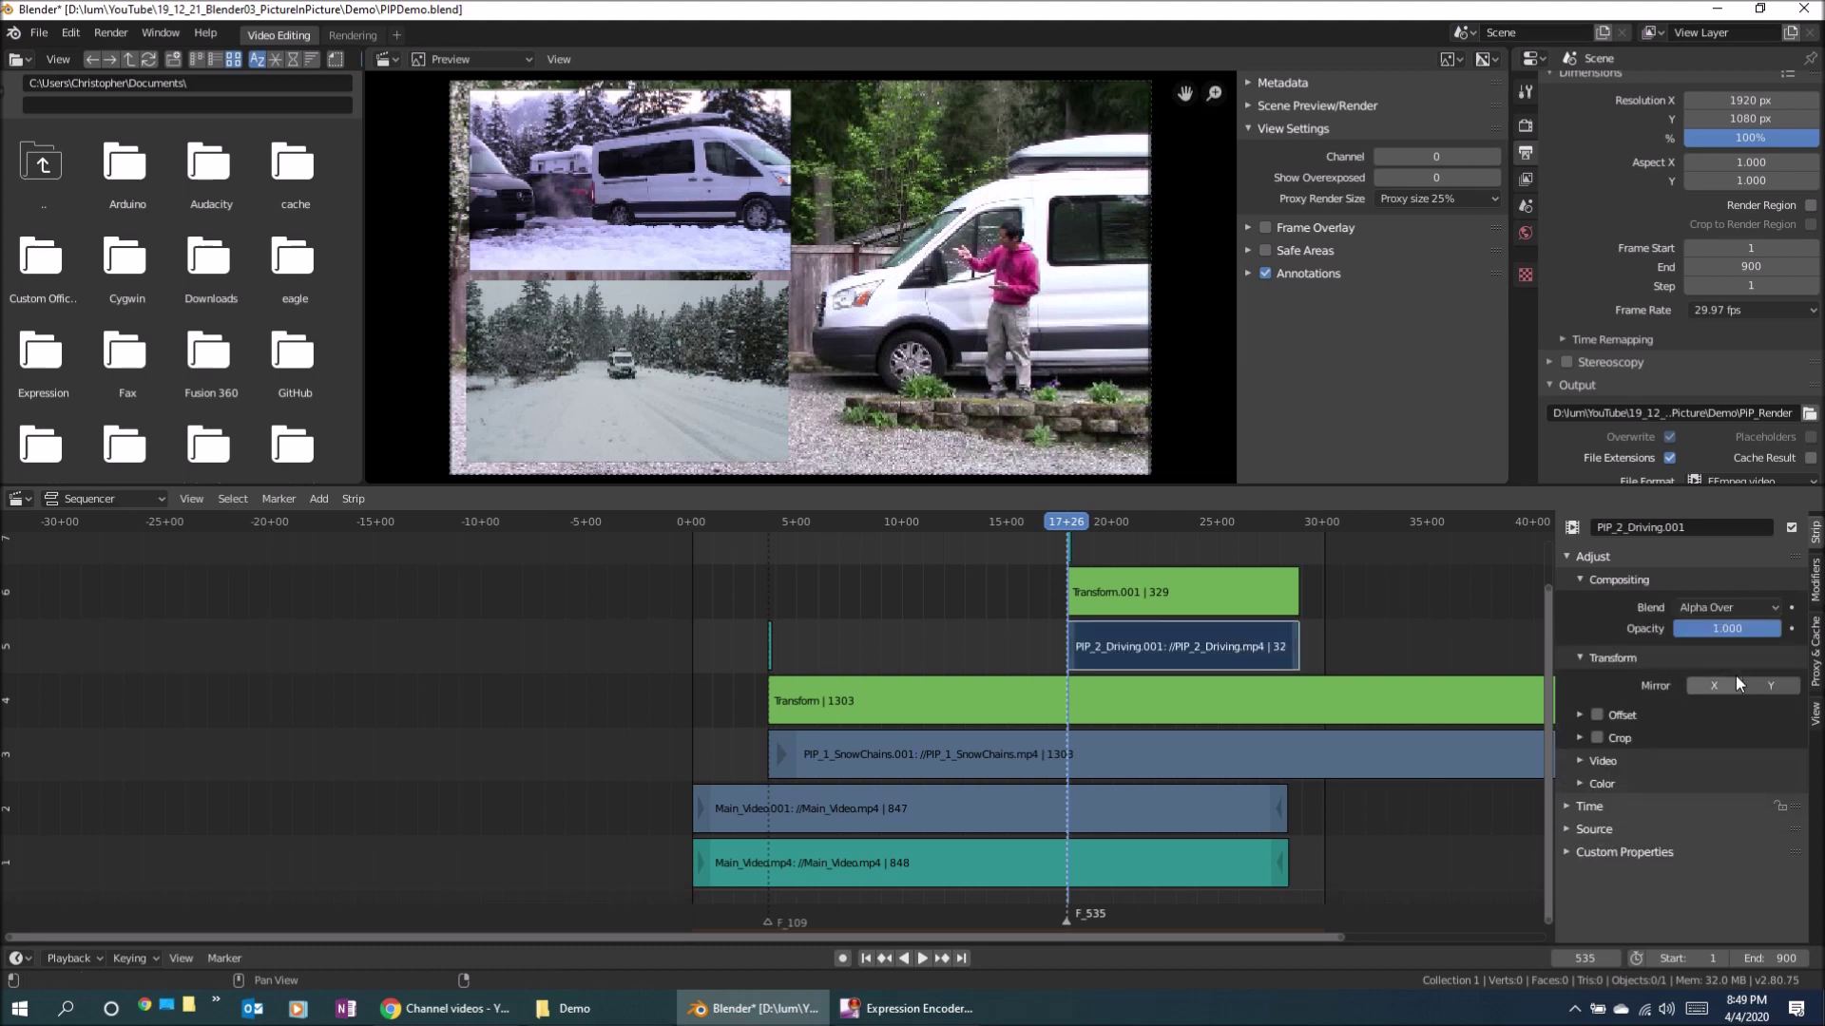
left_click(1816, 666)
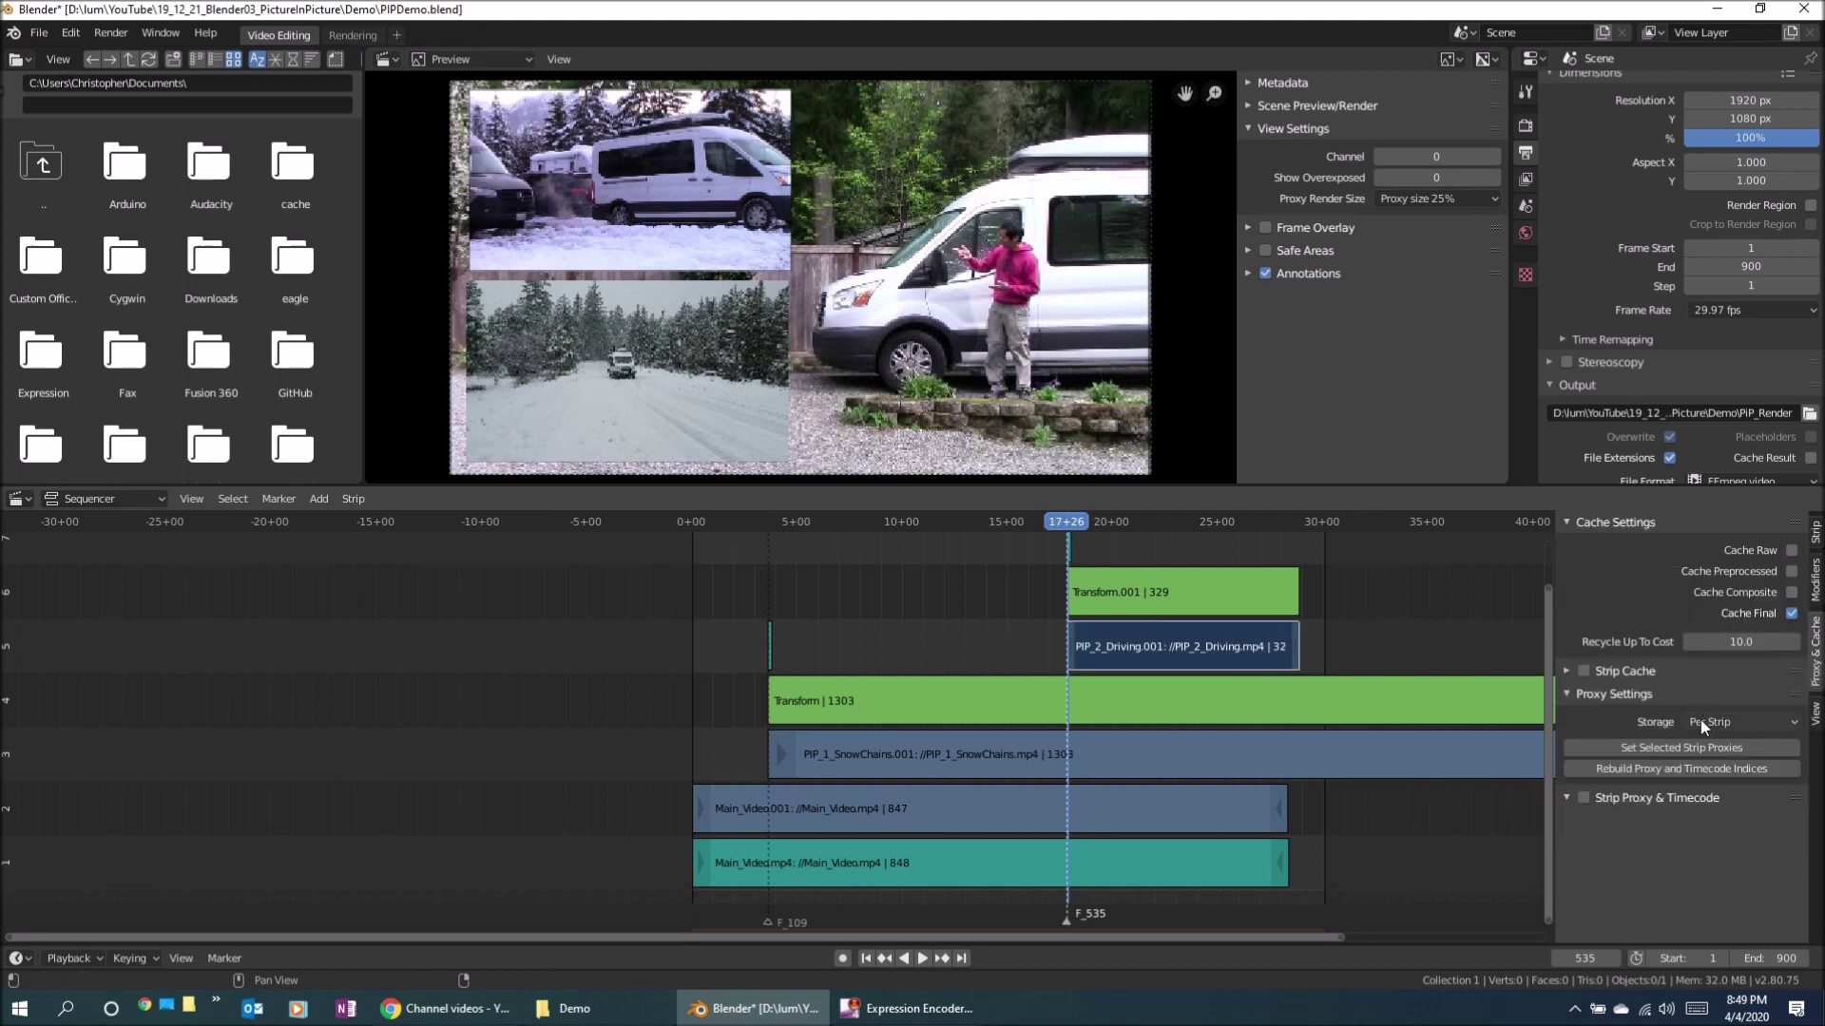
left_click(1583, 797)
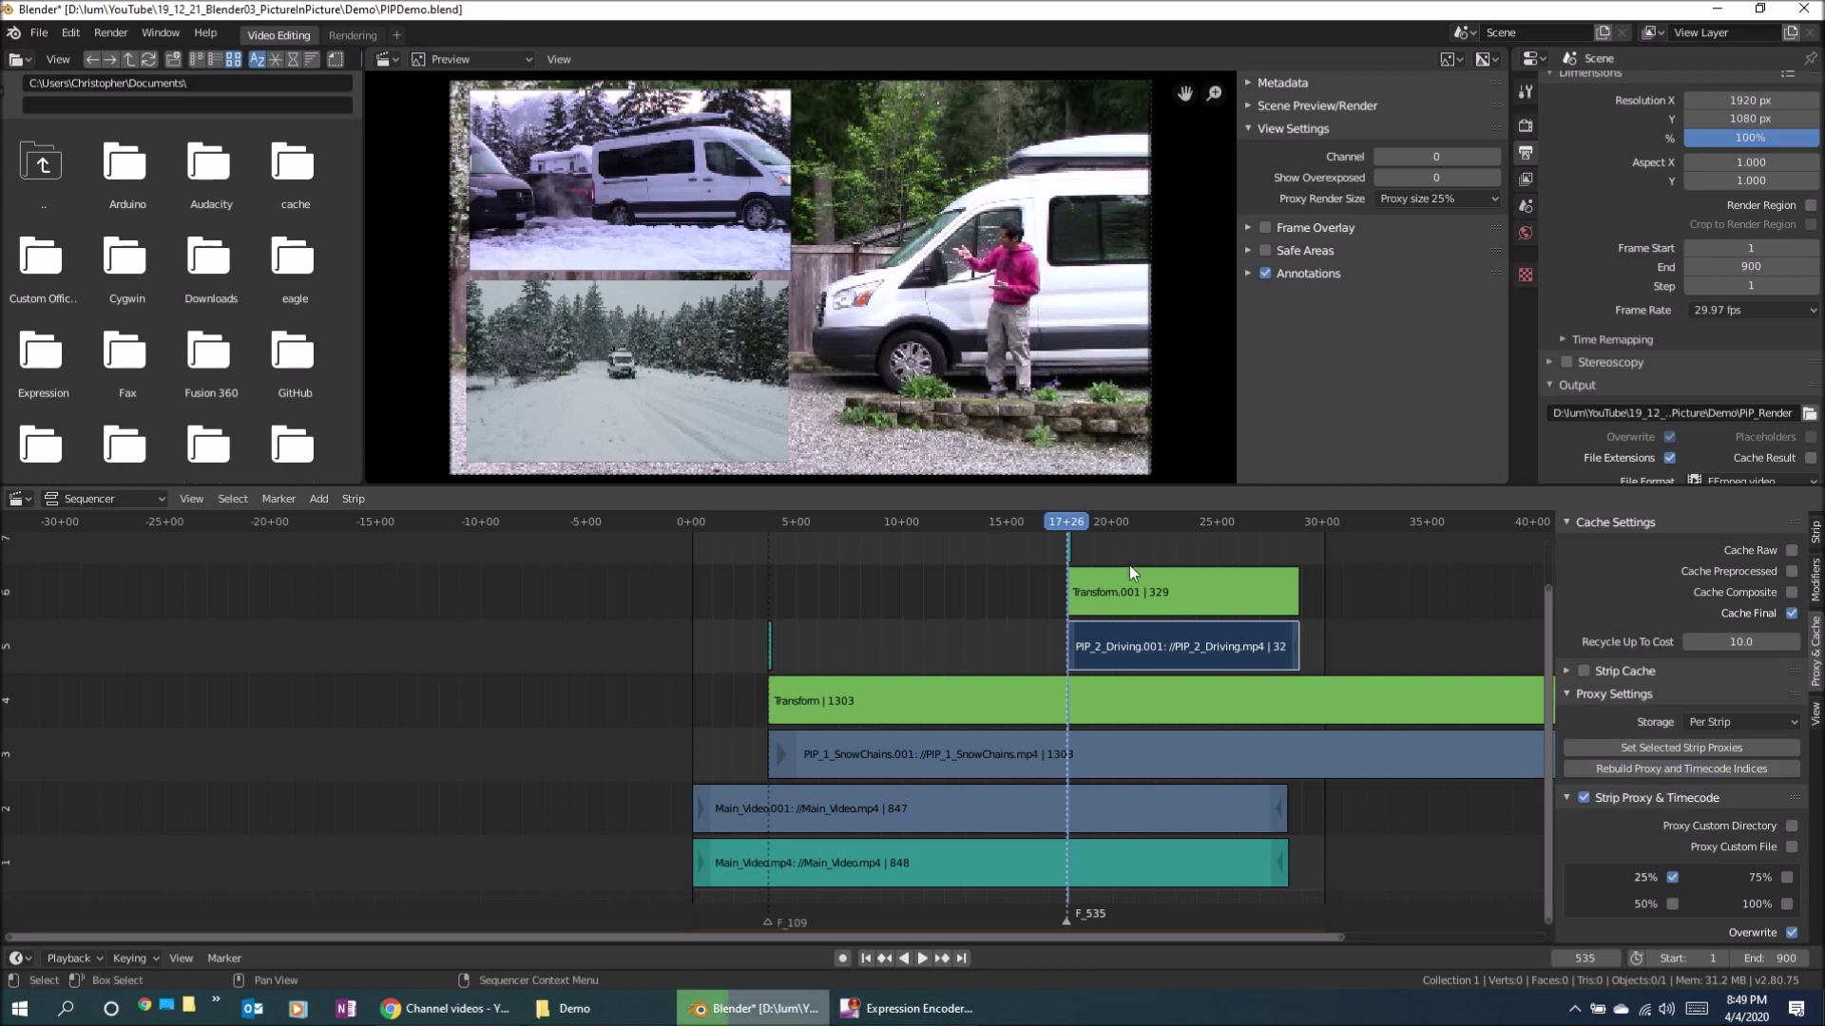
Play the sequence from frame 73 until both picture-in-picture overlays have appeared, and stop playback.
left_click_drag(1070, 517, 743, 544)
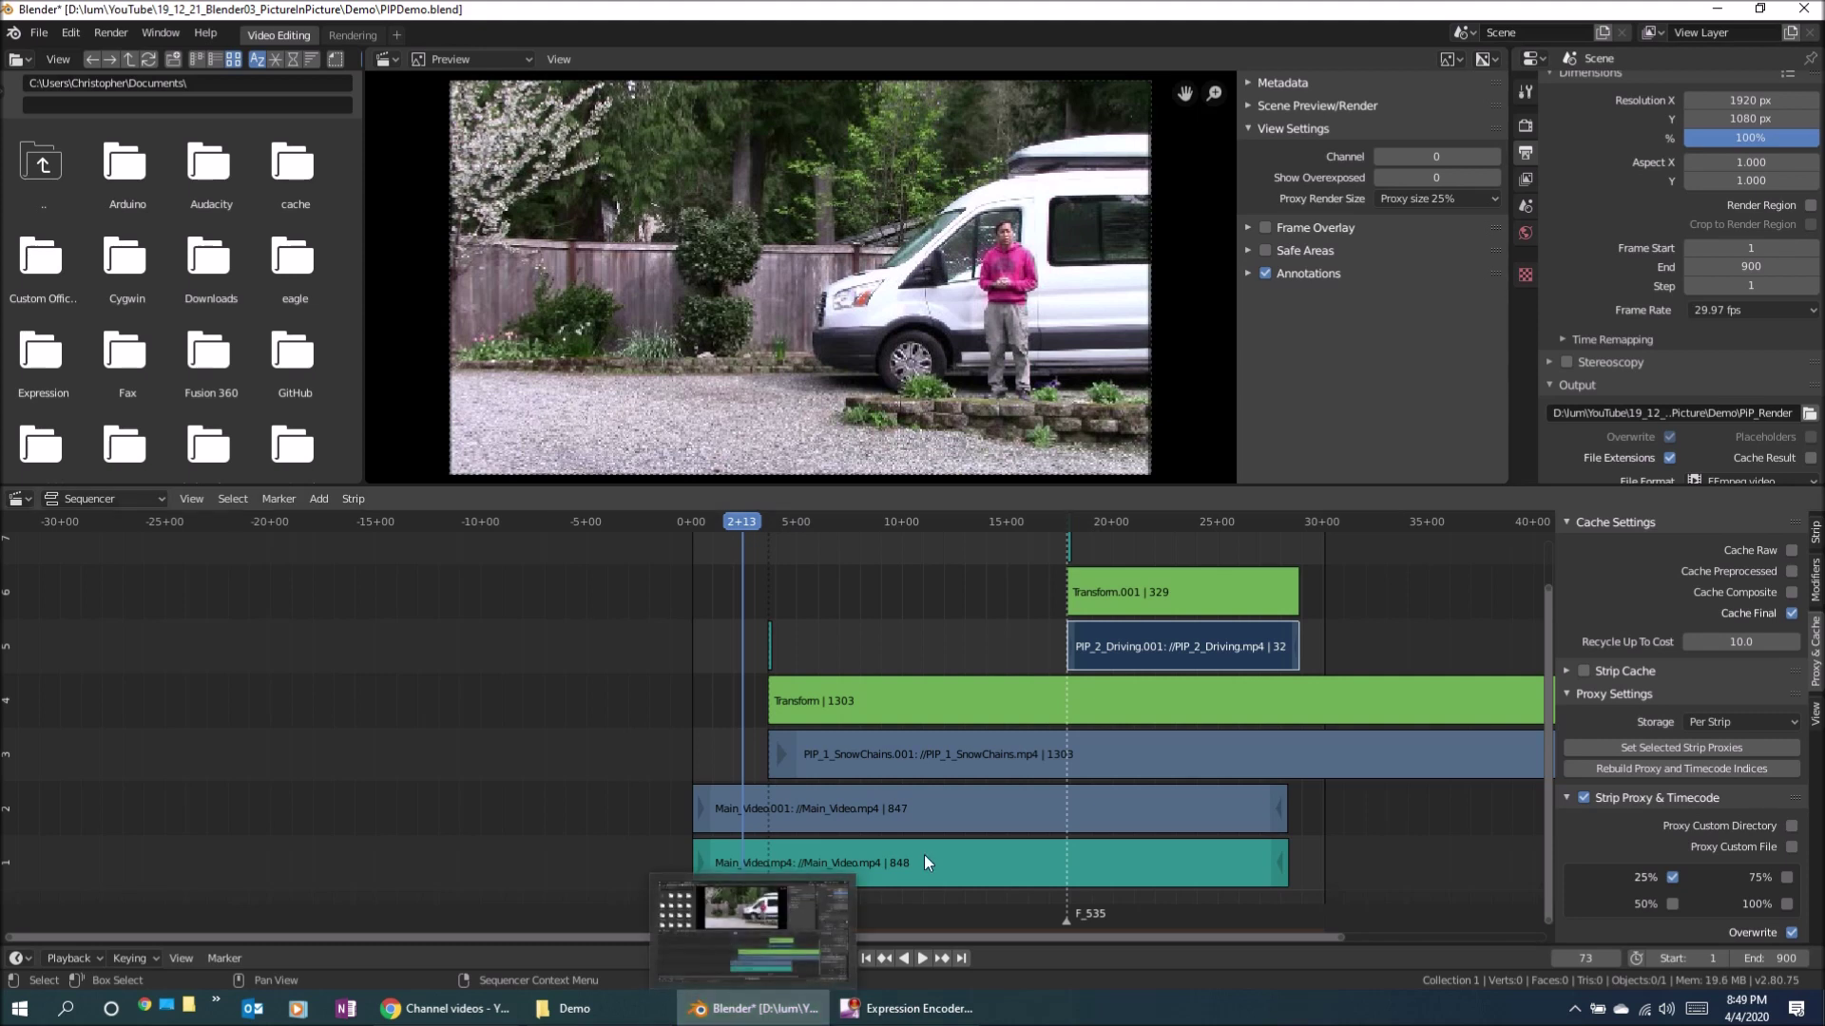
left_click(922, 958)
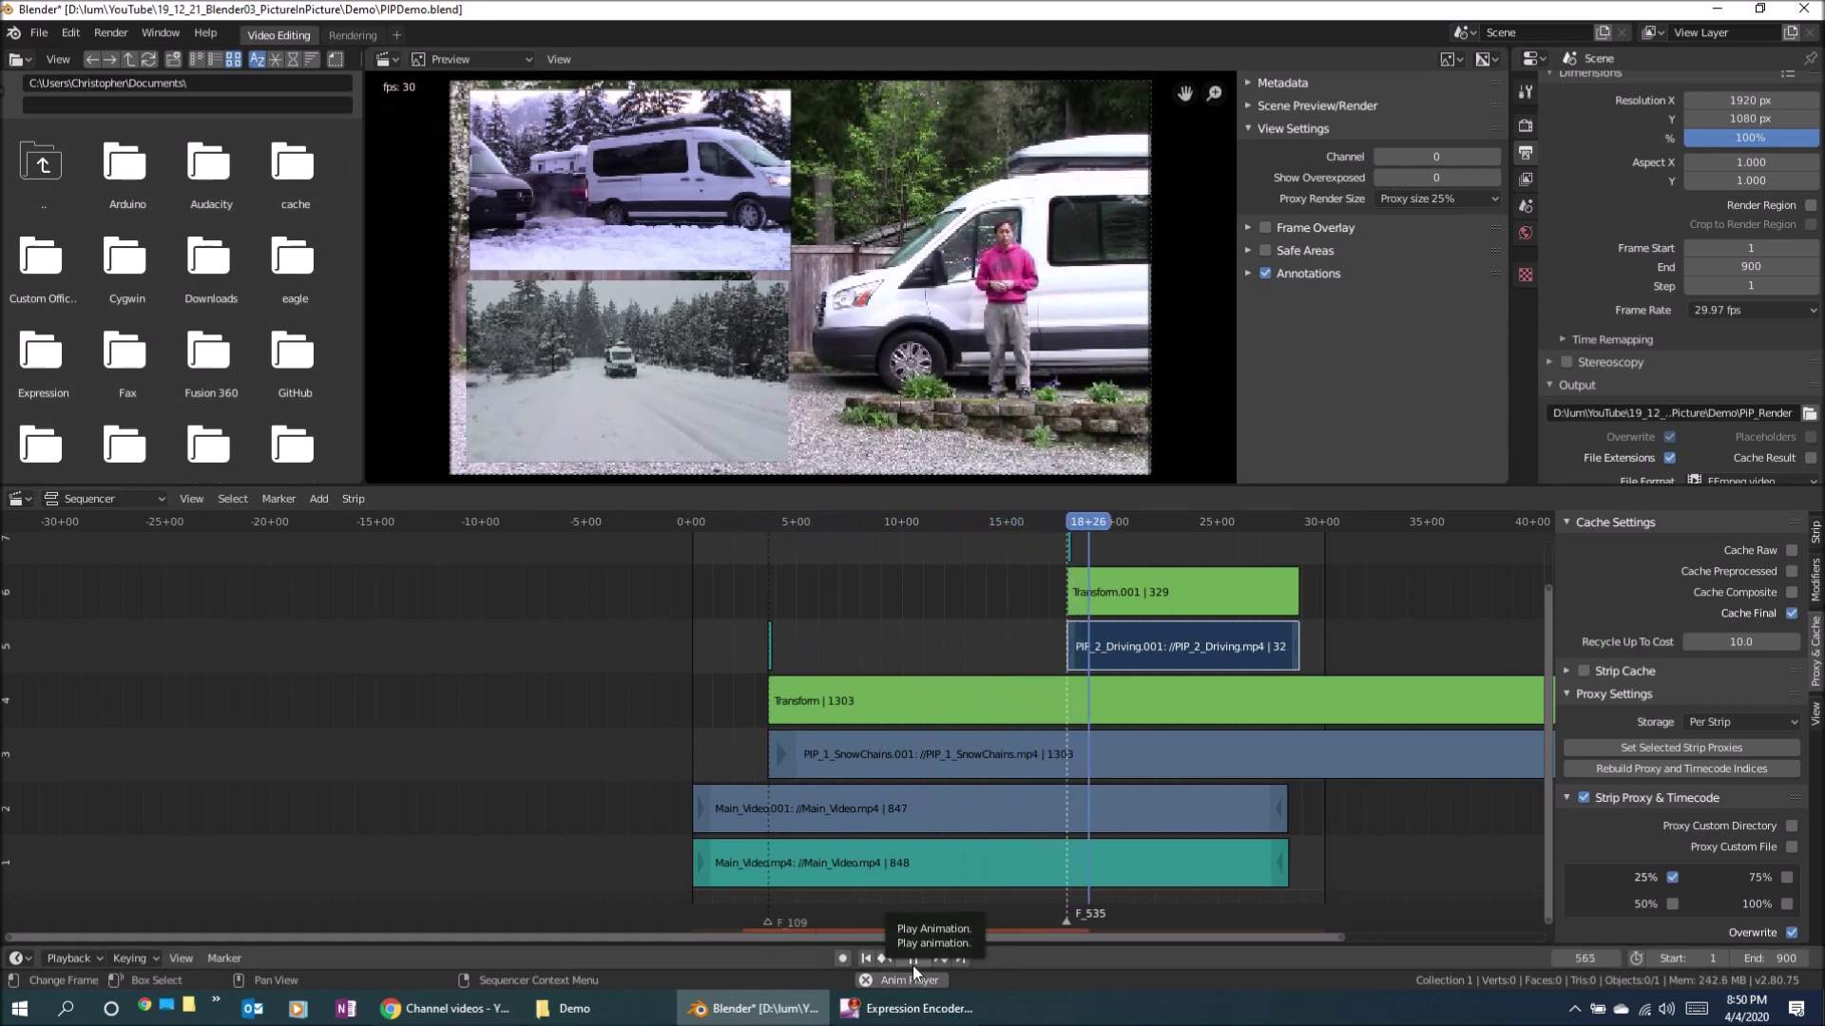
left_click(912, 962)
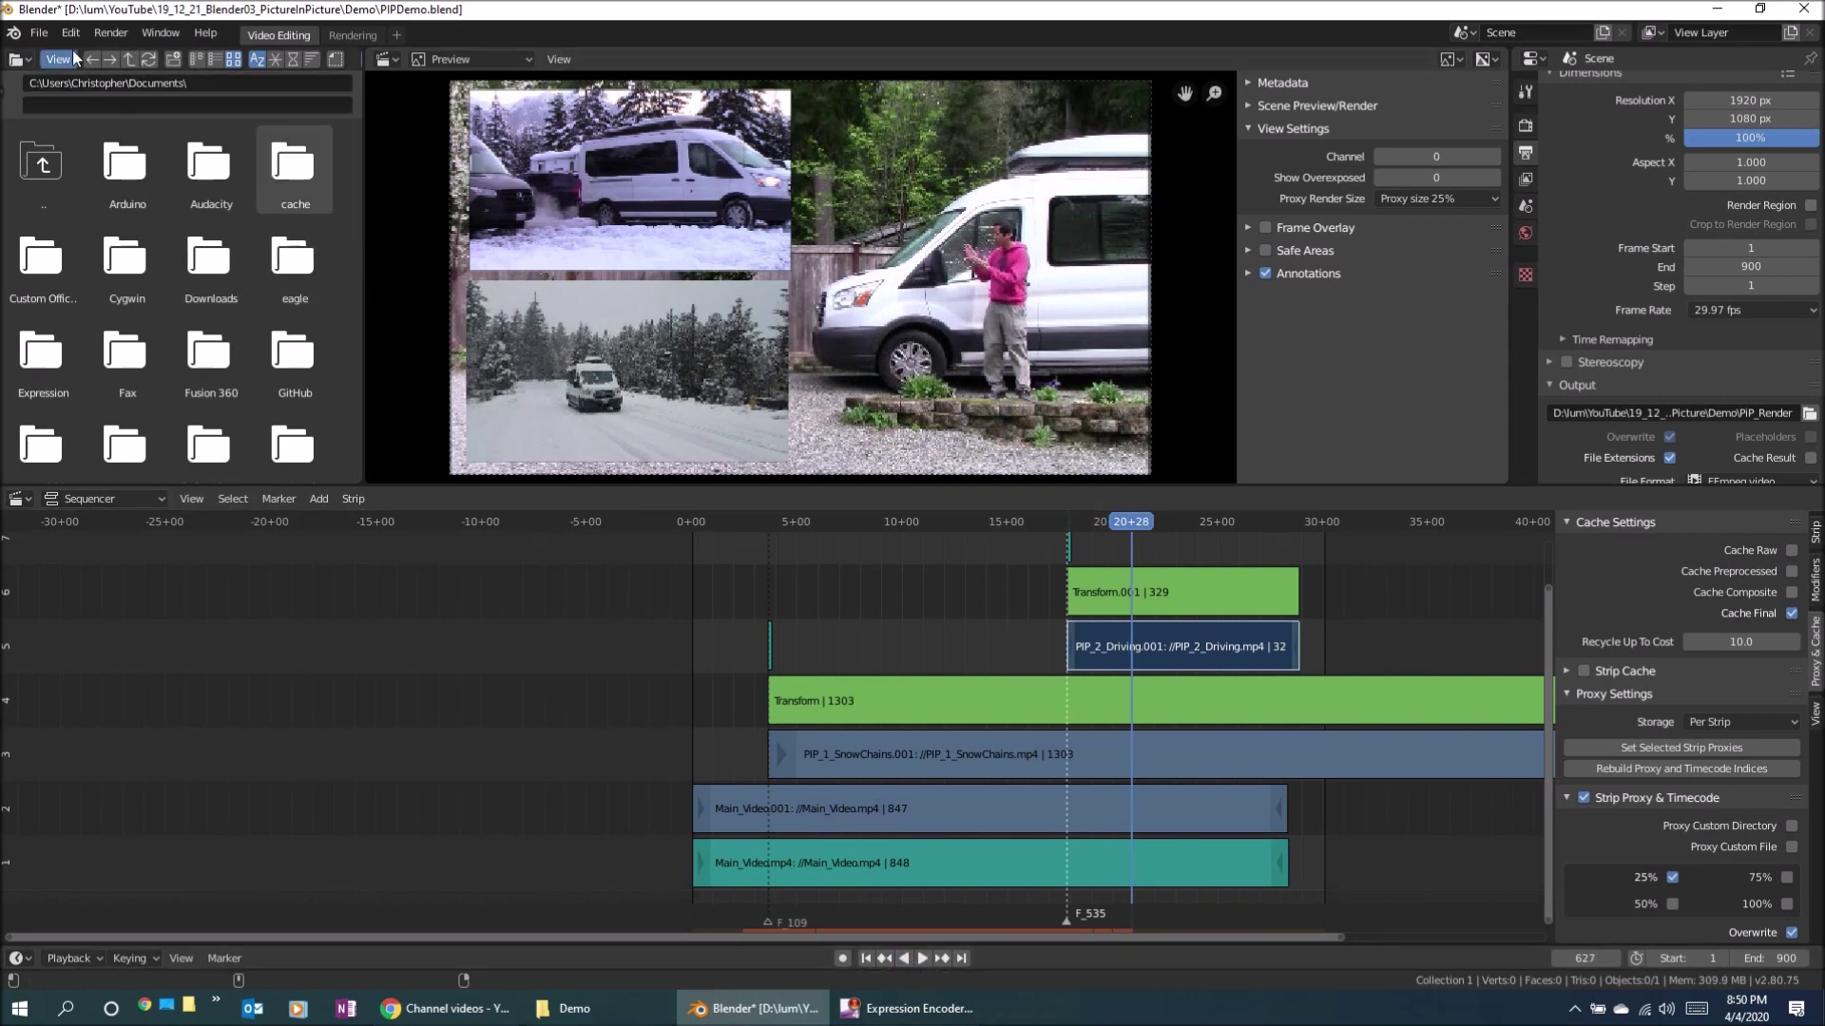
Save the PIPDemo.blend project and render the sequence as an animation.
left_click(48, 37)
left_click(61, 160)
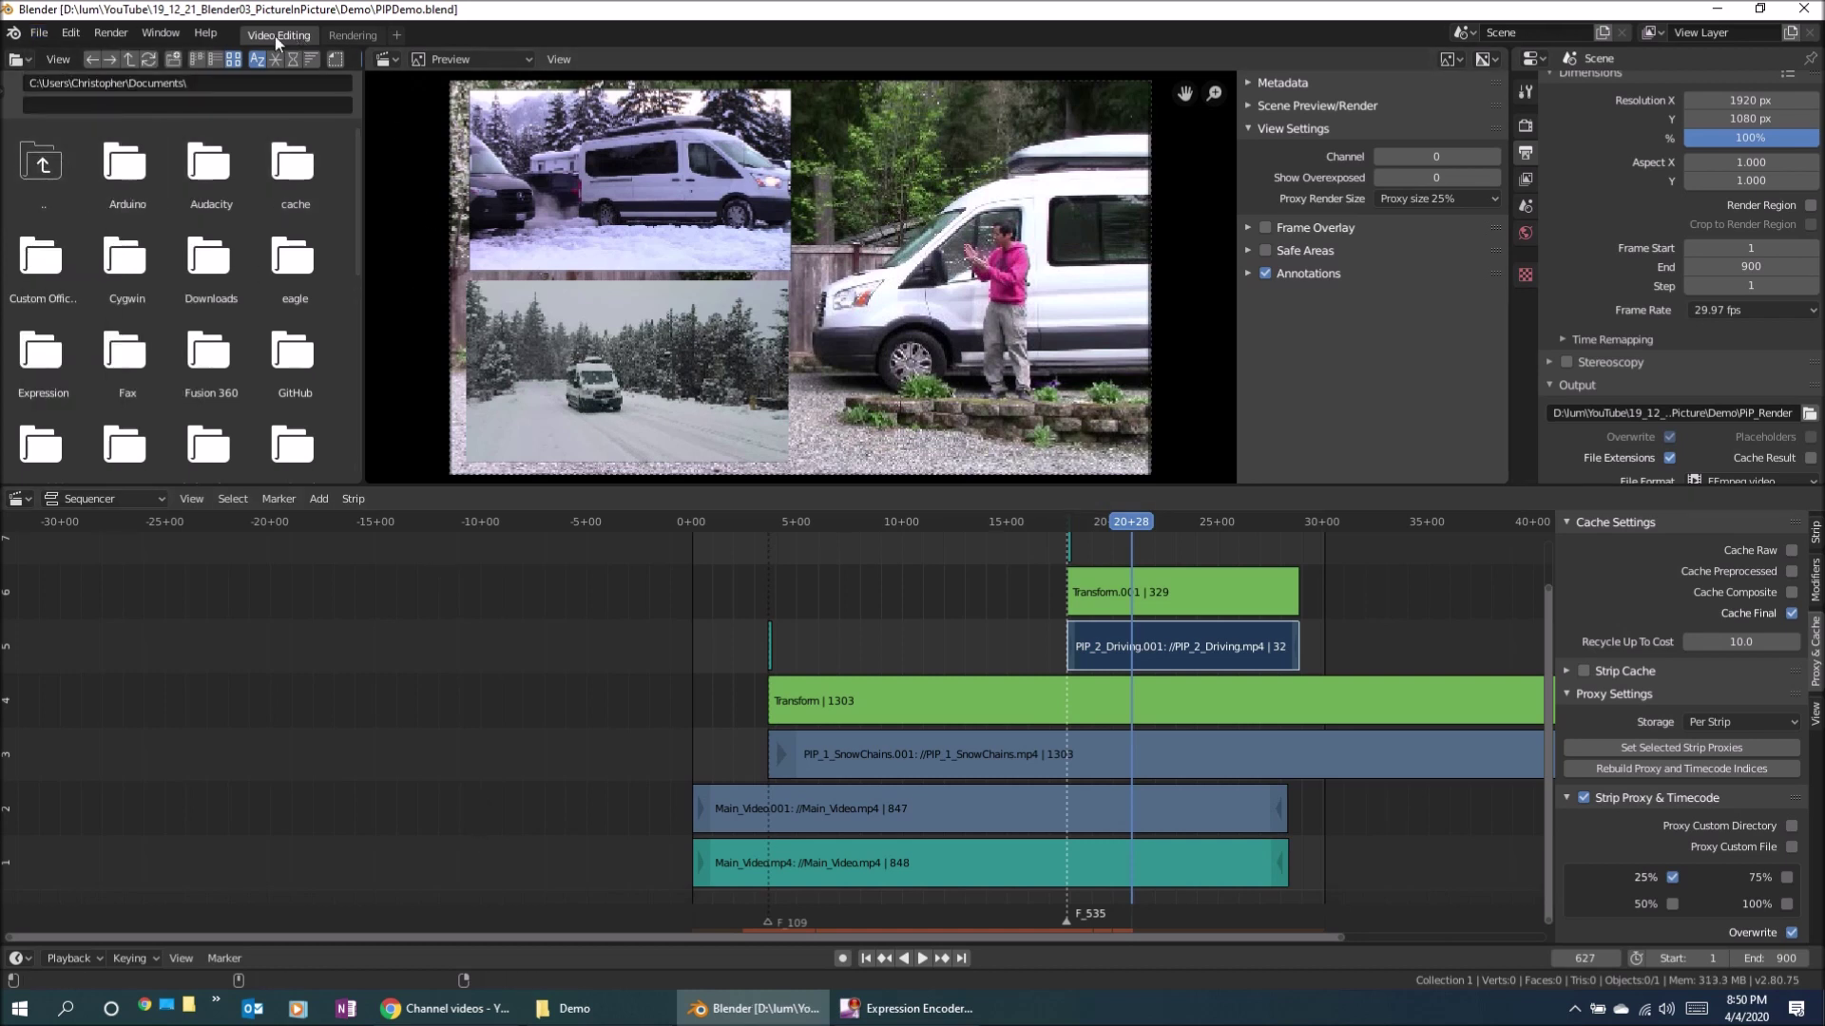
left_click(130, 38)
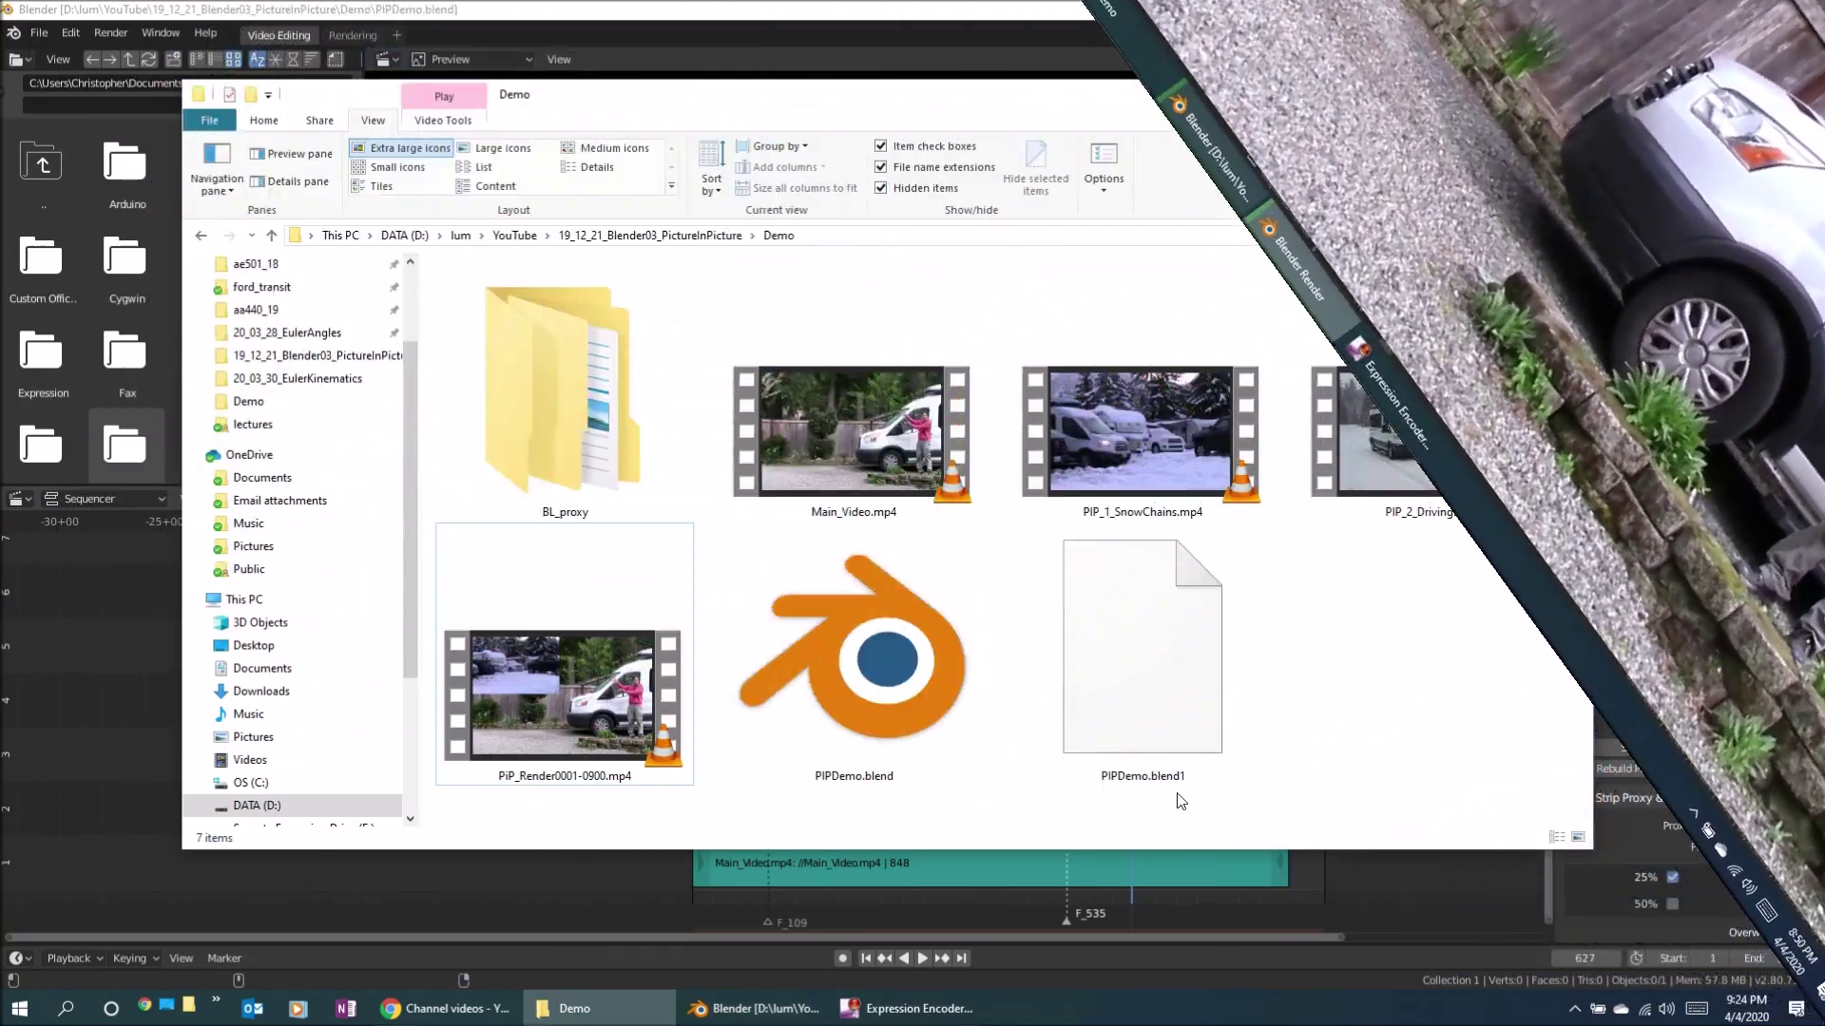
Switch to File Explorer and select the rendered video PiP_Render0001-0900.mp4 in the Demo folder.
left_click(594, 703)
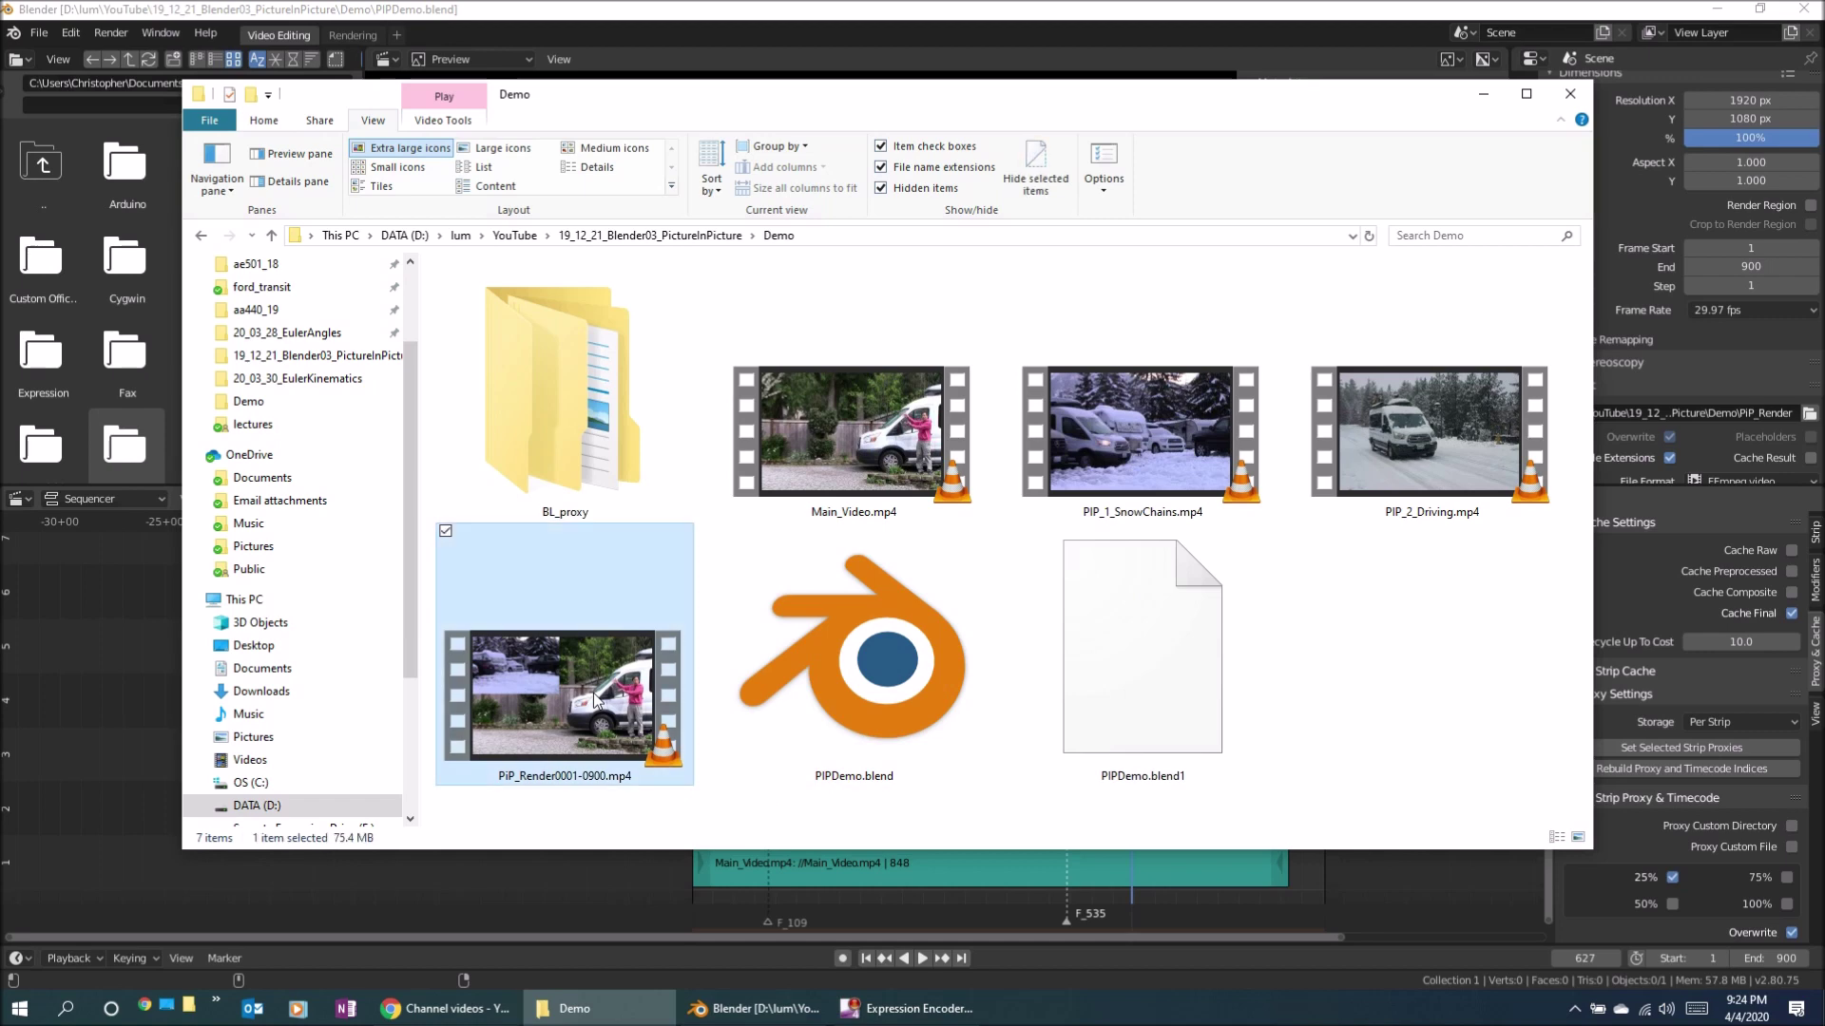